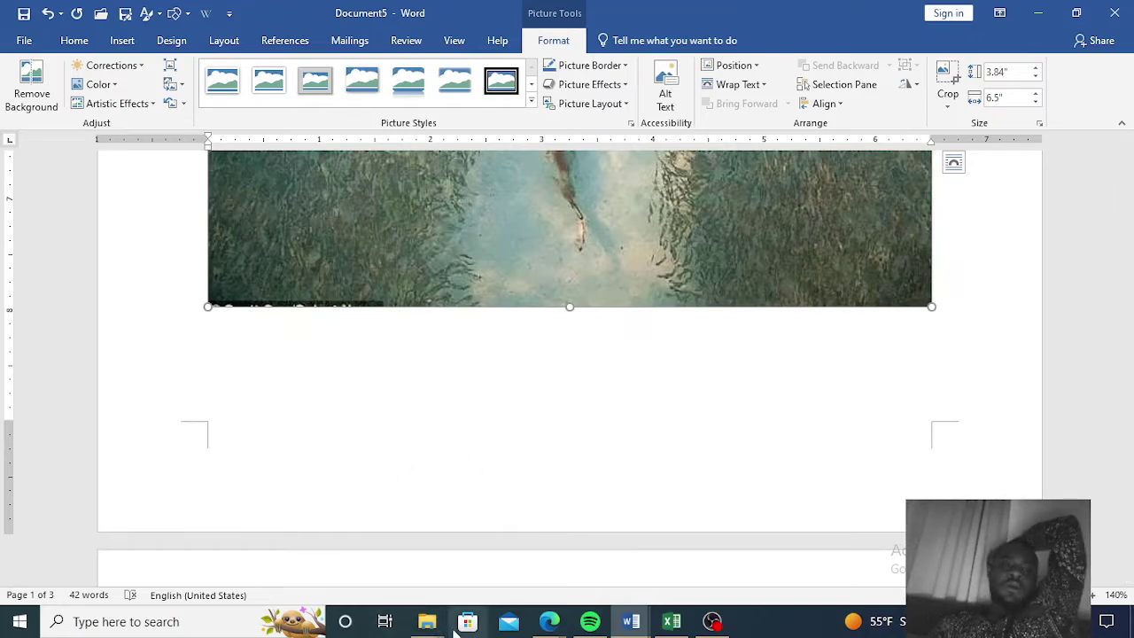
# - Open the black-t-shirts-with-copy-space image from the Downloads folder and copy it
pyautogui.moveTo(421, 629)
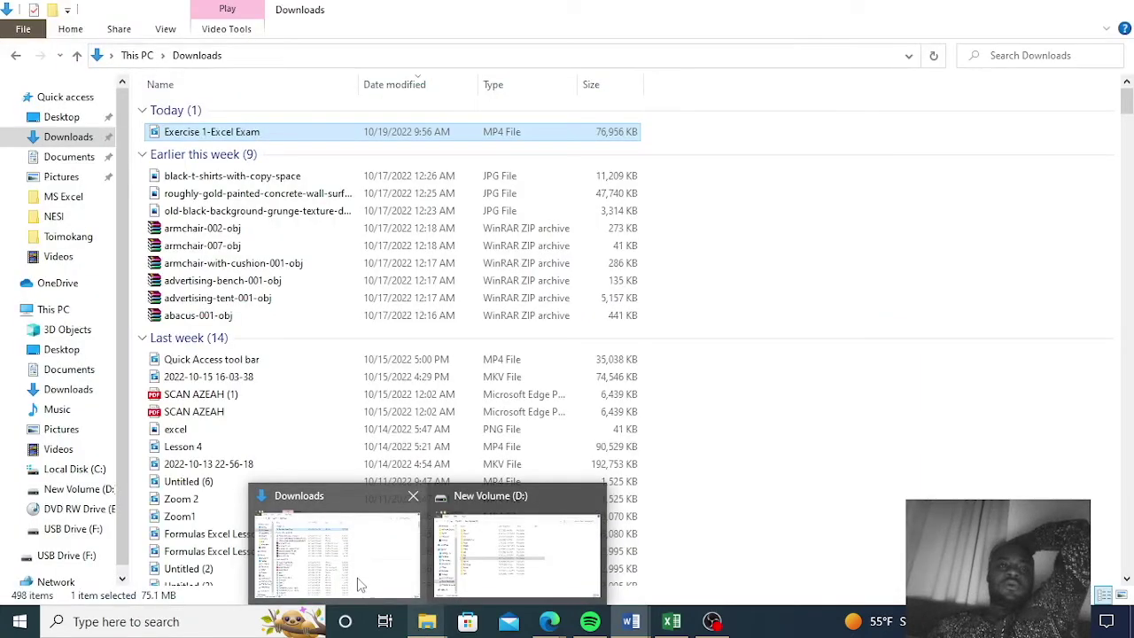
pyautogui.click(359, 585)
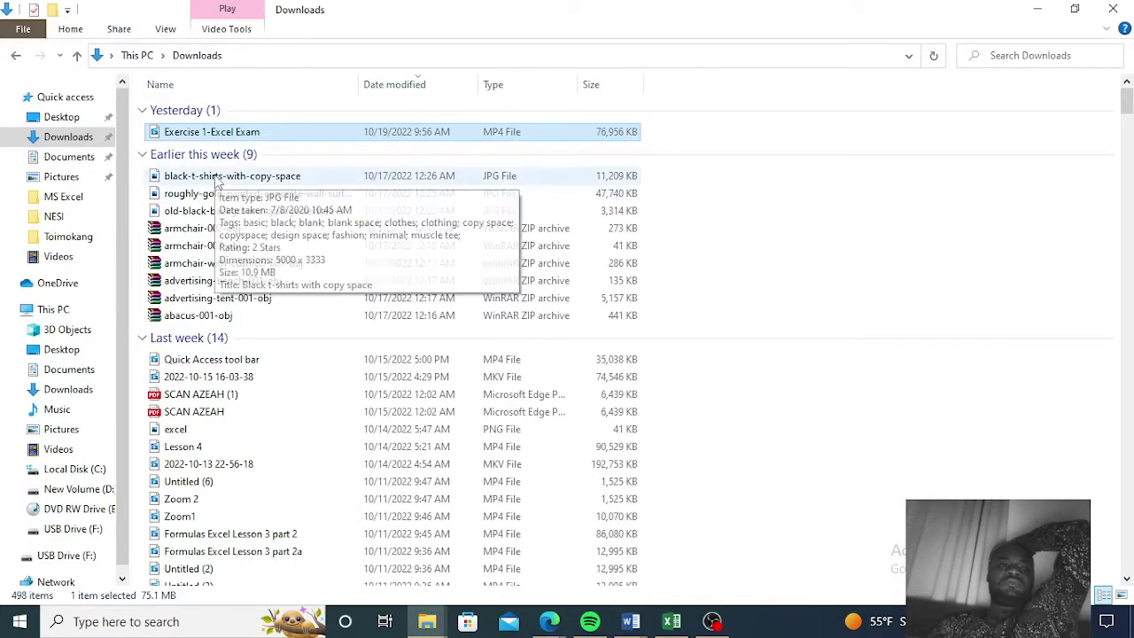
pyautogui.click(217, 180)
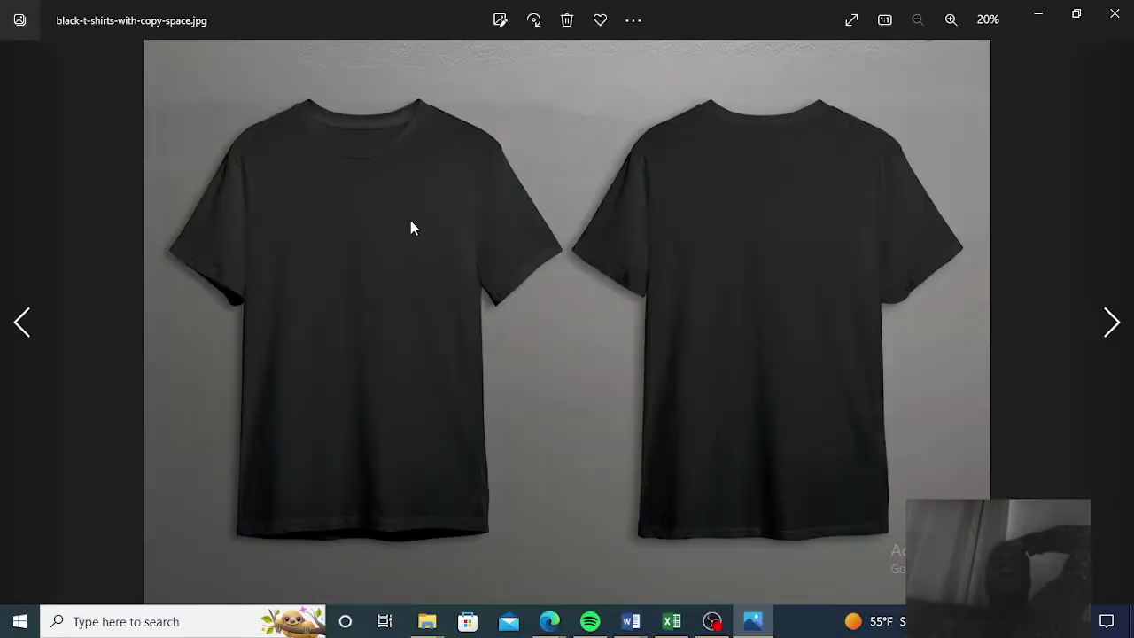
pyautogui.rightClick(410, 225)
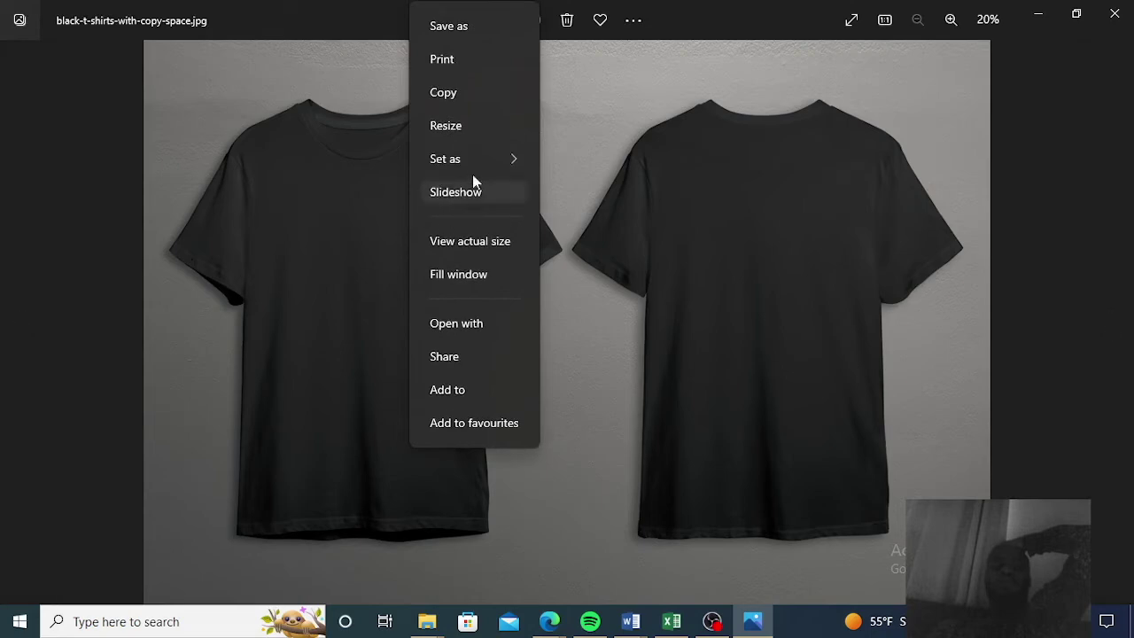
pyautogui.click(448, 94)
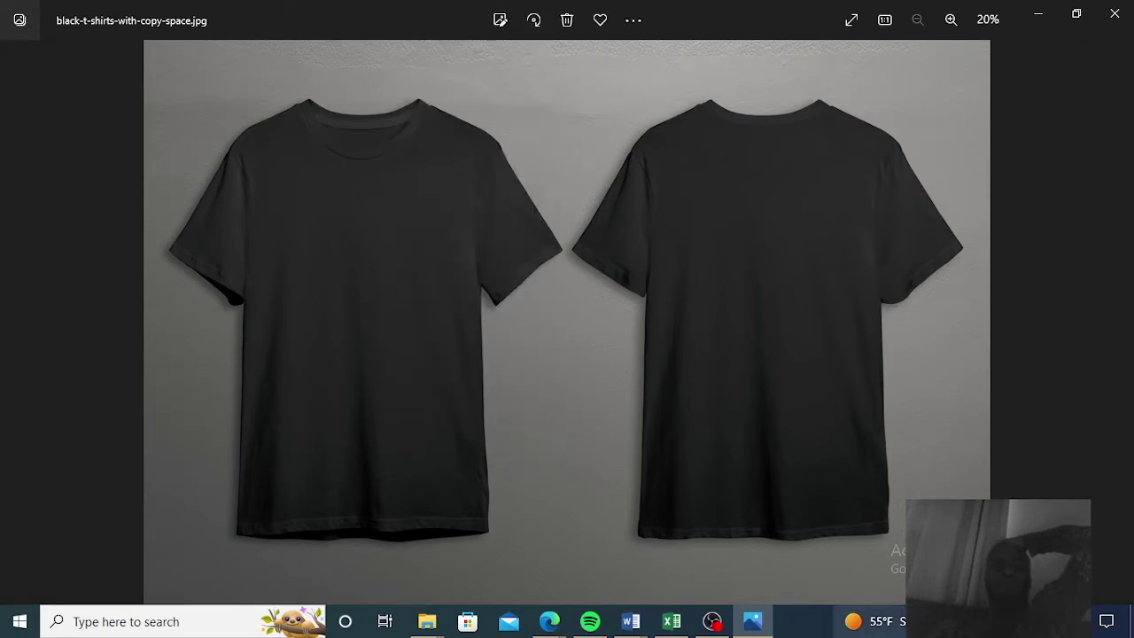
# - Switch back to Document5 in Word and paste the copied t-shirt picture after the shark picture
pyautogui.moveTo(630, 621)
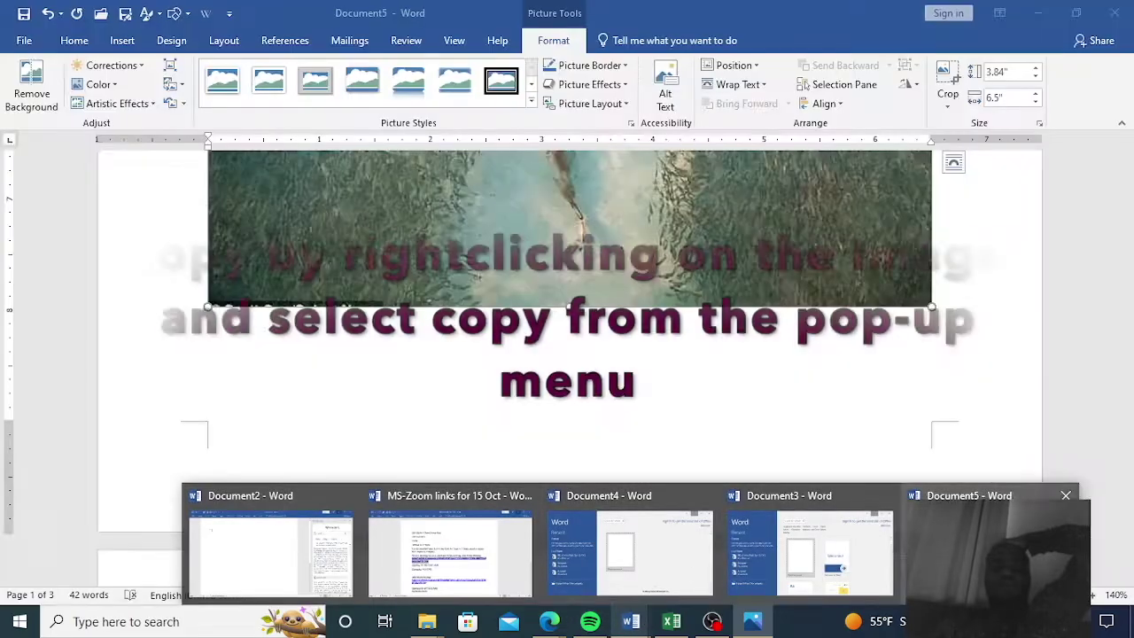
pyautogui.click(983, 549)
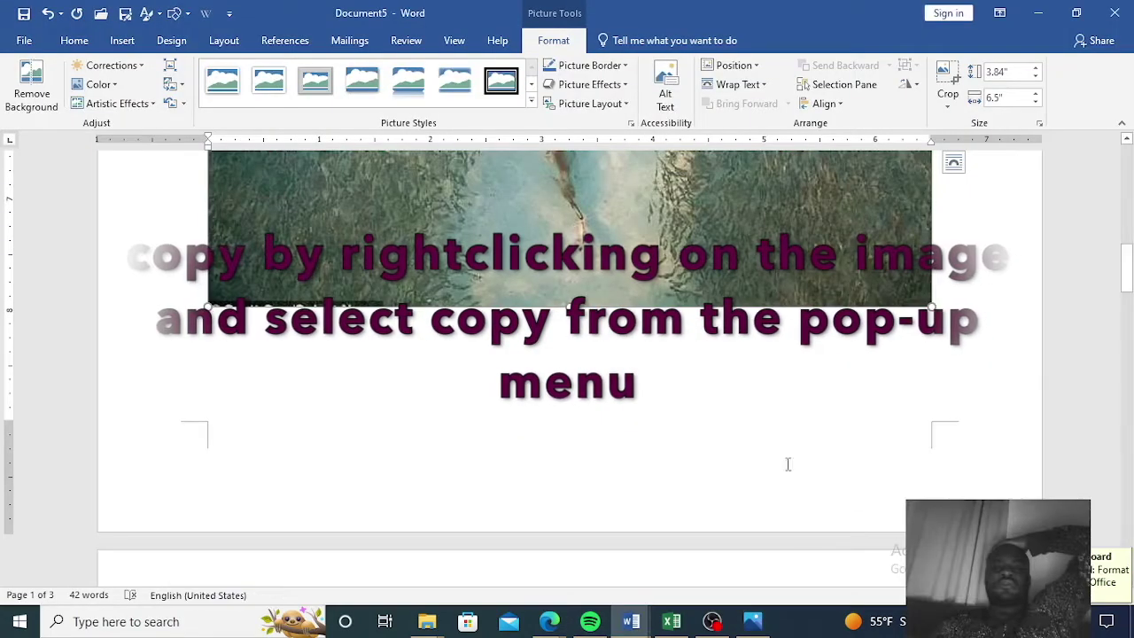
pyautogui.click(957, 286)
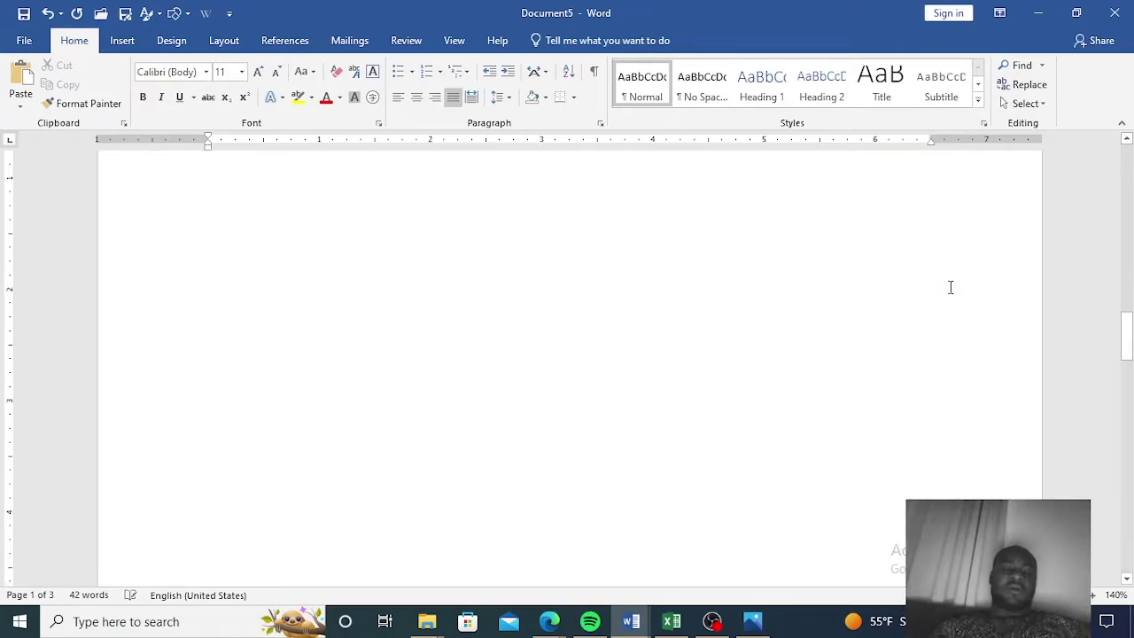
pyautogui.scroll(15, 726, 387)
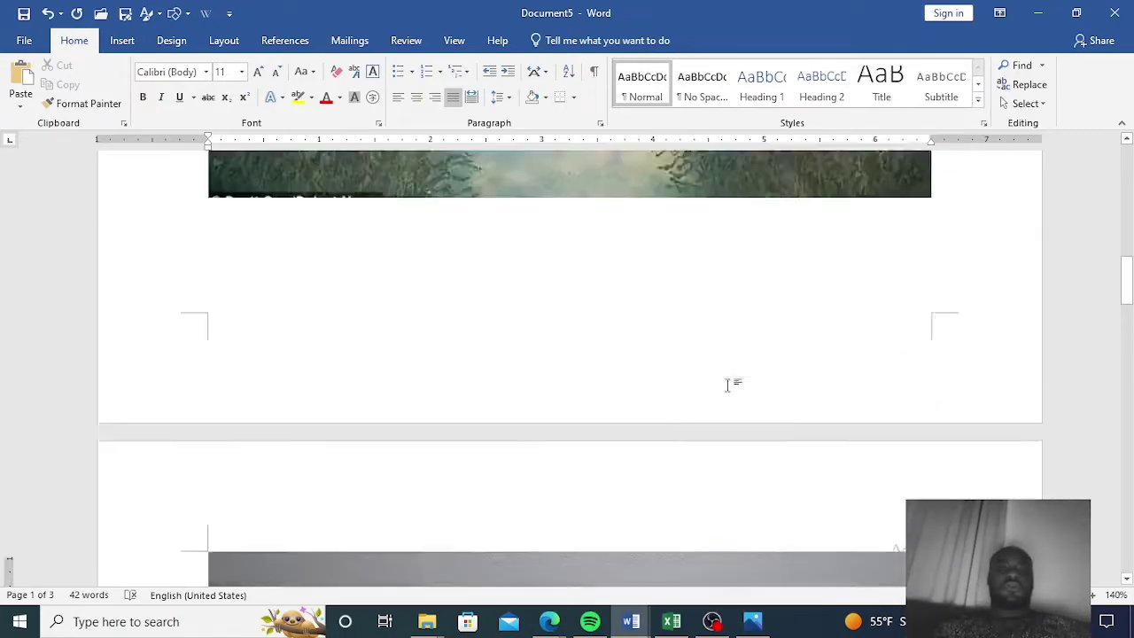
pyautogui.scroll(3, 725, 387)
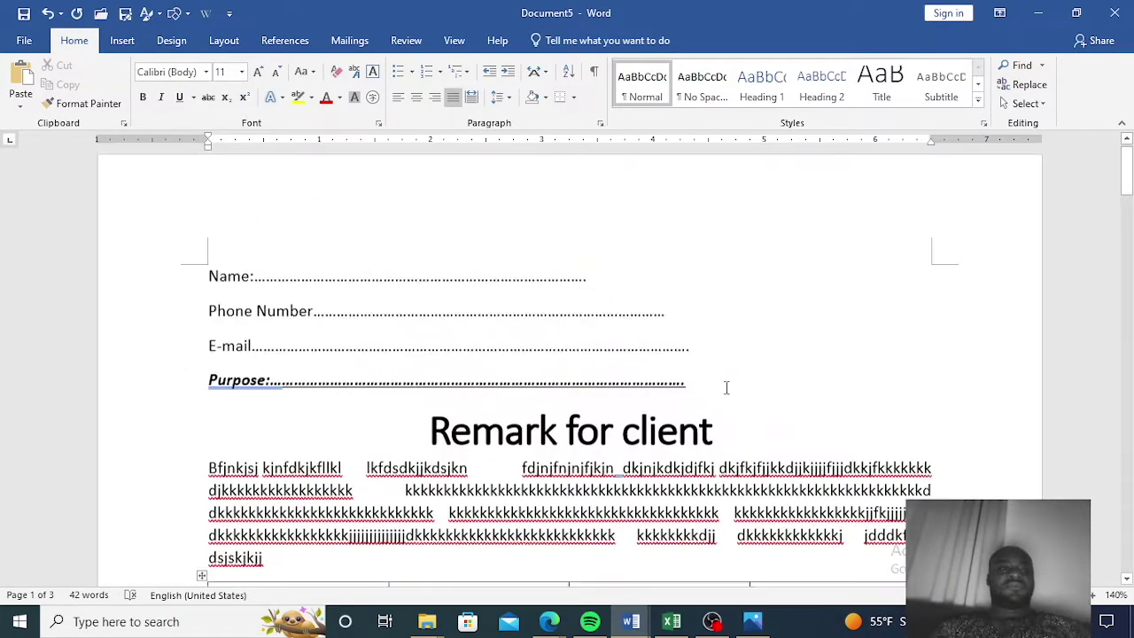
# - Try to load the online icon library for the document and dismiss its window
pyautogui.click(123, 42)
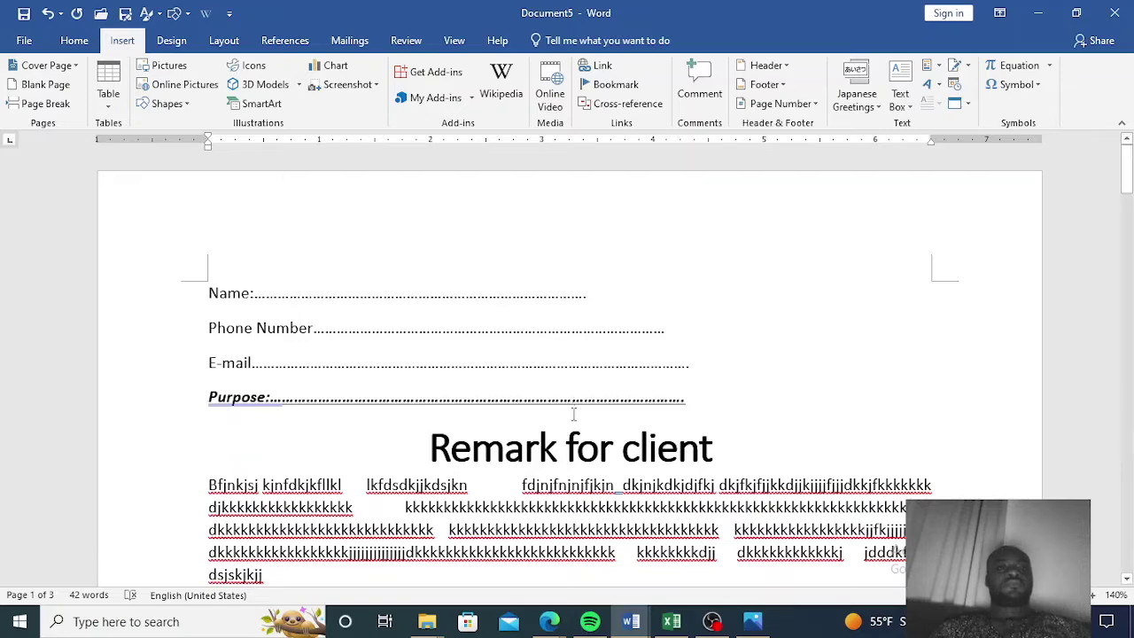
pyautogui.scroll(-3, 568, 427)
pyautogui.scroll(-6, 568, 427)
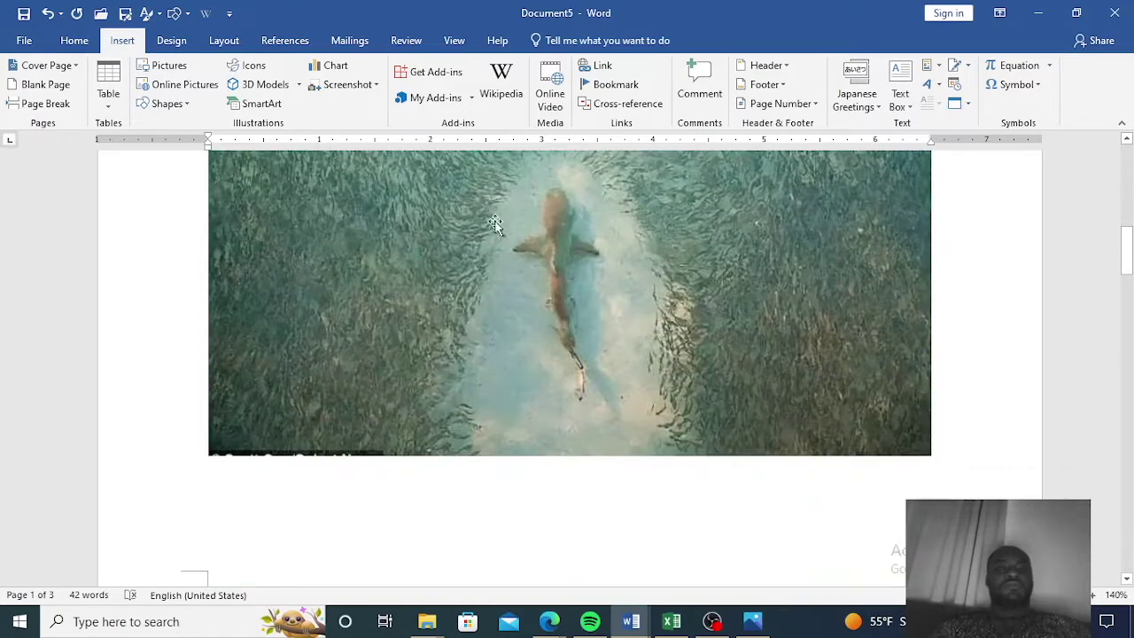
pyautogui.click(261, 72)
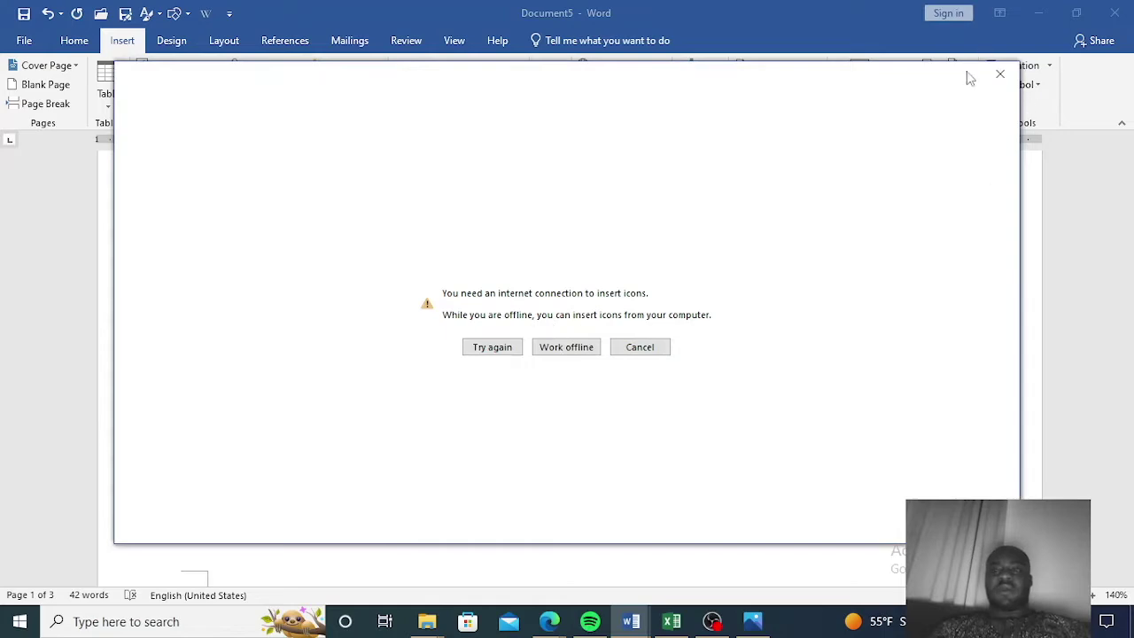
pyautogui.click(999, 74)
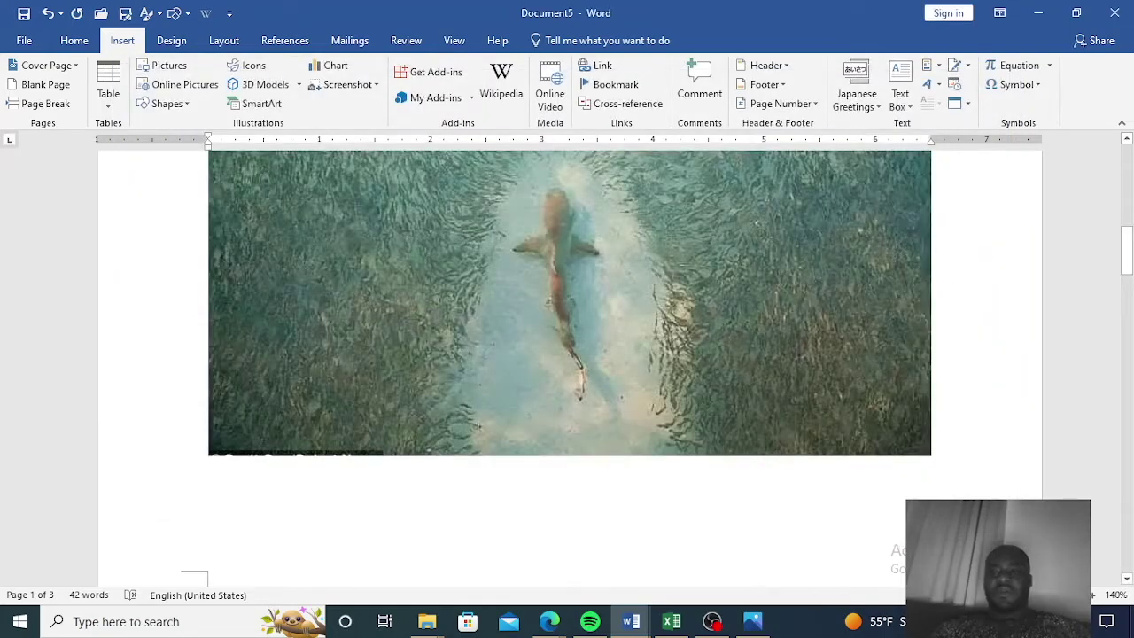
# - Connect the computer to the Wi-Fi network elecom2g-390be0
pyautogui.click(1001, 622)
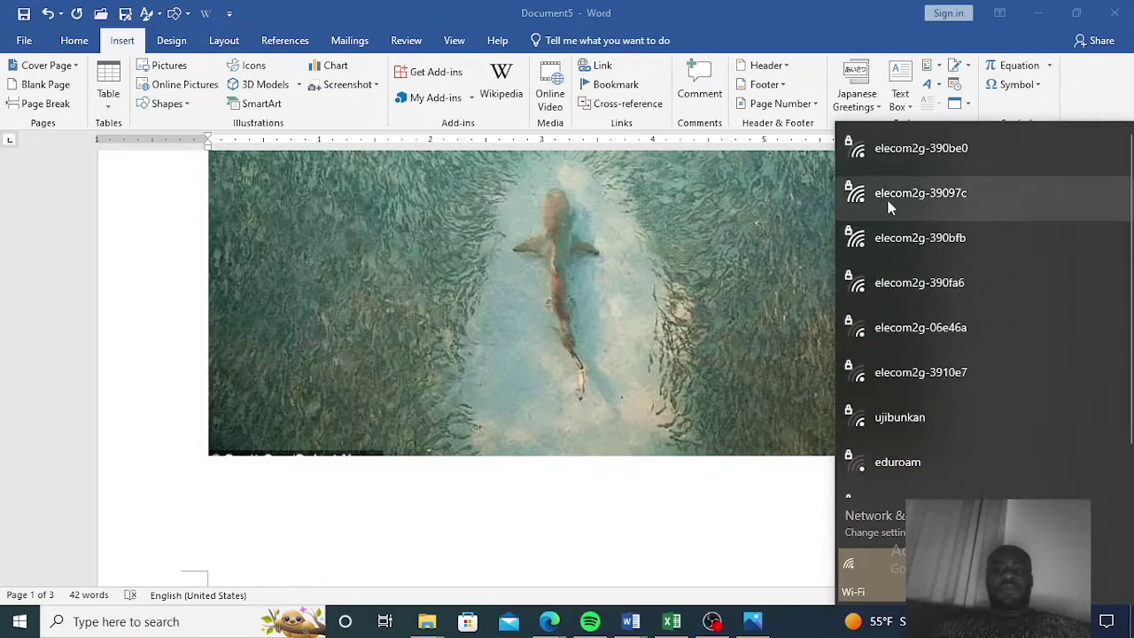
pyautogui.click(914, 160)
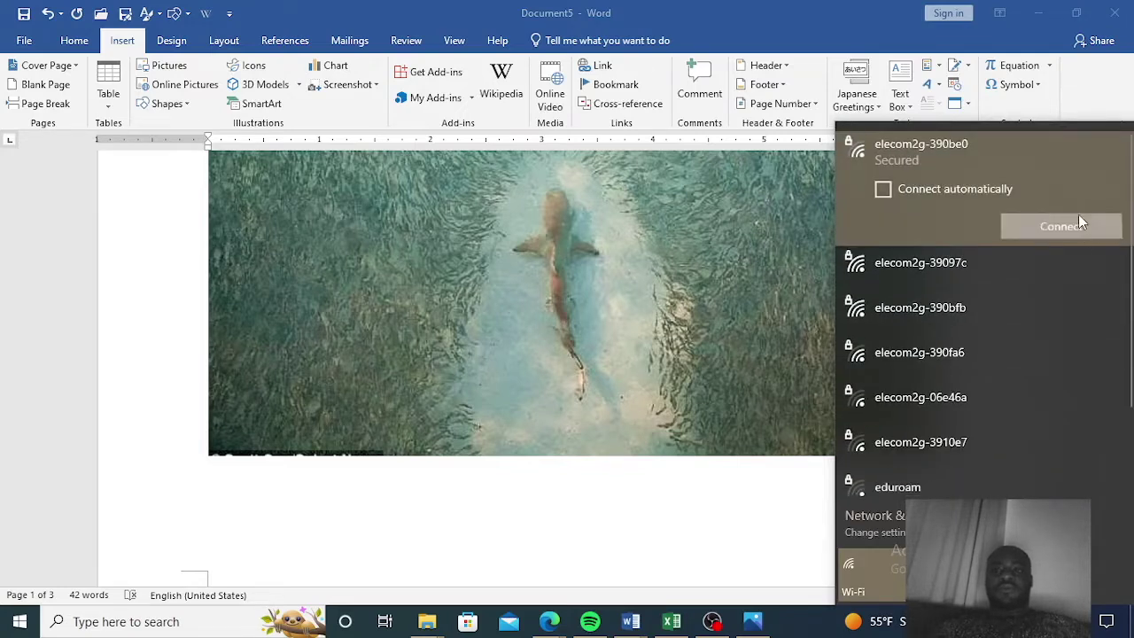
pyautogui.click(1078, 224)
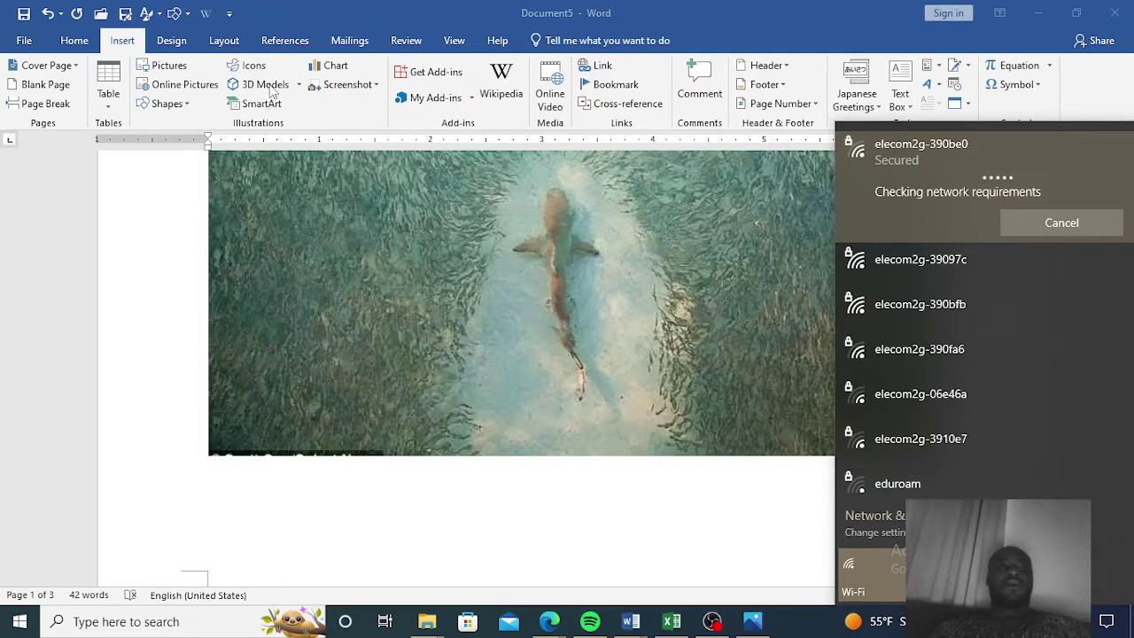
# - Try to load the online icons again and the online 3D models, dismissing each window
pyautogui.click(234, 89)
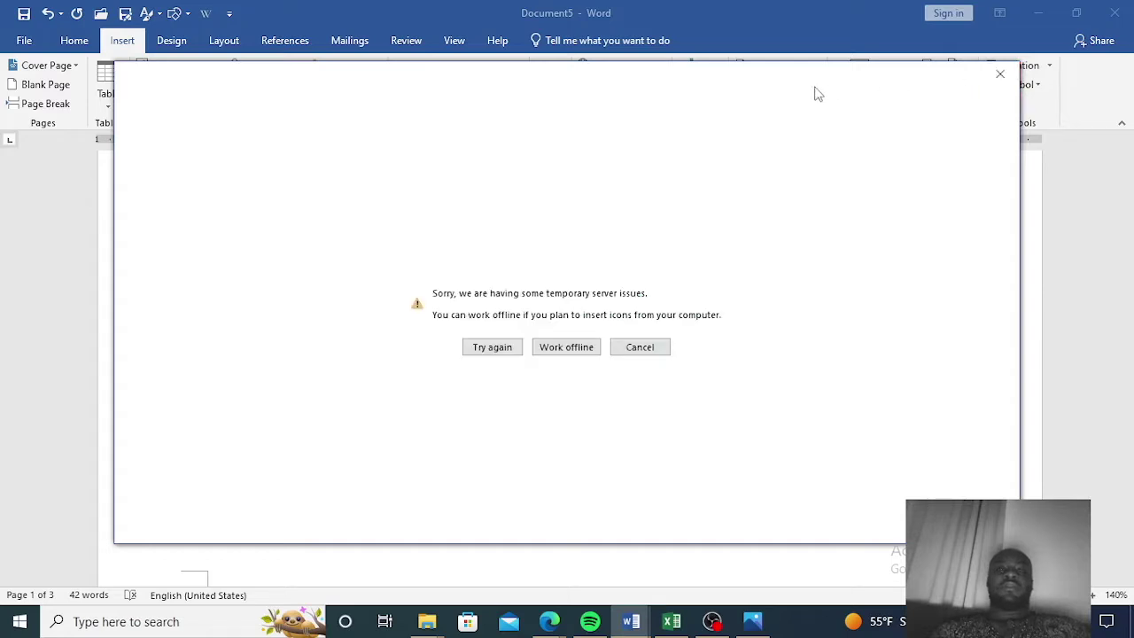
pyautogui.click(998, 76)
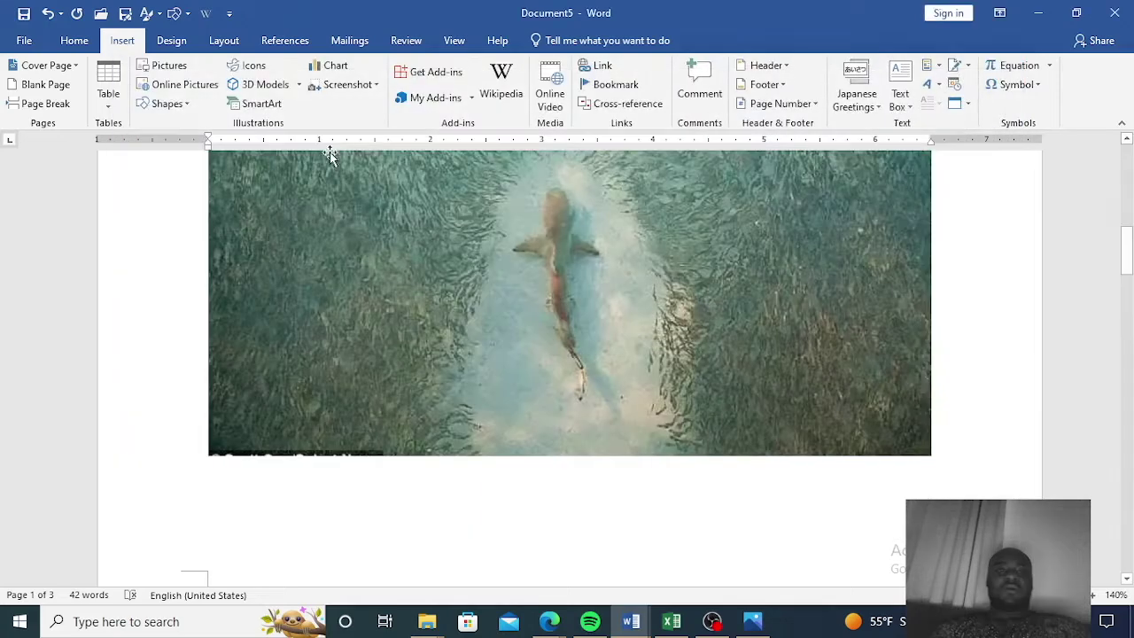
pyautogui.click(266, 88)
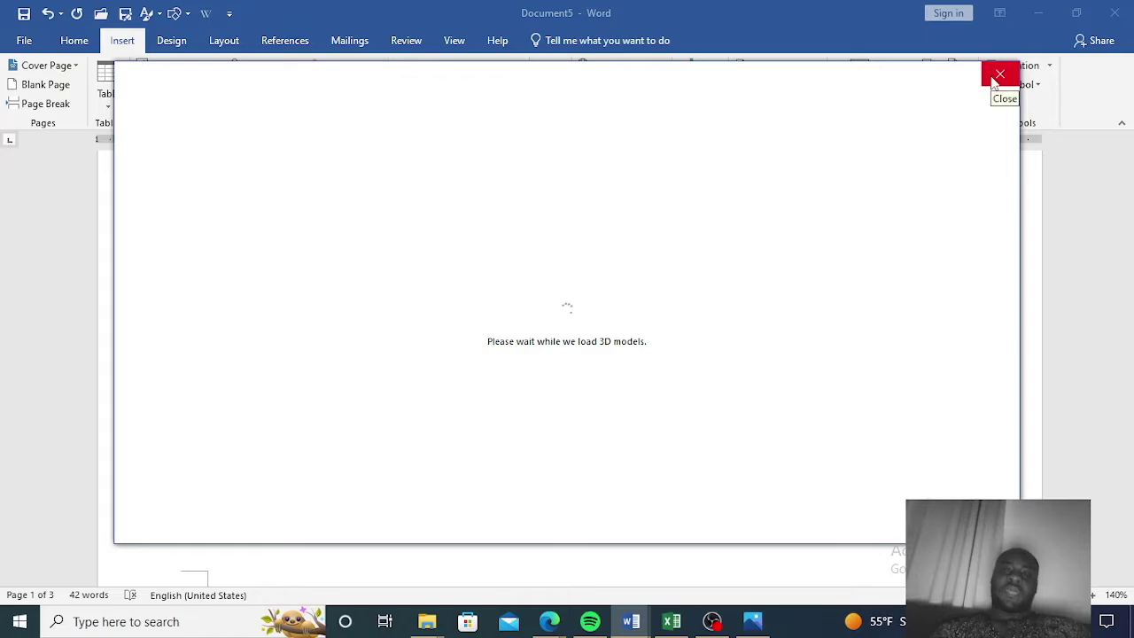
pyautogui.click(995, 78)
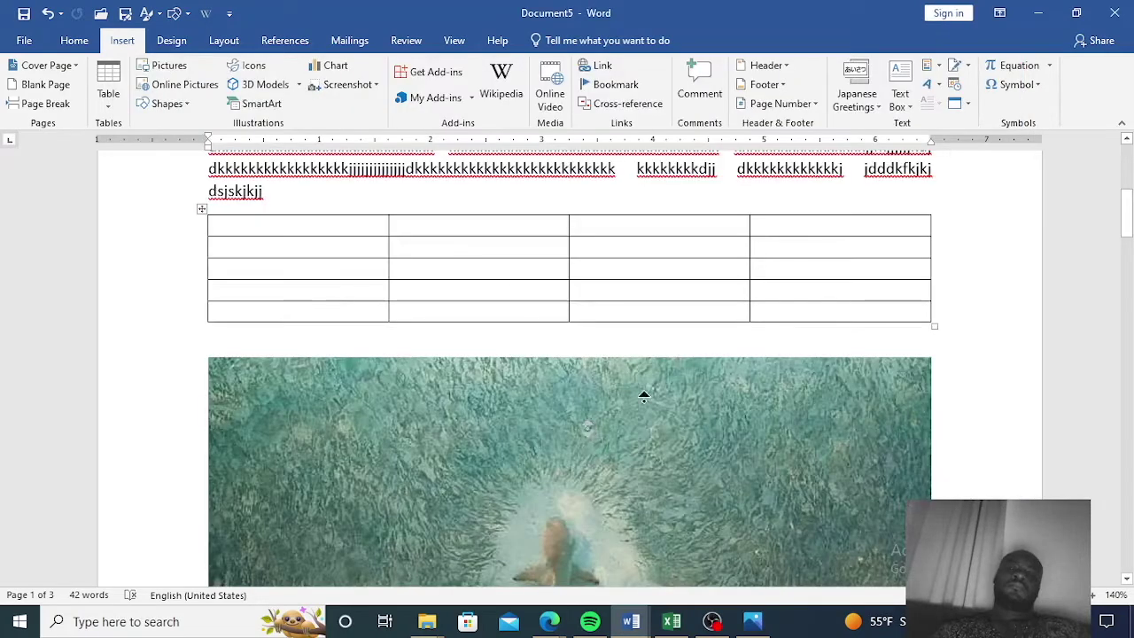
pyautogui.scroll(1, 643, 392)
pyautogui.scroll(-5, 691, 349)
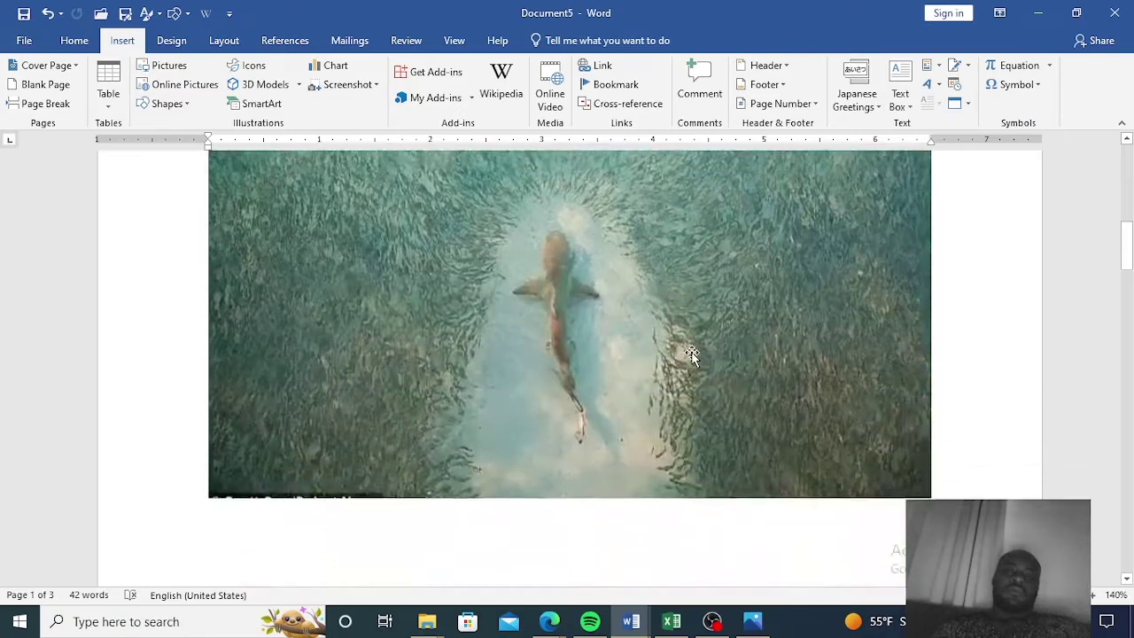
pyautogui.scroll(3, 109, 258)
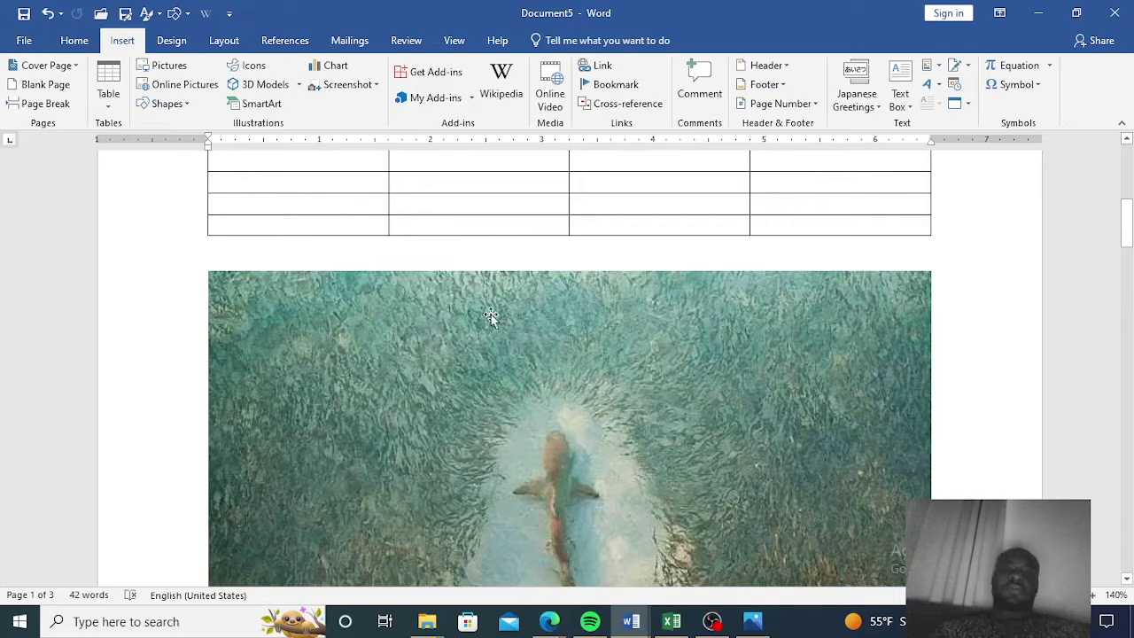
pyautogui.scroll(-5, 487, 268)
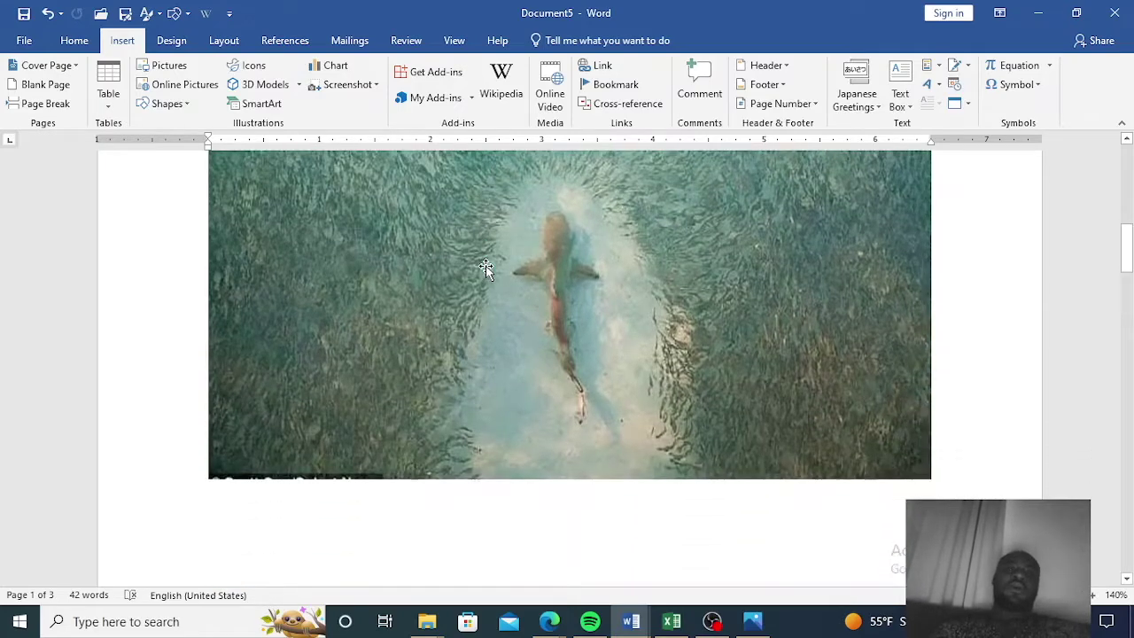
pyautogui.scroll(4, 486, 266)
pyautogui.scroll(-2, 486, 265)
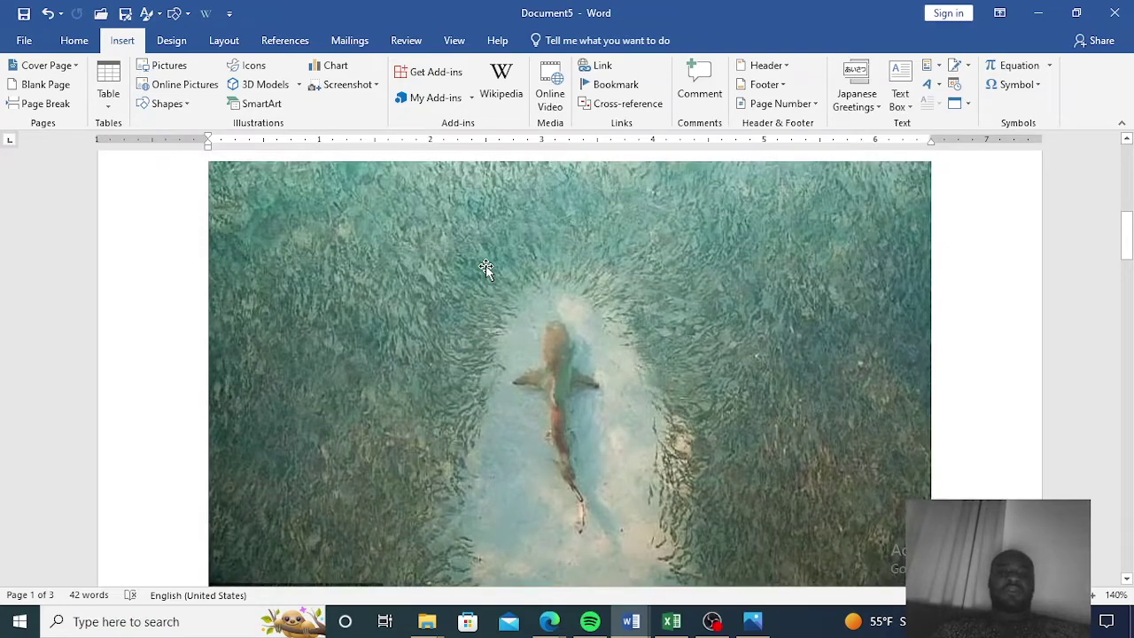
pyautogui.scroll(1, 486, 267)
pyautogui.scroll(-2, 485, 267)
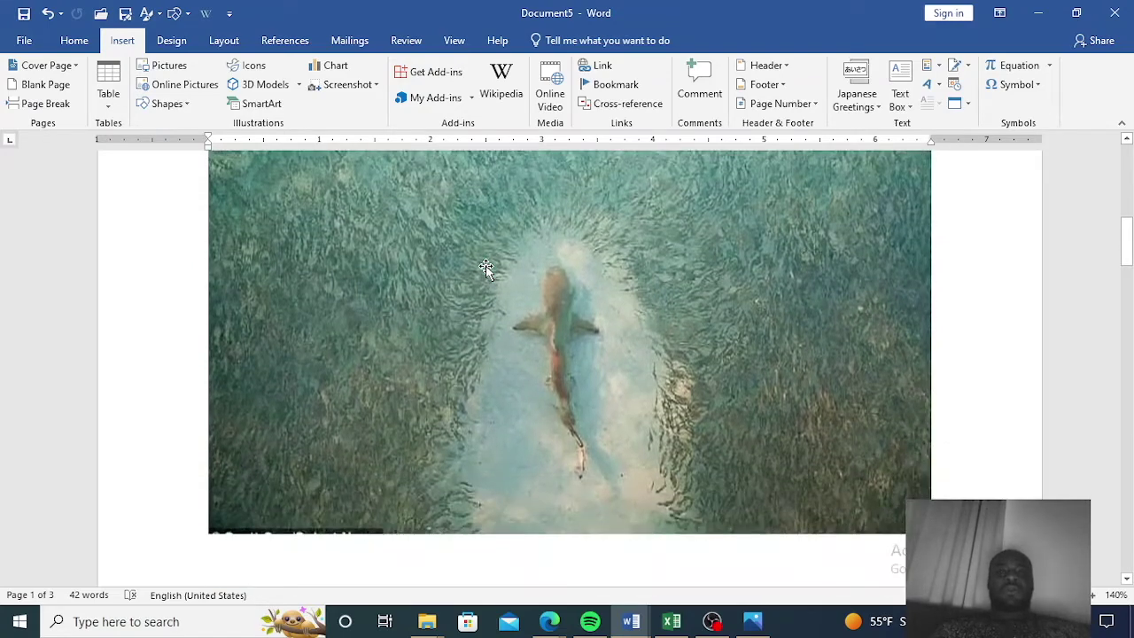
# - Select the shark picture below the table and examine its whole area, including the sizing handles
pyautogui.click(485, 268)
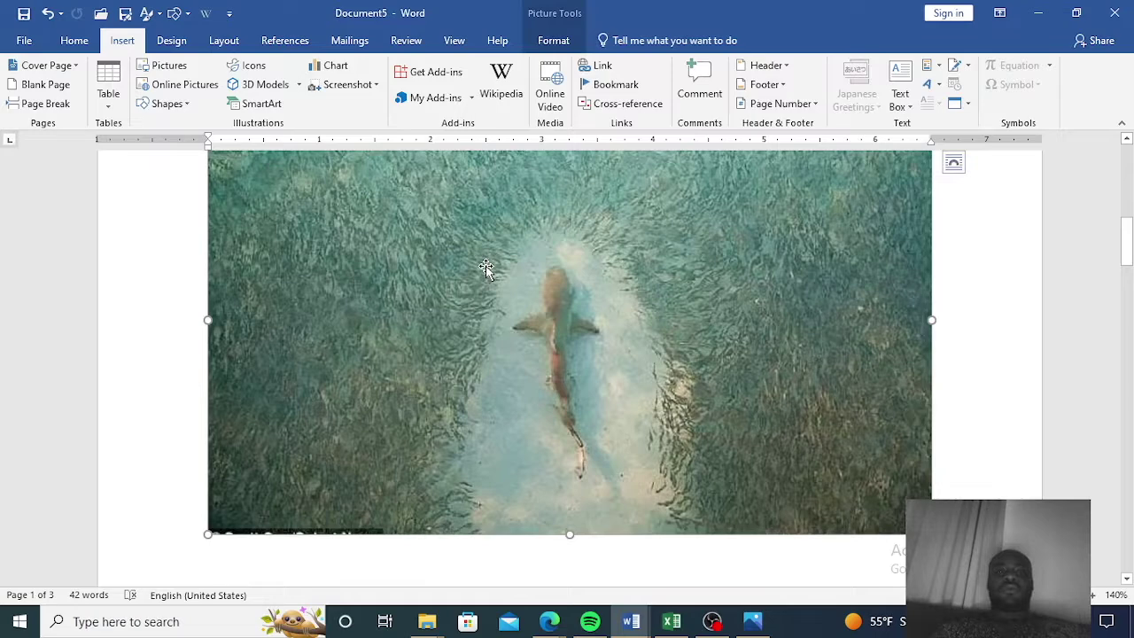
pyautogui.scroll(4, 505, 319)
pyautogui.scroll(-5, 510, 321)
pyautogui.scroll(-1, 509, 320)
pyautogui.scroll(3, 509, 320)
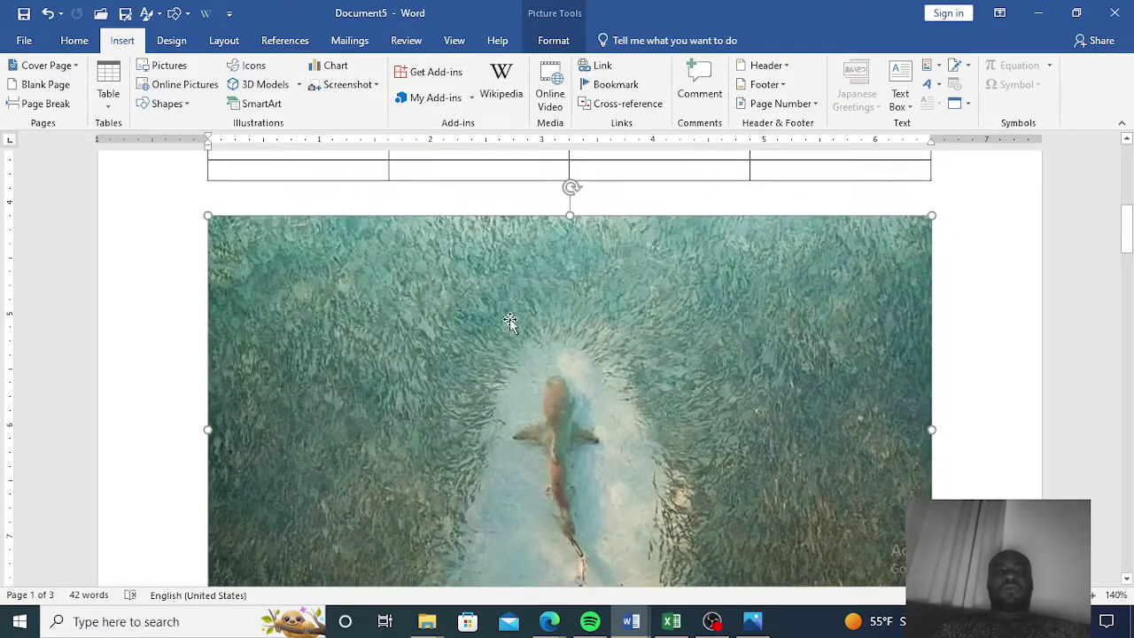
pyautogui.scroll(-3, 509, 321)
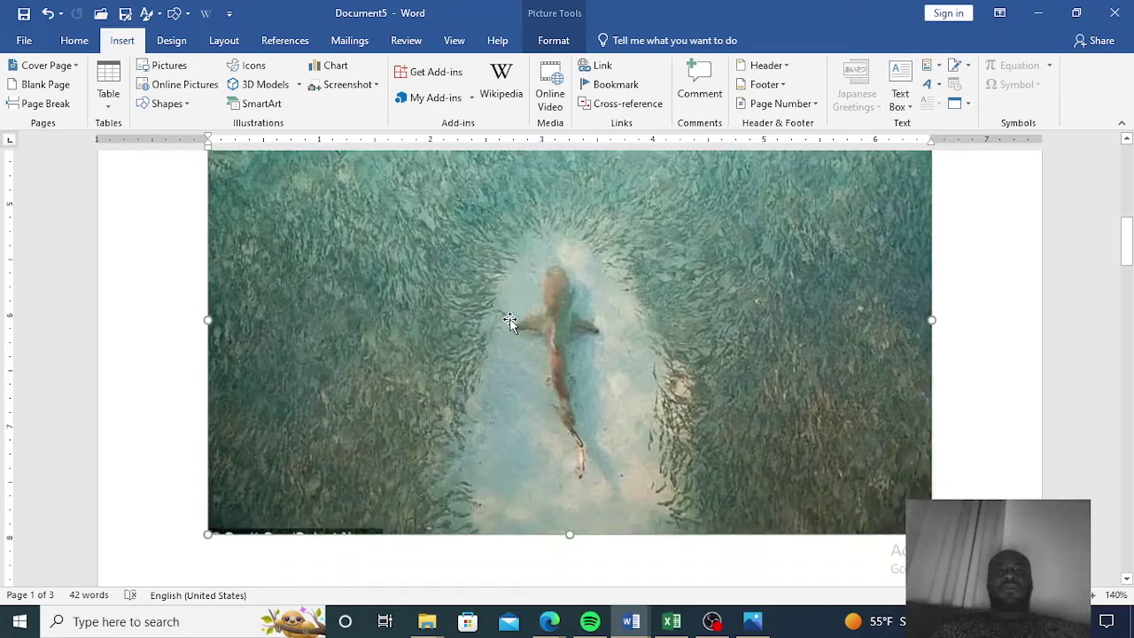
pyautogui.scroll(5, 510, 320)
pyautogui.scroll(-7, 509, 321)
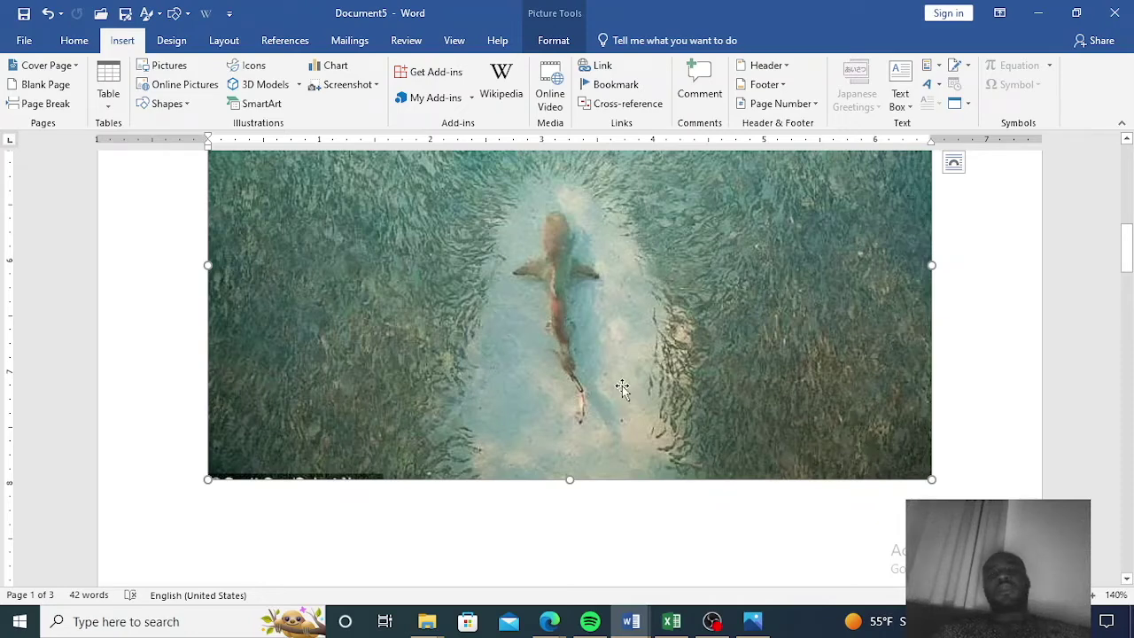
pyautogui.scroll(-1, 688, 433)
pyautogui.scroll(1, 911, 415)
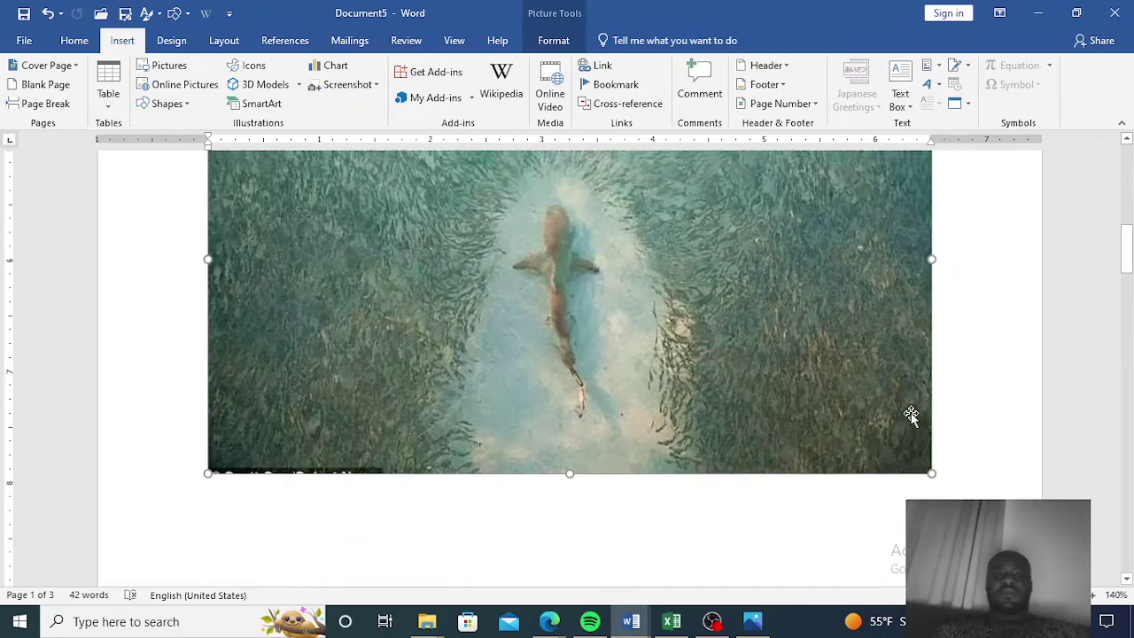
pyautogui.scroll(2, 910, 415)
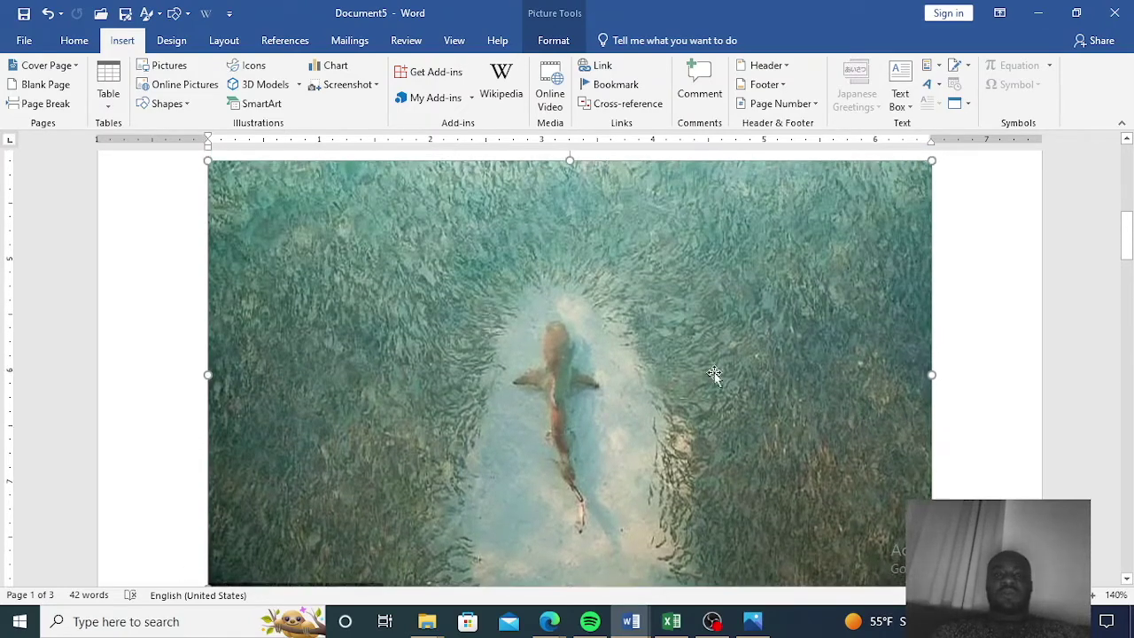
# - Reselect the shark picture and bring up its picture formatting tools
pyautogui.click(149, 324)
pyautogui.click(628, 359)
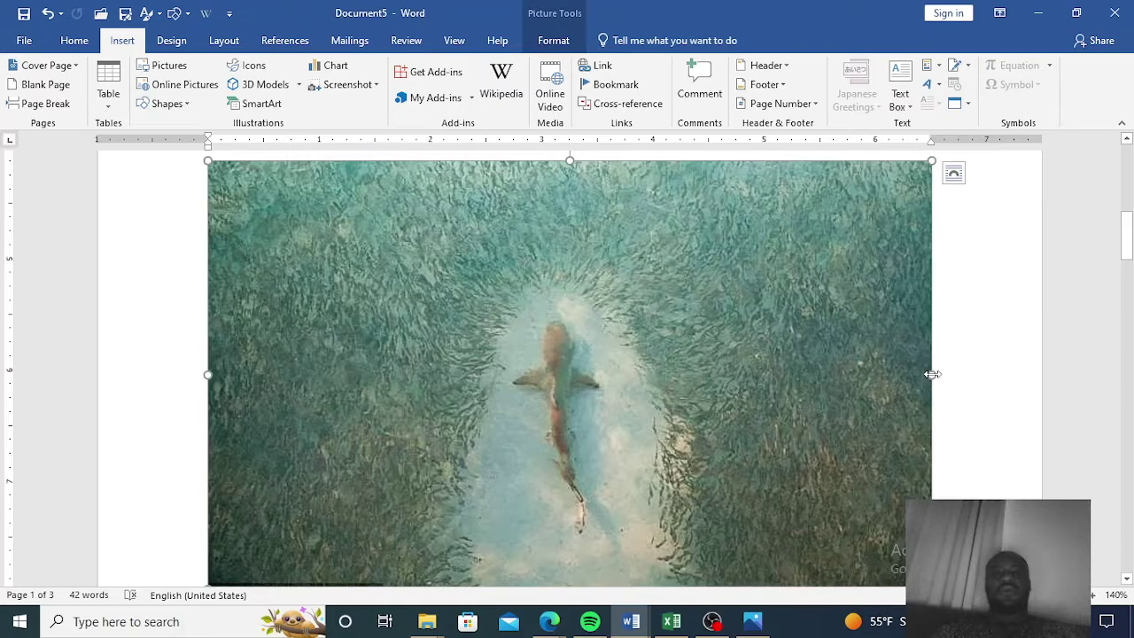
pyautogui.click(553, 42)
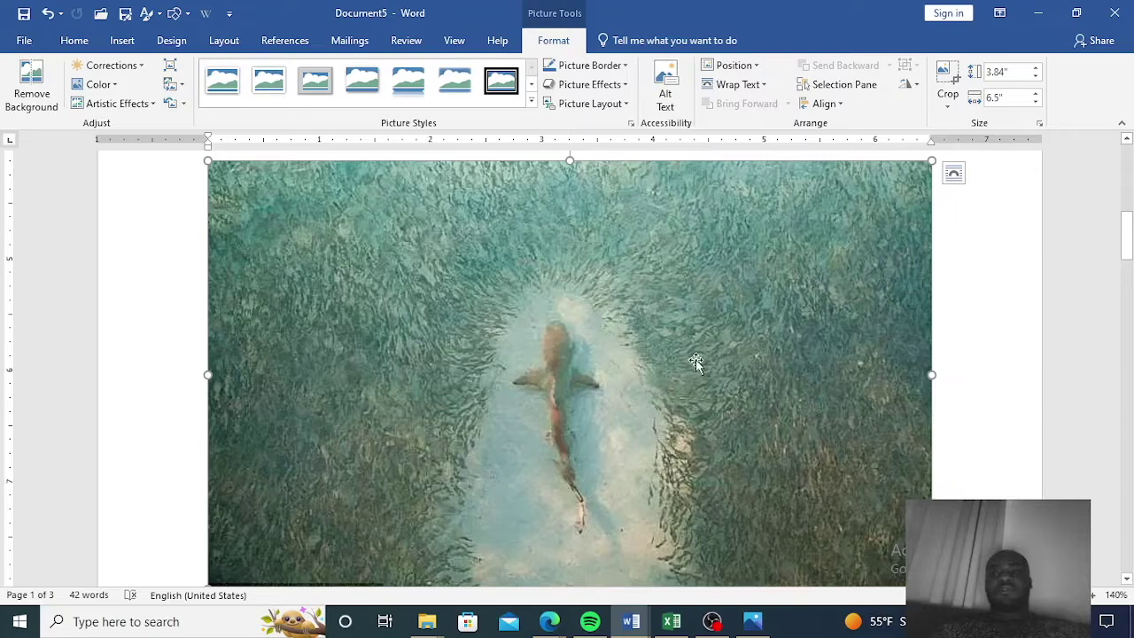
pyautogui.scroll(3, 688, 365)
pyautogui.scroll(-3, 686, 365)
pyautogui.scroll(-3, 687, 365)
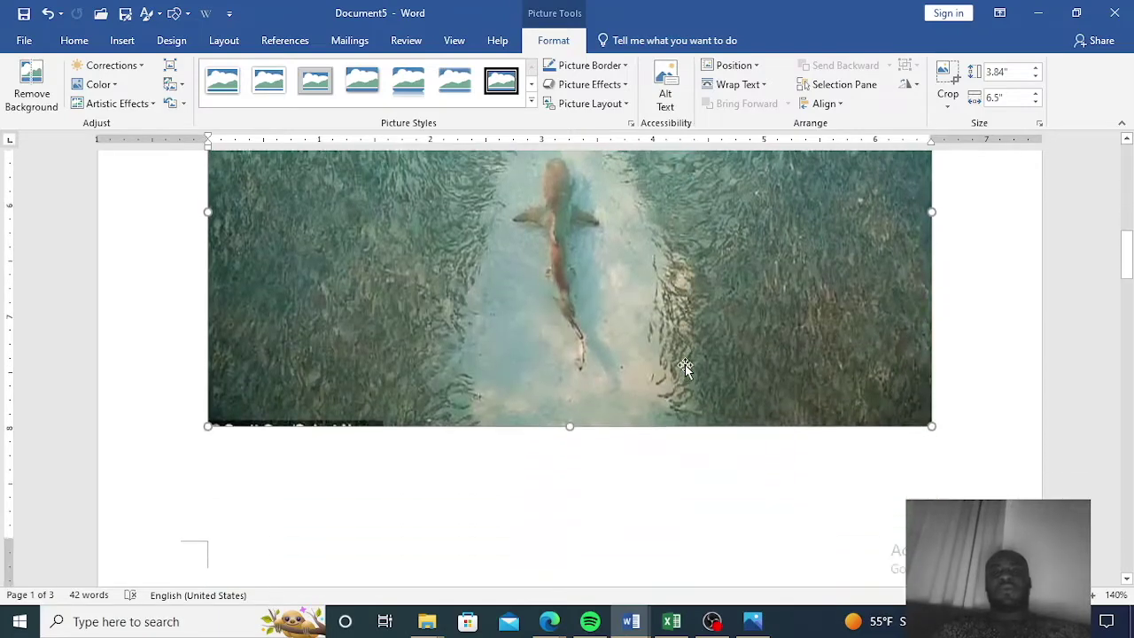
# - Examine the selected shark picture from its upper edge down to its lower corners
pyautogui.scroll(1, 687, 366)
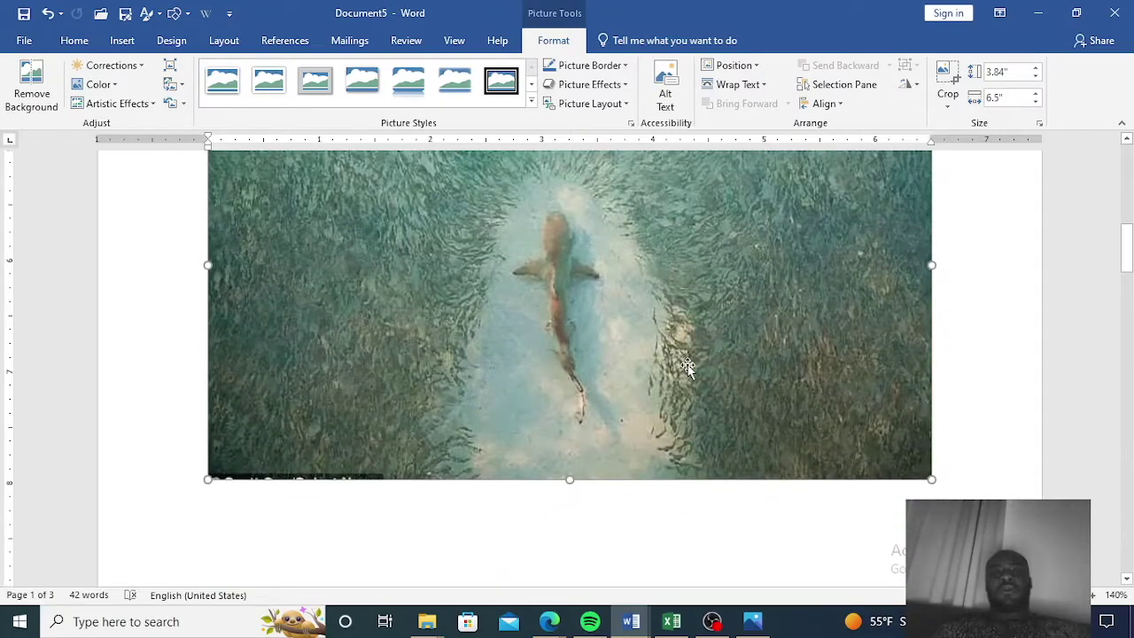
pyautogui.scroll(4, 687, 365)
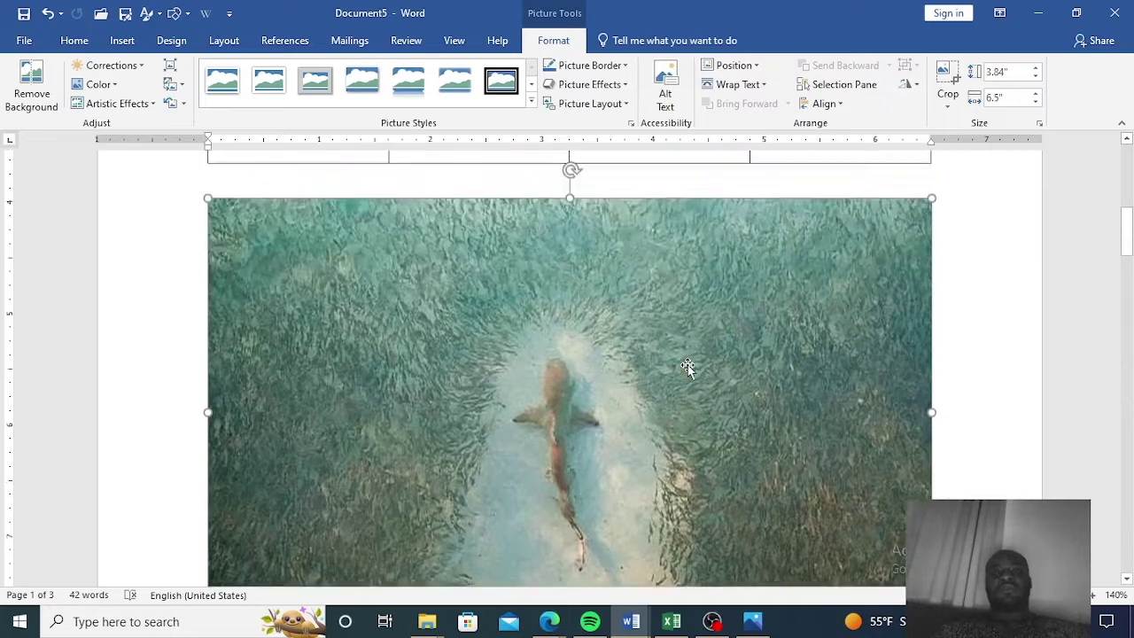
pyautogui.scroll(-4, 687, 366)
pyautogui.scroll(5, 853, 357)
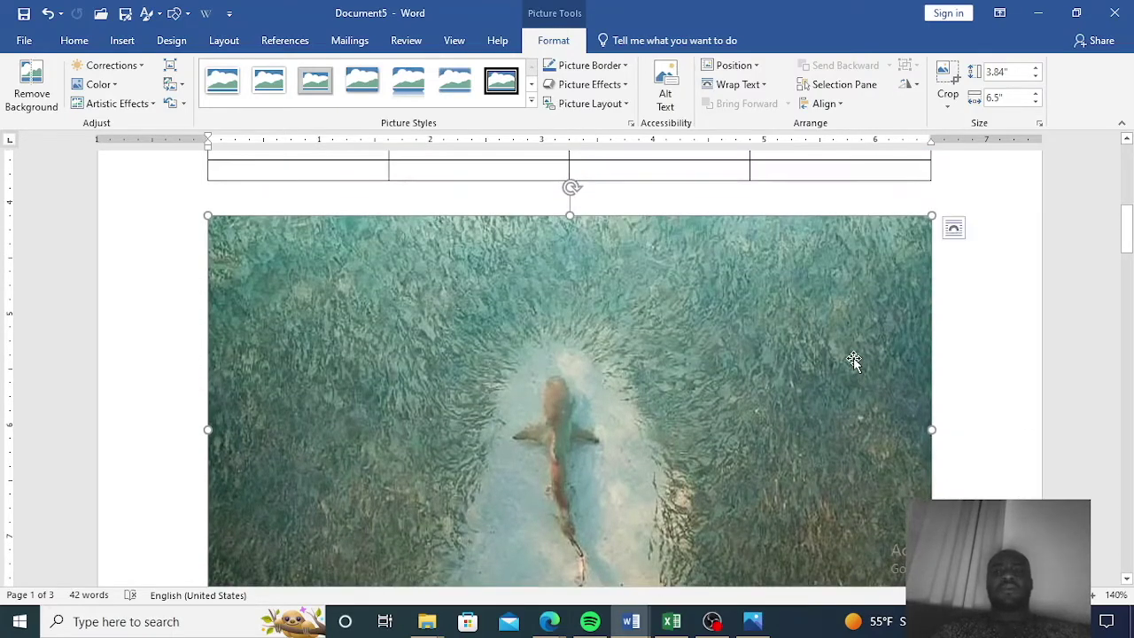
pyautogui.scroll(-1, 853, 357)
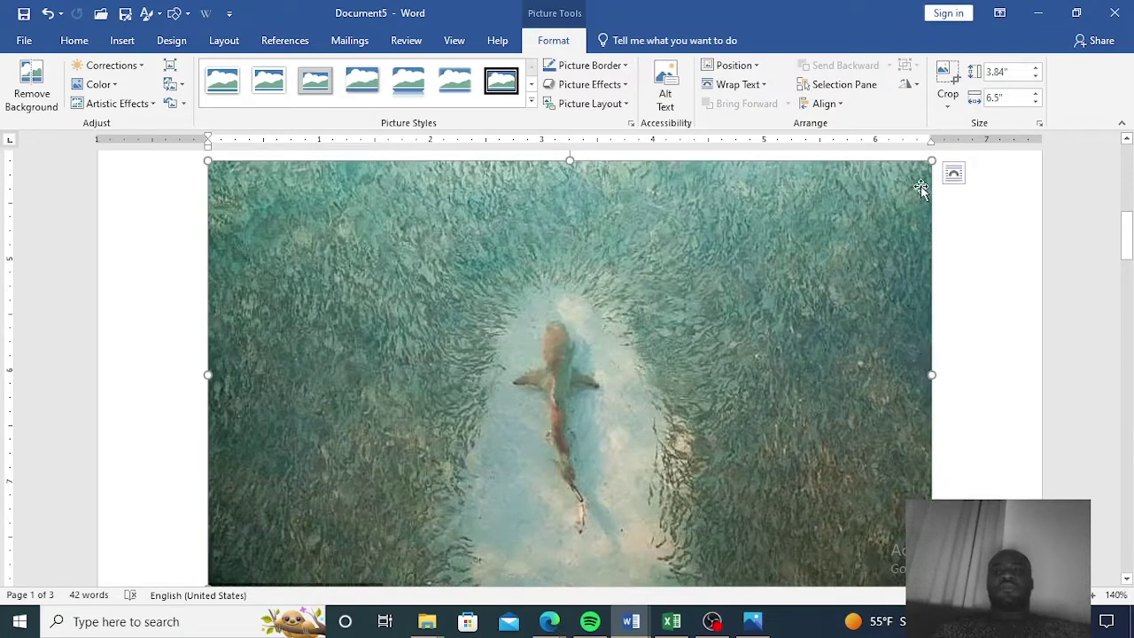
pyautogui.scroll(-3, 928, 378)
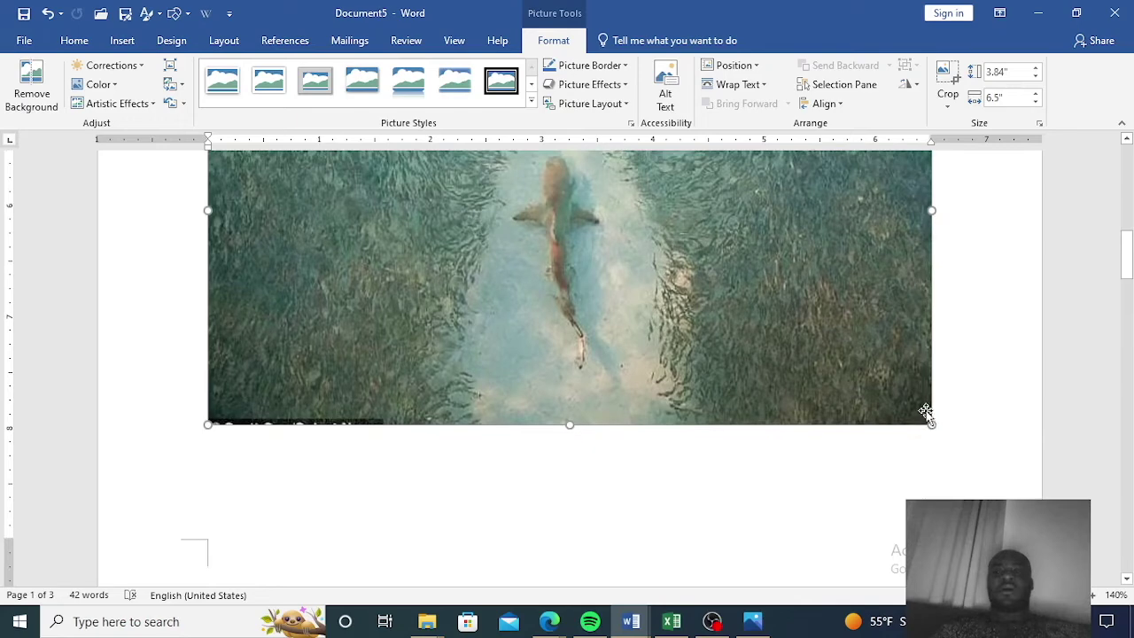
pyautogui.scroll(2, 799, 392)
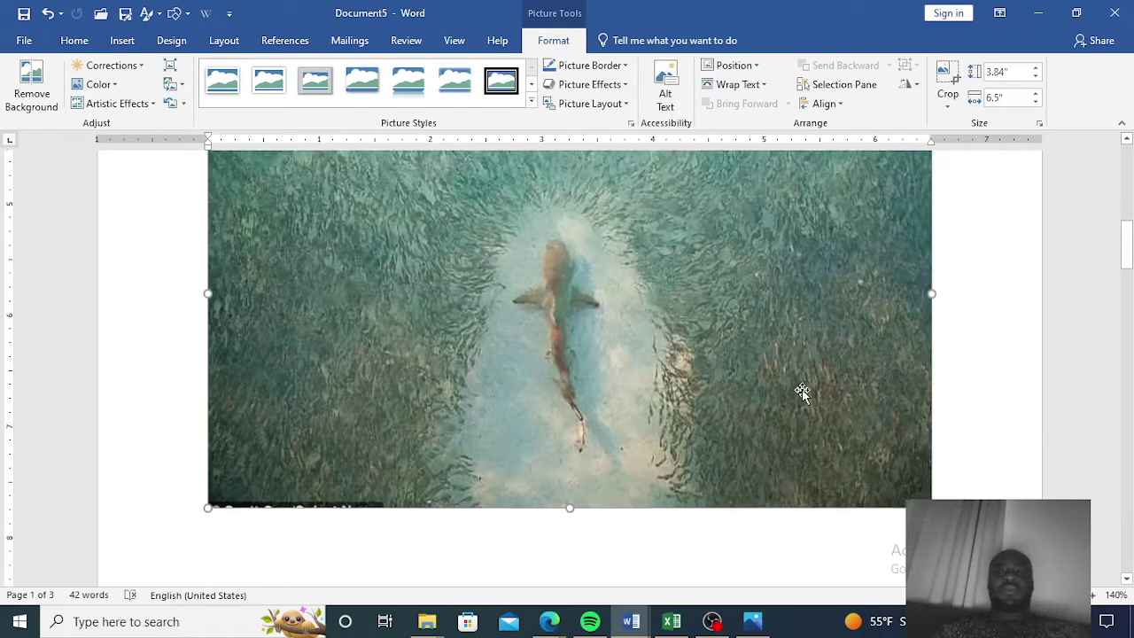
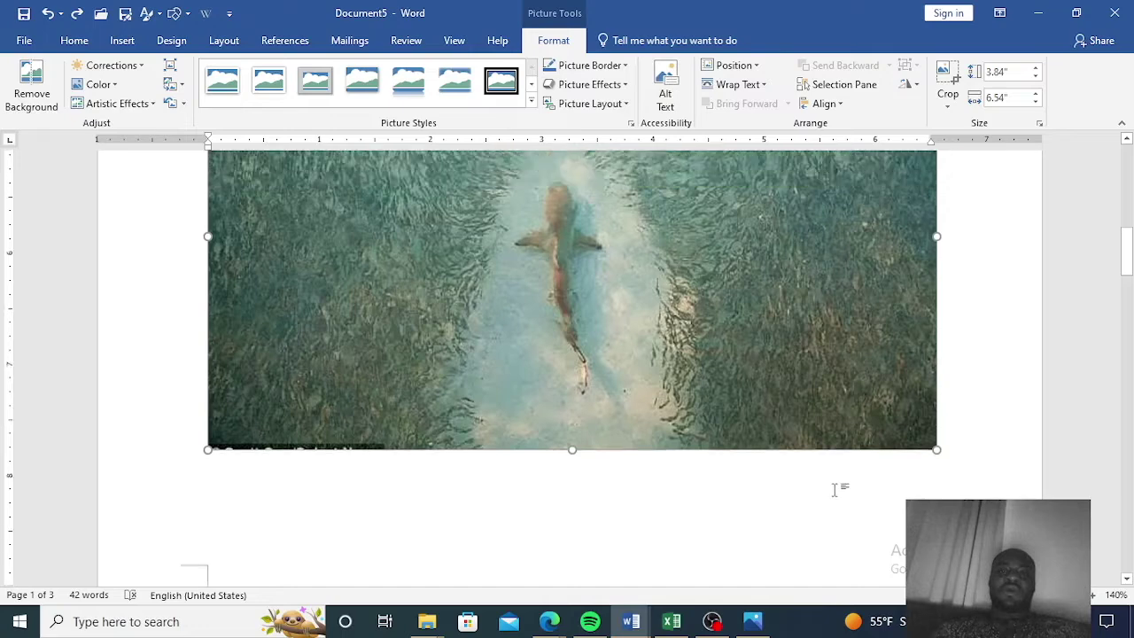
# - Shrink the shark picture proportionally from its corner to about 1.49" high by 2.54" wide
pyautogui.scroll(-2, 834, 493)
pyautogui.scroll(-3, 836, 489)
pyautogui.scroll(3, 835, 488)
pyautogui.scroll(1, 755, 476)
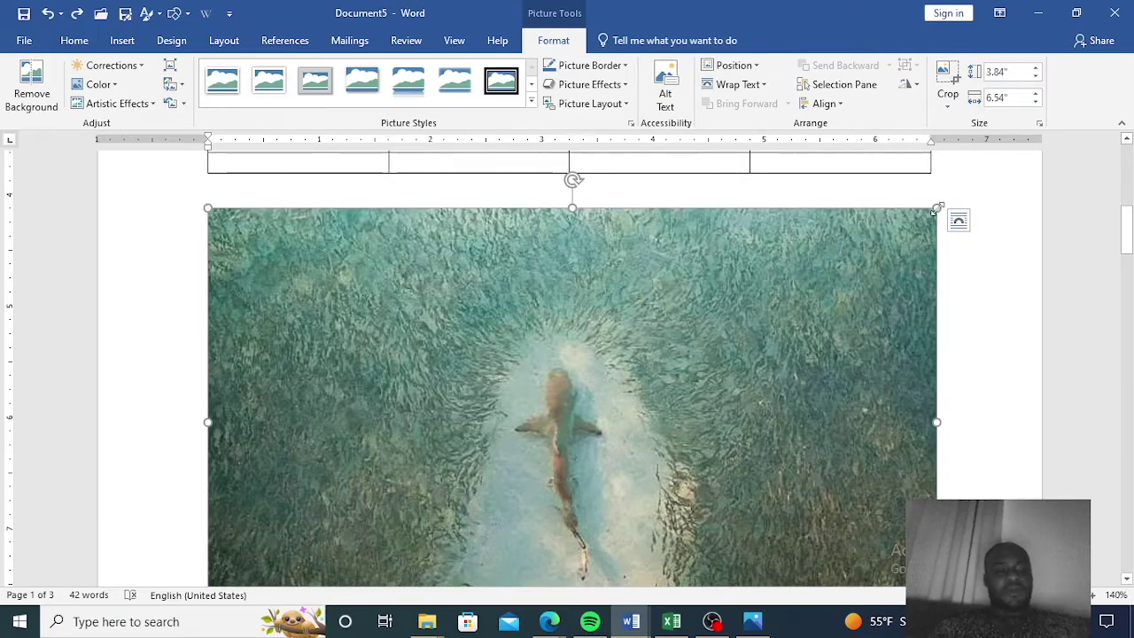
pyautogui.moveTo(935, 208); pyautogui.dragTo(280, 405)
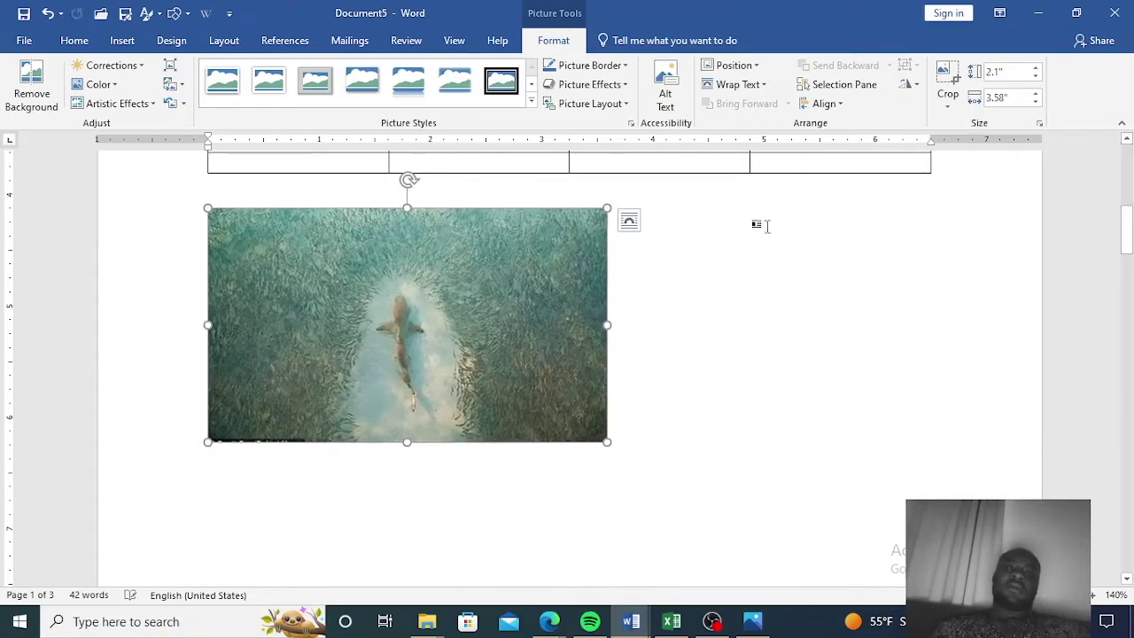
pyautogui.moveTo(609, 204); pyautogui.dragTo(570, 231)
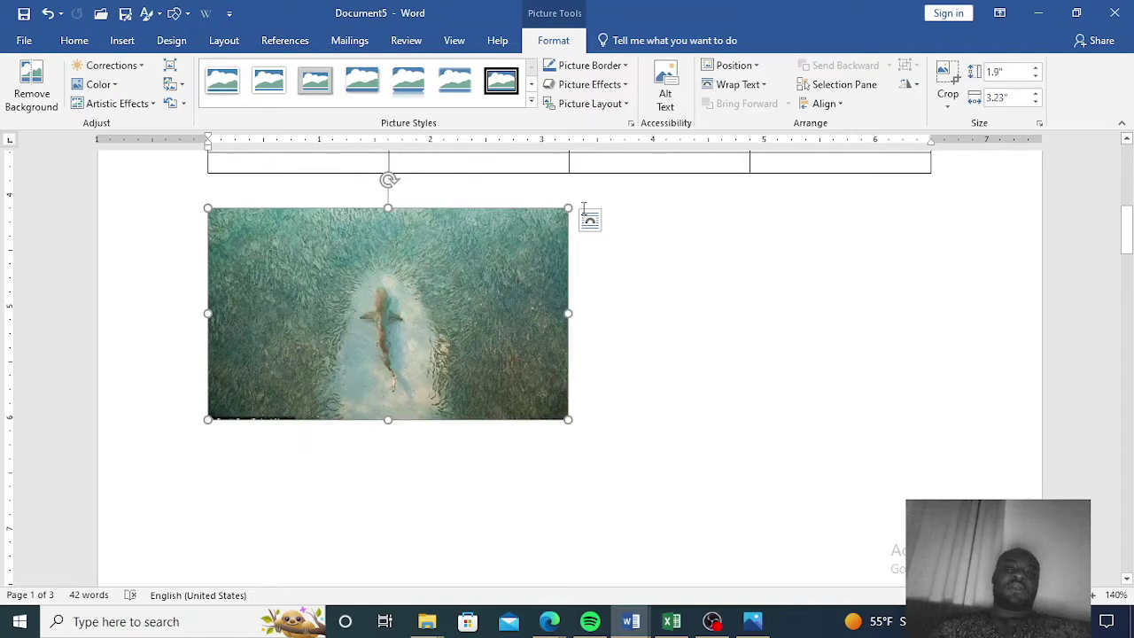
pyautogui.moveTo(567, 210)
pyautogui.mouseDown()
pyautogui.moveTo(676, 189)
pyautogui.moveTo(568, 209)
pyautogui.mouseUp()
pyautogui.moveTo(561, 266); pyautogui.dragTo(492, 302)
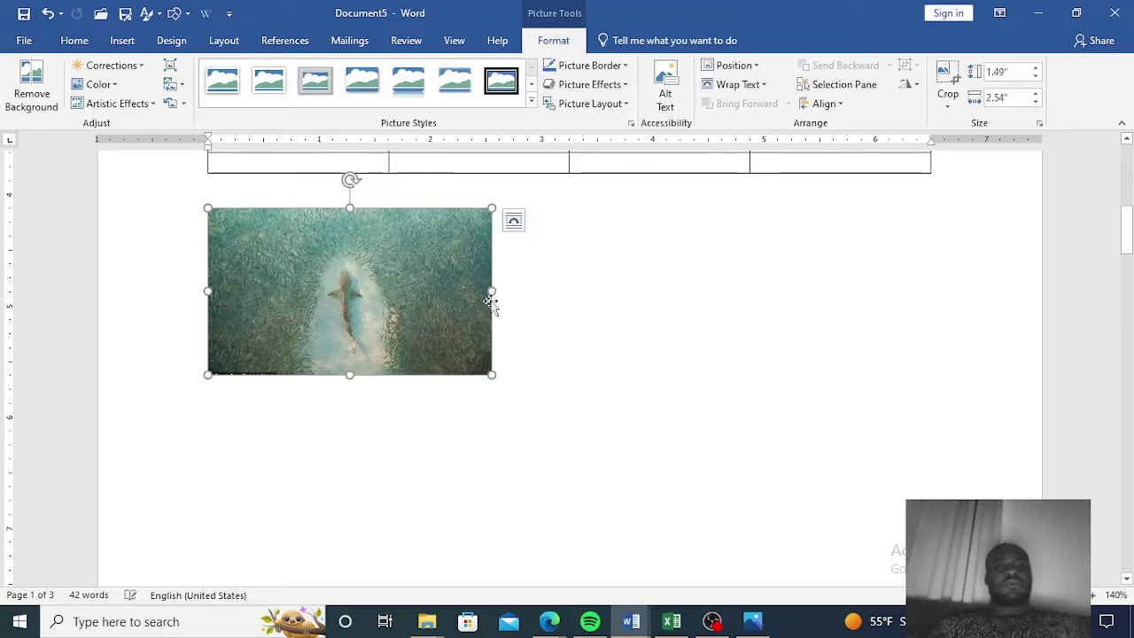
# - Try rotating the shark picture freehand, and open the rotation and flip options for it
pyautogui.scroll(-1, 655, 310)
pyautogui.scroll(2, 656, 311)
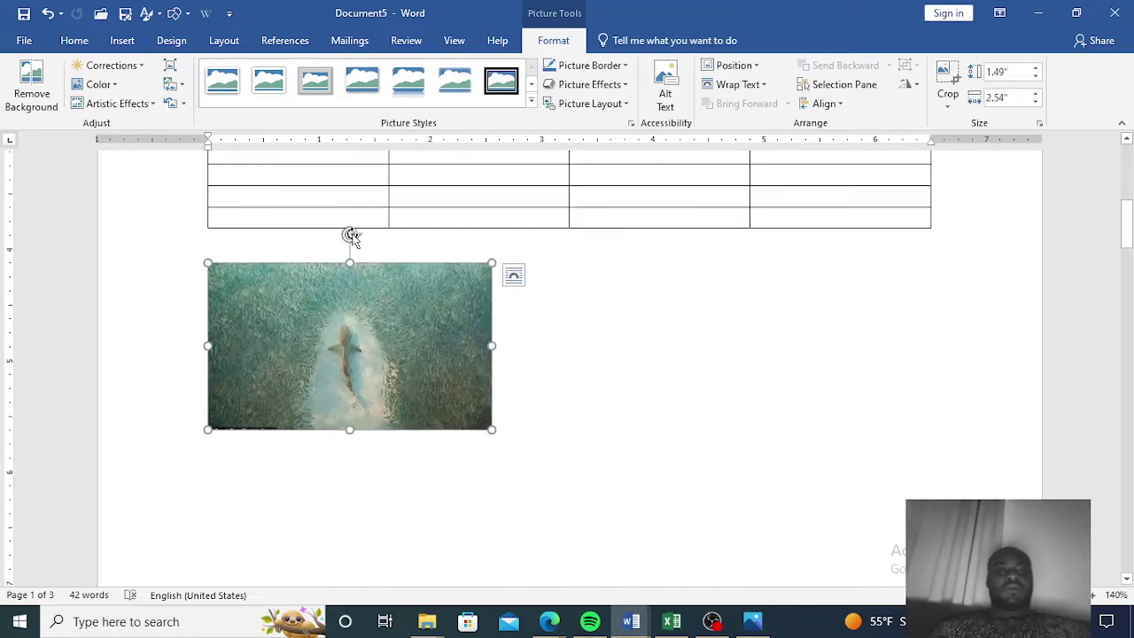
pyautogui.moveTo(349, 234); pyautogui.dragTo(367, 268)
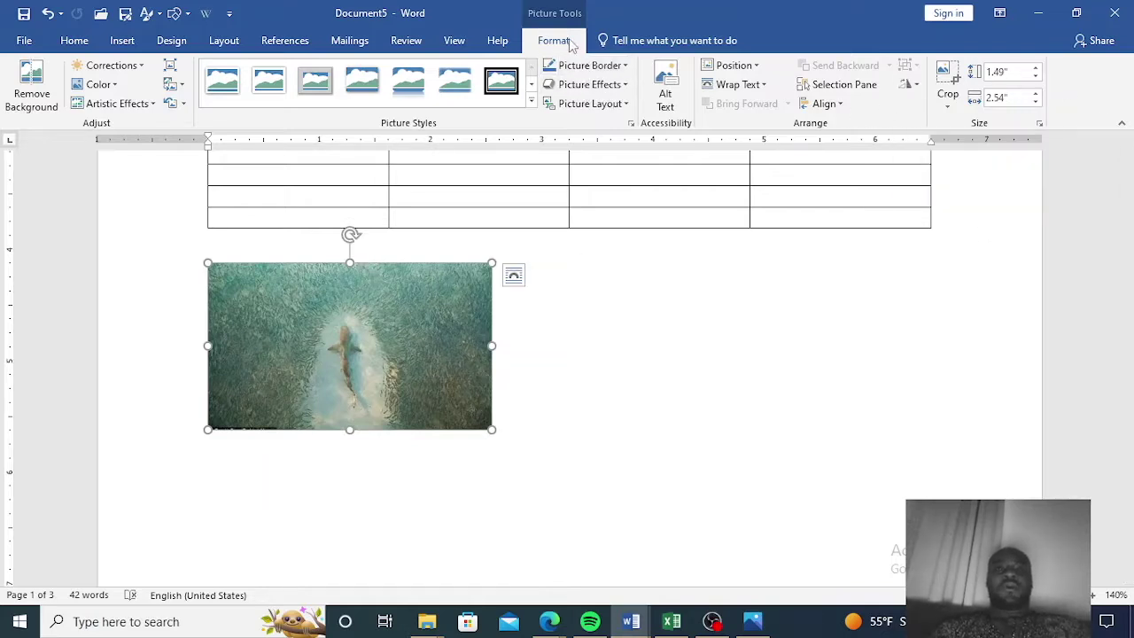
pyautogui.click(917, 88)
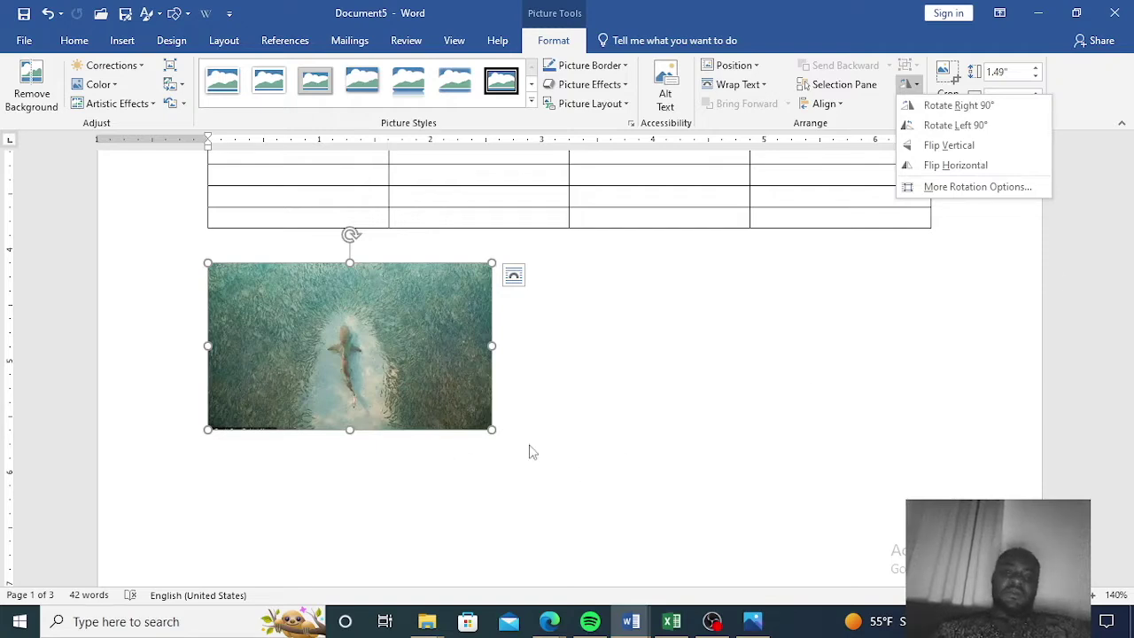
# - Select the T-shirt picture on the following page and shrink it proportionally to about 3.03" high by 4.54" wide
pyautogui.scroll(-6, 554, 440)
pyautogui.scroll(-3, 612, 390)
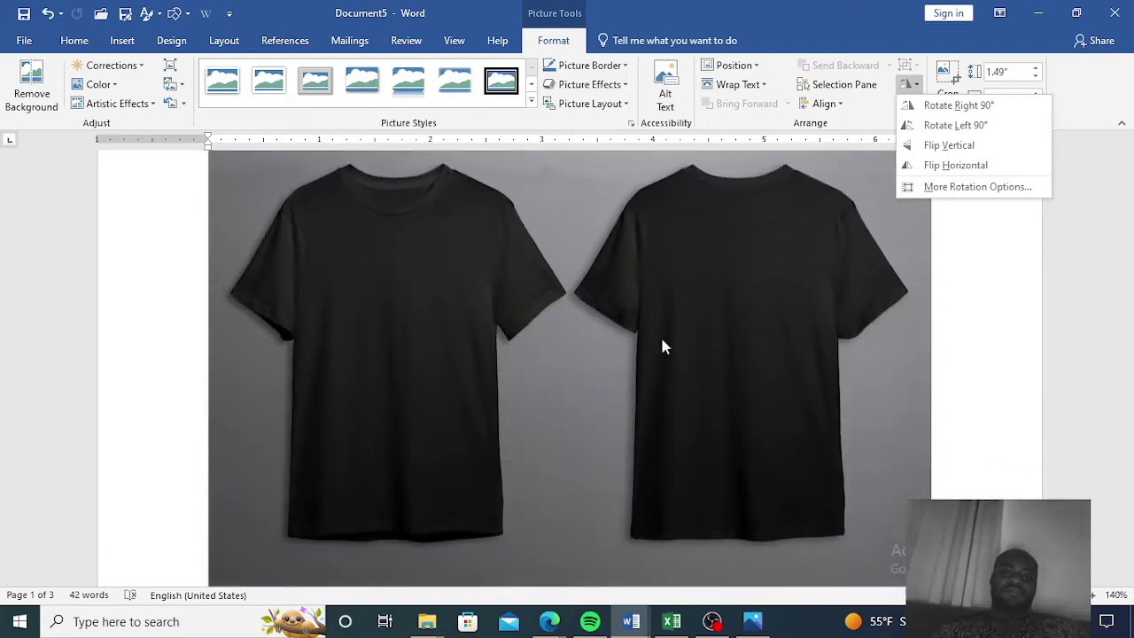
pyautogui.click(691, 342)
pyautogui.scroll(-3, 709, 381)
pyautogui.click(691, 310)
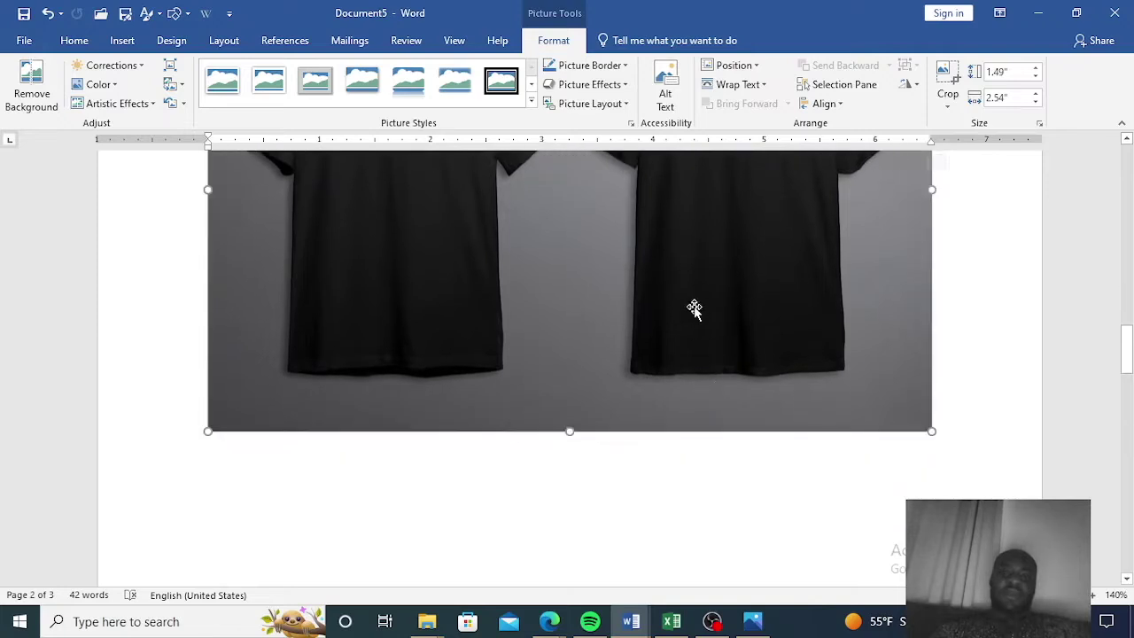
pyautogui.moveTo(932, 431); pyautogui.dragTo(653, 425)
pyautogui.scroll(-1, 663, 429)
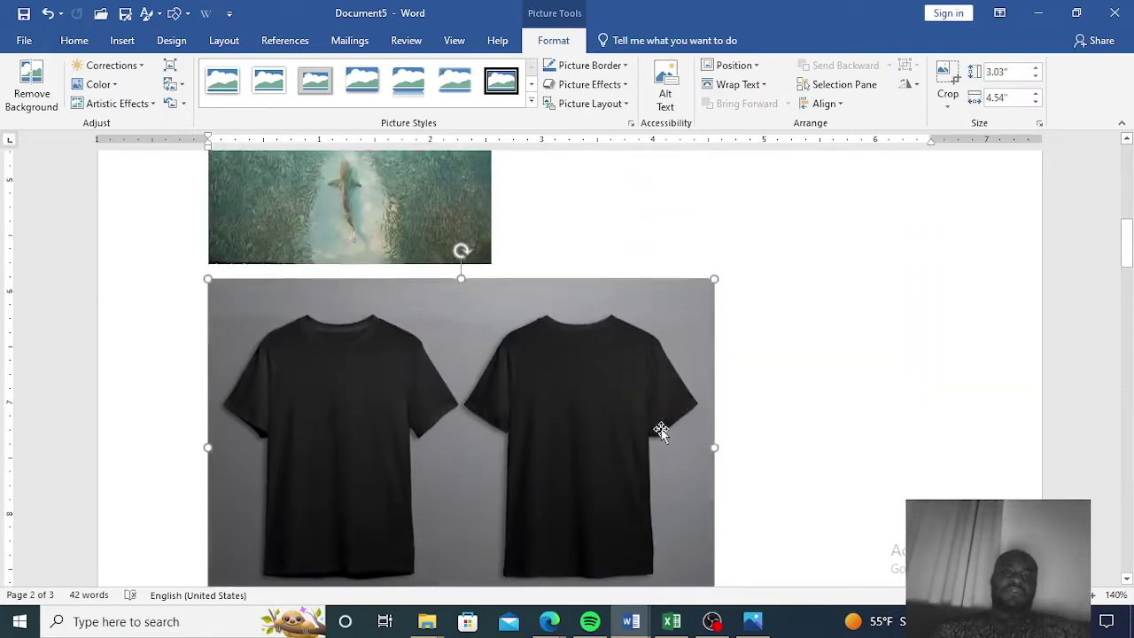
# - Shrink the T-shirt picture below the shark further, from its lower corner, to about 2" wide
pyautogui.scroll(-5, 603, 372)
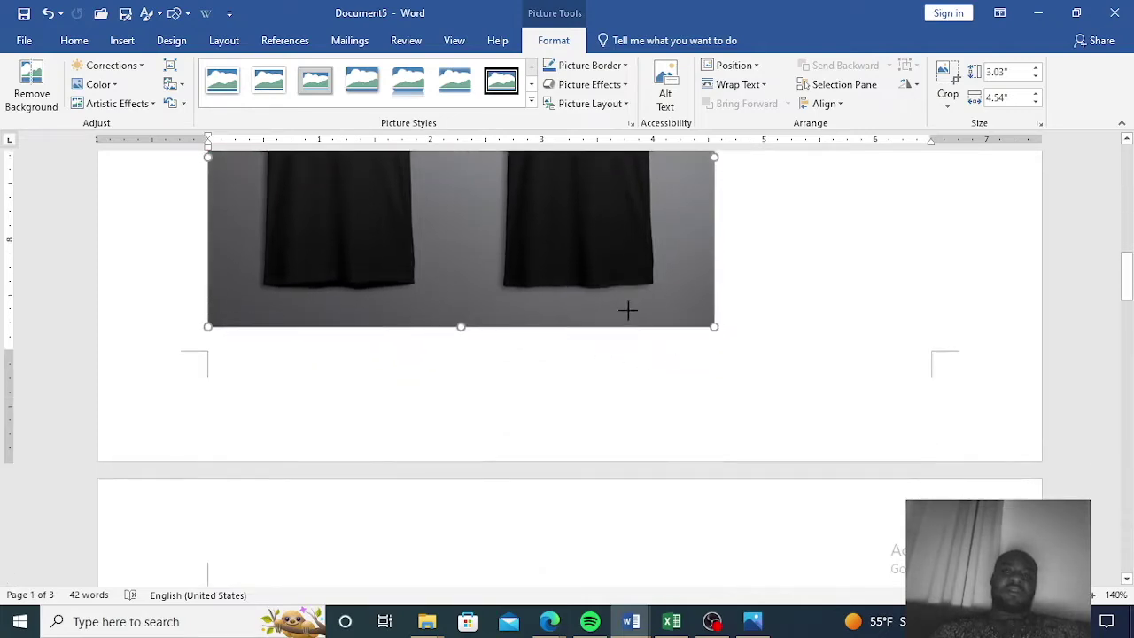
pyautogui.moveTo(627, 310); pyautogui.dragTo(524, 278)
pyautogui.scroll(3, 518, 277)
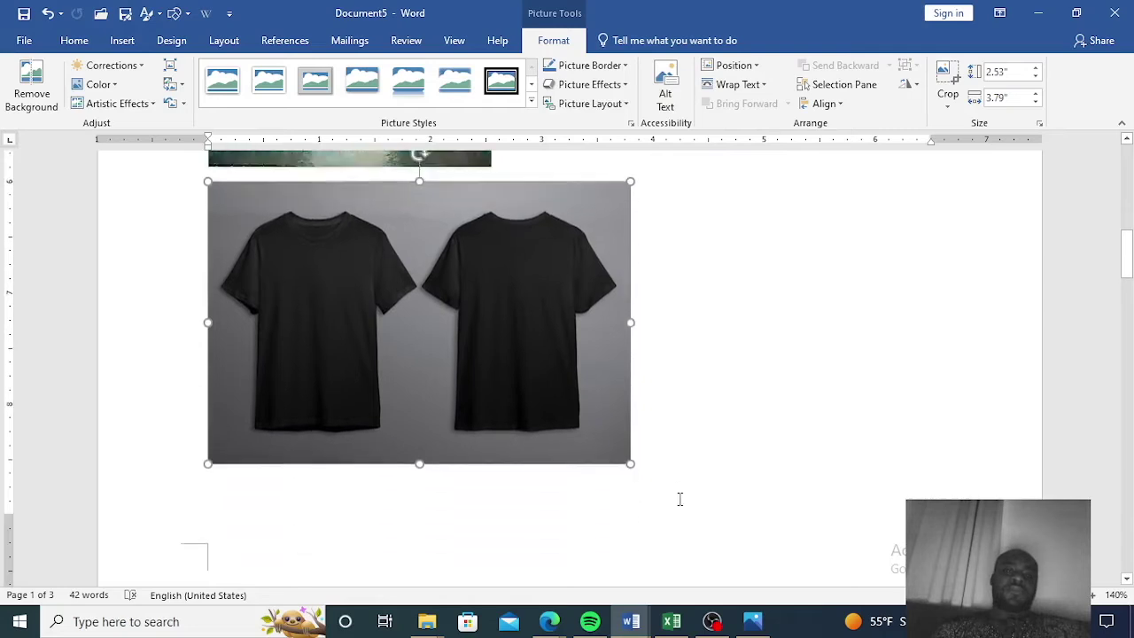
pyautogui.scroll(-1, 655, 469)
pyautogui.moveTo(627, 434); pyautogui.dragTo(561, 388)
pyautogui.scroll(5, 614, 532)
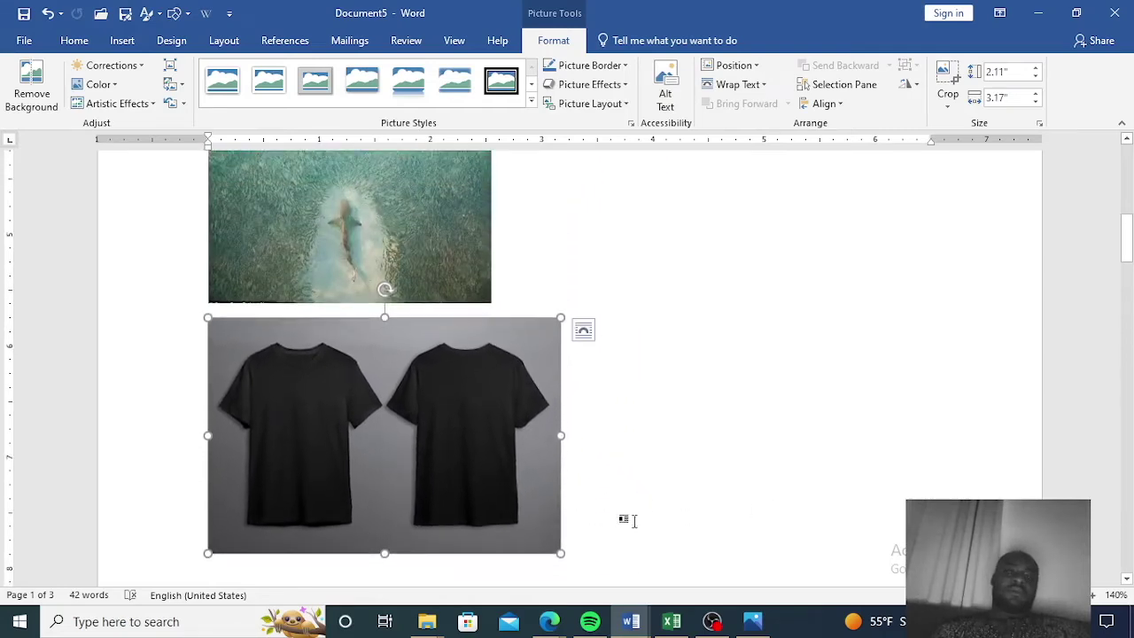
pyautogui.moveTo(559, 553); pyautogui.dragTo(434, 468)
# - Shrink the shark picture to about 1.34" high by 2.28" wide and bring the T-shirt picture onto the same line beside it
pyautogui.click(396, 288)
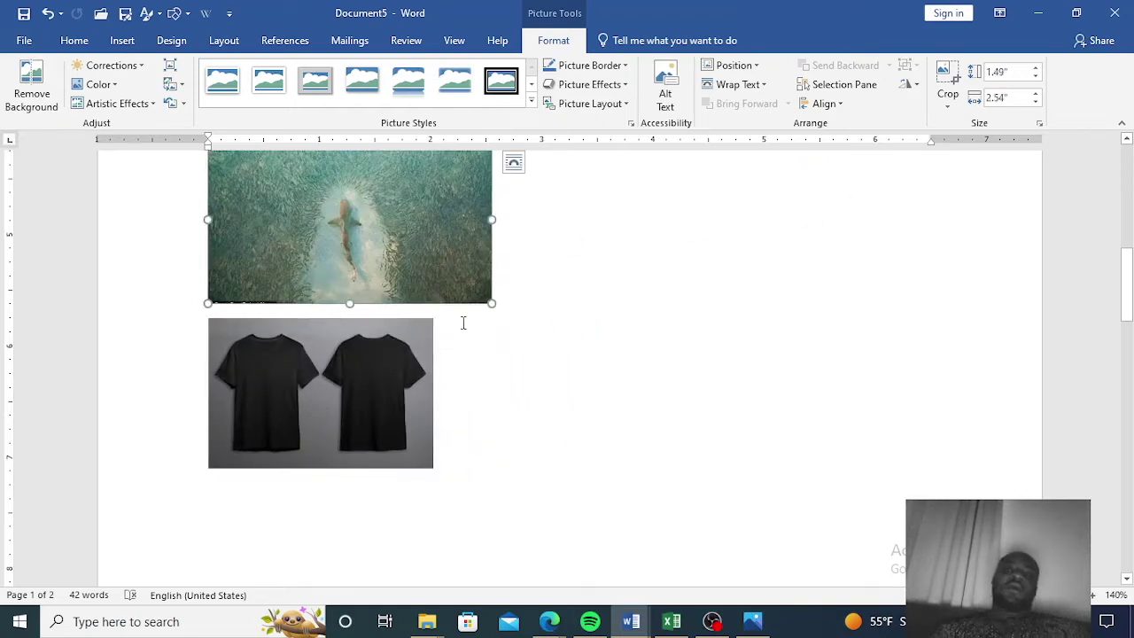
pyautogui.moveTo(493, 306); pyautogui.dragTo(413, 286)
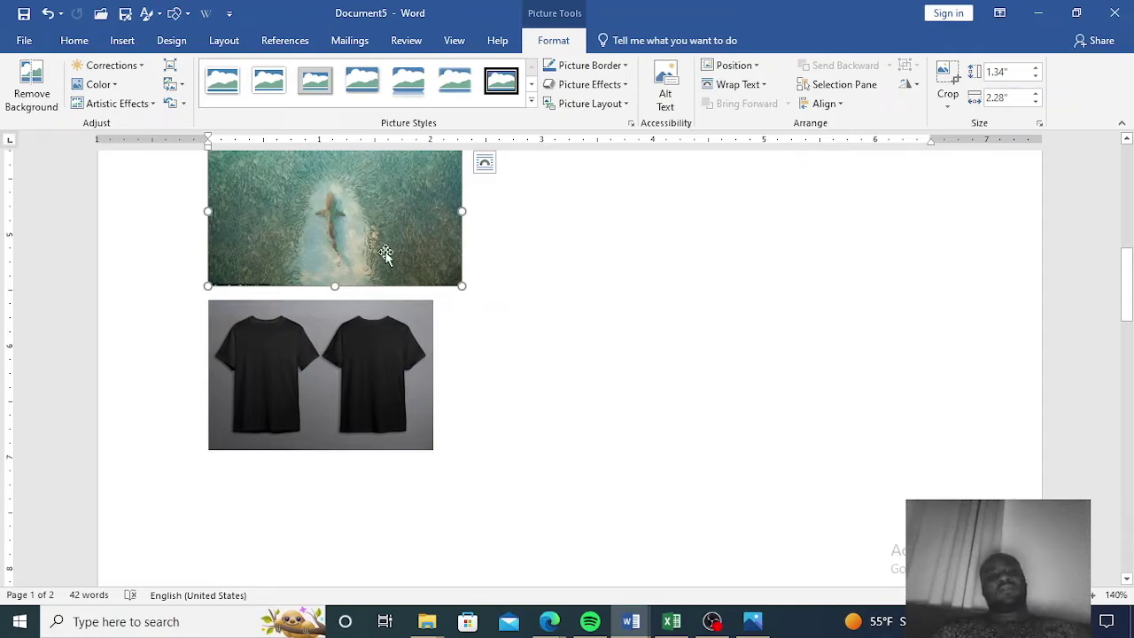
pyautogui.click(511, 379)
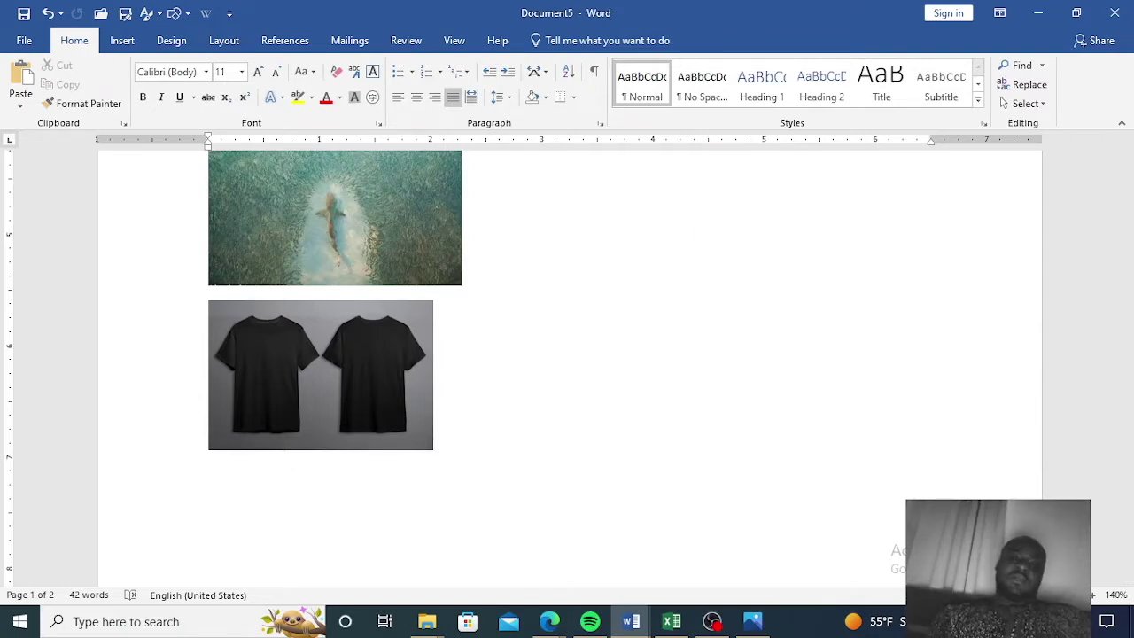
pyautogui.hotkey('ctrl', 'z')
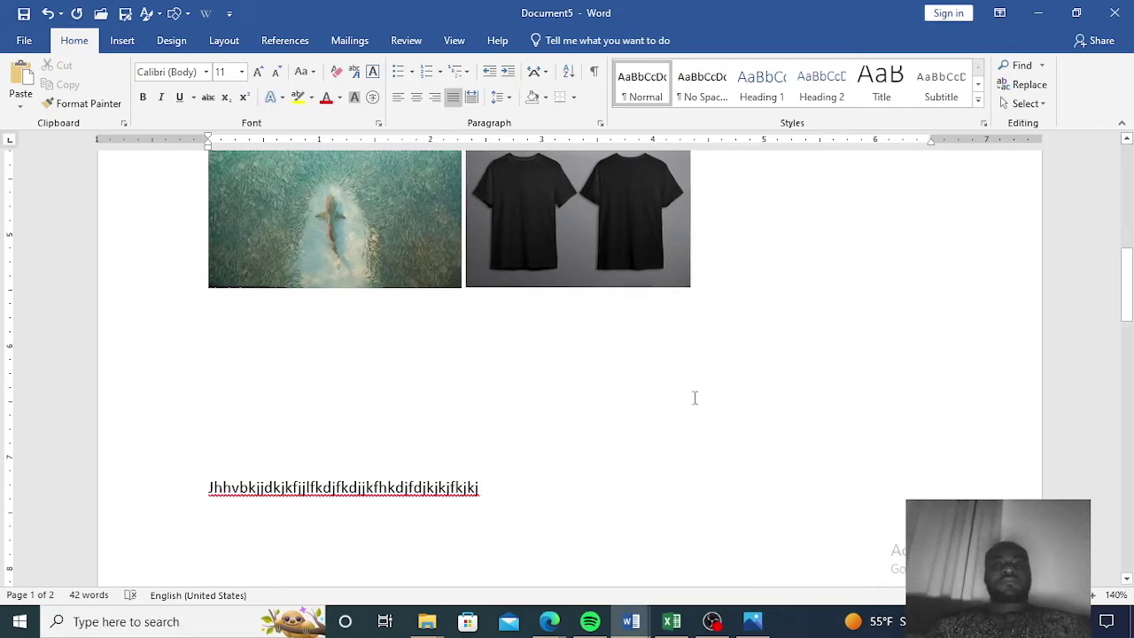
# - Enlarge the T-shirt picture, and enlarge the shark picture to about 1.98" high by 3.38" wide so their heights match
pyautogui.scroll(3, 691, 399)
pyautogui.click(613, 421)
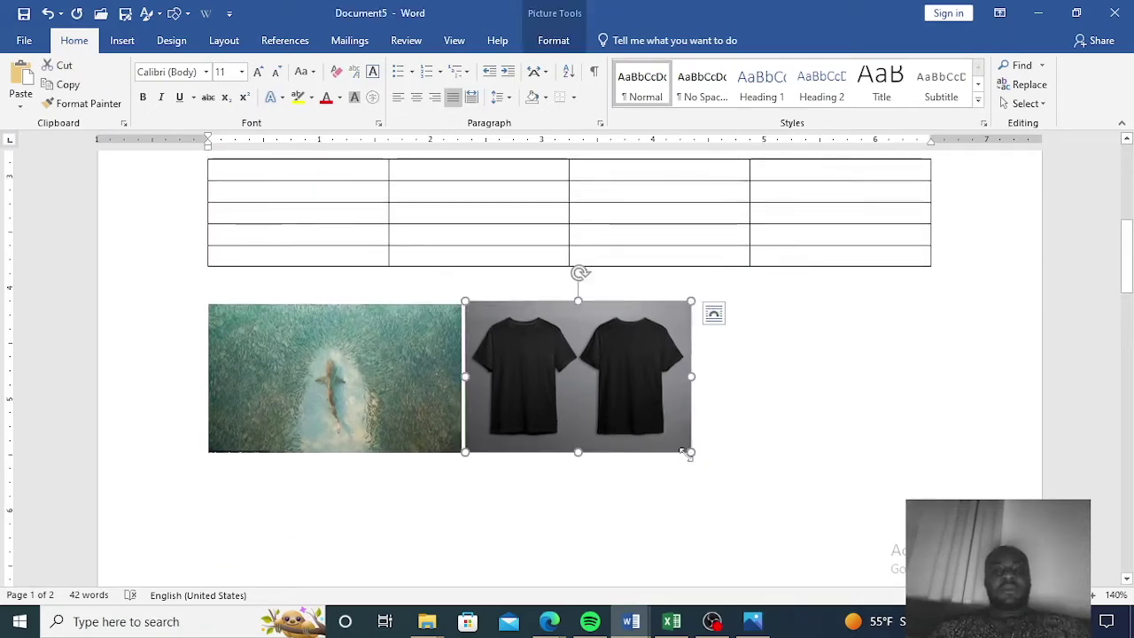
pyautogui.moveTo(691, 453); pyautogui.dragTo(796, 469)
pyautogui.click(369, 476)
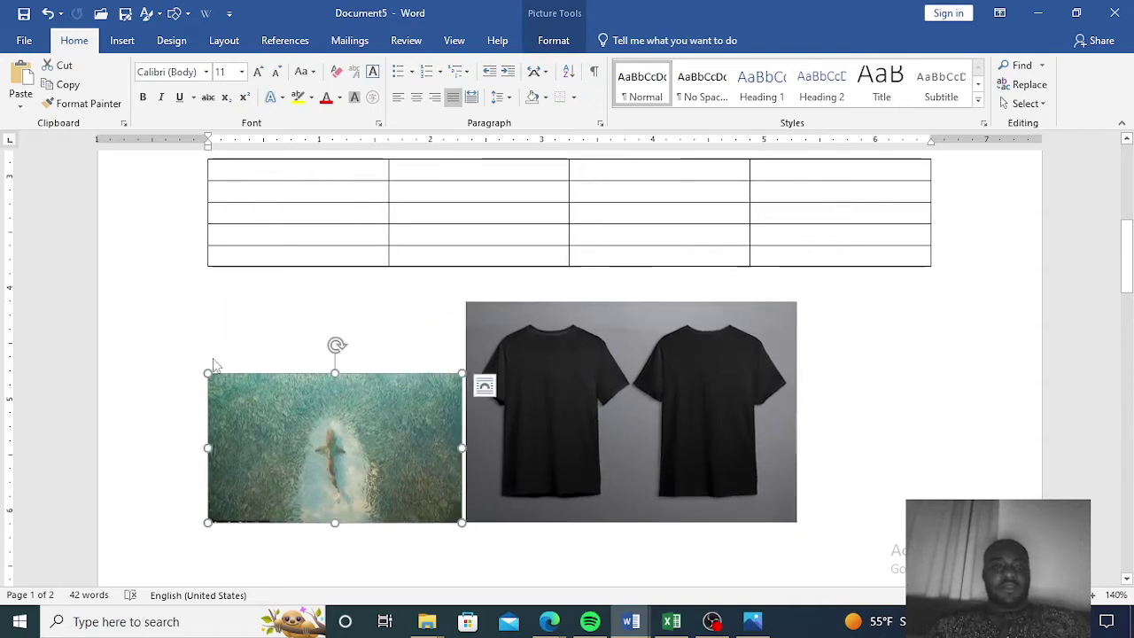
pyautogui.moveTo(205, 373); pyautogui.dragTo(203, 301)
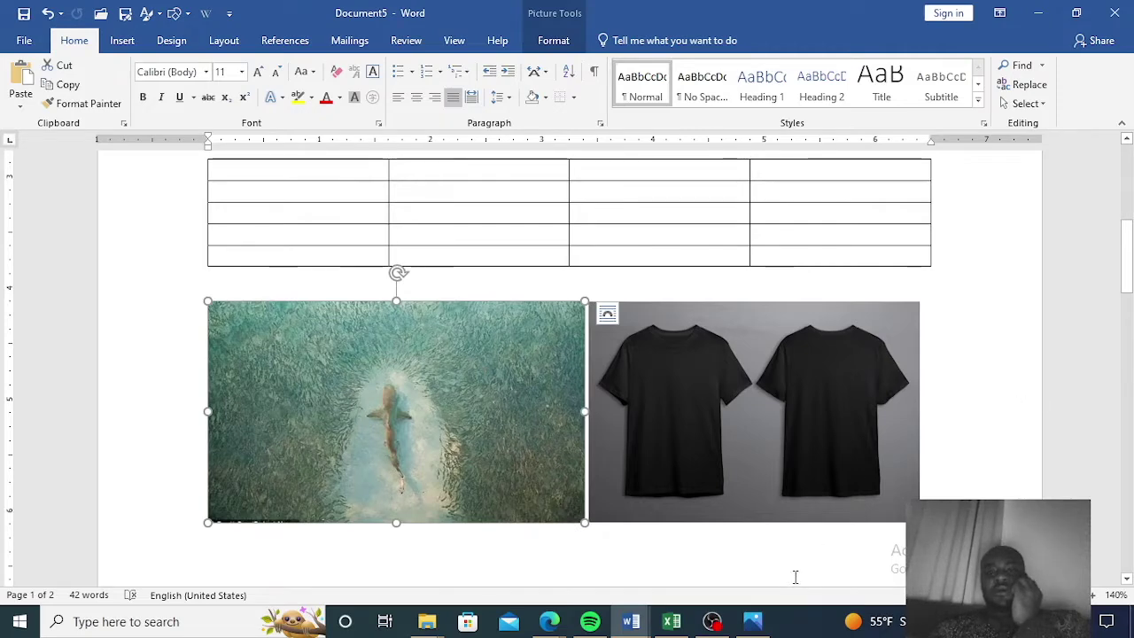
# - Apply the black-framed oval picture style with a shadow beneath to the shark picture
pyautogui.click(555, 45)
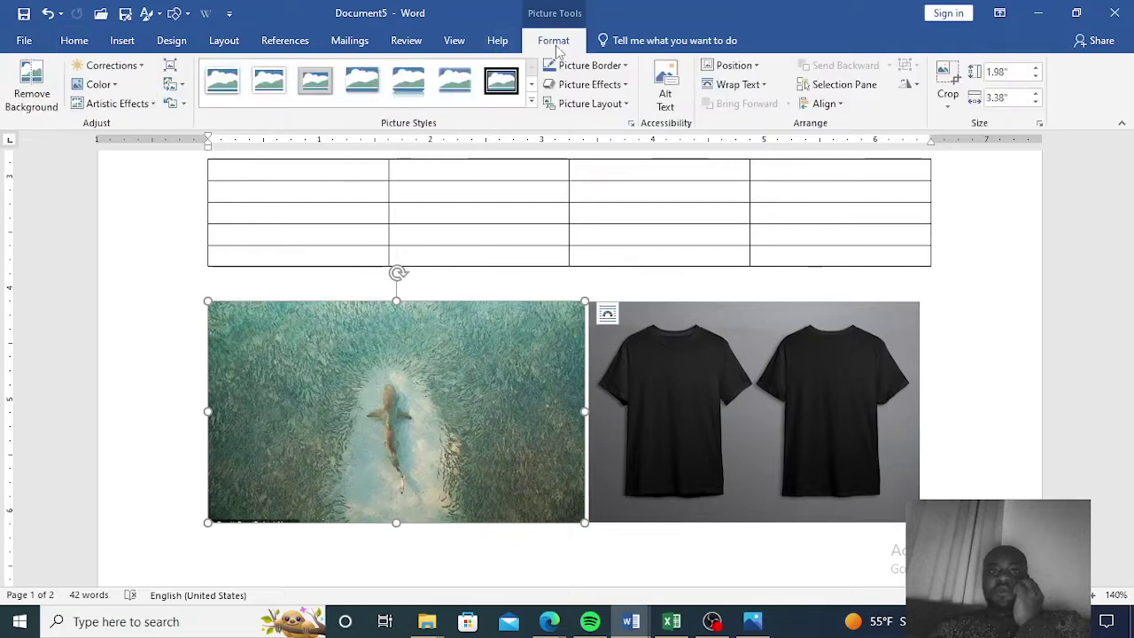
pyautogui.click(532, 102)
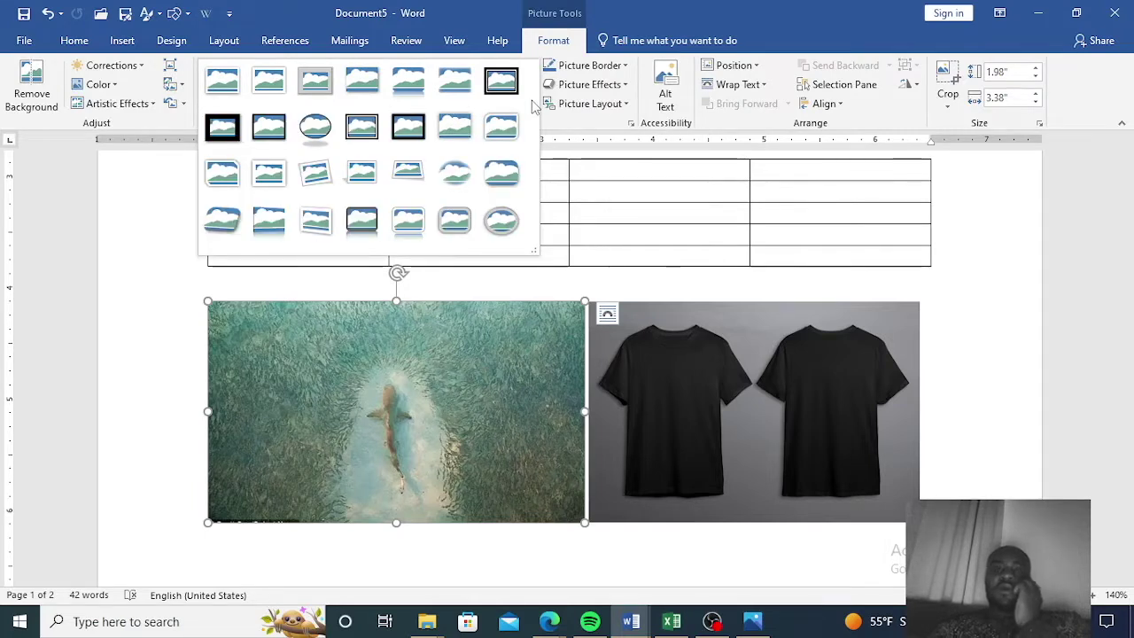
pyautogui.click(317, 128)
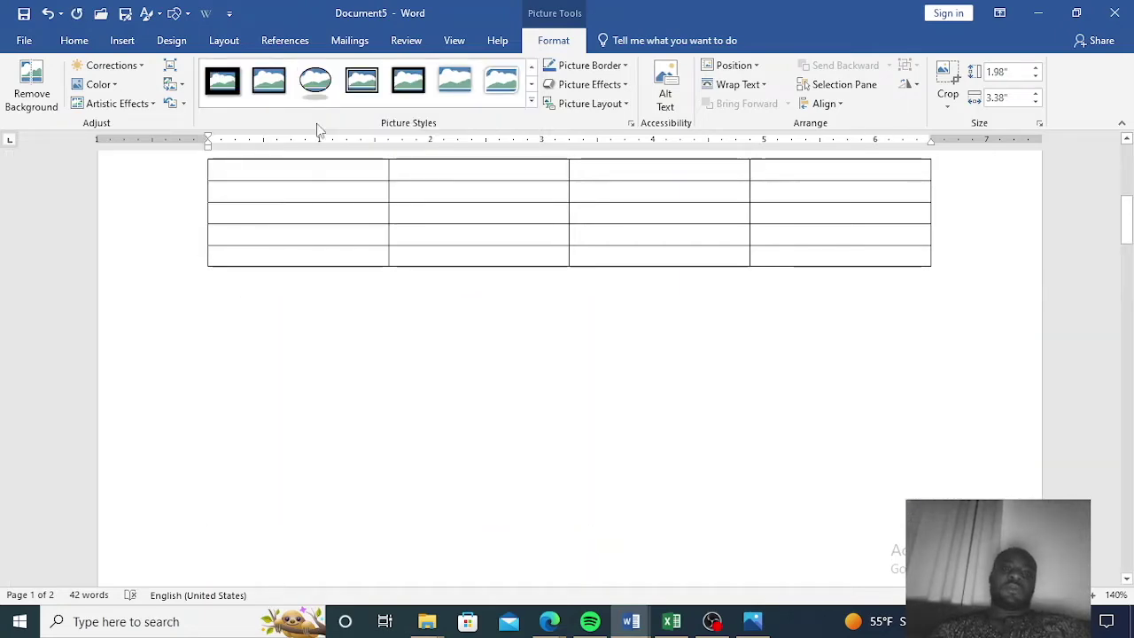
pyautogui.scroll(-8, 753, 443)
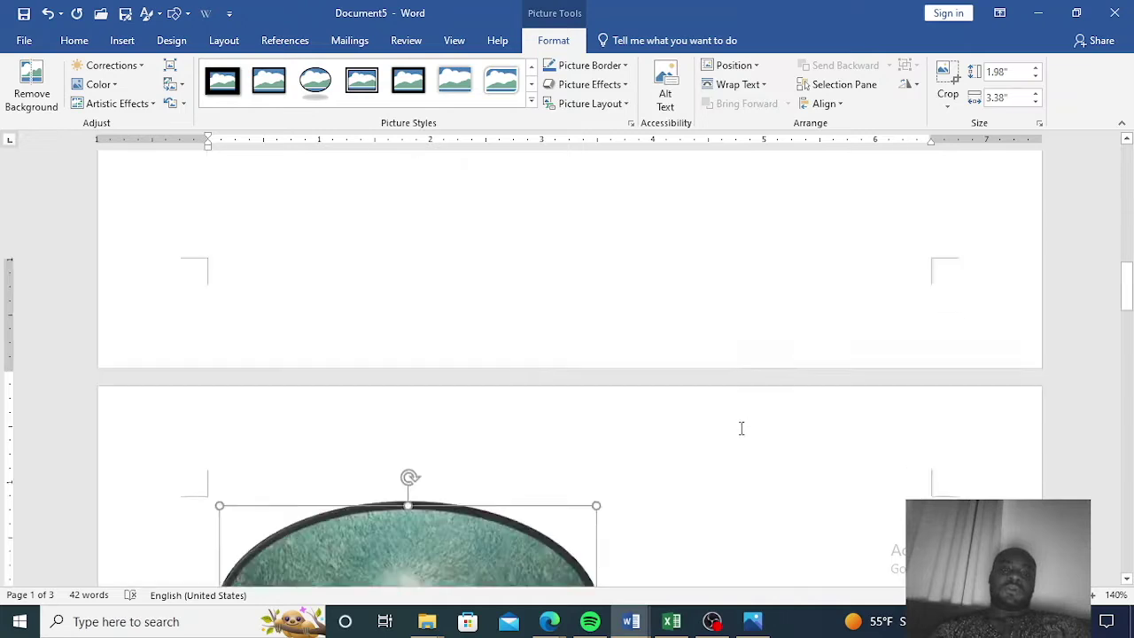
pyautogui.scroll(-3, 736, 426)
pyautogui.scroll(4, 461, 270)
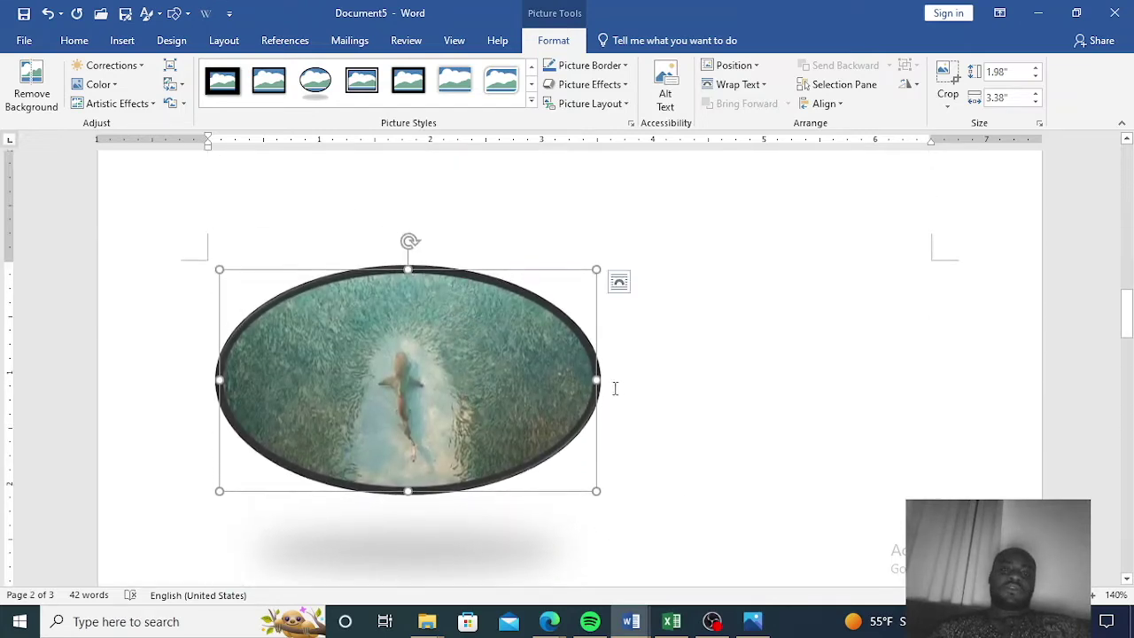
# - Narrow the oval shark picture to about 2.87" wide so the T-shirt picture fits beside it
pyautogui.moveTo(596, 380); pyautogui.dragTo(540, 380)
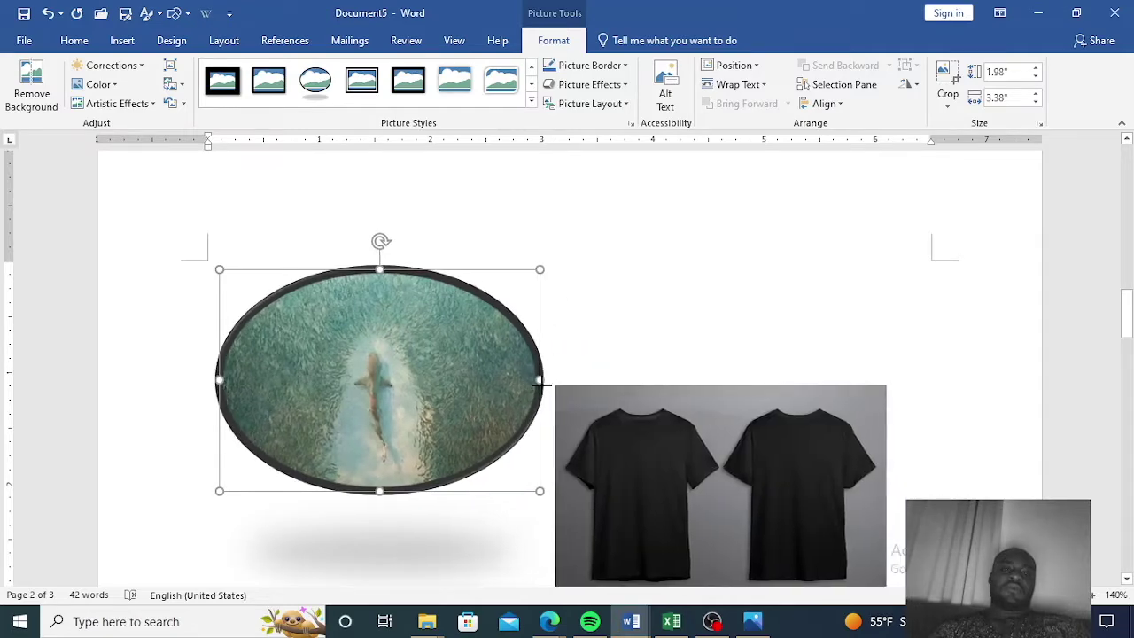
pyautogui.scroll(-8, 552, 393)
pyautogui.scroll(8, 668, 357)
pyautogui.scroll(-1, 668, 357)
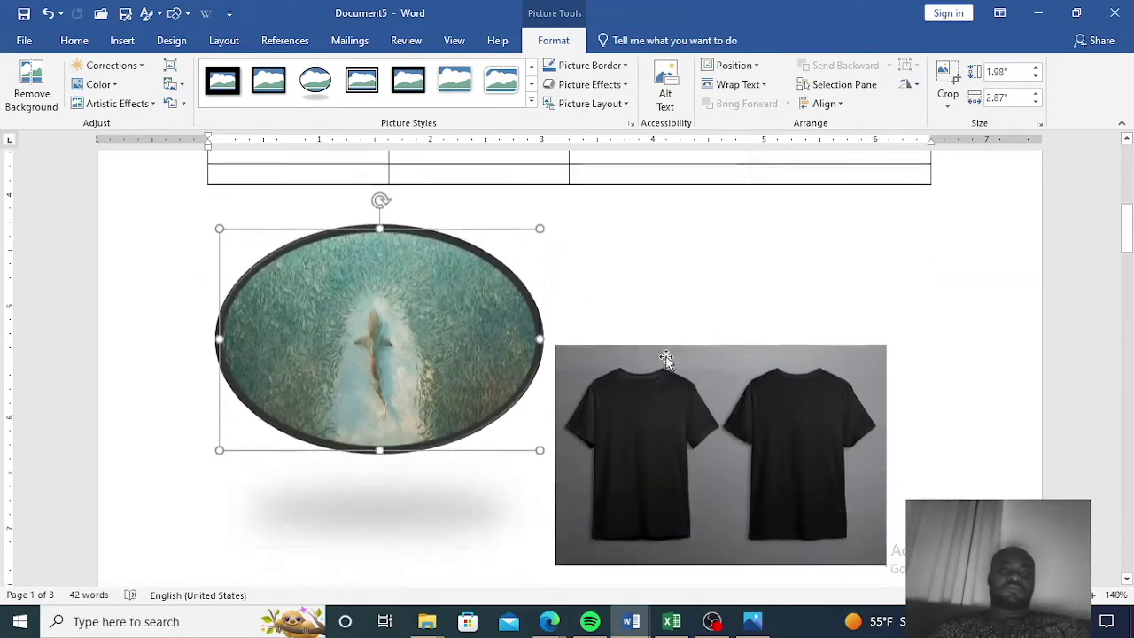
pyautogui.scroll(4, 664, 354)
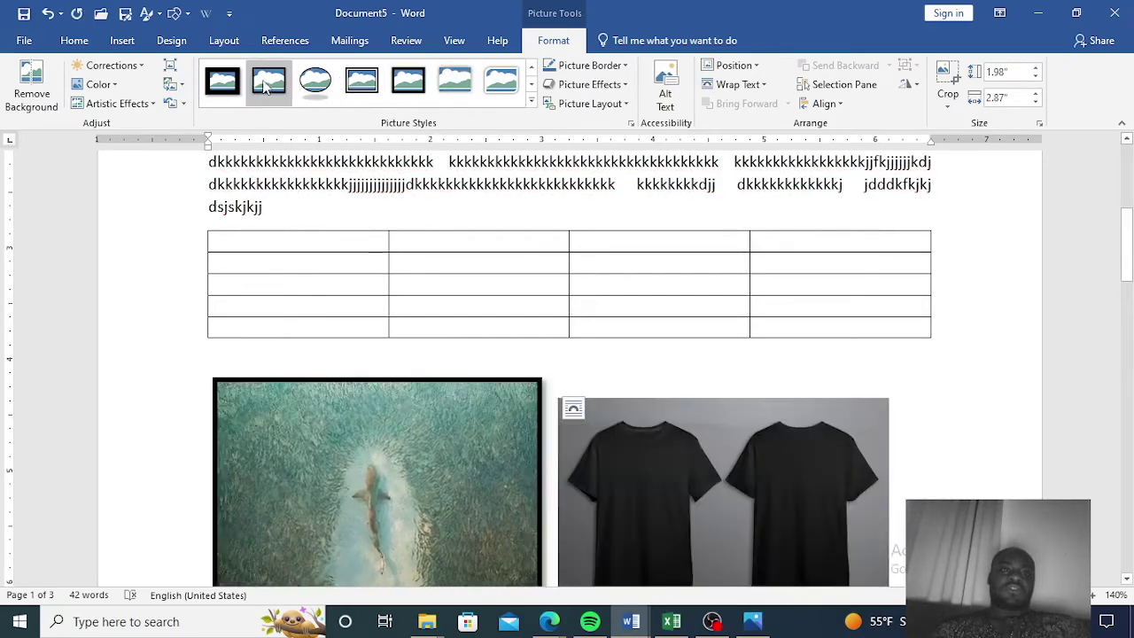
# - Apply the soft-edged oval picture style to the shark picture and then to the T-shirt picture
pyautogui.click(531, 99)
pyautogui.click(455, 172)
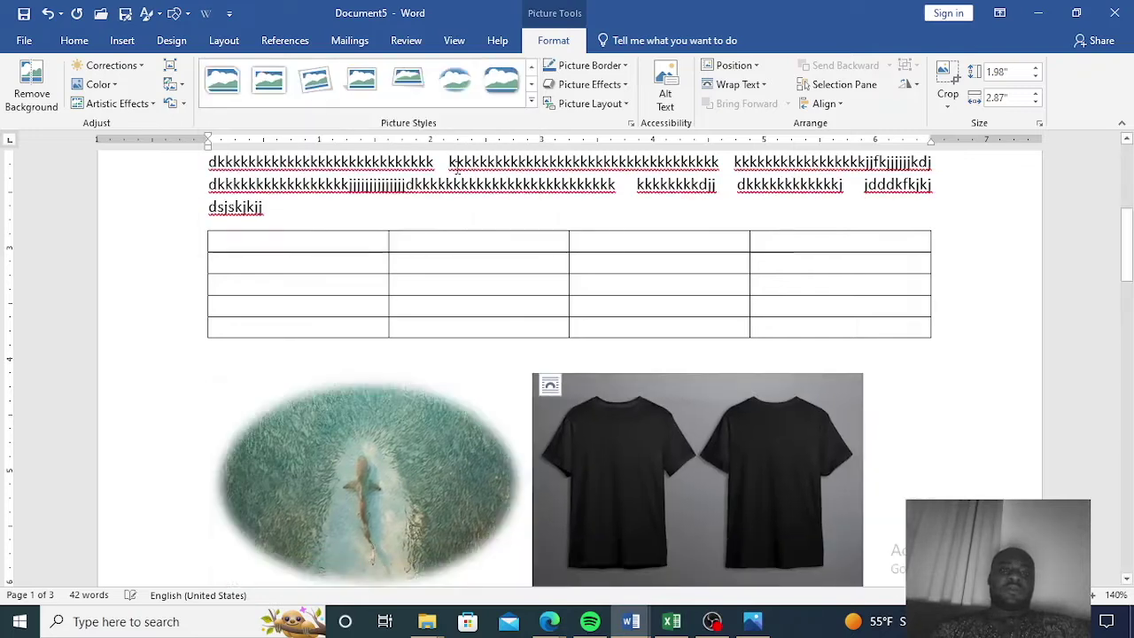
pyautogui.click(642, 431)
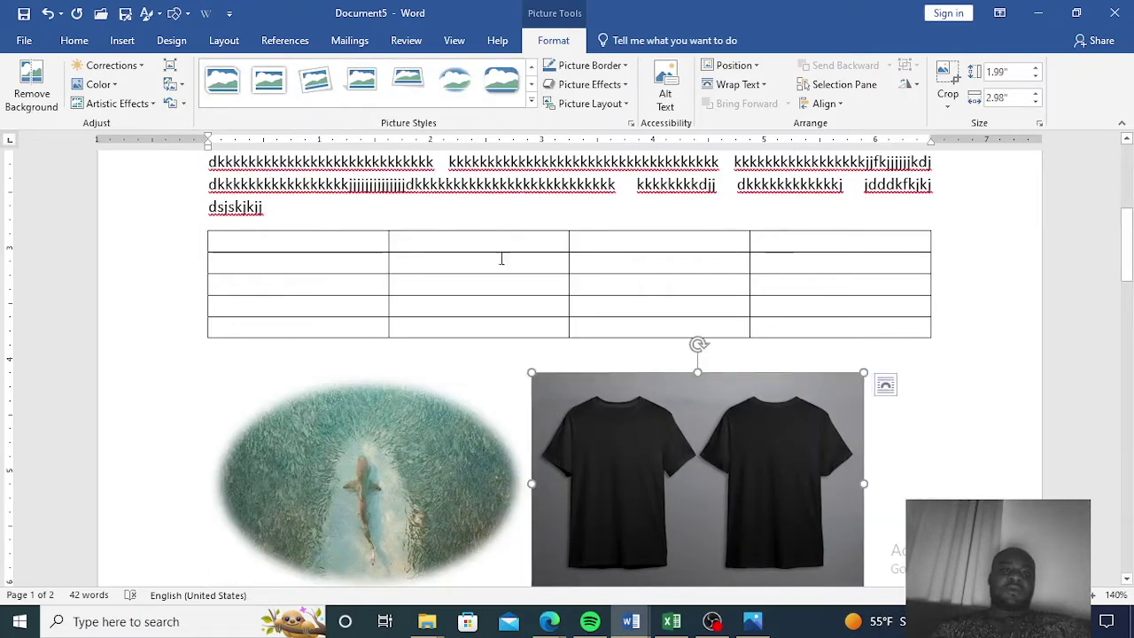
pyautogui.click(455, 82)
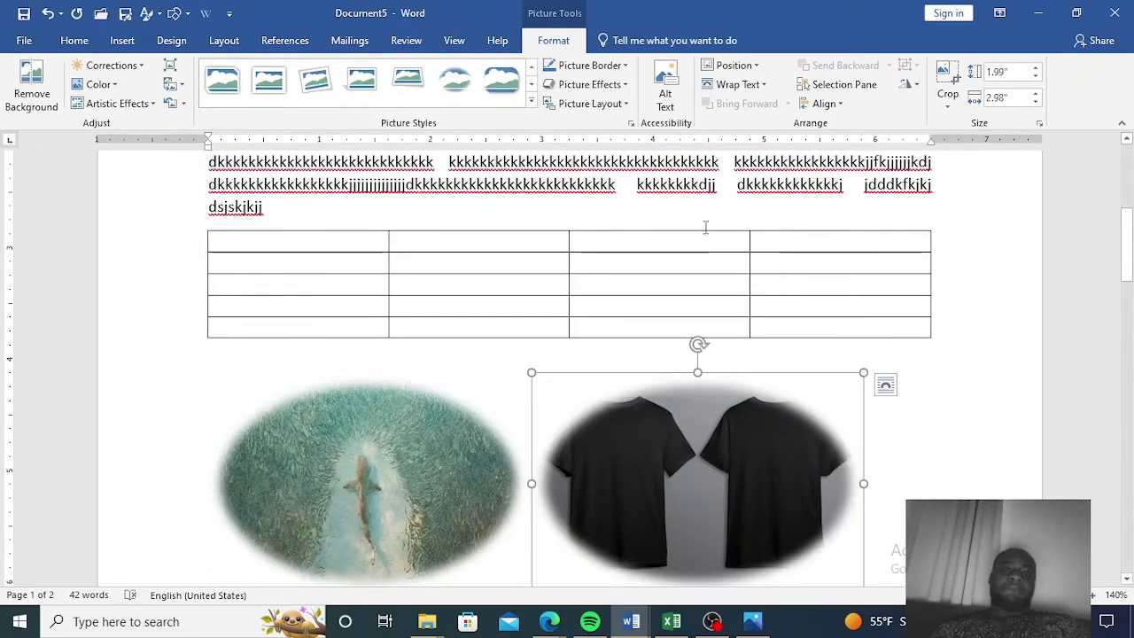
pyautogui.click(530, 103)
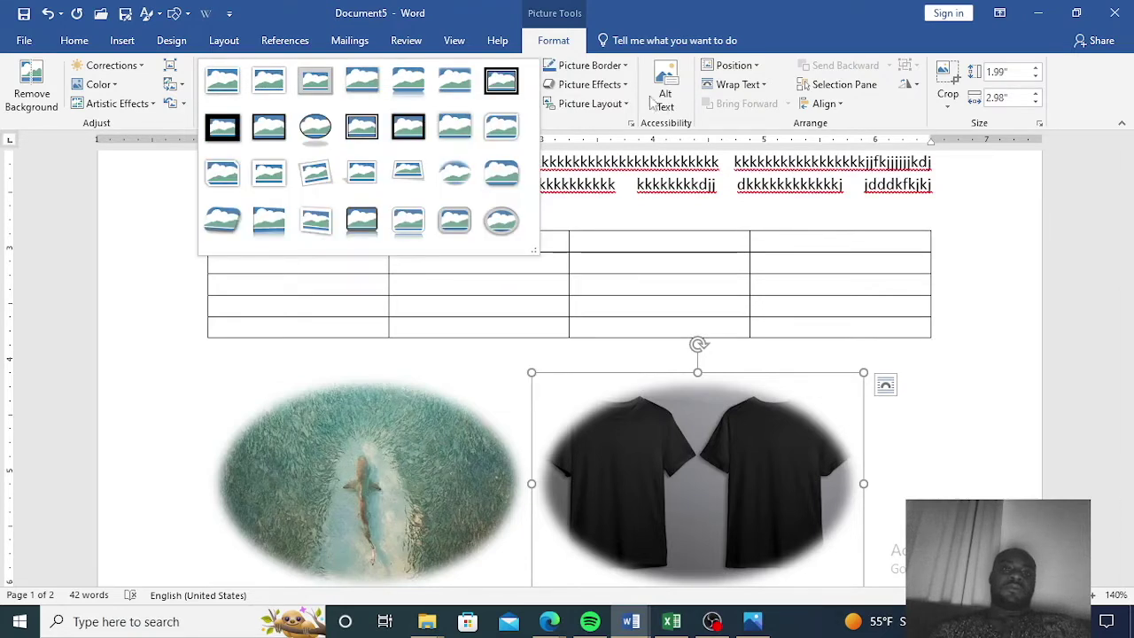
pyautogui.click(589, 84)
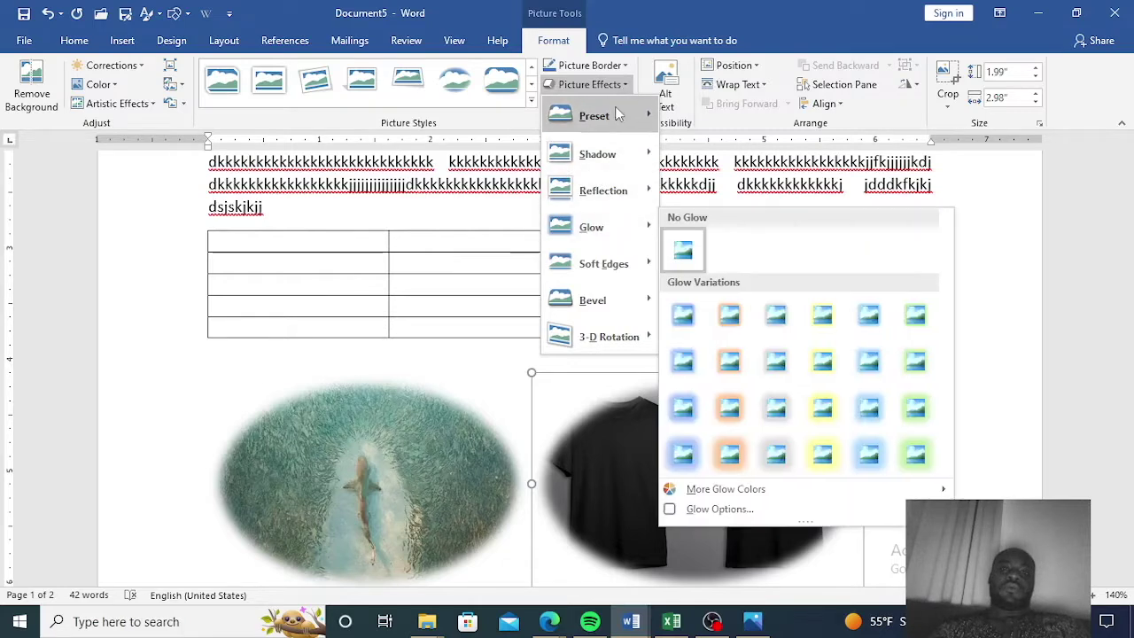
pyautogui.moveTo(599, 146)
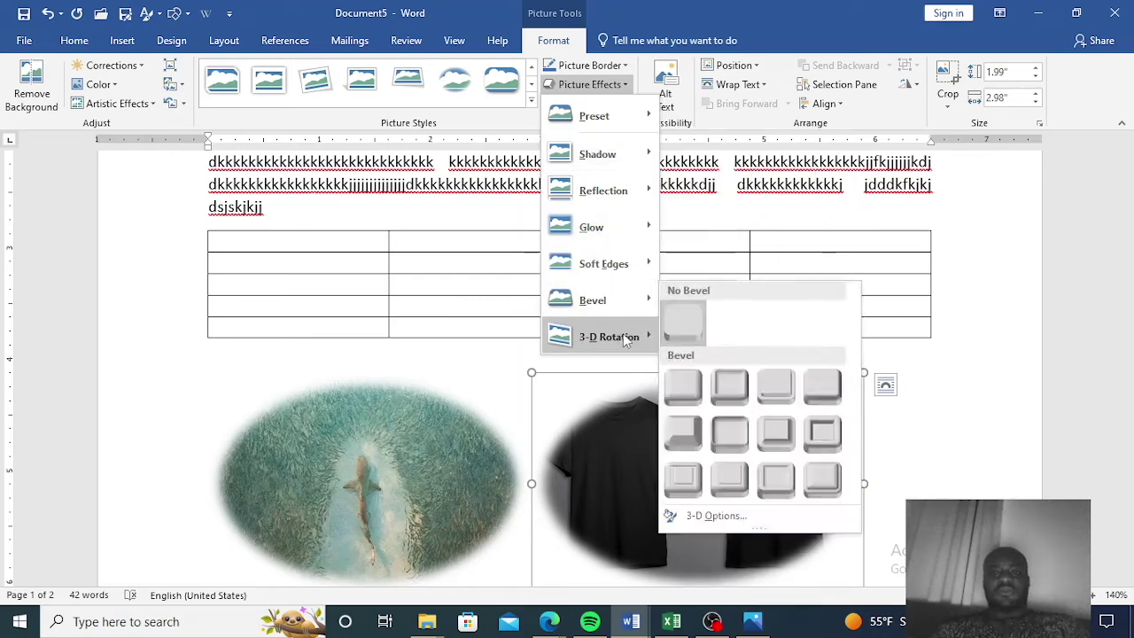
pyautogui.moveTo(639, 339)
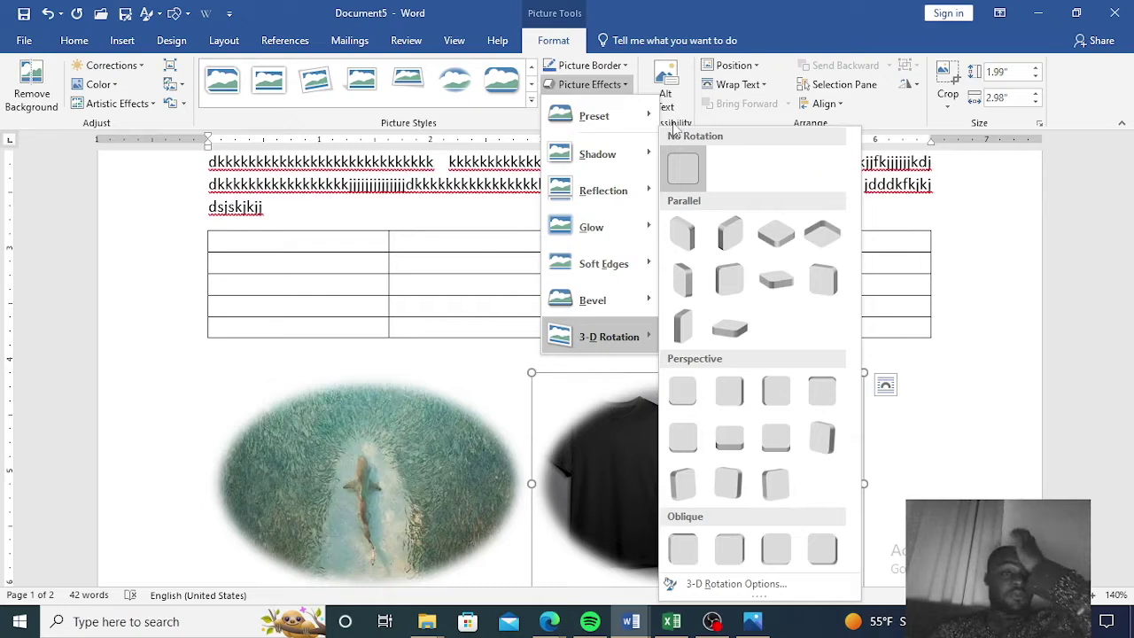
pyautogui.click(264, 407)
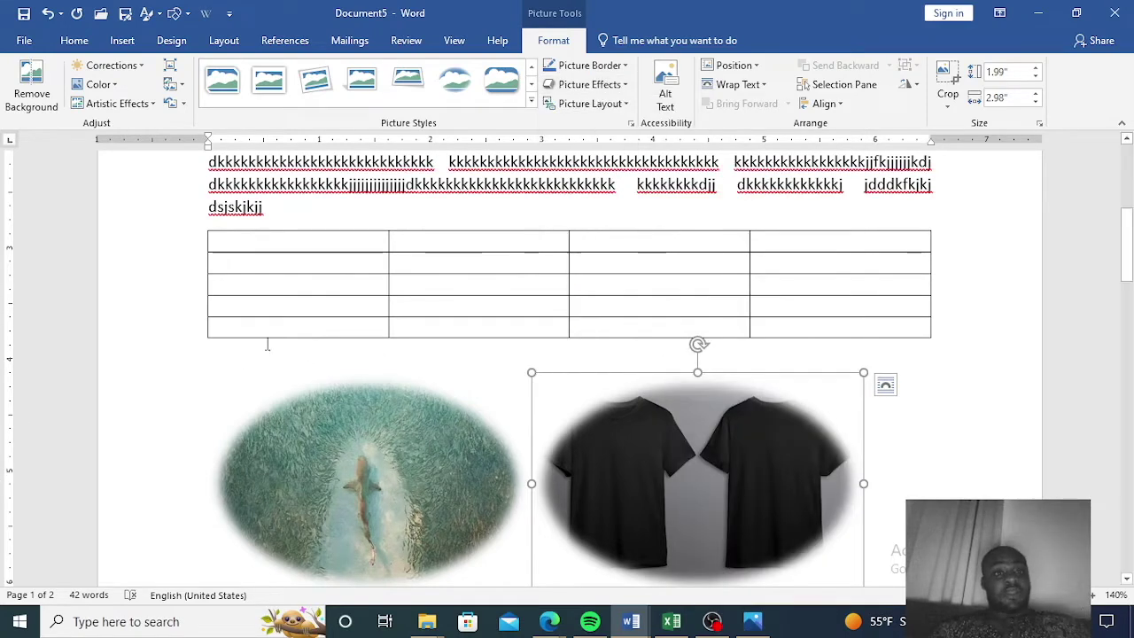
# - Undo the picture styles and the narrowing until the shark picture is a plain rectangle 1.98" high by 3.38" wide
pyautogui.click(44, 16)
pyautogui.click(45, 16)
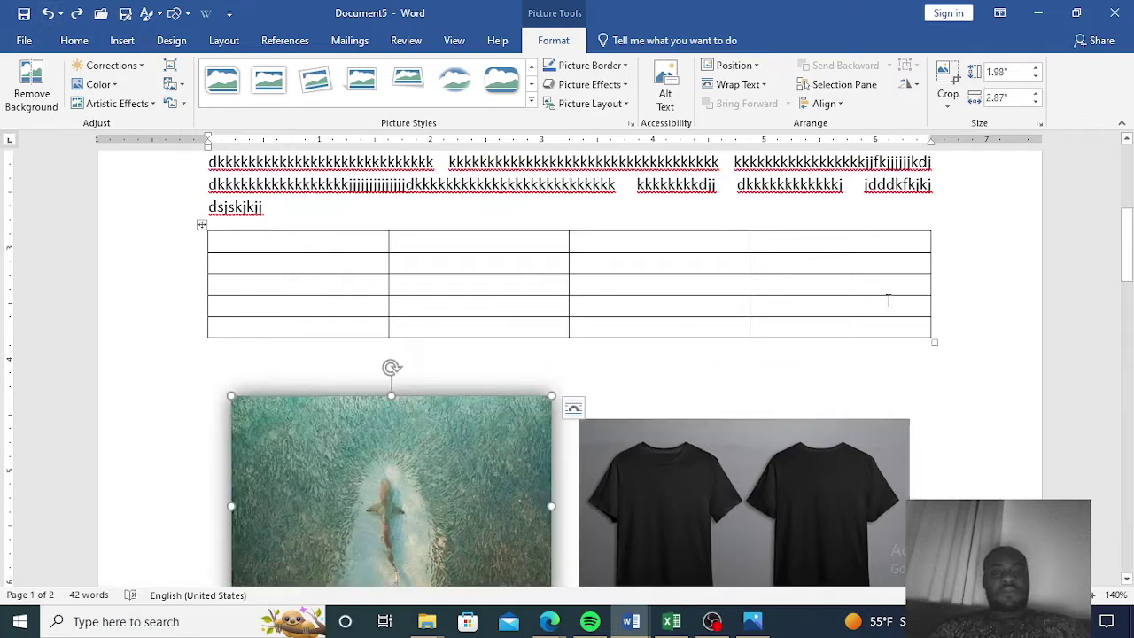
pyautogui.scroll(-6, 884, 301)
pyautogui.scroll(2, 882, 306)
pyautogui.scroll(2, 882, 306)
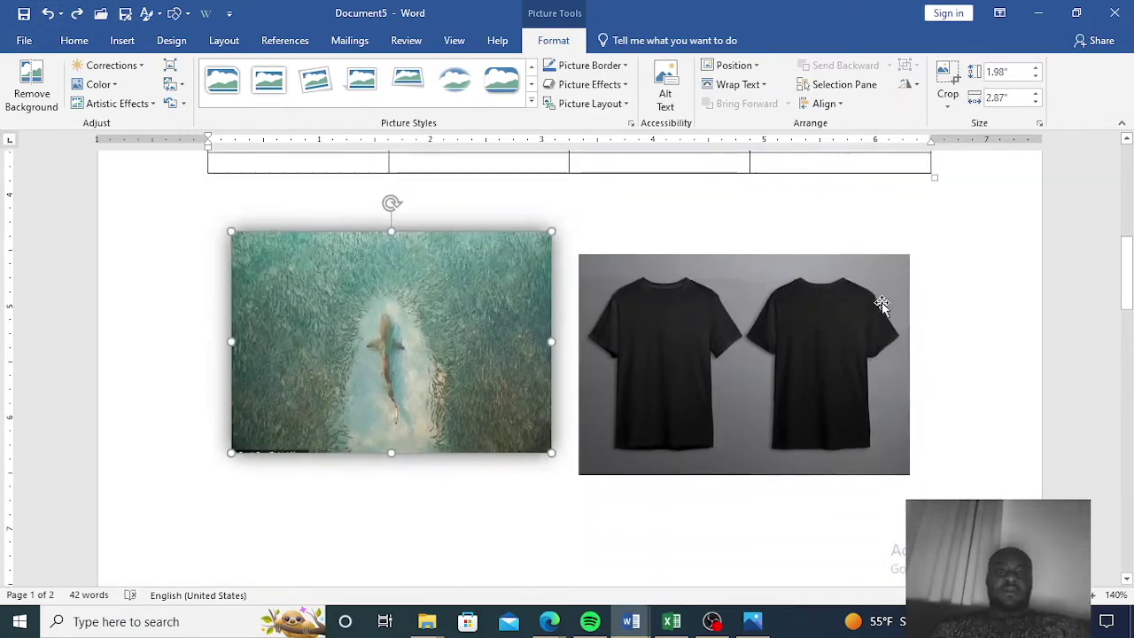
pyautogui.click(50, 15)
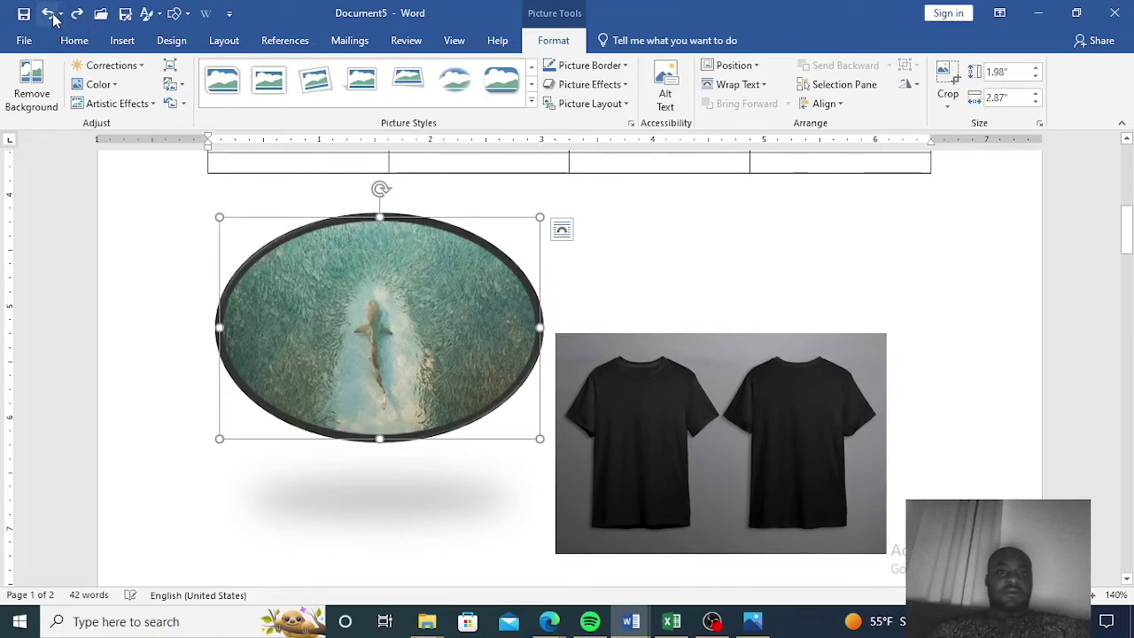
pyautogui.click(51, 15)
pyautogui.click(51, 15)
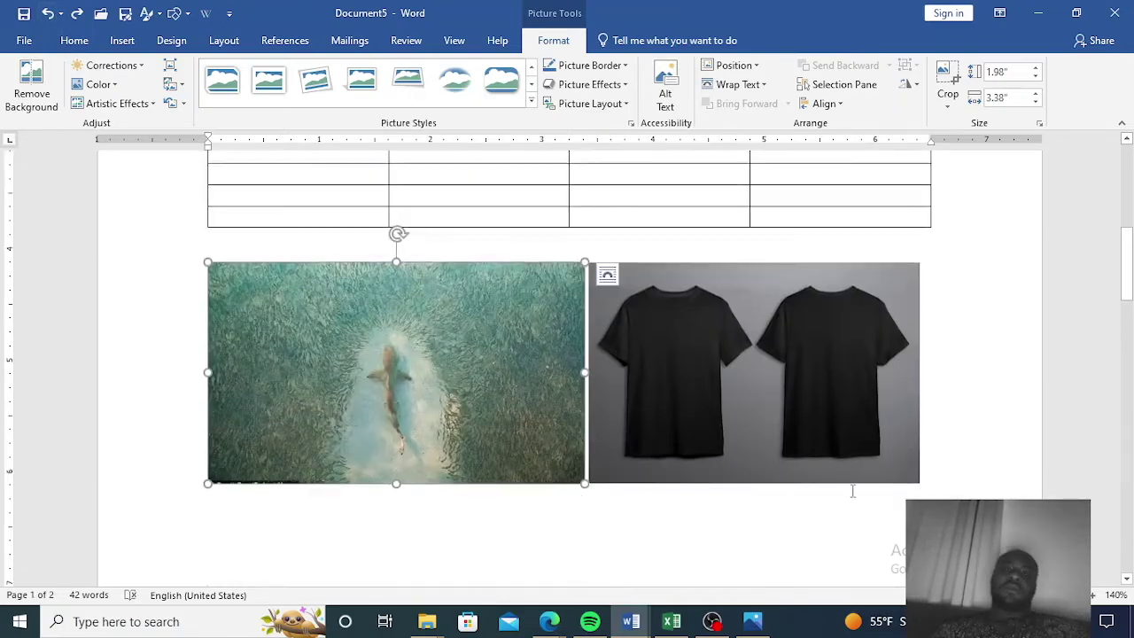
# - Try to move the T-shirt picture freely over and below the shark picture
pyautogui.click(741, 347)
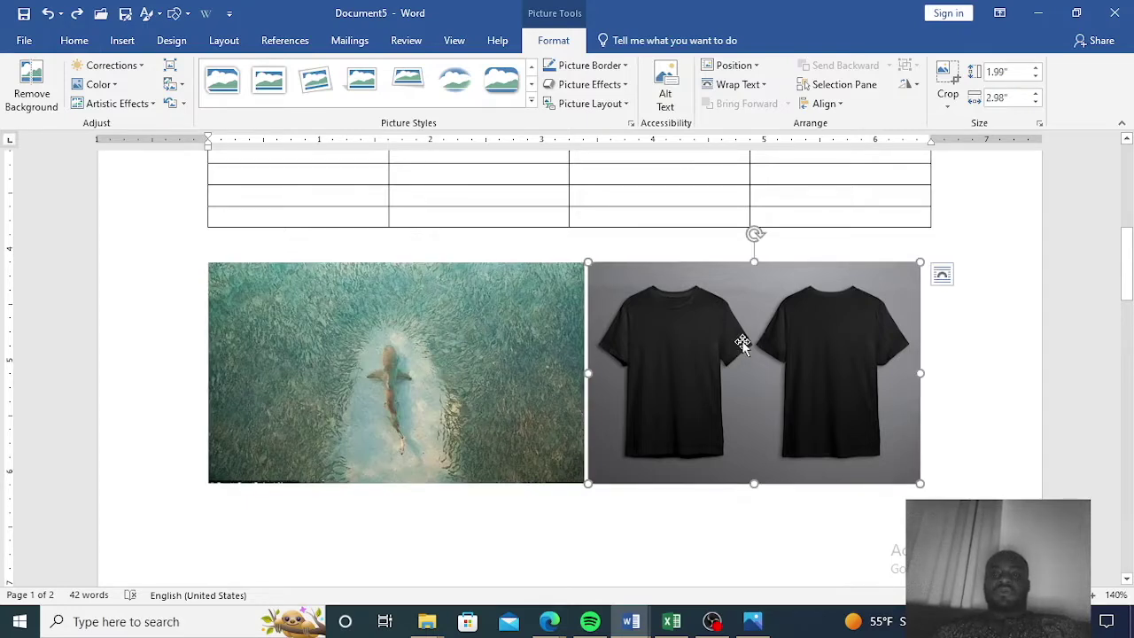
pyautogui.moveTo(733, 365); pyautogui.dragTo(520, 459)
pyautogui.moveTo(211, 547); pyautogui.dragTo(435, 429)
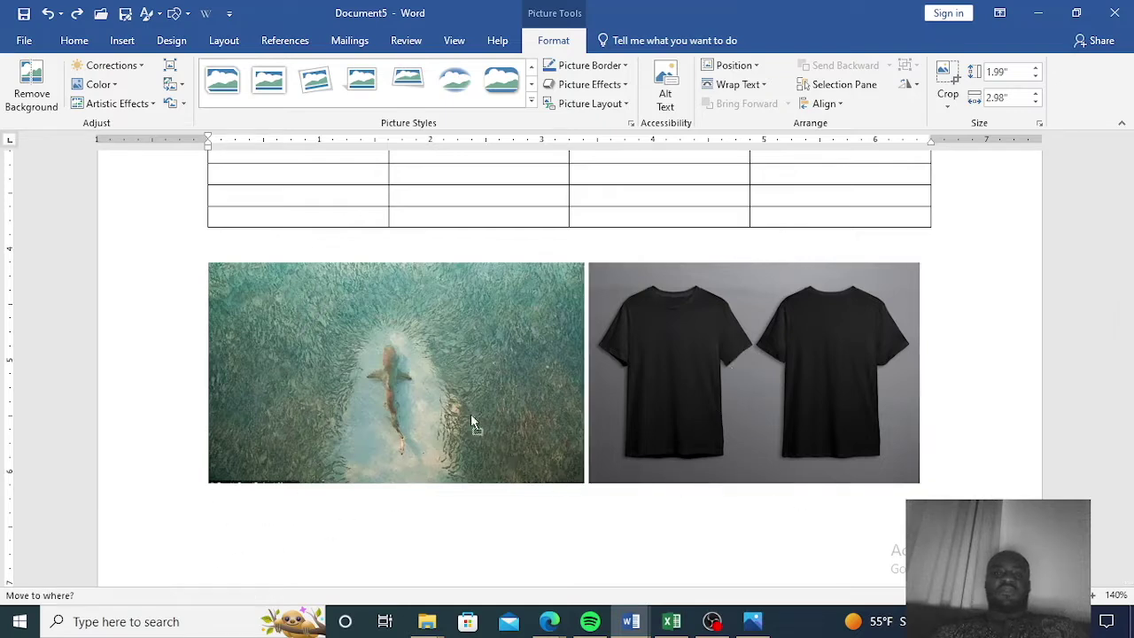
pyautogui.moveTo(219, 554); pyautogui.dragTo(236, 494)
pyautogui.moveTo(580, 372); pyautogui.dragTo(650, 311)
# - Fill the empty paragraph between the table and the pictures with about five and a half lines of the repeated letter g
pyautogui.click(391, 232)
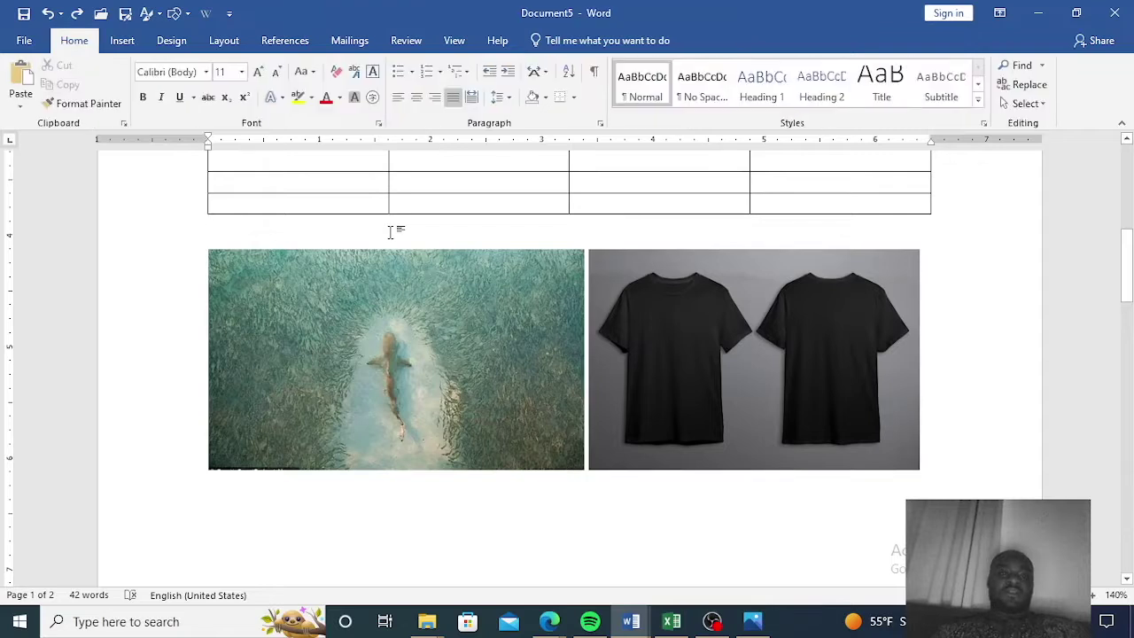
pyautogui.write('gggggggggggggggggggggggggggggggggggggggggggggggggggggggggggggggggggggggggggggggggggggggggggggggggggggggggggggggggggggggggggggggg')
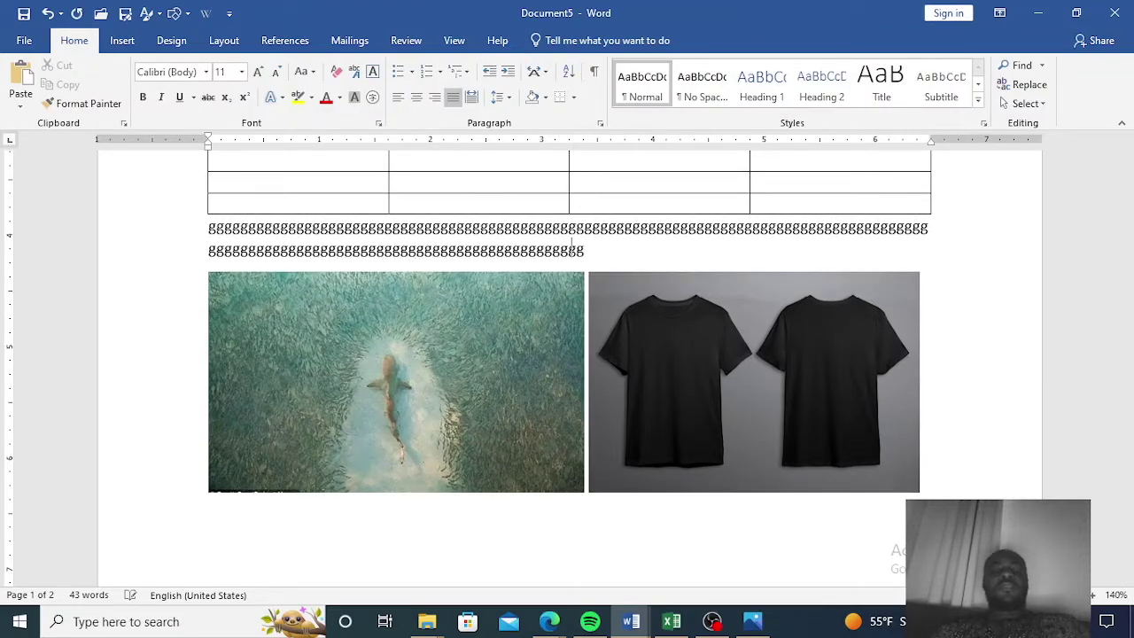
pyautogui.write('ggggggggggggggggggggggggggggggggggggggggggggggggggggggggggggggggggggggggggggg')
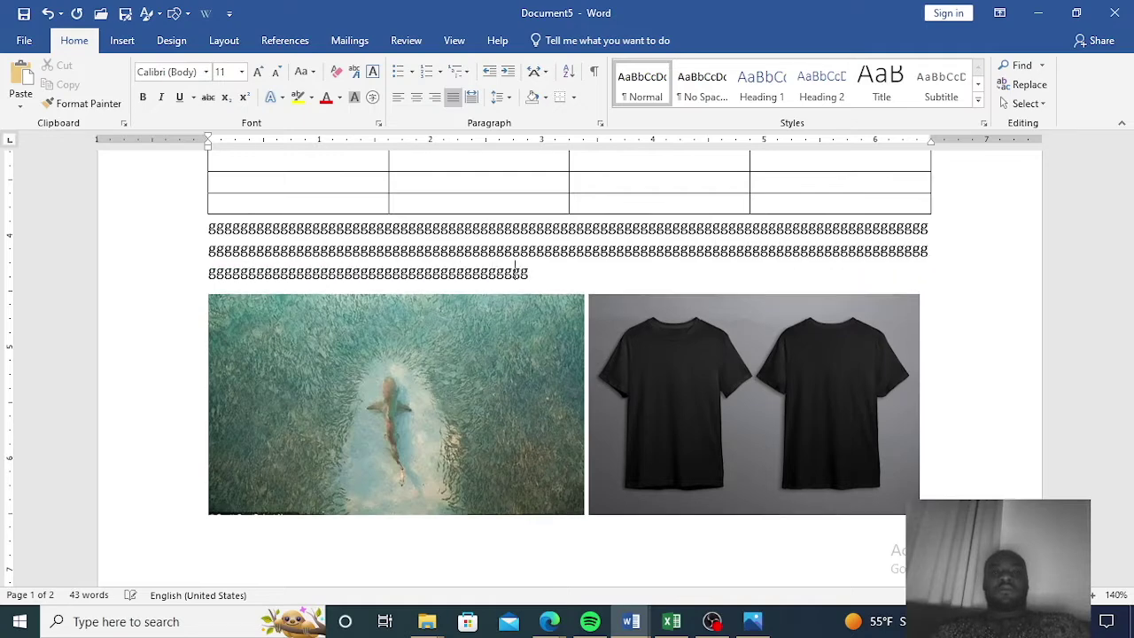
pyautogui.write('gggggggggggggggggggggggggggggggggggggggggggggggggggggggggggggggggggggggggggggg')
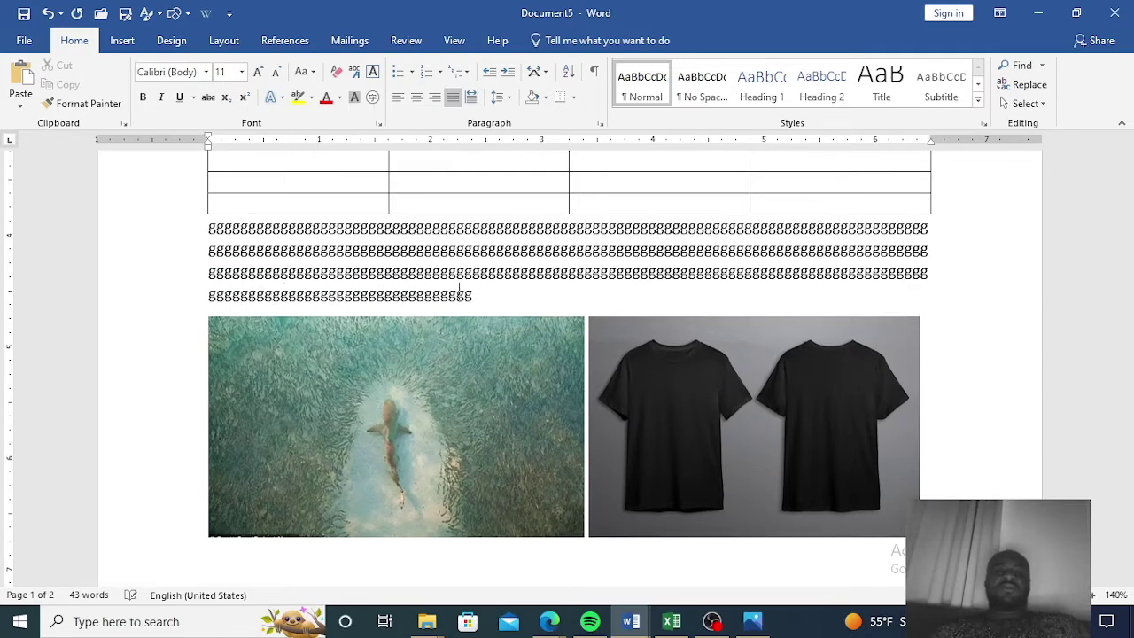
pyautogui.write('ggggggggggggggggggggggggggggggggggggggggggggggggggggggggggggggggggggggggg')
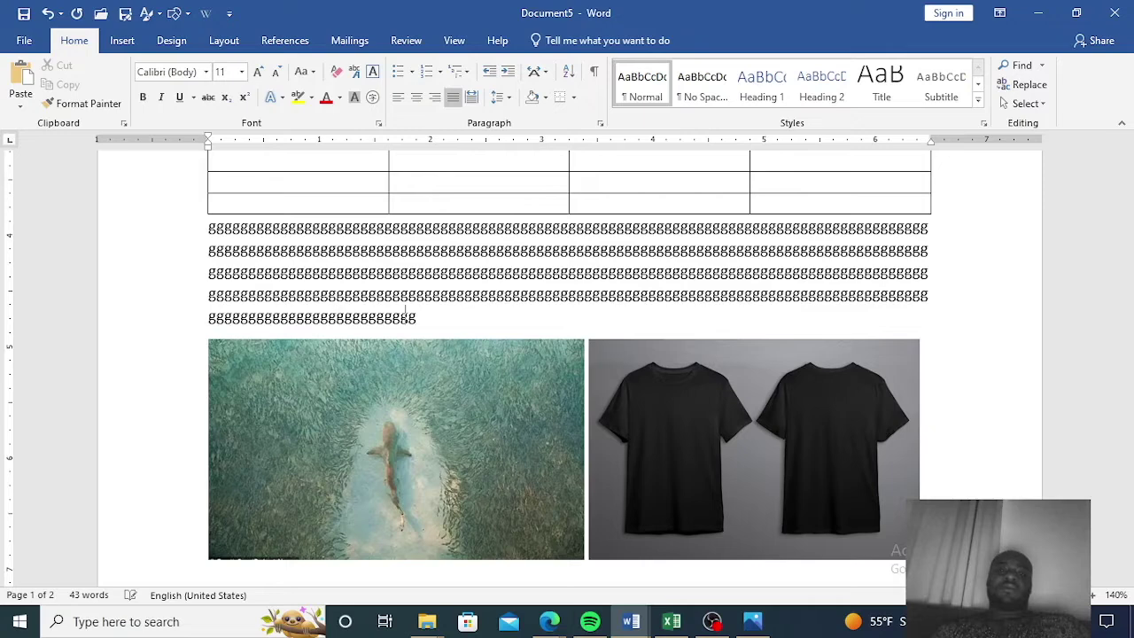
pyautogui.write('gggggggggggggggggggggggggggggggggggggggggggggggggggggggggggggggggggg')
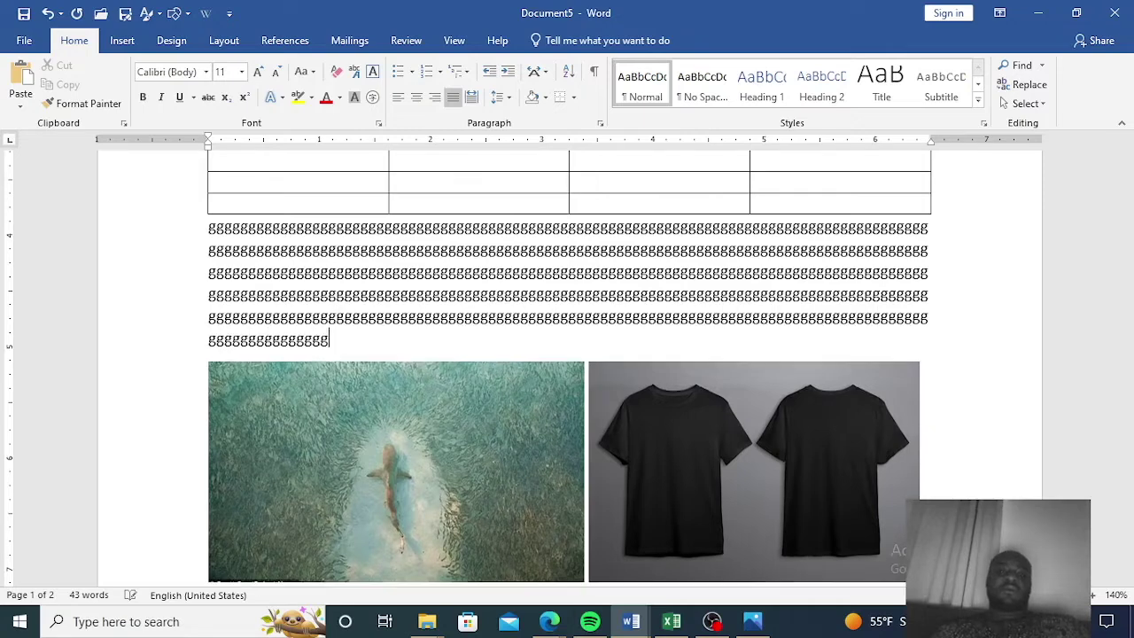
# - Copy the whole paragraph of repeated g letters and paste it below the two pictures
pyautogui.moveTo(329, 341); pyautogui.dragTo(211, 230)
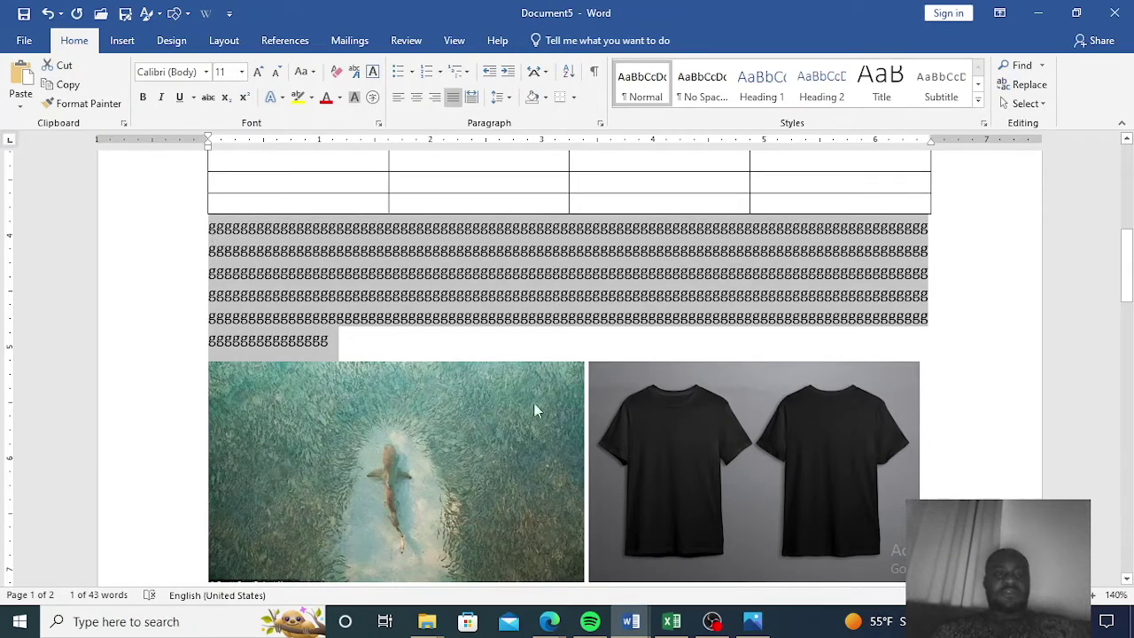
pyautogui.scroll(-5, 983, 331)
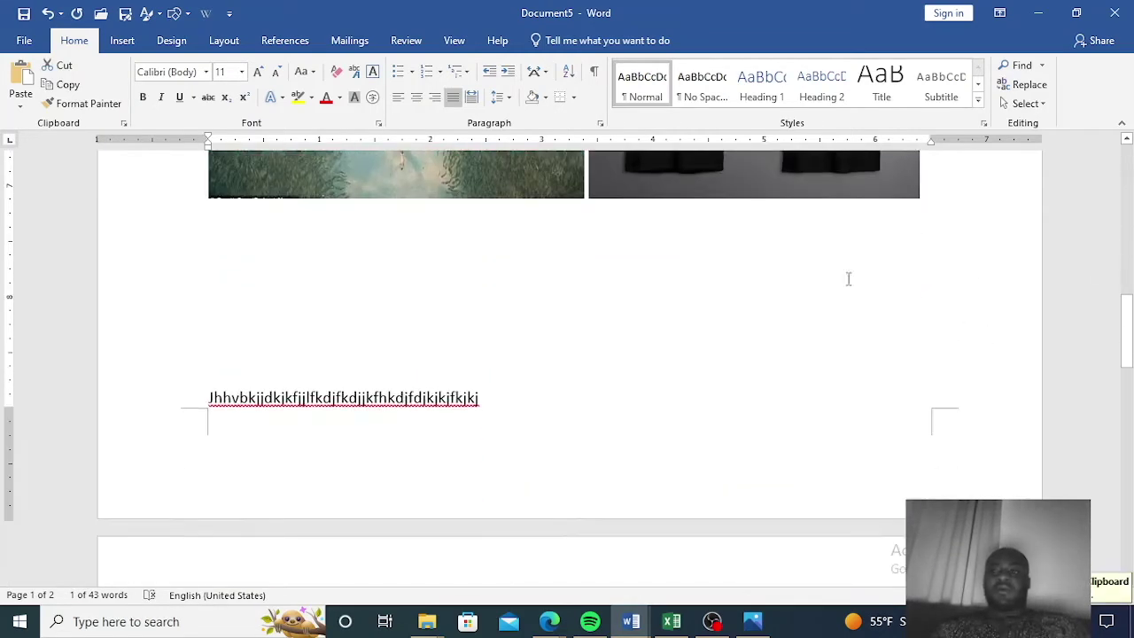
pyautogui.click(270, 237)
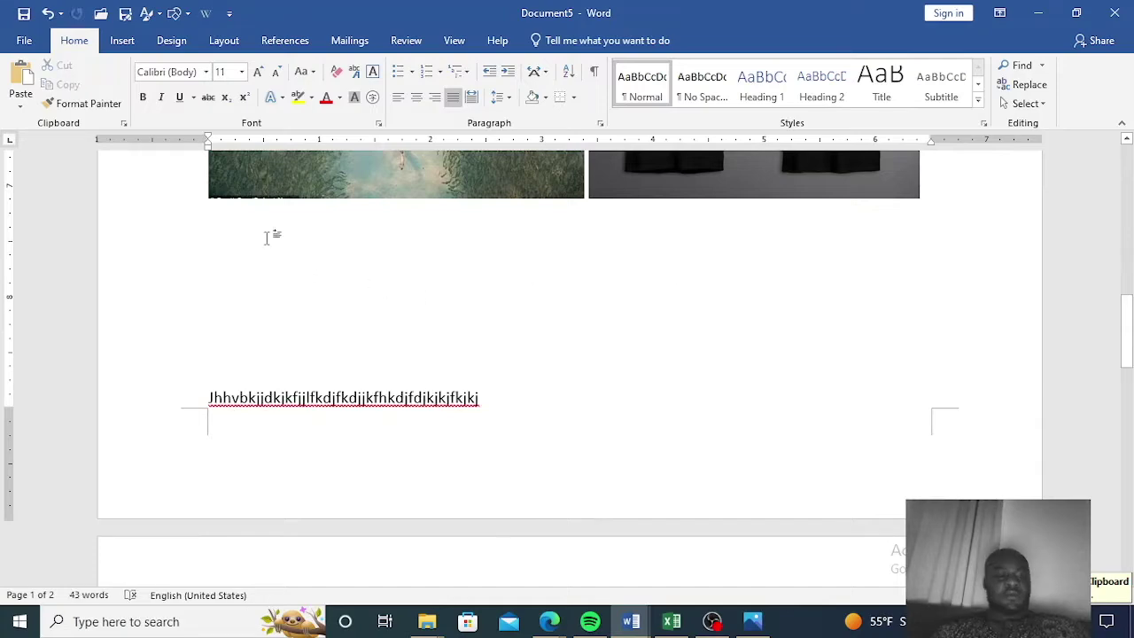
pyautogui.hotkey('ctrl', 'v')
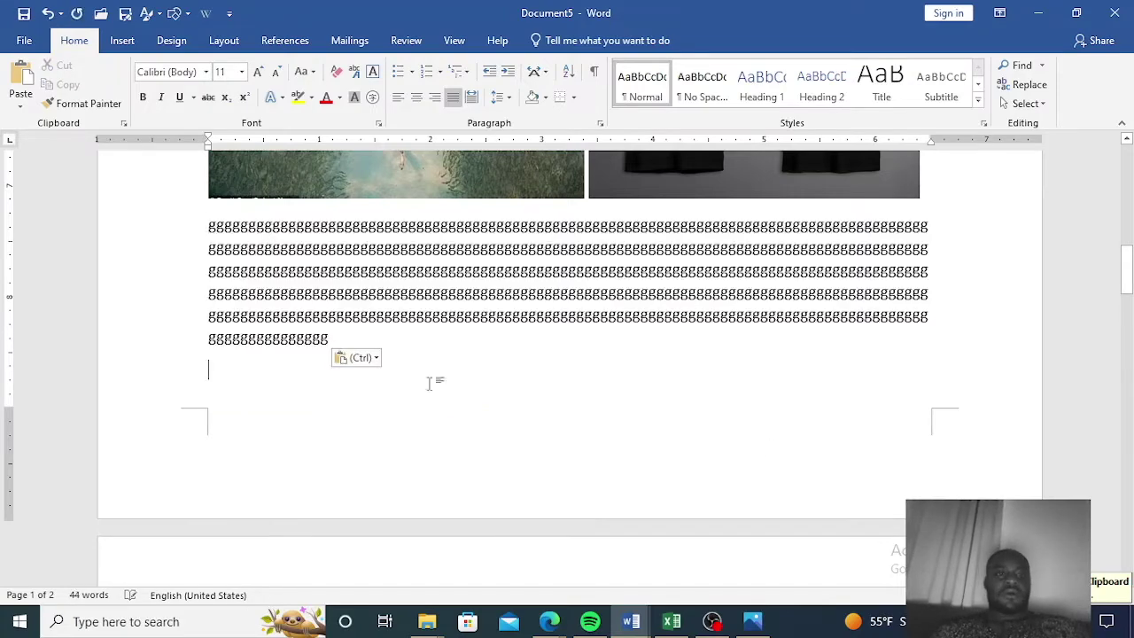
pyautogui.scroll(2, 780, 435)
pyautogui.scroll(-2, 776, 435)
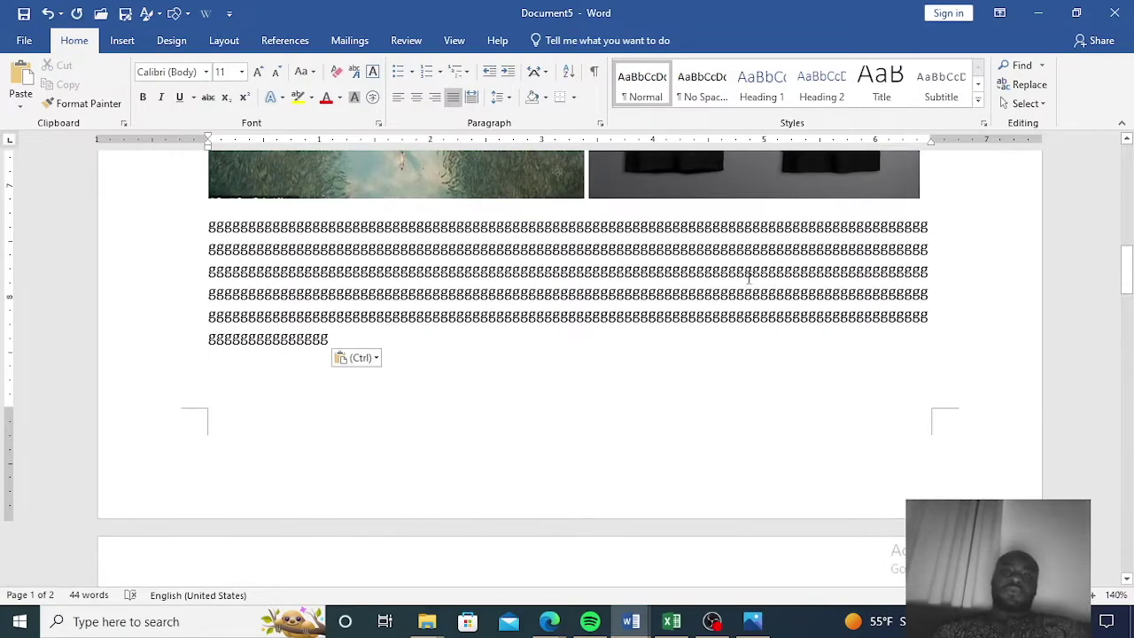
# - Try to move the T-shirt picture down into the paragraph of g letters below the pictures, and undo the move
pyautogui.click(741, 189)
pyautogui.moveTo(737, 185); pyautogui.dragTo(646, 420)
pyautogui.scroll(-2, 645, 420)
pyautogui.scroll(5, 646, 420)
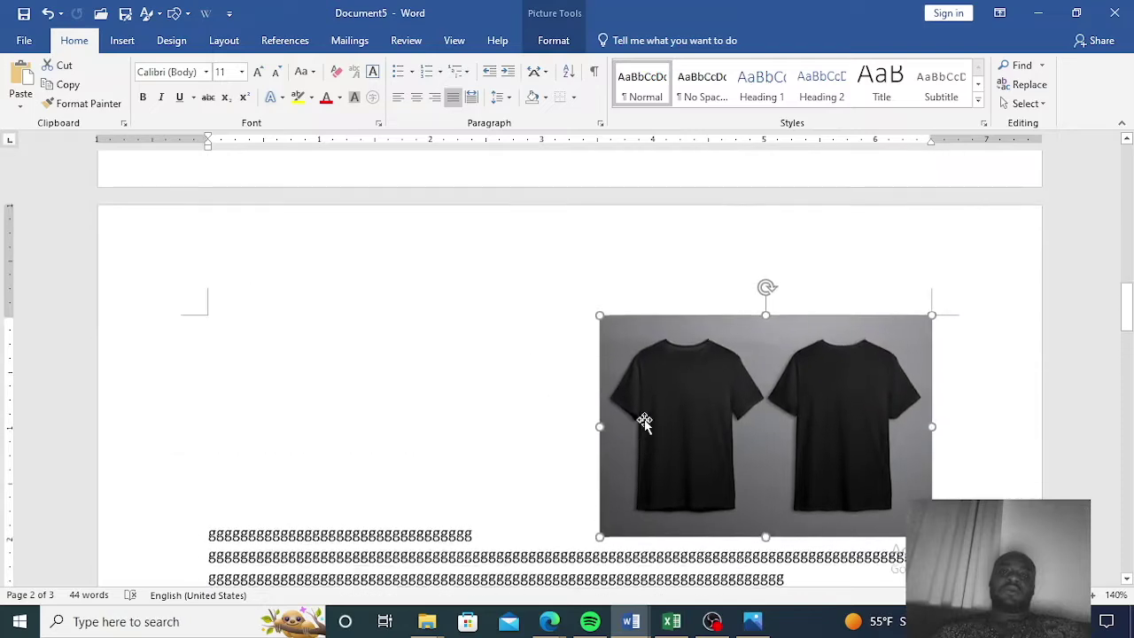
pyautogui.scroll(5, 660, 431)
pyautogui.scroll(-5, 662, 431)
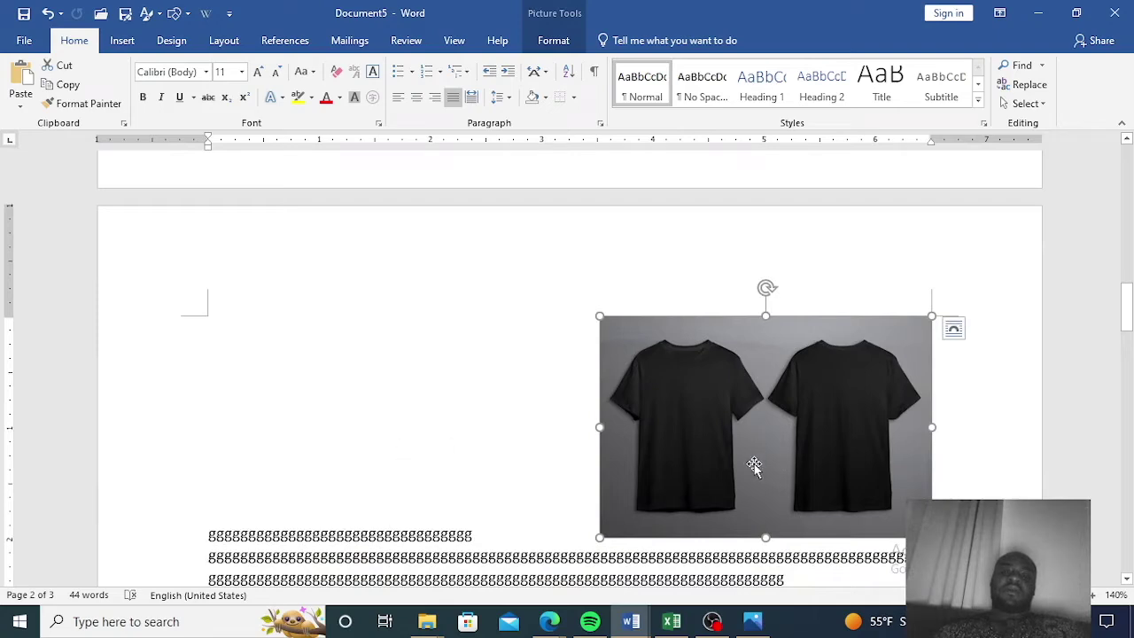
pyautogui.scroll(-5, 812, 498)
pyautogui.scroll(5, 807, 496)
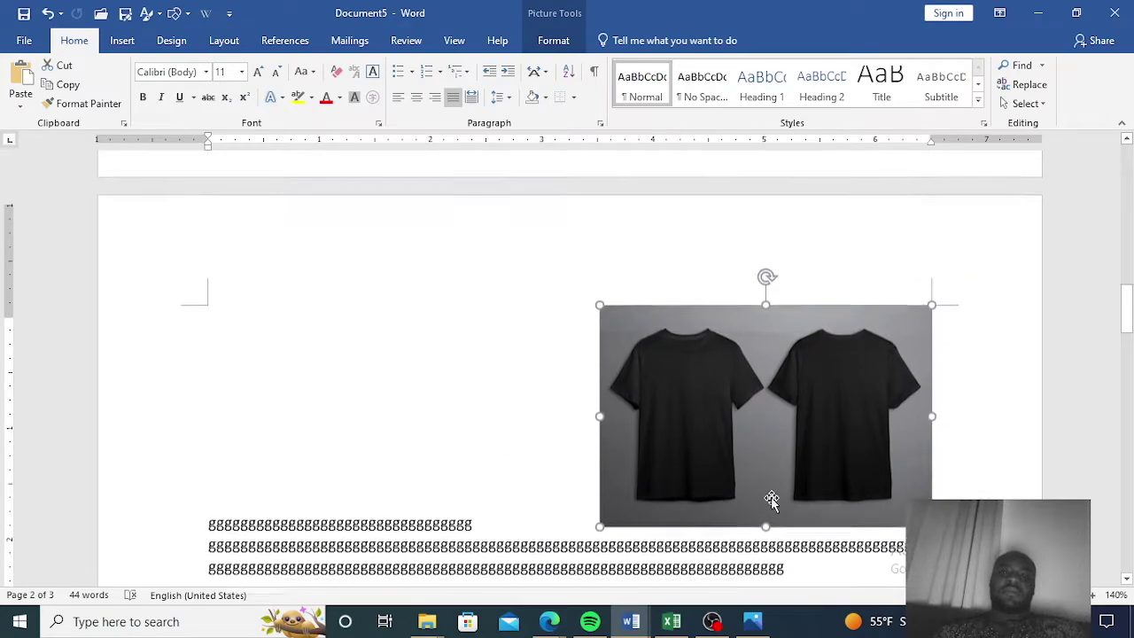
pyautogui.click(48, 15)
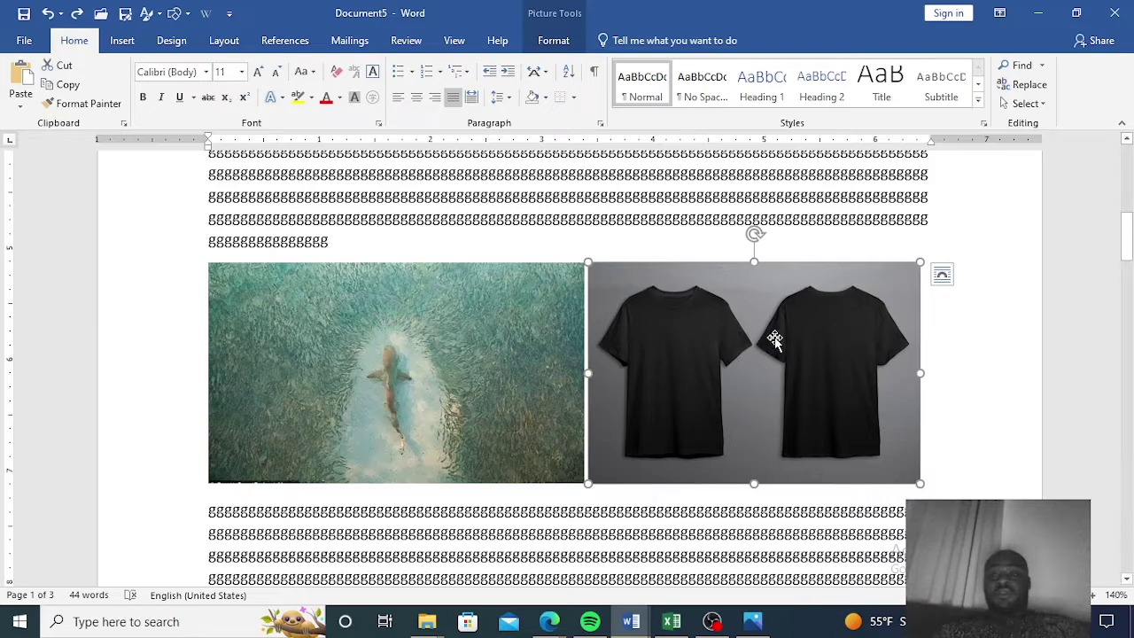
# - Set the T-shirt picture's text wrapping to Tight and check where it sits on the pages
pyautogui.click(943, 277)
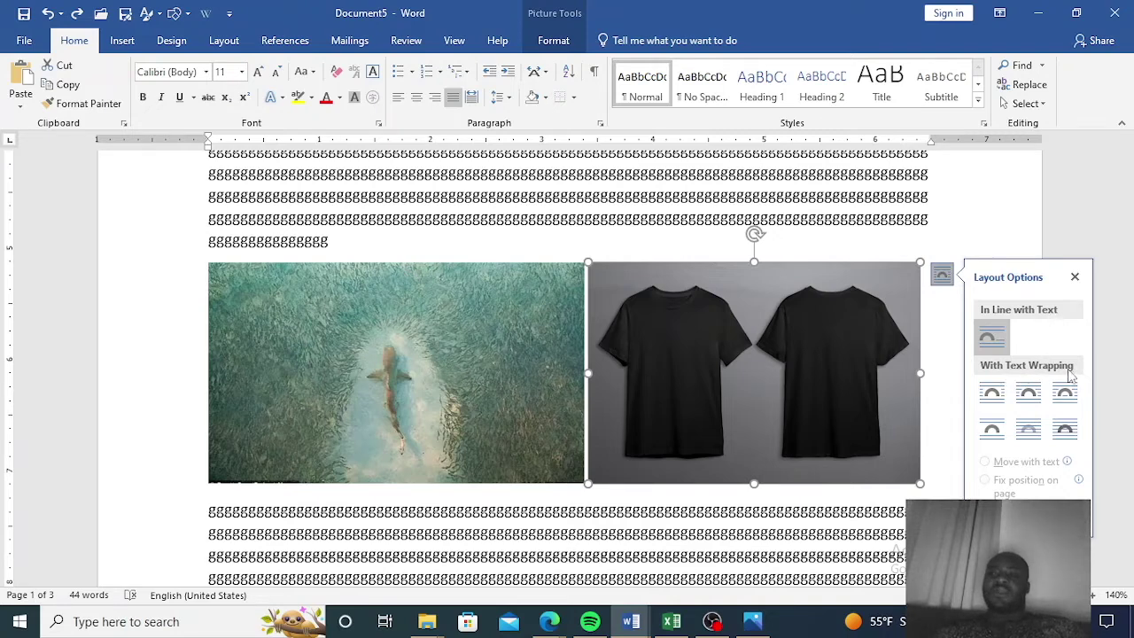
pyautogui.click(1028, 396)
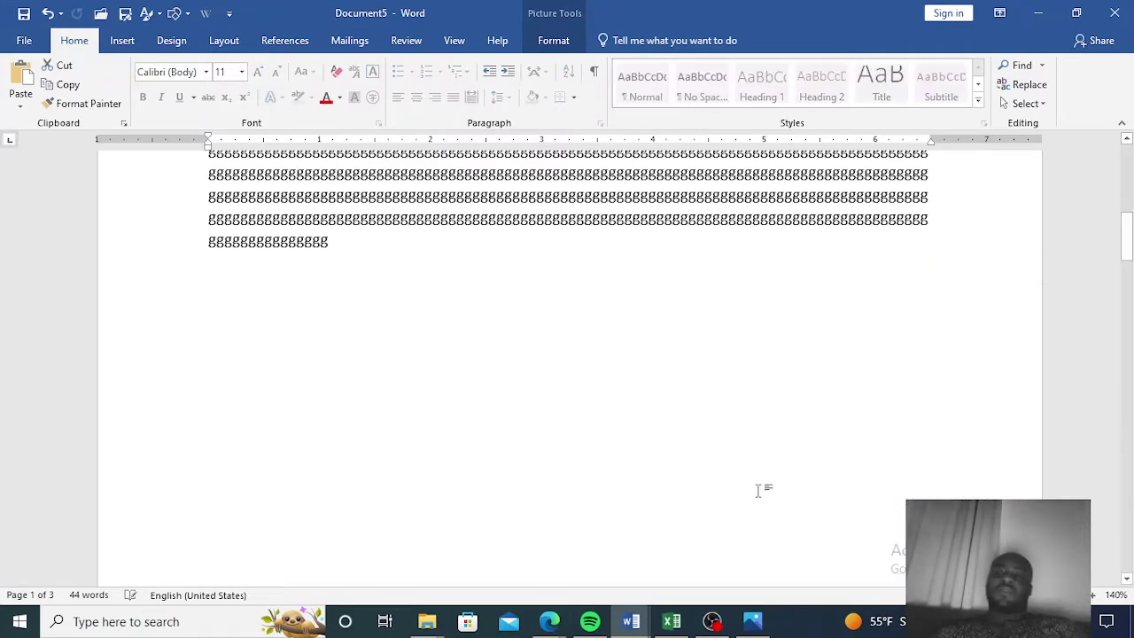
pyautogui.scroll(5, 719, 450)
pyautogui.scroll(-10, 713, 456)
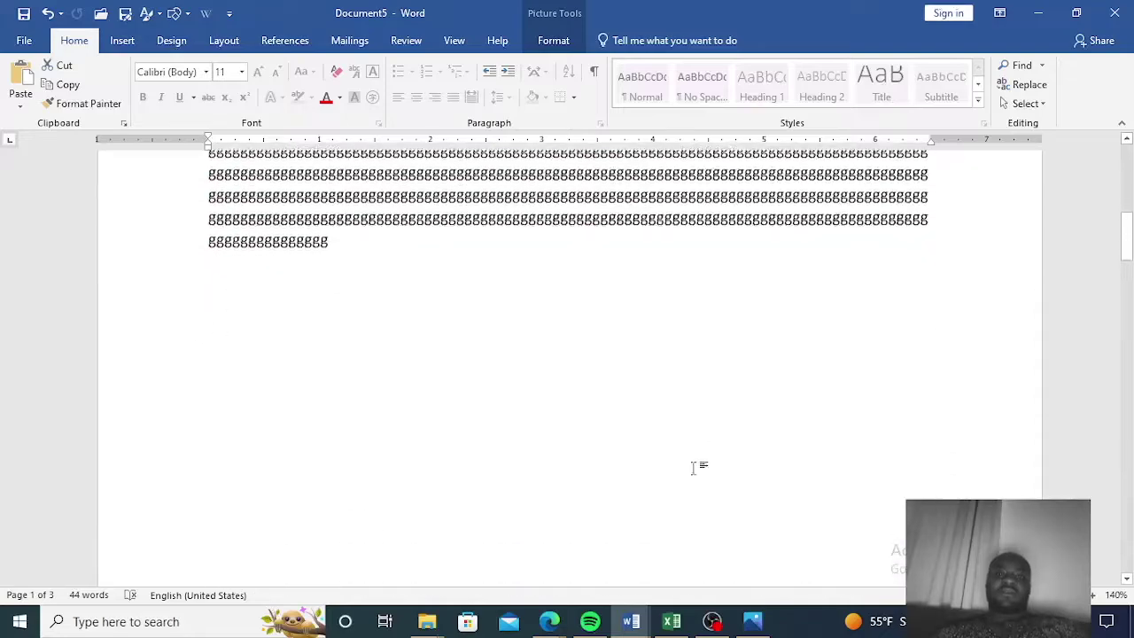
pyautogui.scroll(-10, 694, 474)
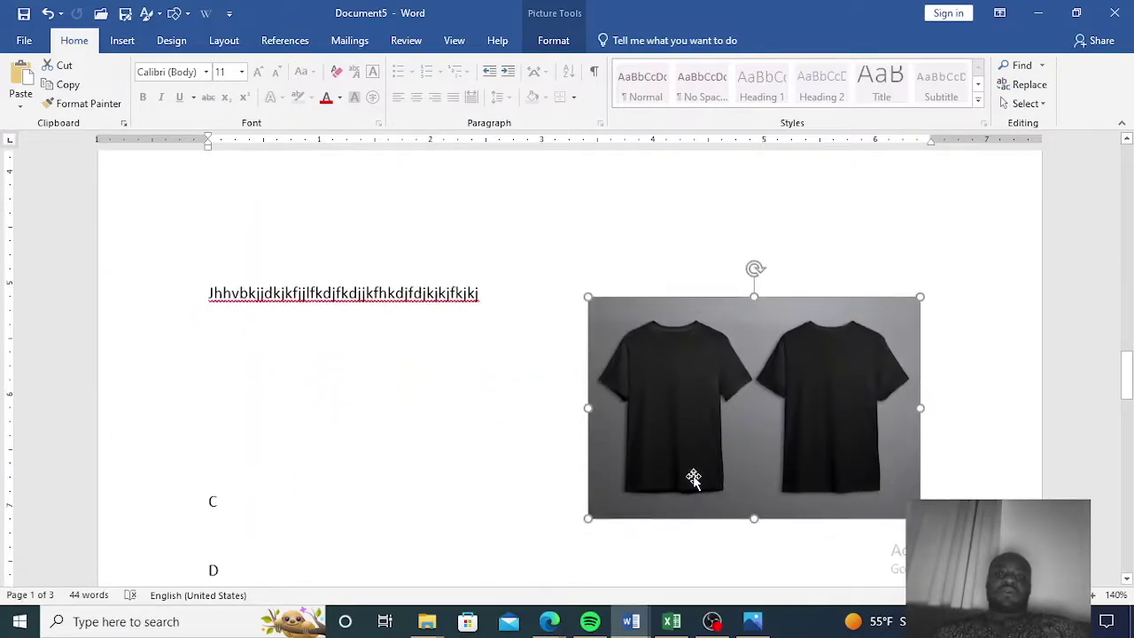
pyautogui.scroll(6, 695, 477)
pyautogui.scroll(3, 695, 476)
# - Set the shark picture's text wrapping to Tight and move the picture next to the T-shirt picture on page 1
pyautogui.click(496, 447)
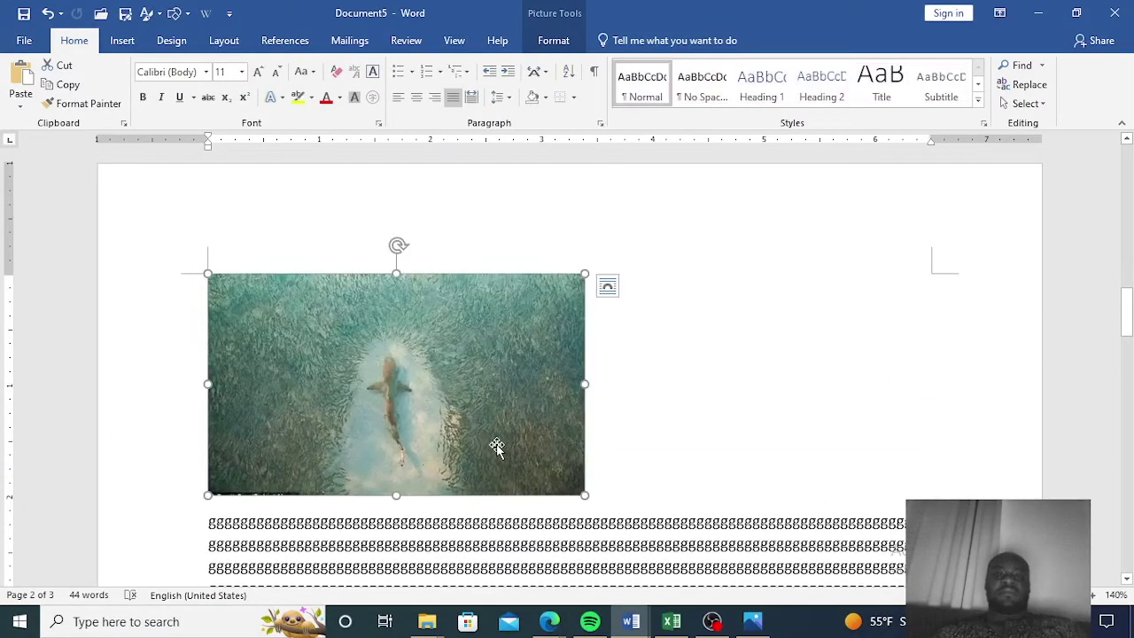
pyautogui.click(606, 289)
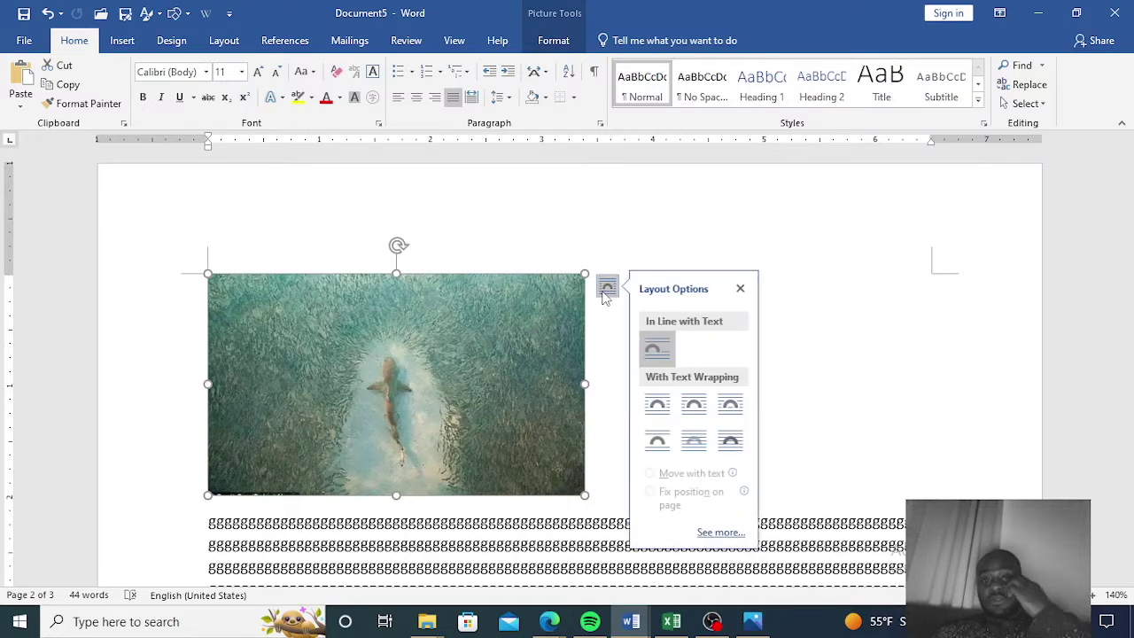
pyautogui.click(691, 405)
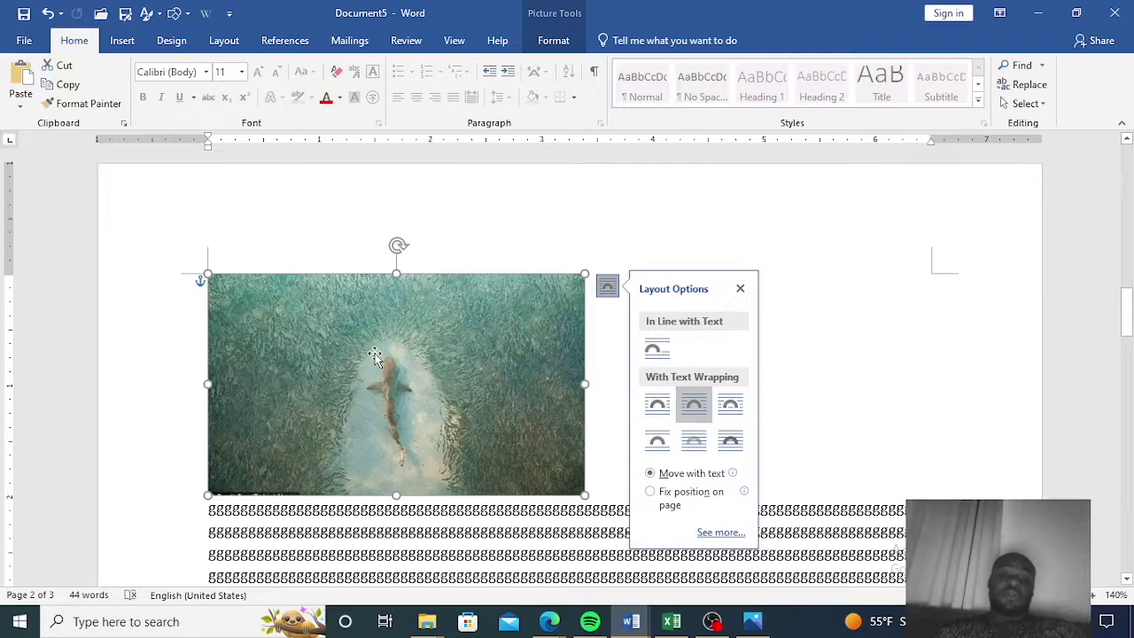
pyautogui.scroll(-1, 380, 336)
pyautogui.moveTo(379, 337); pyautogui.dragTo(392, 372)
# - Delete the T-shirt picture beside the shark picture
pyautogui.click(669, 386)
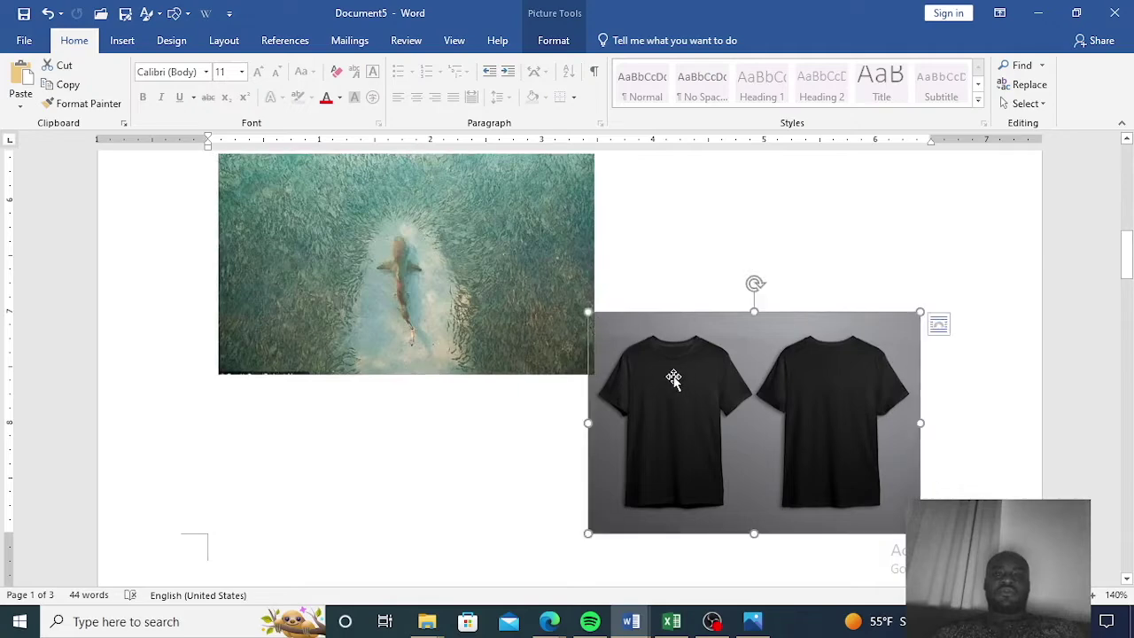
pyautogui.hotkey('ctrl', 'z')
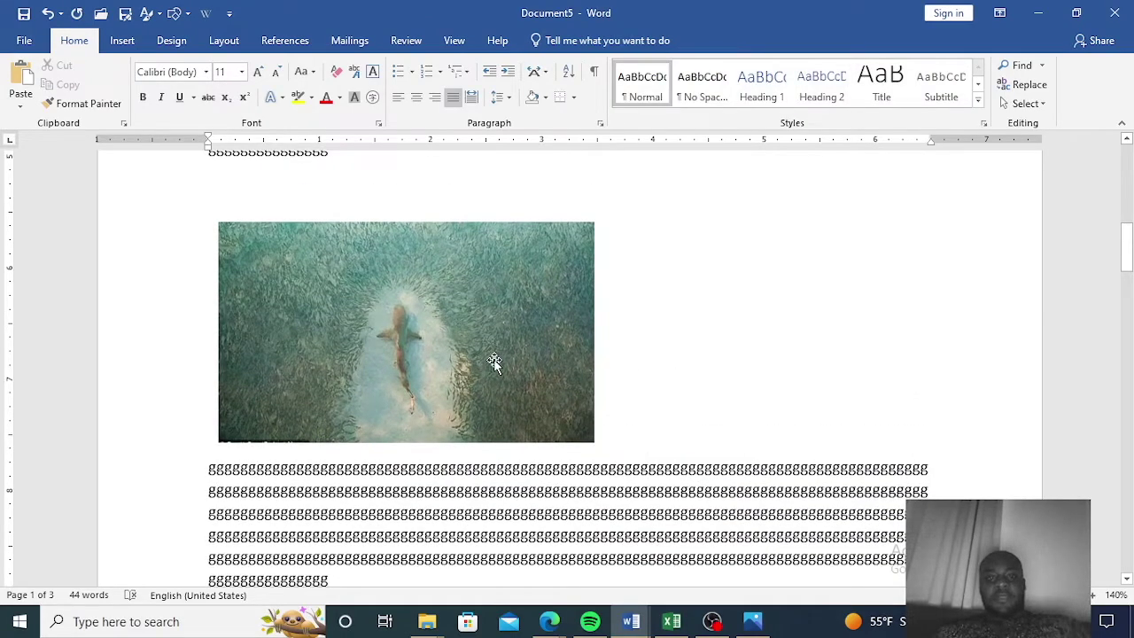
# - Set the shark picture's text wrapping to Square and shift the picture slightly towards the left margin
pyautogui.click(493, 359)
pyautogui.click(619, 239)
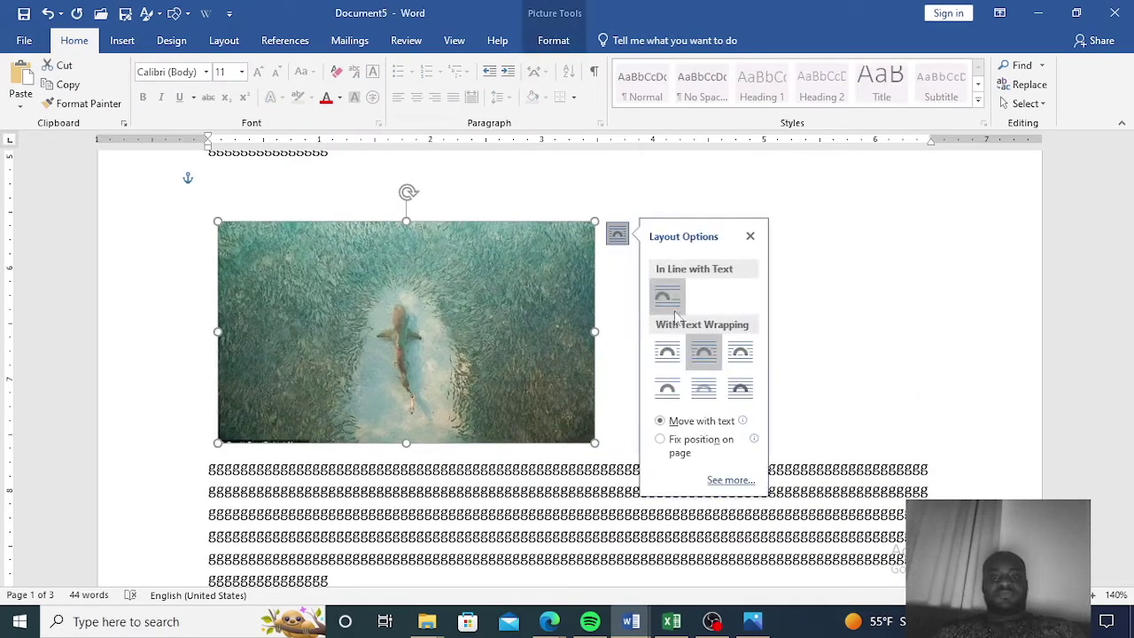
pyautogui.click(667, 353)
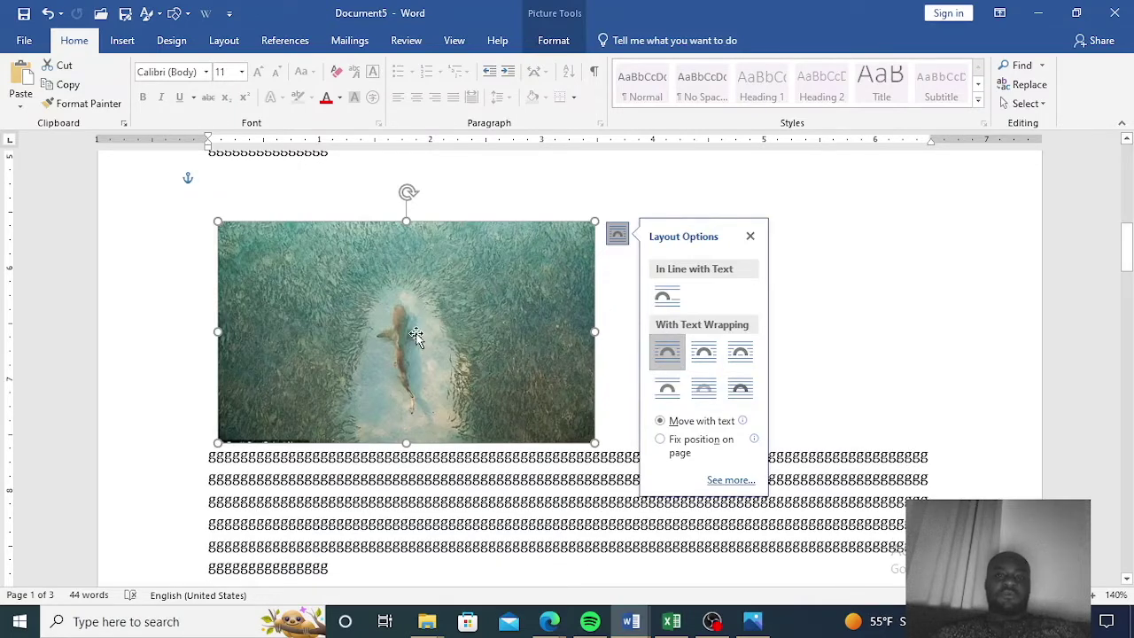
pyautogui.moveTo(416, 335)
pyautogui.mouseDown()
pyautogui.moveTo(410, 430)
pyautogui.moveTo(425, 387)
pyautogui.moveTo(426, 366)
pyautogui.moveTo(399, 484)
pyautogui.moveTo(413, 353)
pyautogui.moveTo(427, 357)
pyautogui.moveTo(416, 506)
pyautogui.moveTo(422, 437)
pyautogui.moveTo(458, 358)
pyautogui.moveTo(412, 330)
pyautogui.mouseUp()
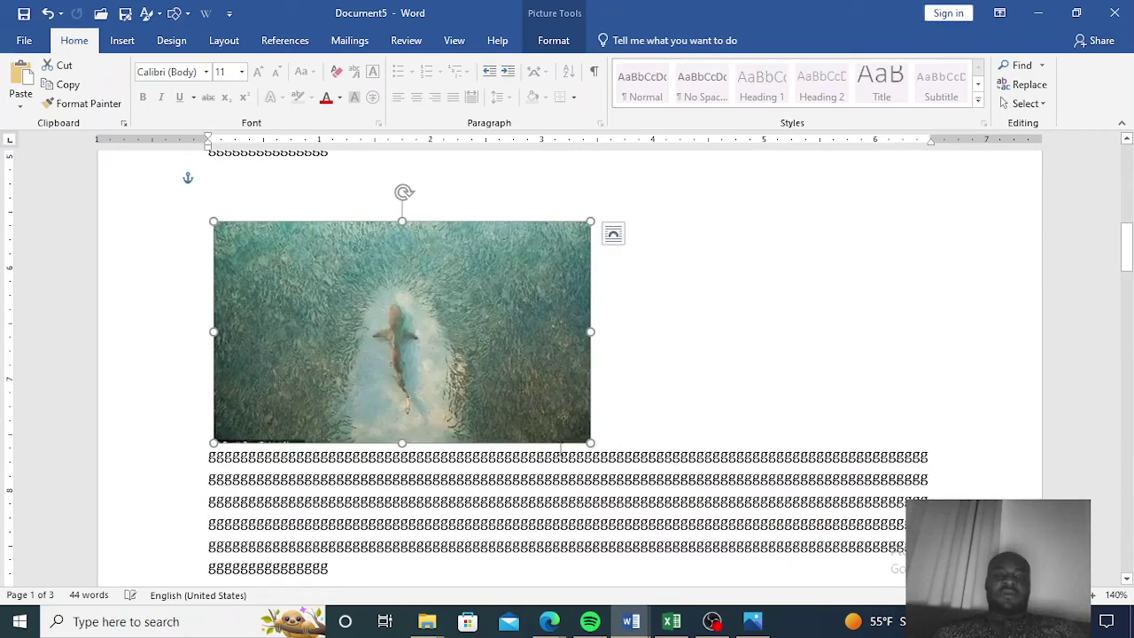
# - Insert spaces throughout the paragraph of g letters below the shark picture, splitting it into short words that can wrap around the picture
pyautogui.click(436, 457)
pyautogui.press('Return')
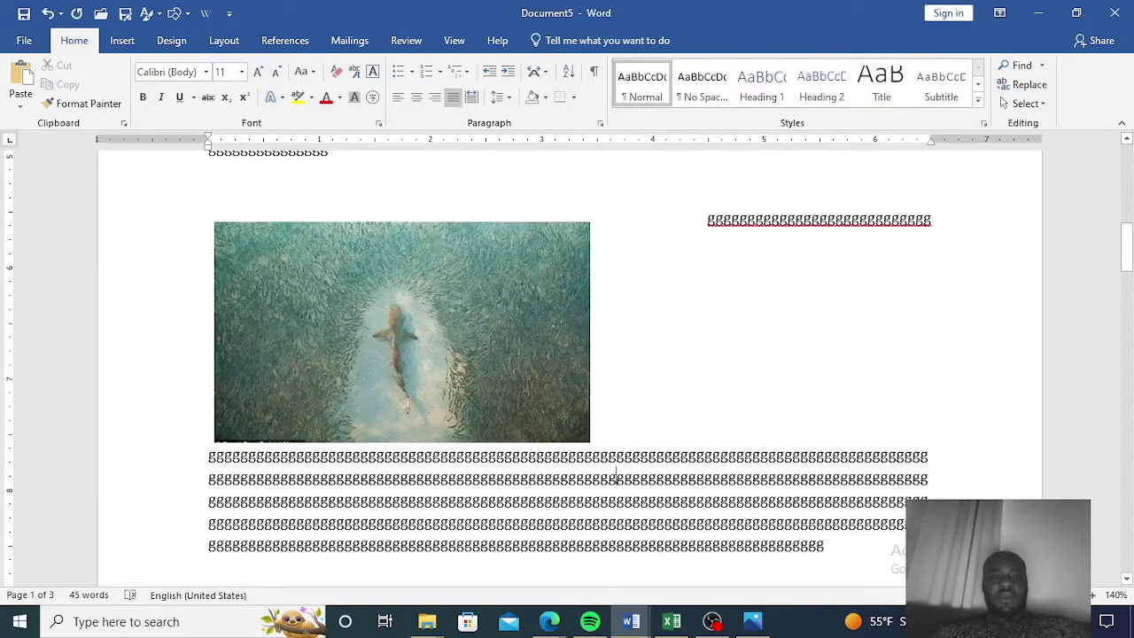
pyautogui.click(479, 499)
pyautogui.click(472, 460)
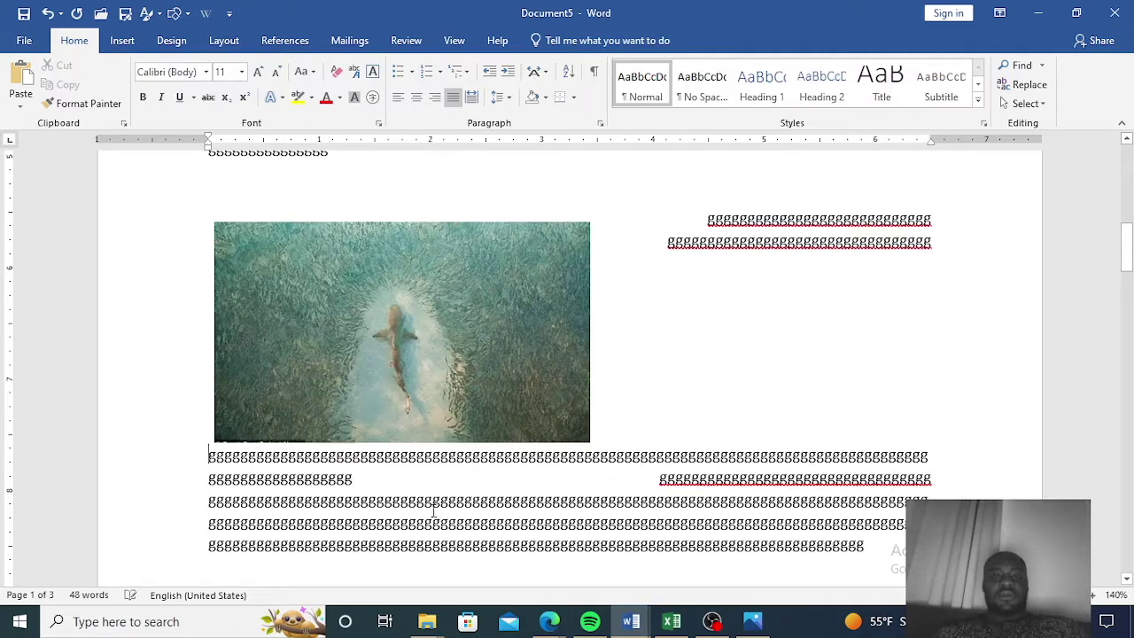
pyautogui.click(448, 461)
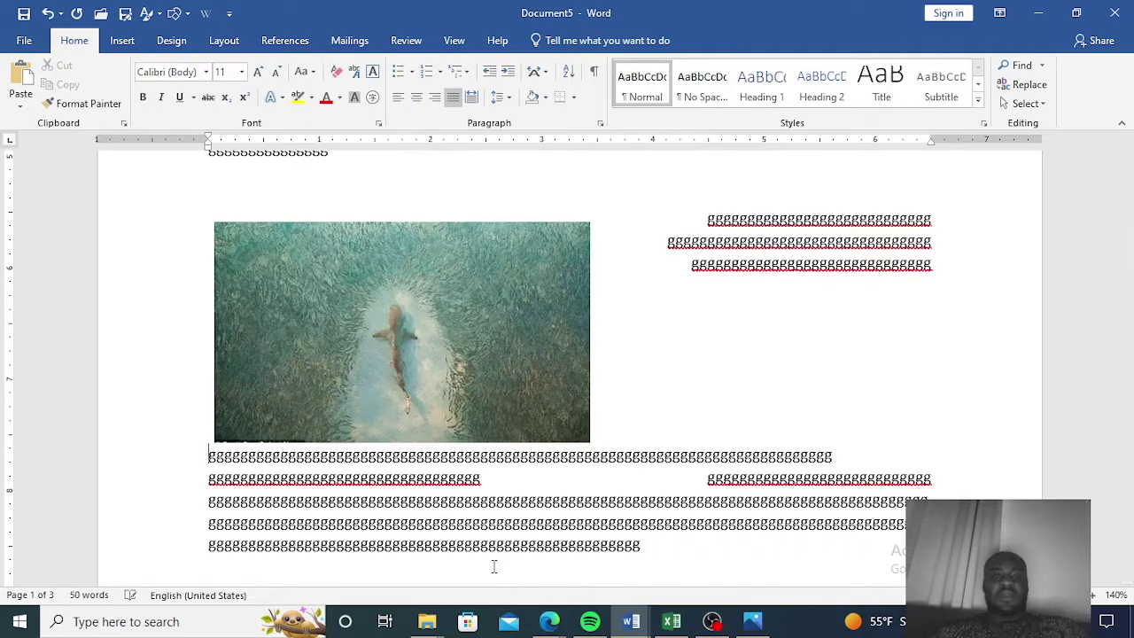
pyautogui.click(487, 523)
pyautogui.click(482, 501)
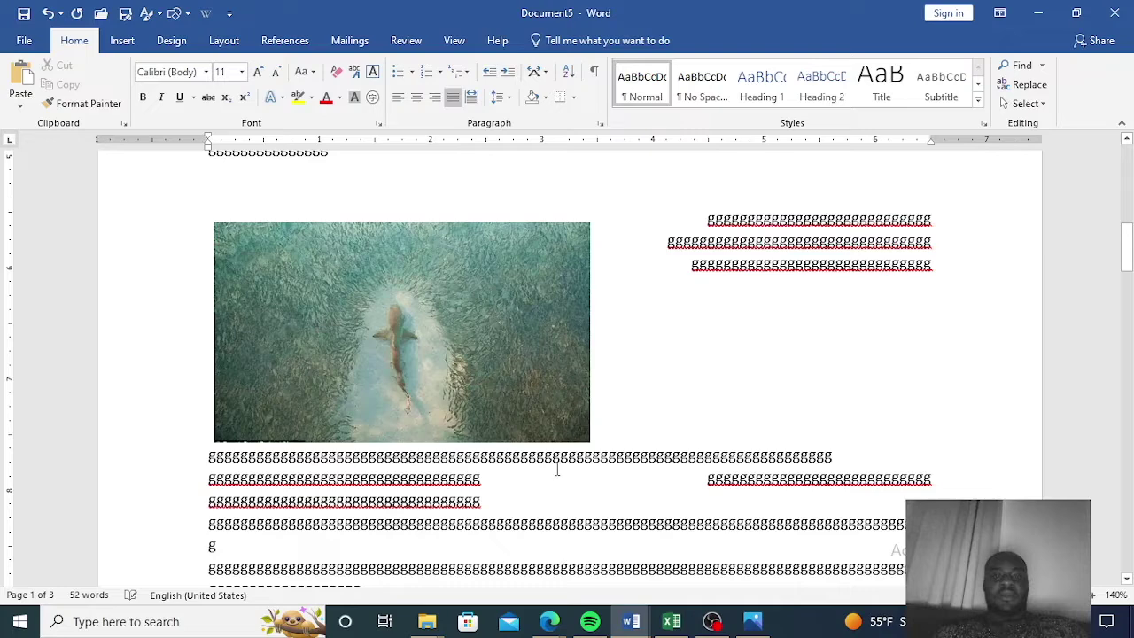
pyautogui.click(558, 460)
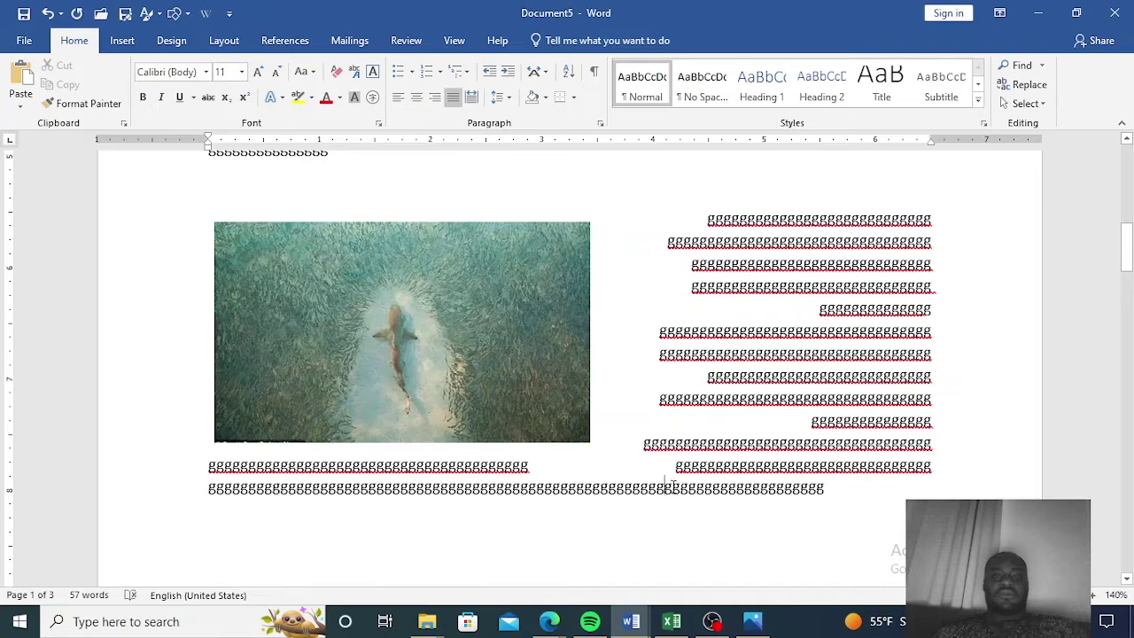
pyautogui.click(416, 487)
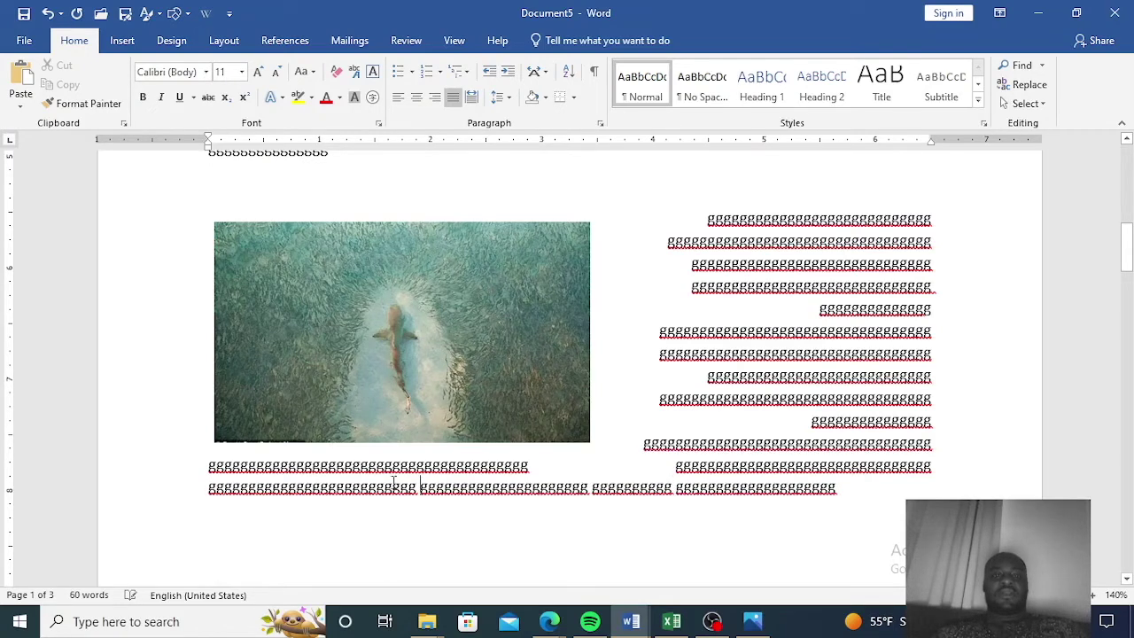
pyautogui.click(805, 351)
pyautogui.click(802, 333)
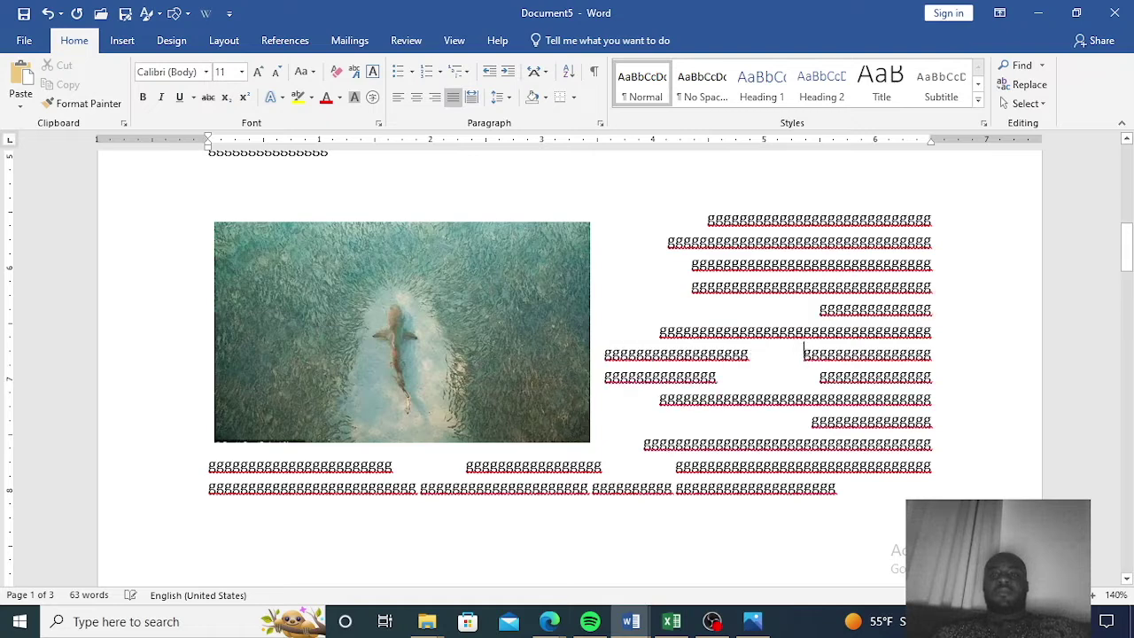
pyautogui.click(788, 285)
pyautogui.click(780, 264)
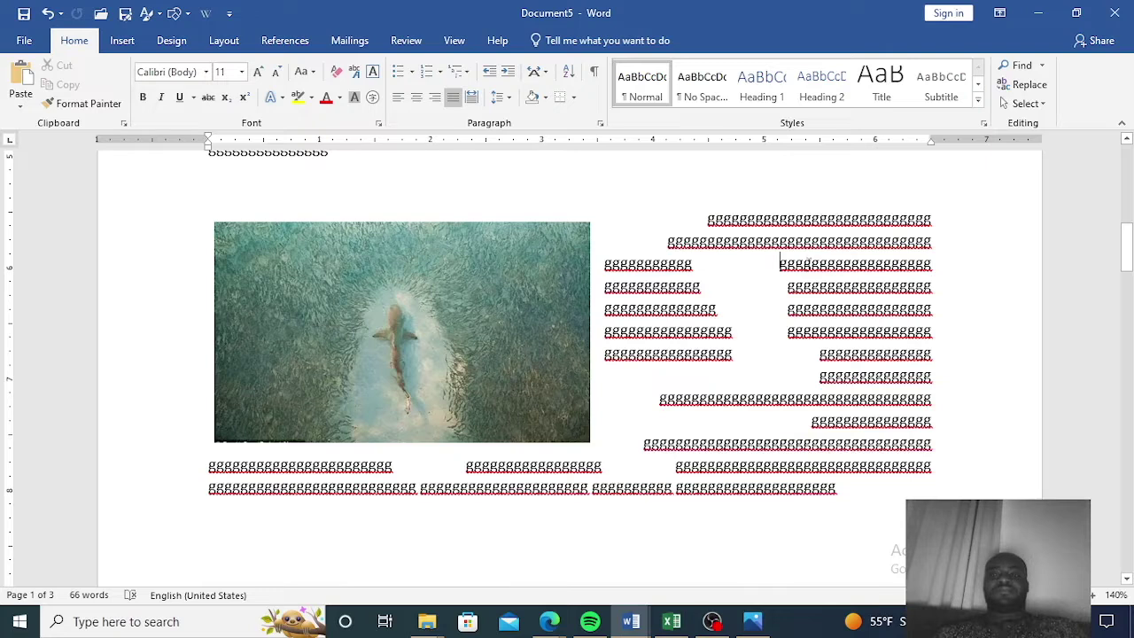
pyautogui.click(816, 244)
pyautogui.click(868, 220)
pyautogui.click(865, 309)
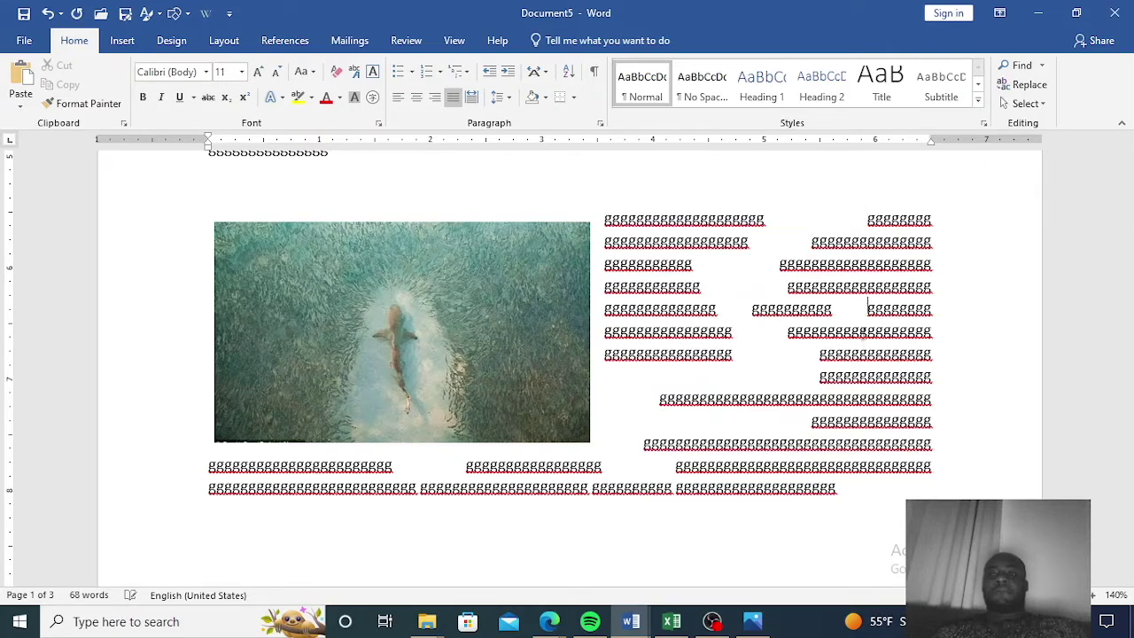
pyautogui.click(868, 396)
pyautogui.click(829, 383)
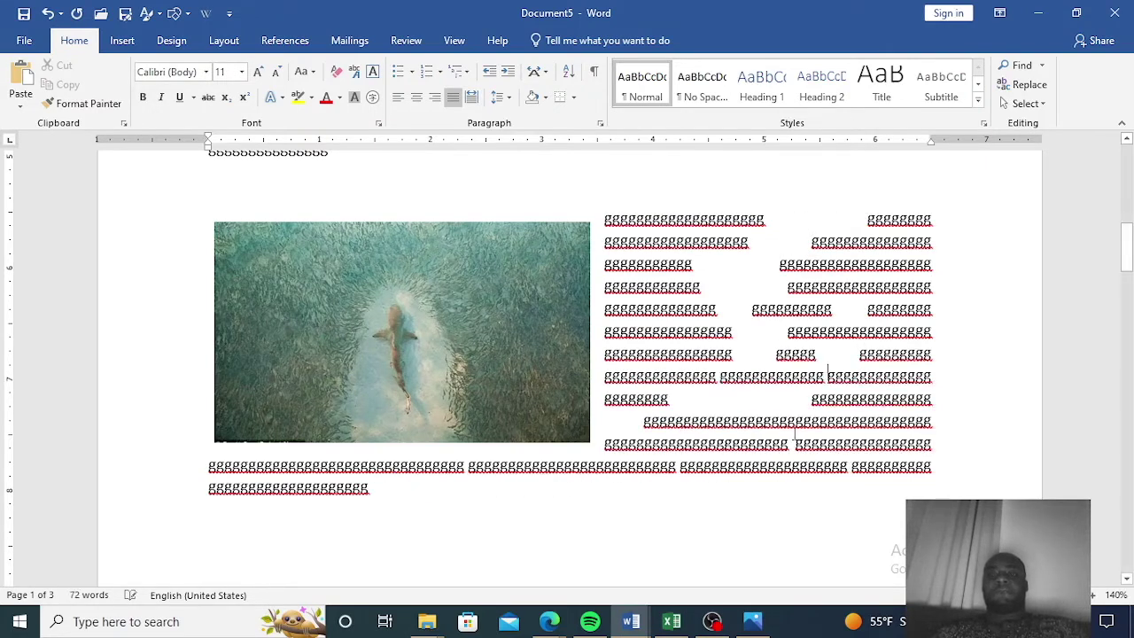
pyautogui.click(740, 441)
pyautogui.click(723, 424)
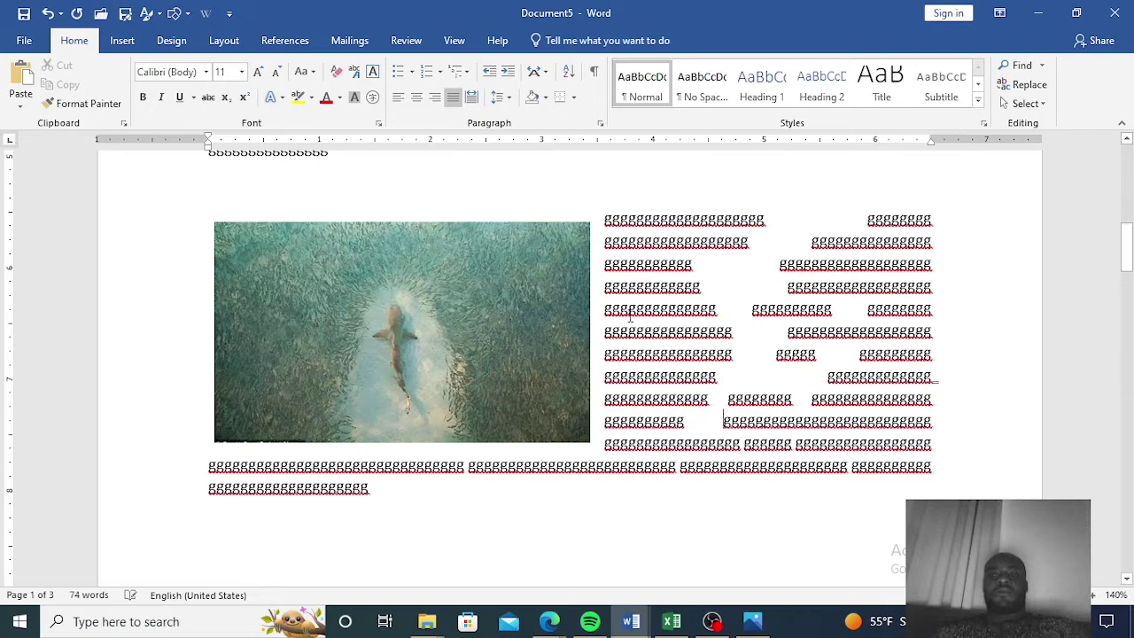
pyautogui.click(652, 333)
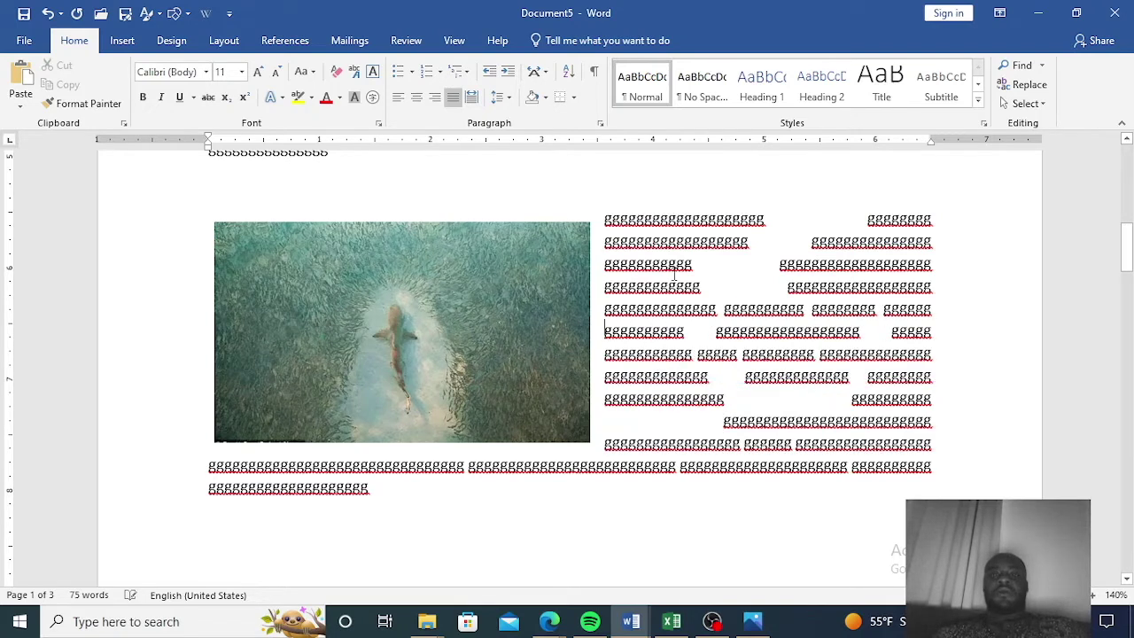
pyautogui.click(662, 286)
pyautogui.click(670, 244)
pyautogui.click(670, 219)
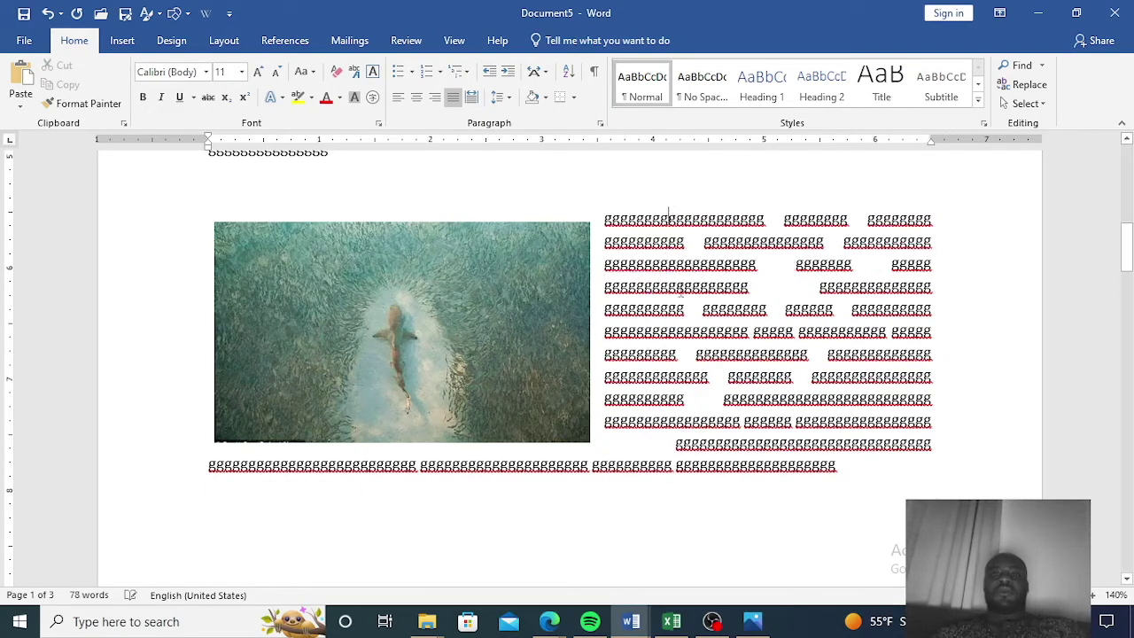
pyautogui.click(802, 441)
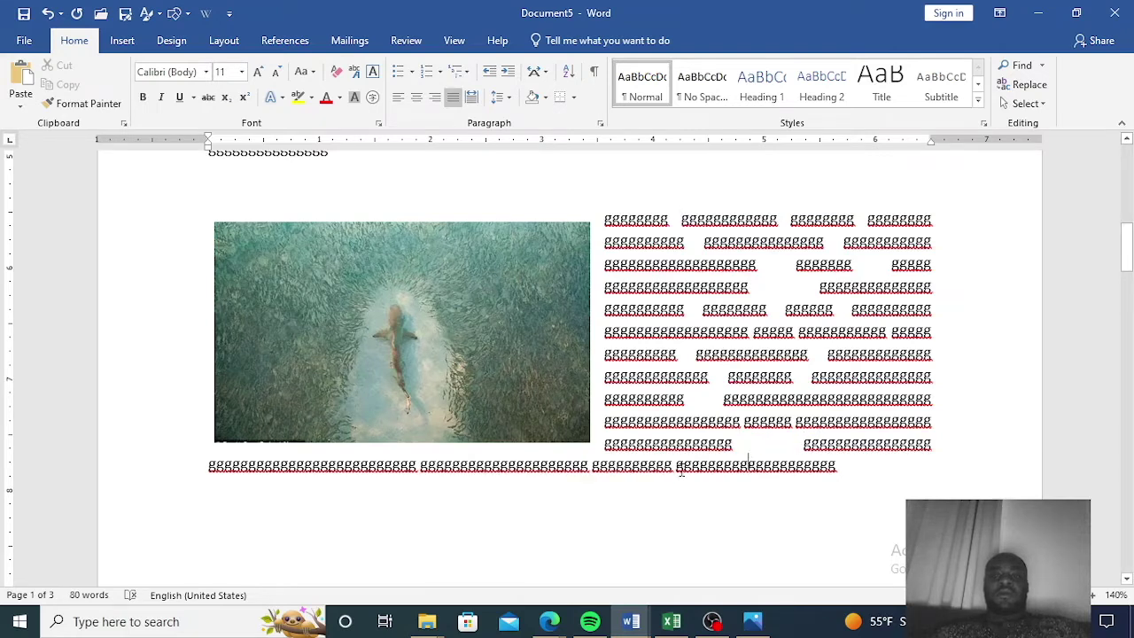
pyautogui.click(380, 469)
pyautogui.click(305, 461)
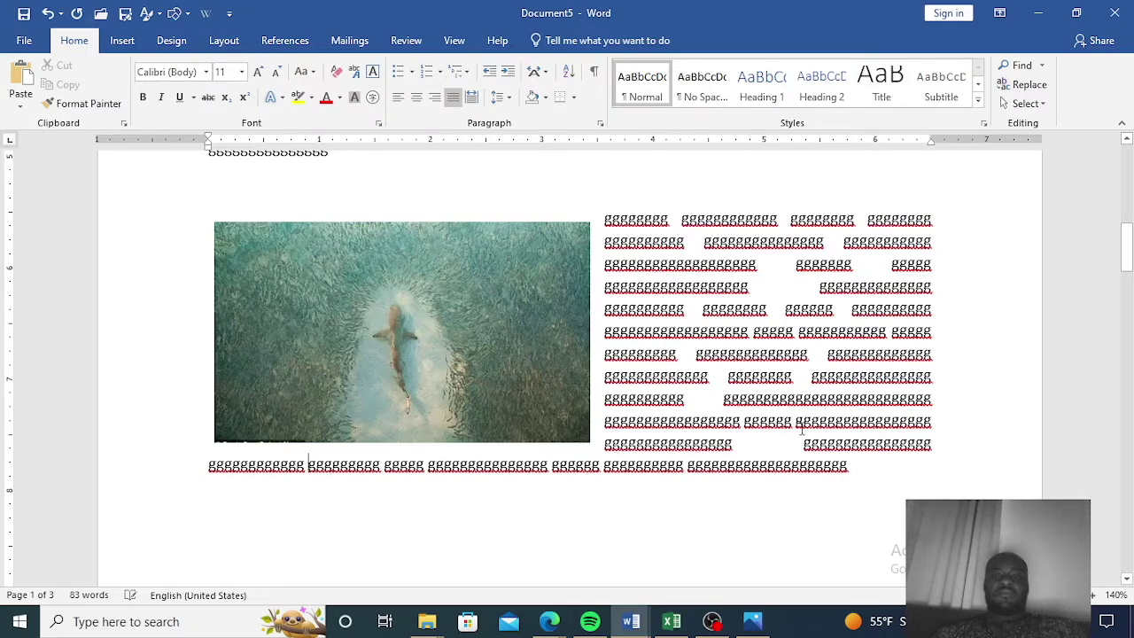
pyautogui.click(819, 399)
pyautogui.click(868, 398)
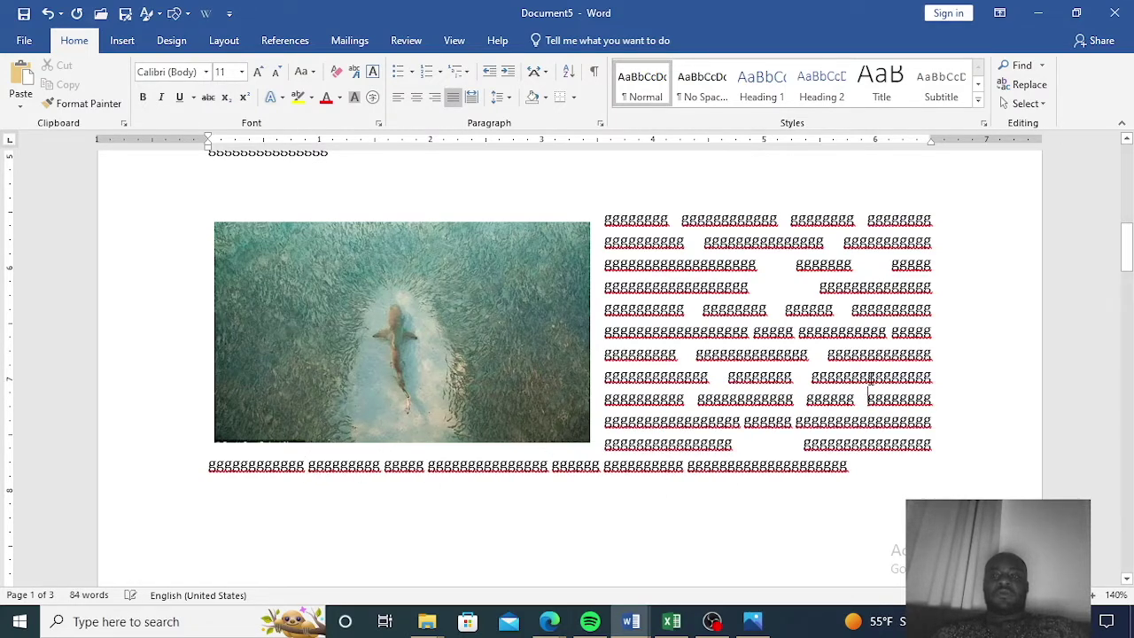
pyautogui.click(878, 355)
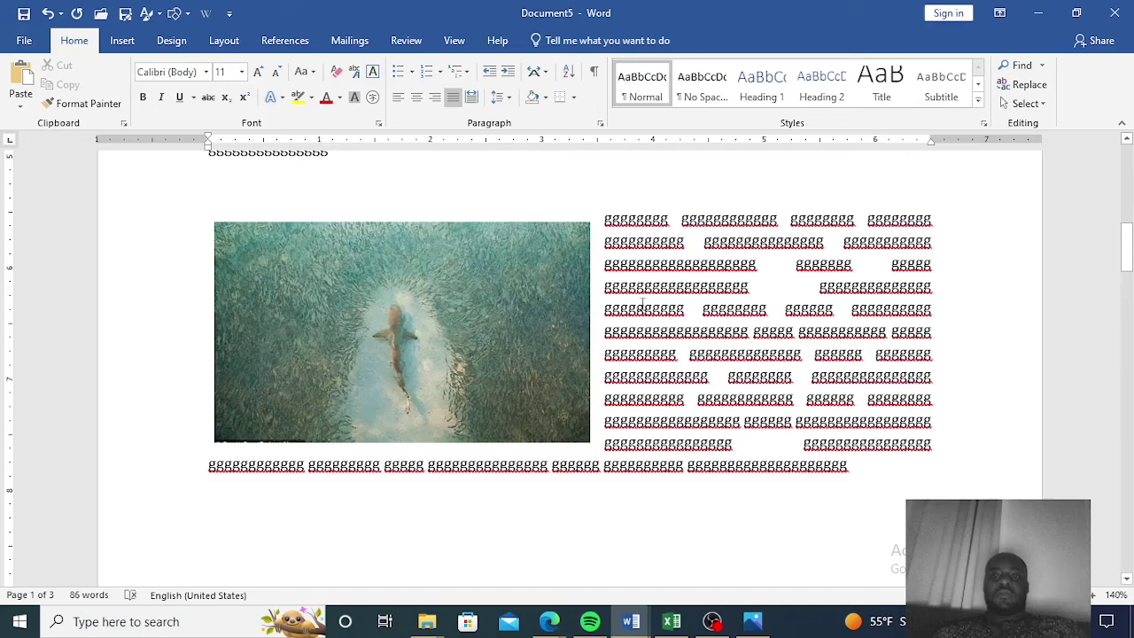
pyautogui.click(676, 287)
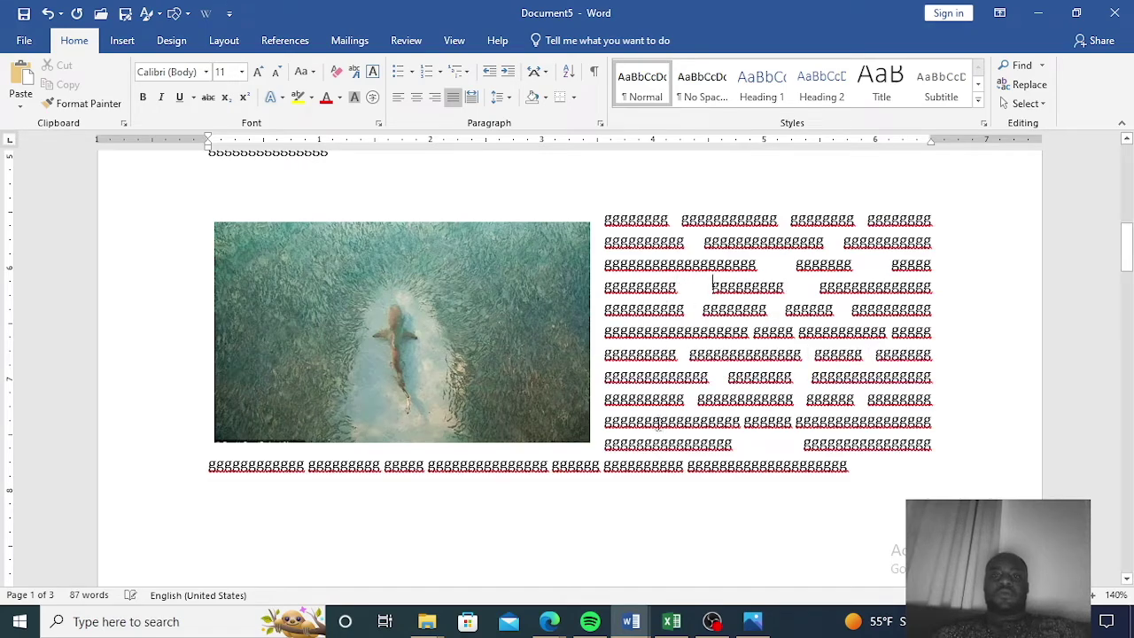
# - Copy the spaced paragraph of g letters and paste it over the unspaced paragraph between the table and the shark picture
pyautogui.scroll(4, 645, 417)
pyautogui.scroll(-3, 646, 417)
pyautogui.moveTo(604, 276); pyautogui.dragTo(829, 524)
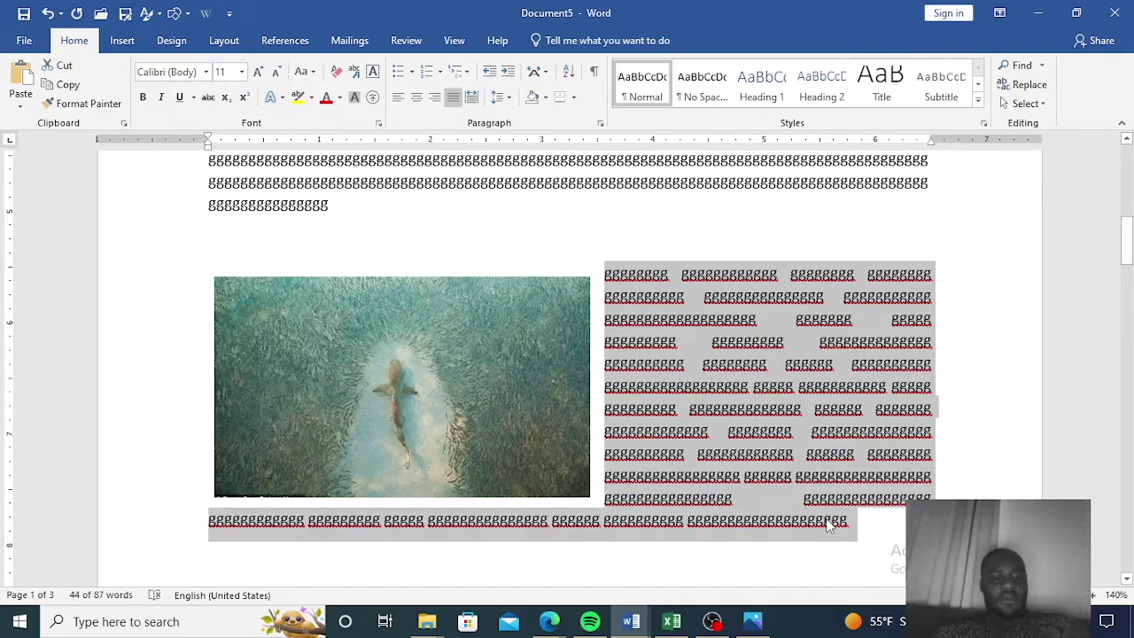
pyautogui.hotkey('ctrl', 'c')
pyautogui.scroll(3, 496, 309)
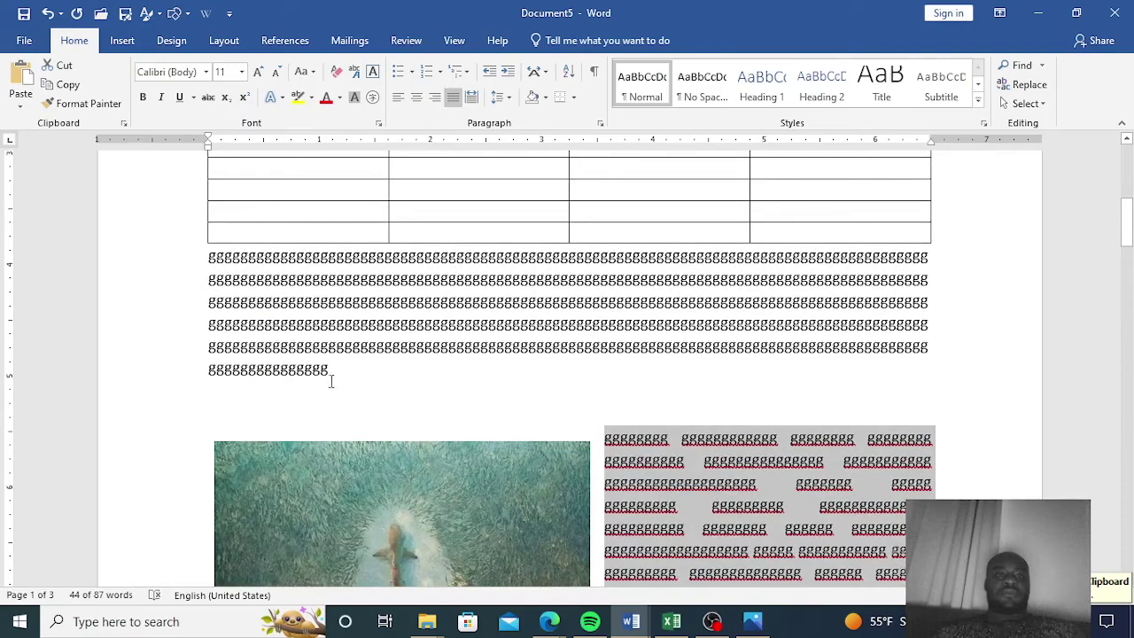
pyautogui.moveTo(342, 372); pyautogui.dragTo(206, 271)
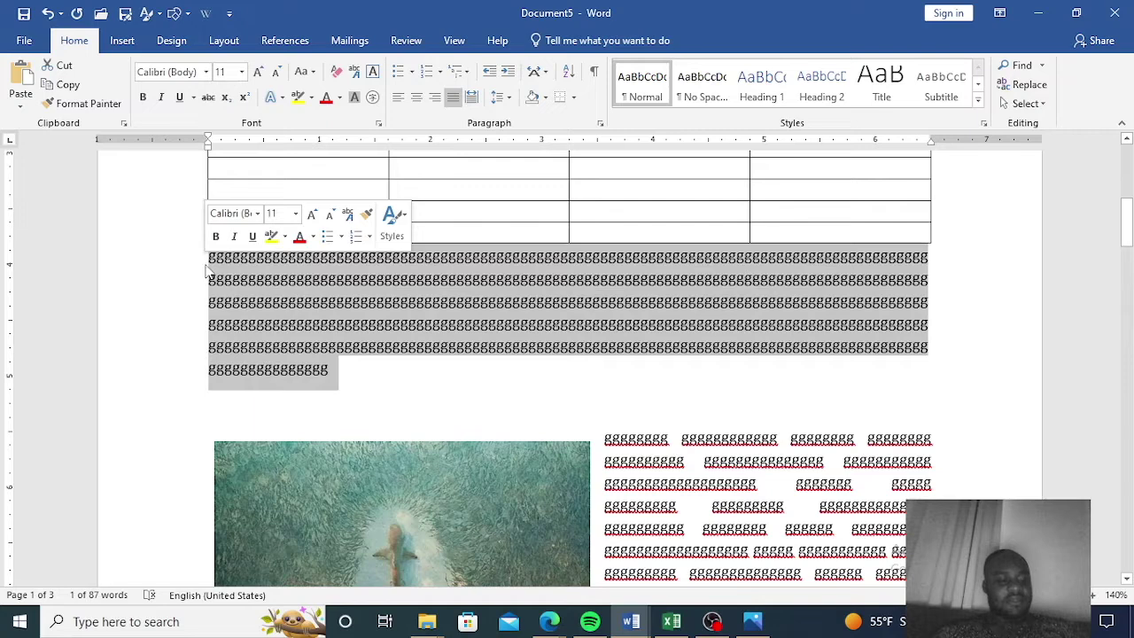
pyautogui.hotkey('ctrl', 'v')
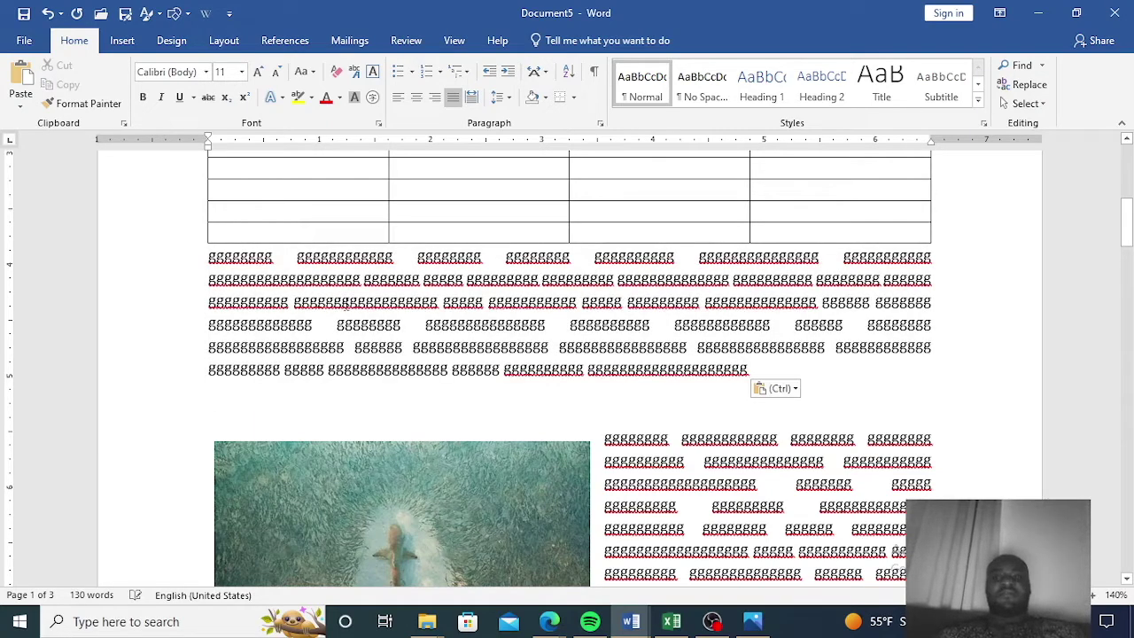
# - Set the shark picture's layout back to In Line with Text and place the cursor in the paragraph above it
pyautogui.click(512, 516)
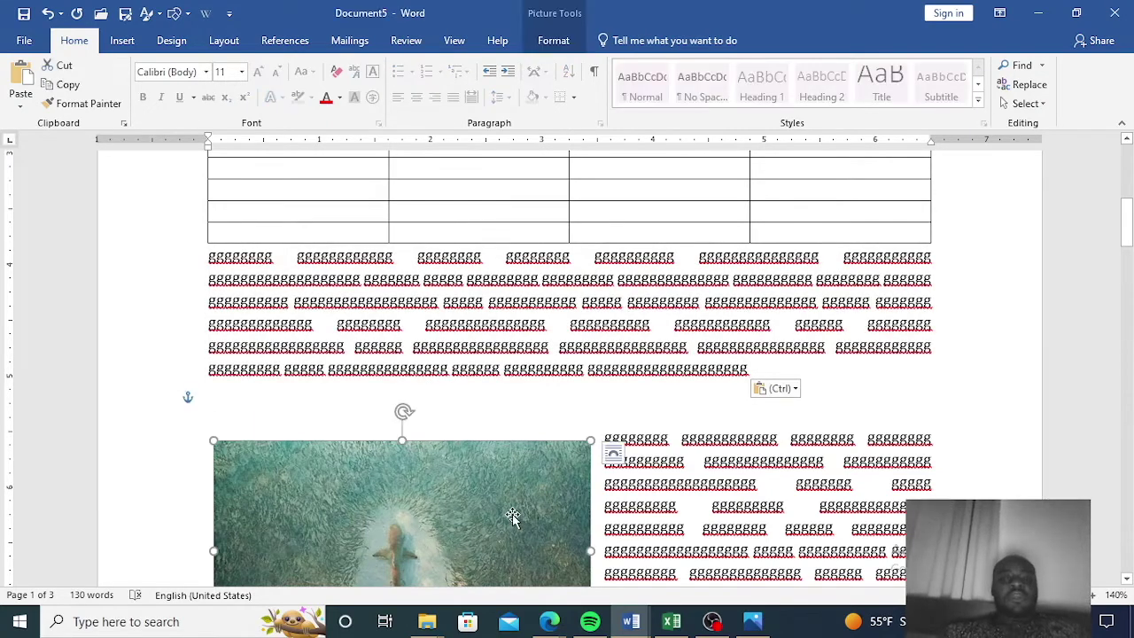
pyautogui.click(613, 453)
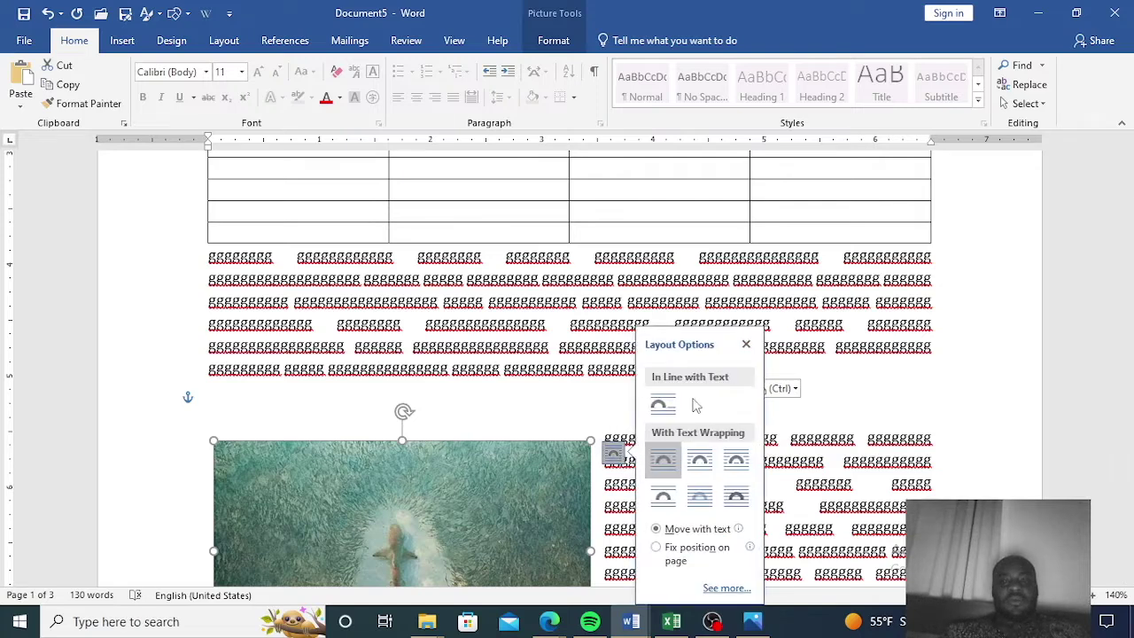
pyautogui.click(660, 404)
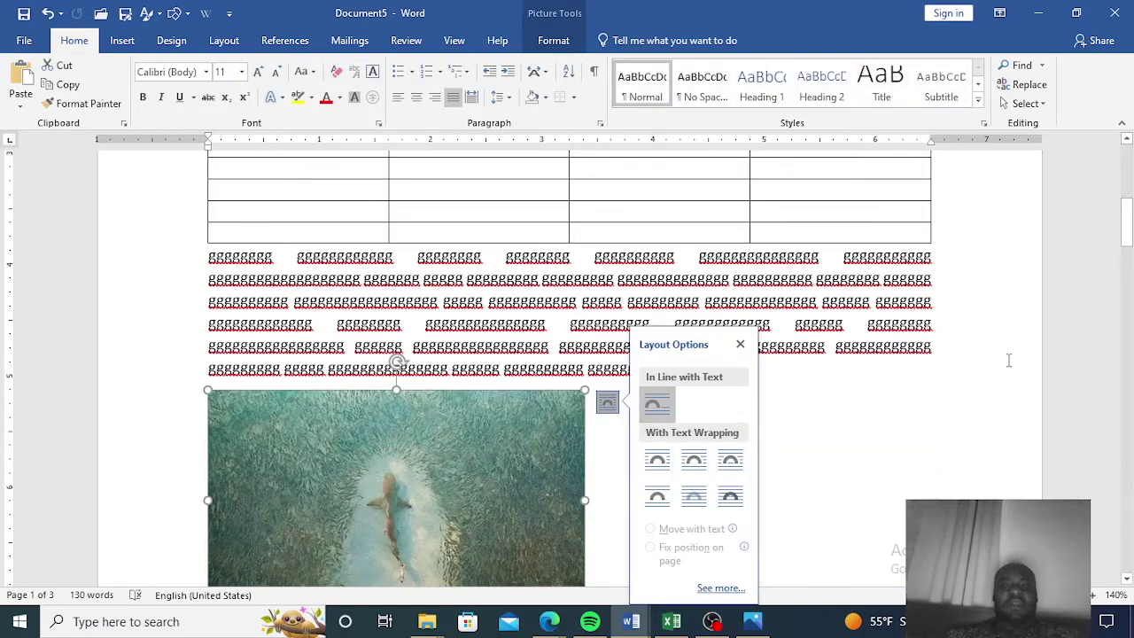
pyautogui.click(839, 404)
pyautogui.scroll(-1, 697, 448)
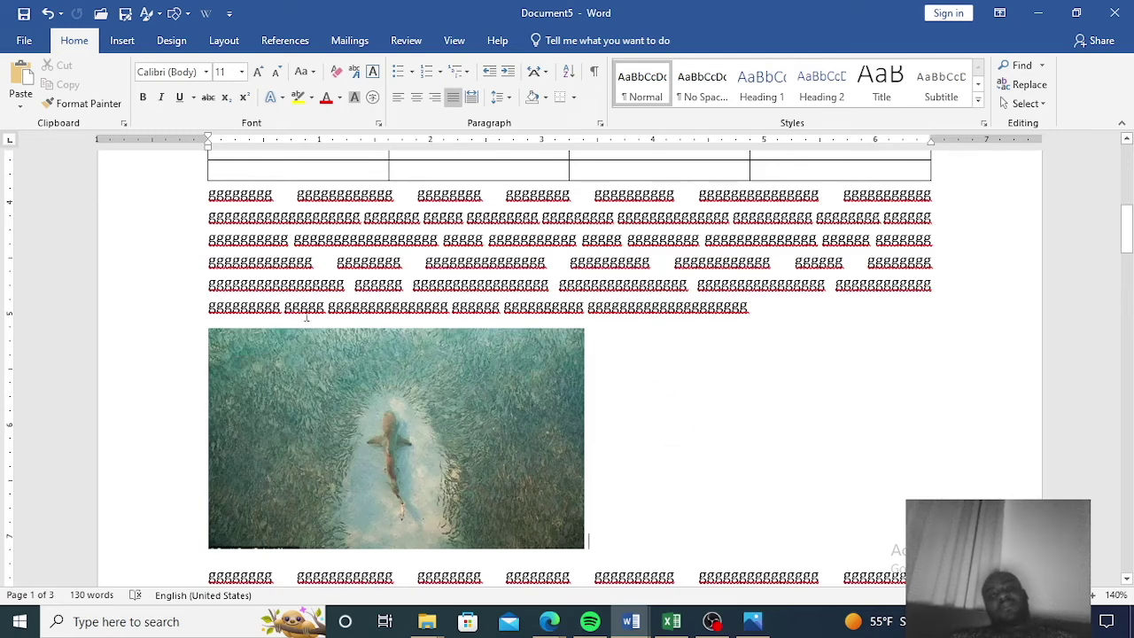
pyautogui.click(672, 316)
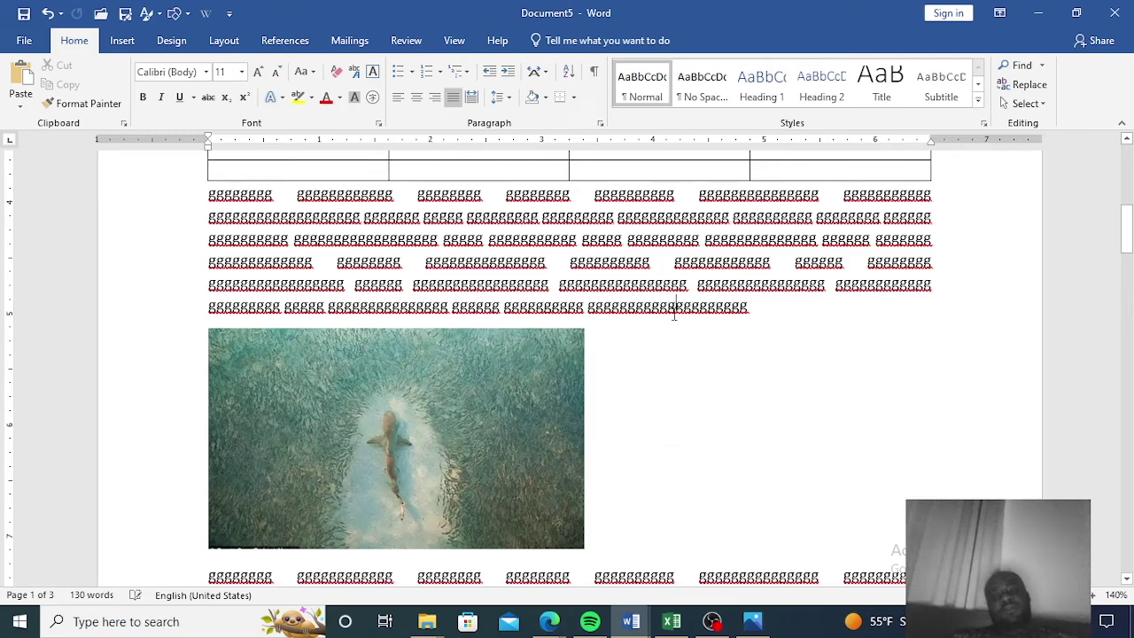
# - Insert spaces into two more of the long words in the paragraph of g letters above the shark picture
pyautogui.click(761, 284)
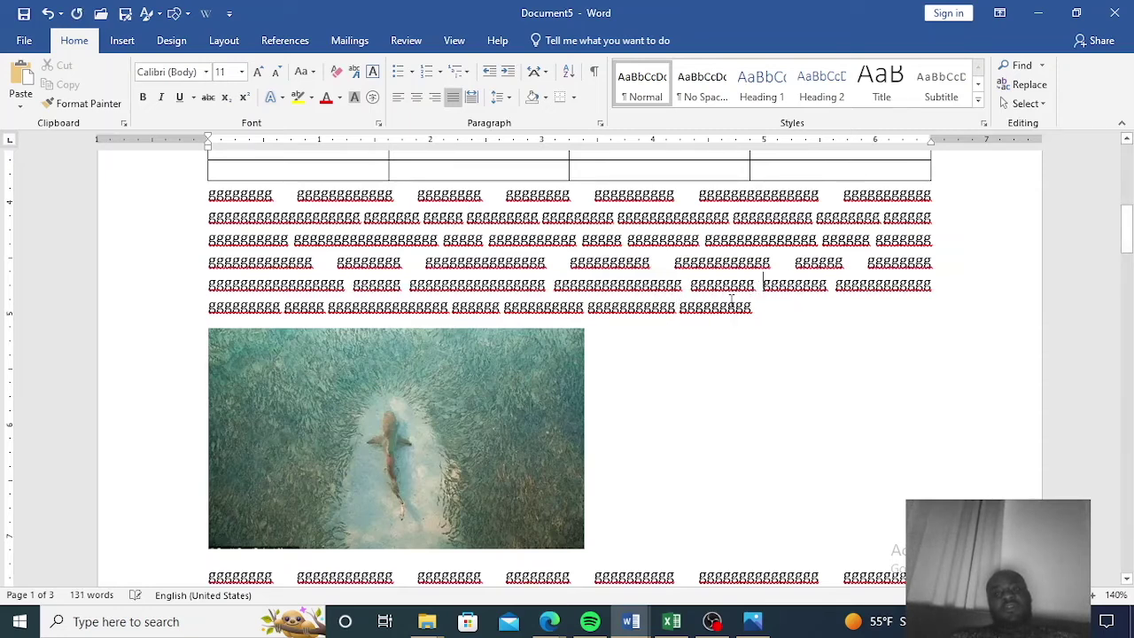
pyautogui.click(476, 284)
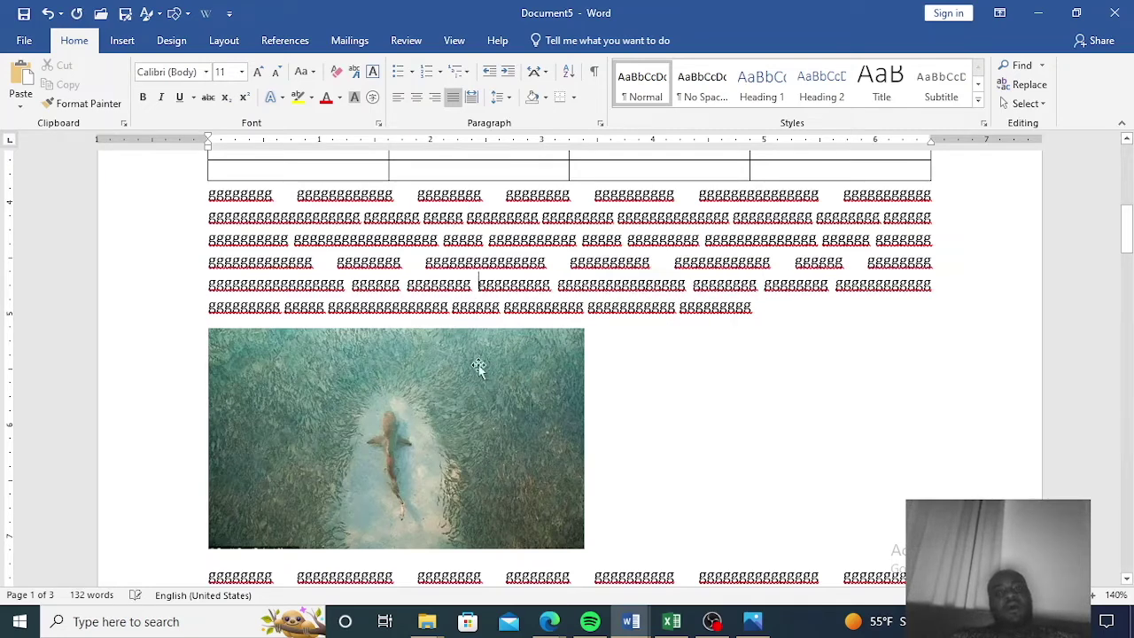
# - Set the shark picture's text wrapping to Square and move it up into the paragraph of g letters above it
pyautogui.click(465, 424)
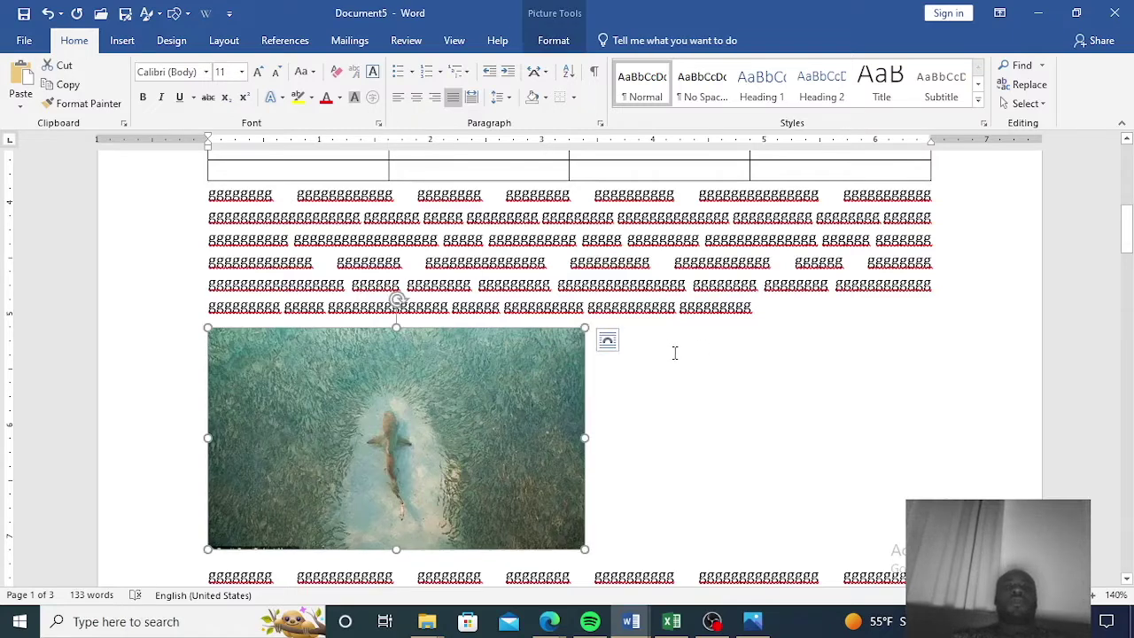
pyautogui.click(608, 341)
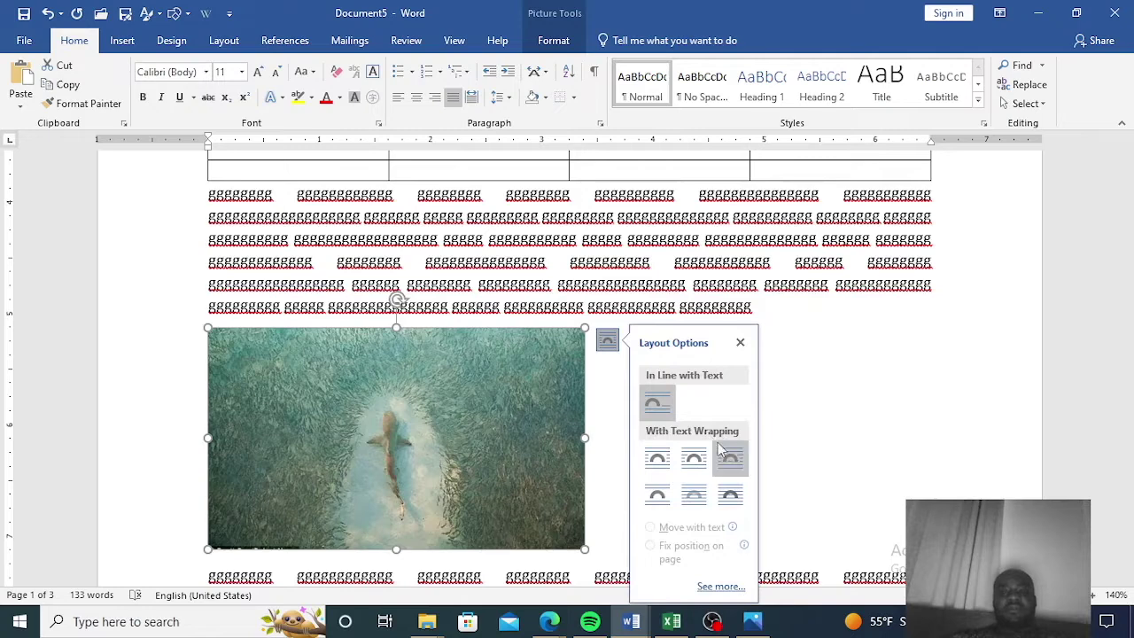
pyautogui.click(660, 460)
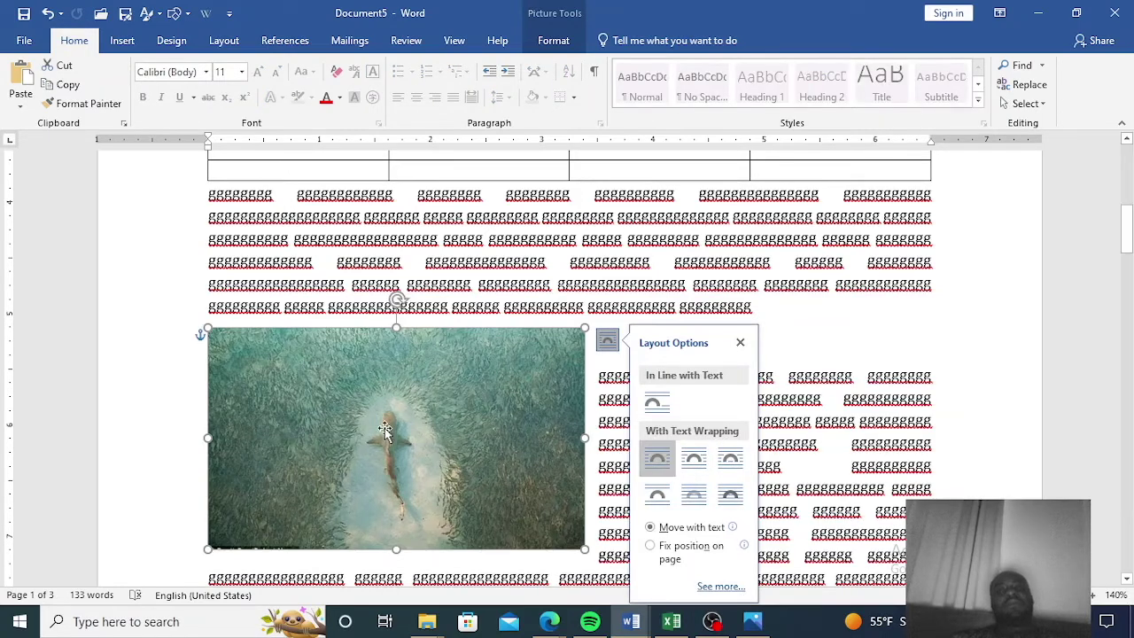
pyautogui.moveTo(396, 421); pyautogui.dragTo(401, 322)
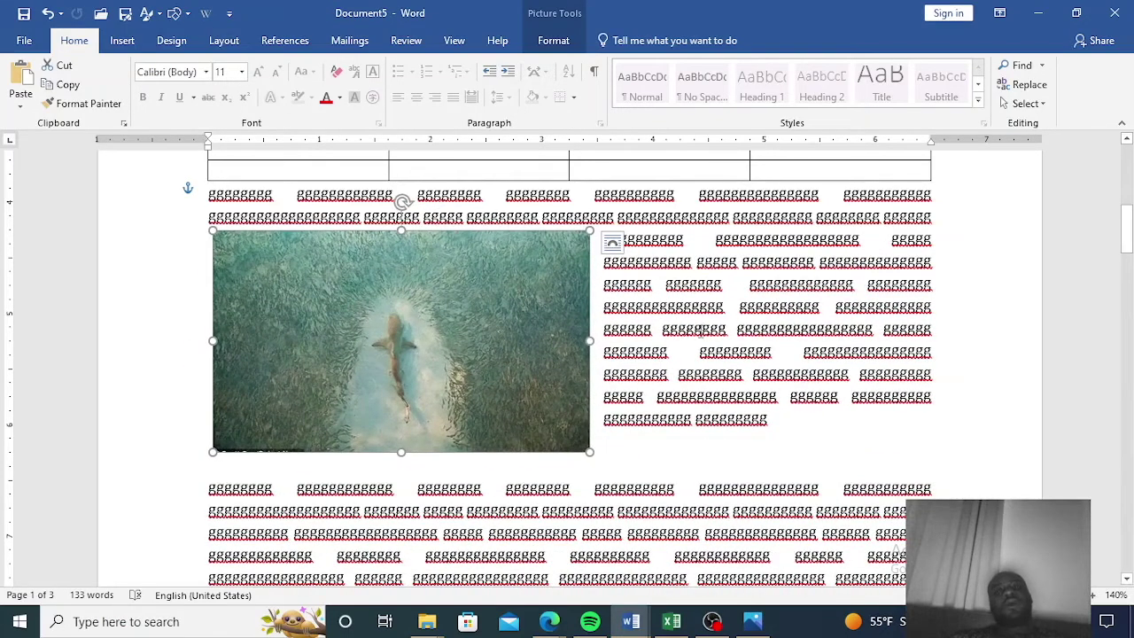
# - Delete the blank line before the lower paragraph of g letters so it moves up beside the shark picture
pyautogui.scroll(-3, 694, 334)
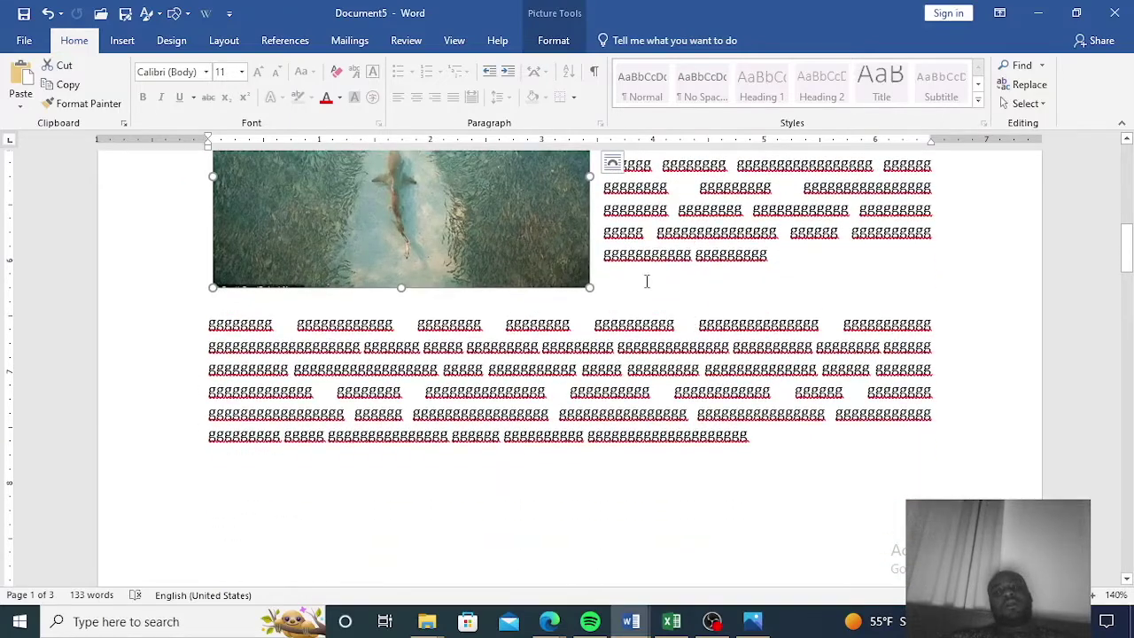
pyautogui.click(645, 281)
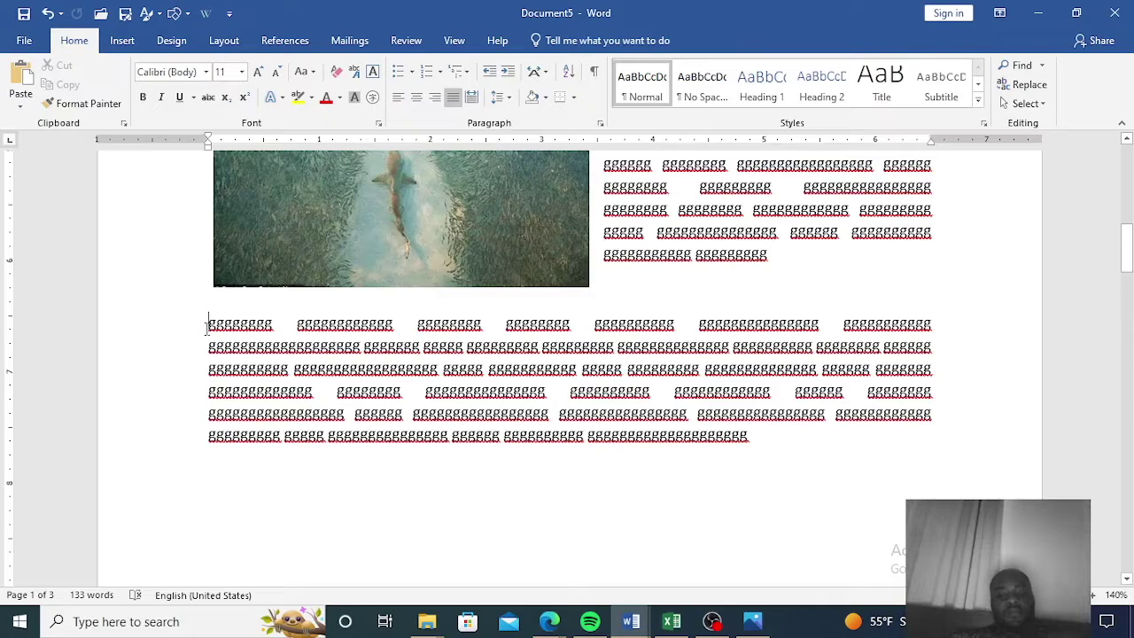
pyautogui.press('BackSpace')
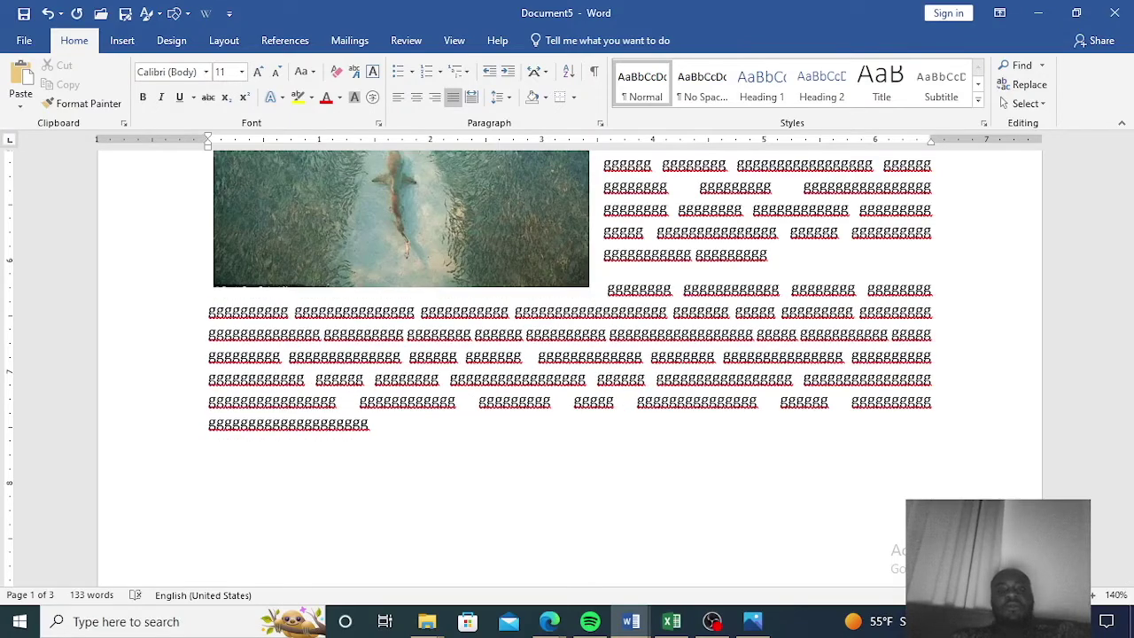
# - Examine how both paragraphs of g letters flow around the shark picture
pyautogui.scroll(4, 342, 365)
pyautogui.scroll(1, 342, 364)
pyautogui.moveTo(403, 370)
pyautogui.mouseDown()
pyautogui.moveTo(410, 389)
pyautogui.moveTo(478, 432)
pyautogui.moveTo(552, 425)
pyautogui.moveTo(579, 391)
pyautogui.moveTo(413, 372)
pyautogui.mouseUp()
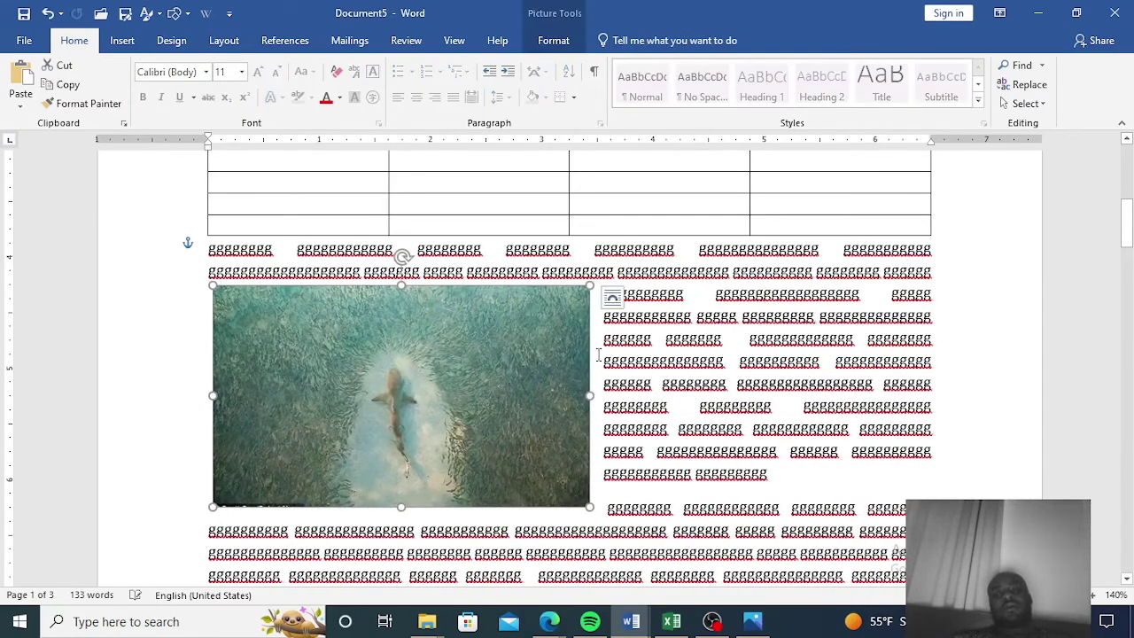
pyautogui.scroll(-5, 670, 536)
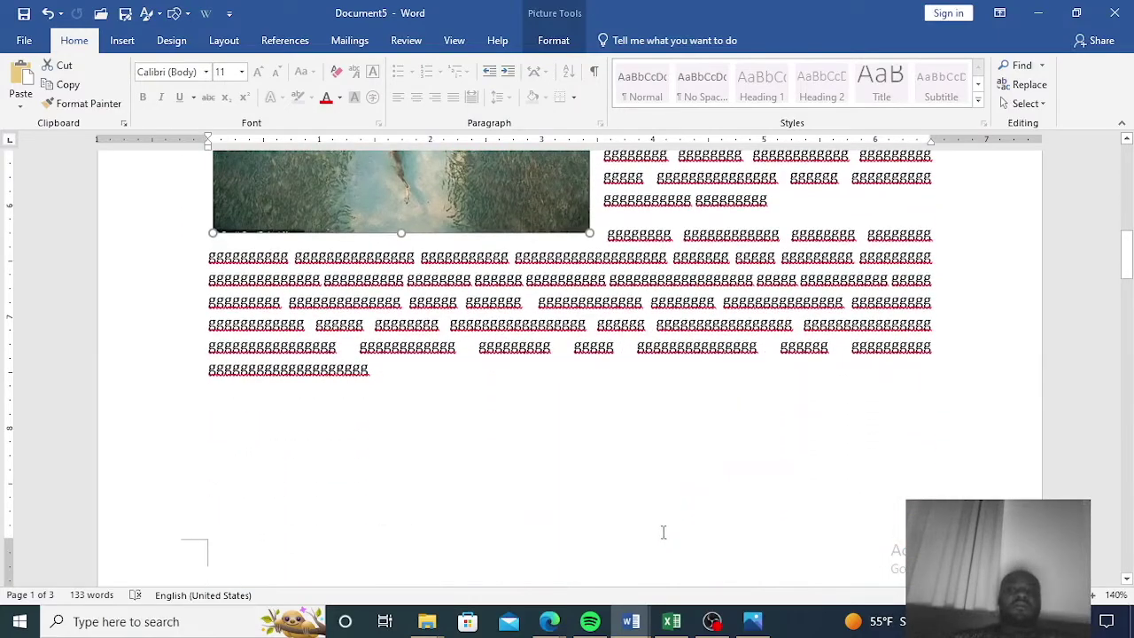
pyautogui.scroll(-6, 663, 531)
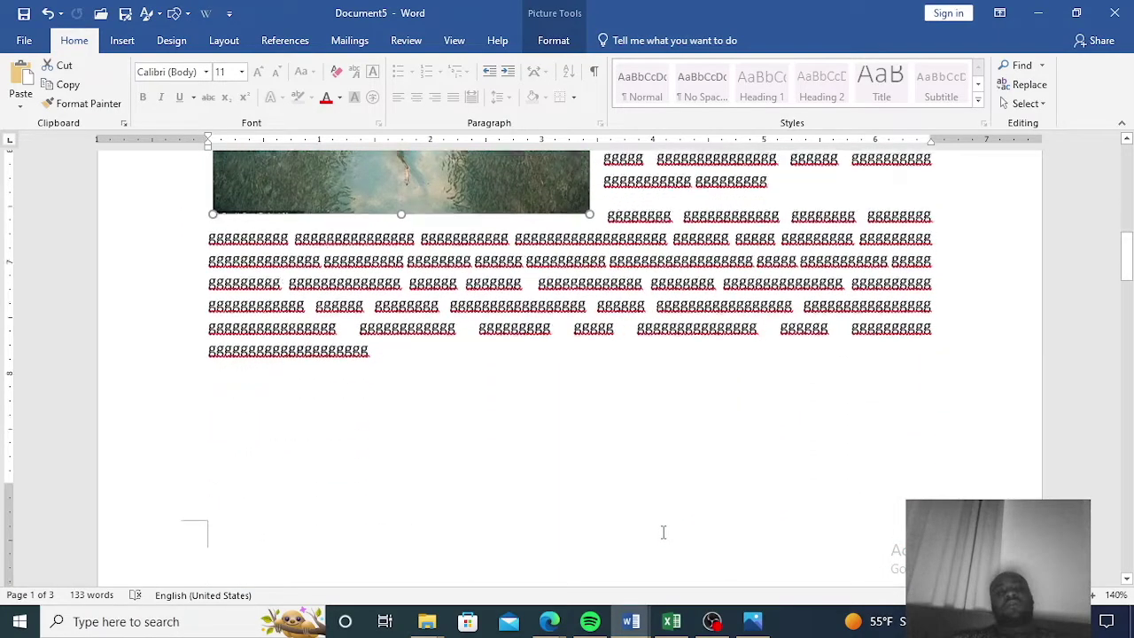
pyautogui.scroll(5, 662, 531)
pyautogui.scroll(5, 663, 531)
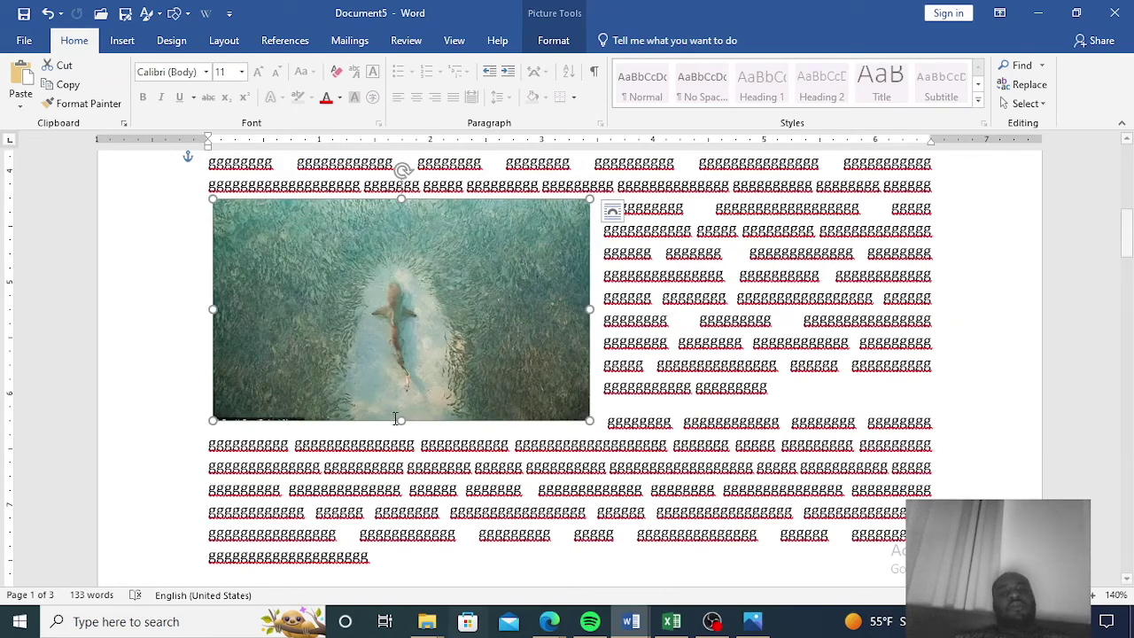
# - Edit the shark picture's wrap points, pulling the upper-right and lower-left corner points inward over the image
pyautogui.rightClick(397, 279)
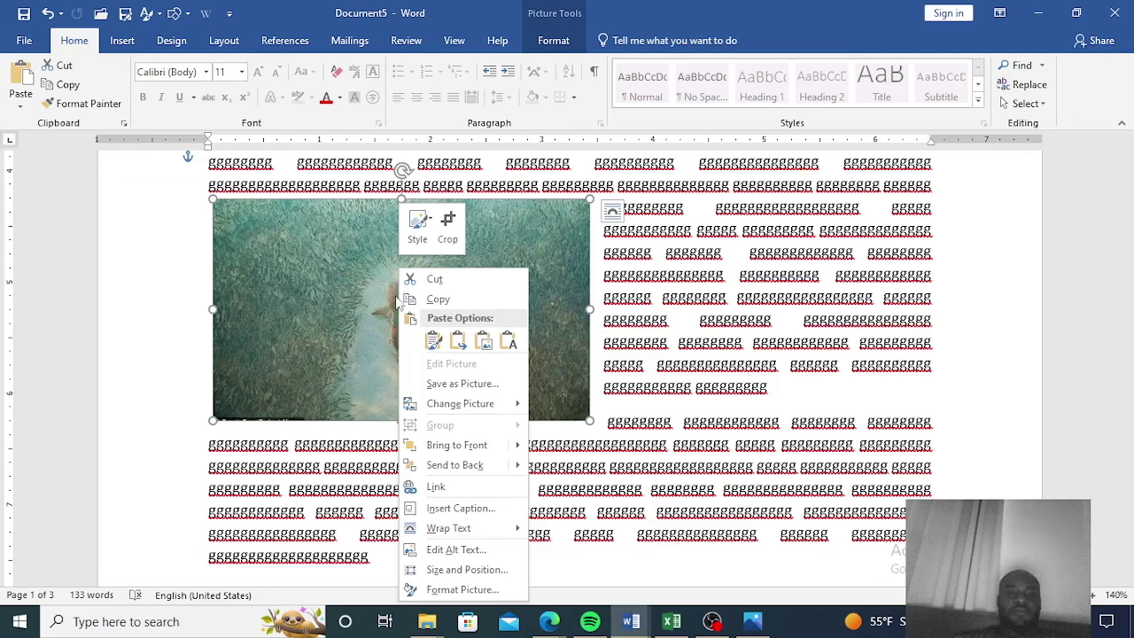
pyautogui.moveTo(454, 540)
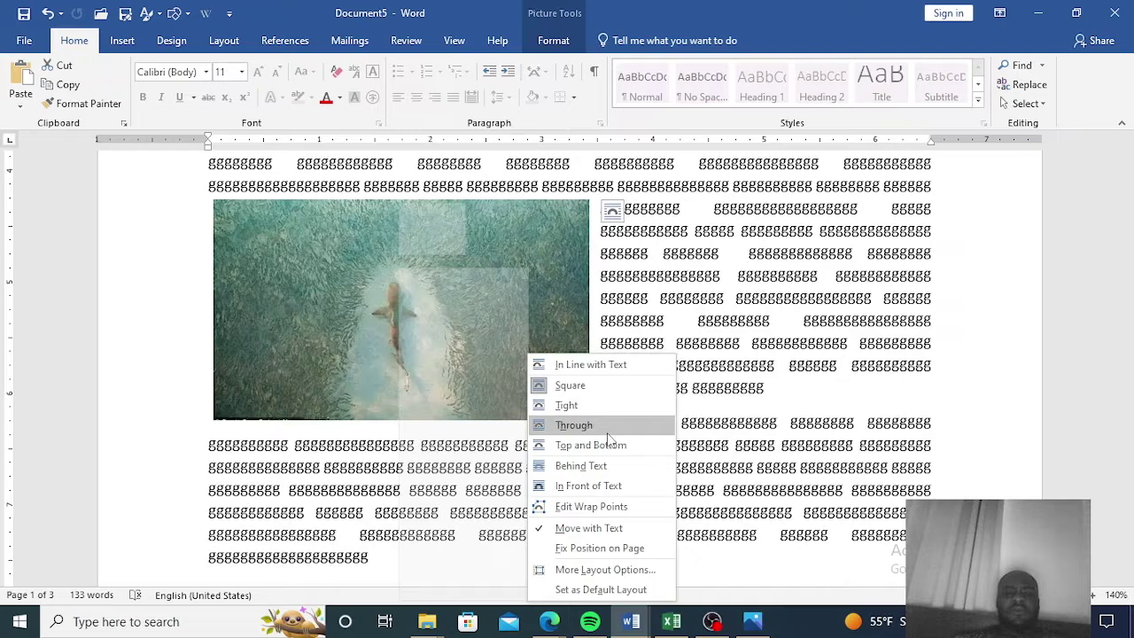
pyautogui.click(590, 507)
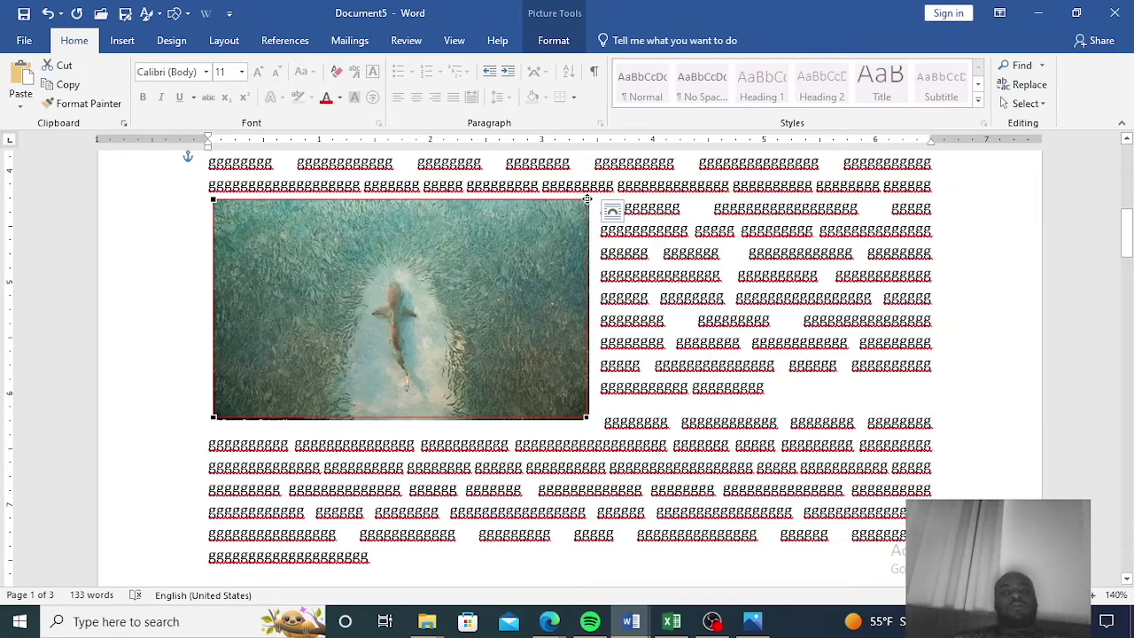
pyautogui.moveTo(587, 200); pyautogui.dragTo(537, 254)
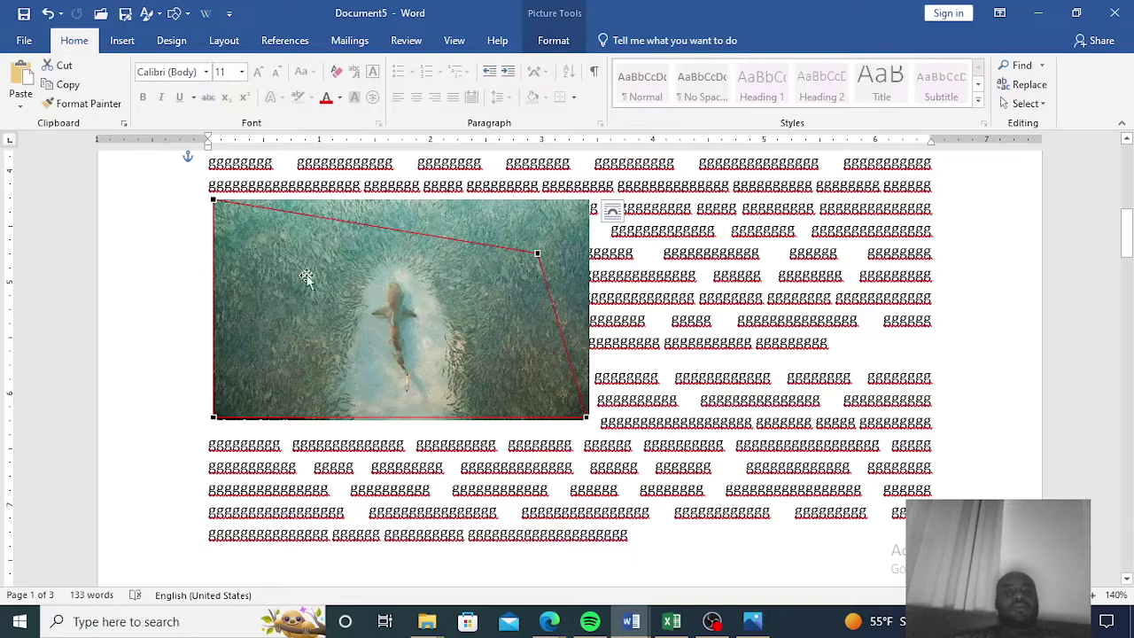
pyautogui.moveTo(212, 417); pyautogui.dragTo(229, 396)
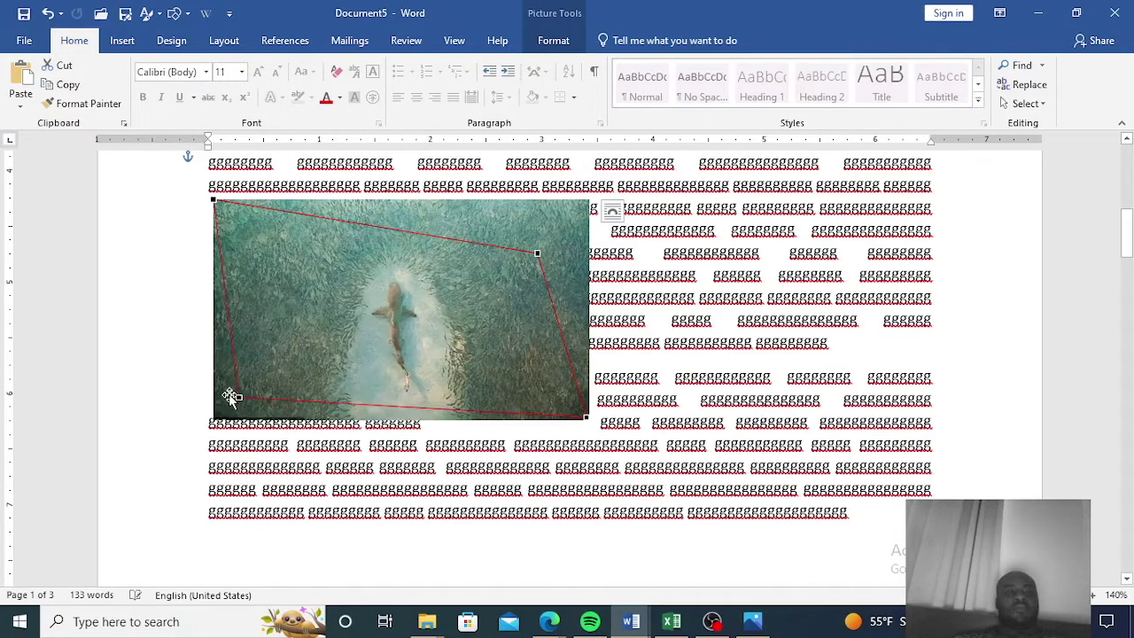
pyautogui.click(189, 369)
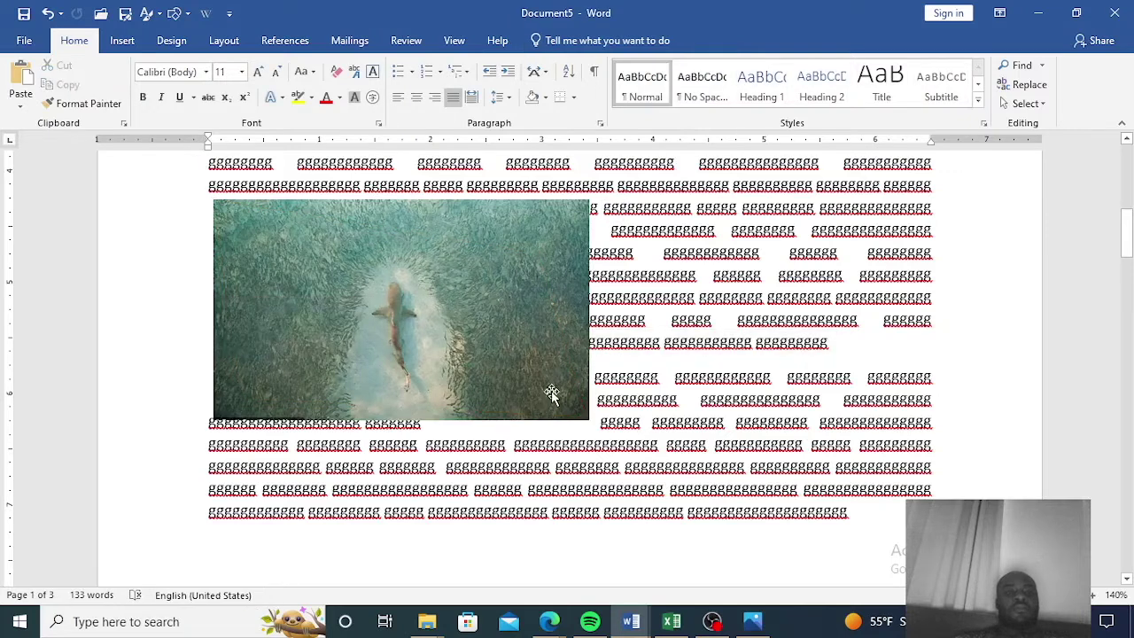
# - Nudge the shark picture slightly, and undo that move together with the wrap point edits
pyautogui.click(543, 361)
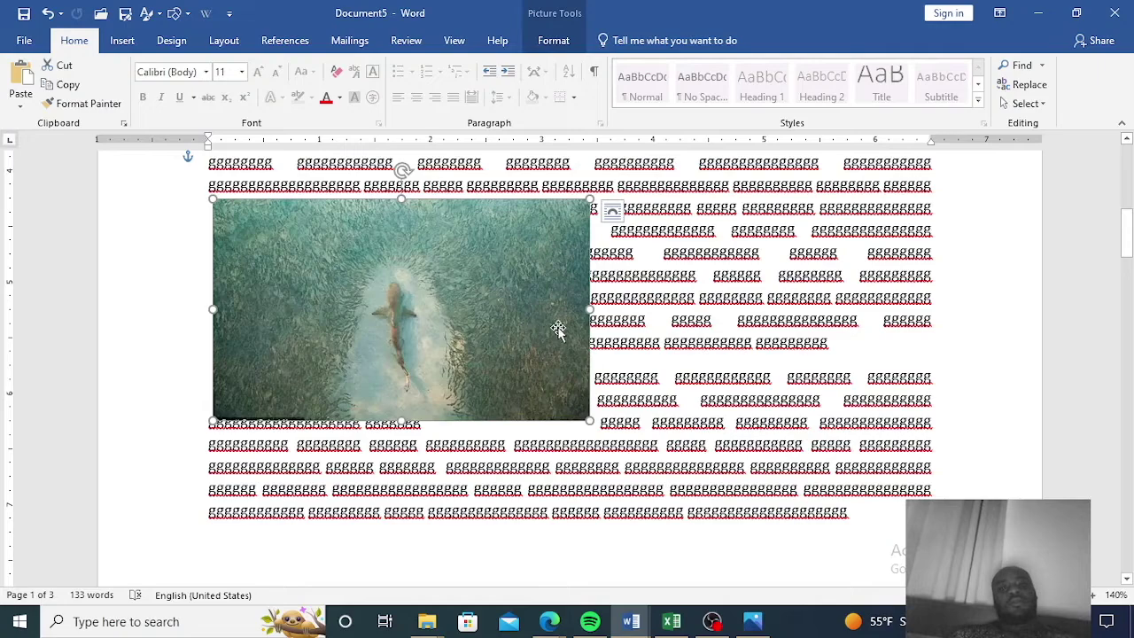
pyautogui.moveTo(534, 289)
pyautogui.mouseDown()
pyautogui.moveTo(422, 331)
pyautogui.moveTo(496, 336)
pyautogui.moveTo(595, 313)
pyautogui.moveTo(506, 305)
pyautogui.moveTo(541, 331)
pyautogui.moveTo(542, 306)
pyautogui.mouseUp()
pyautogui.click(49, 16)
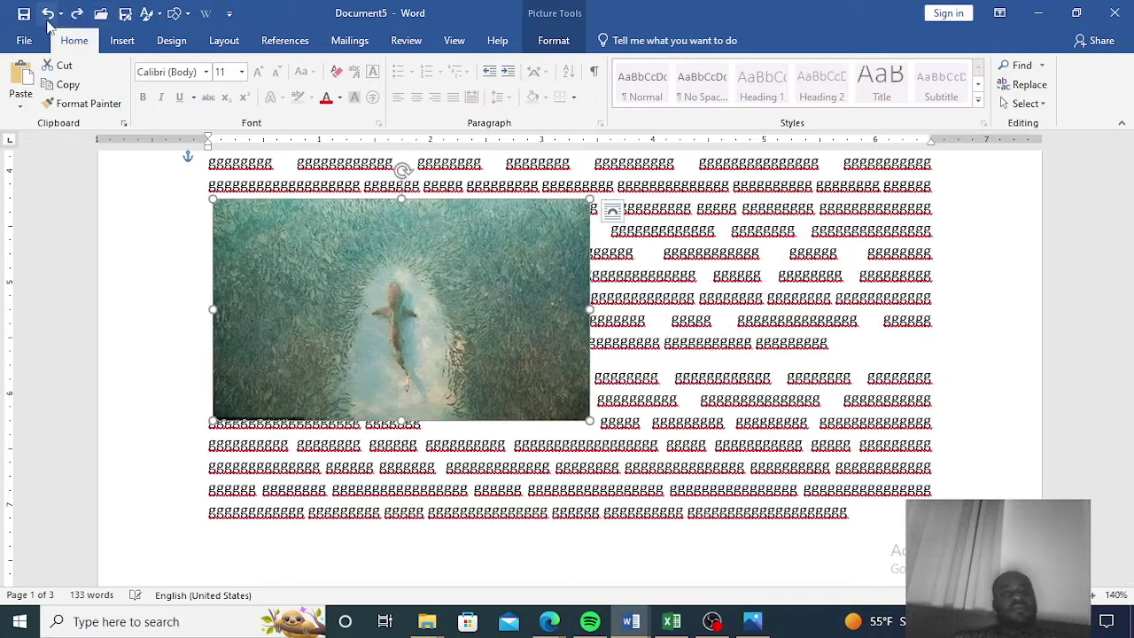
pyautogui.click(48, 16)
pyautogui.click(49, 16)
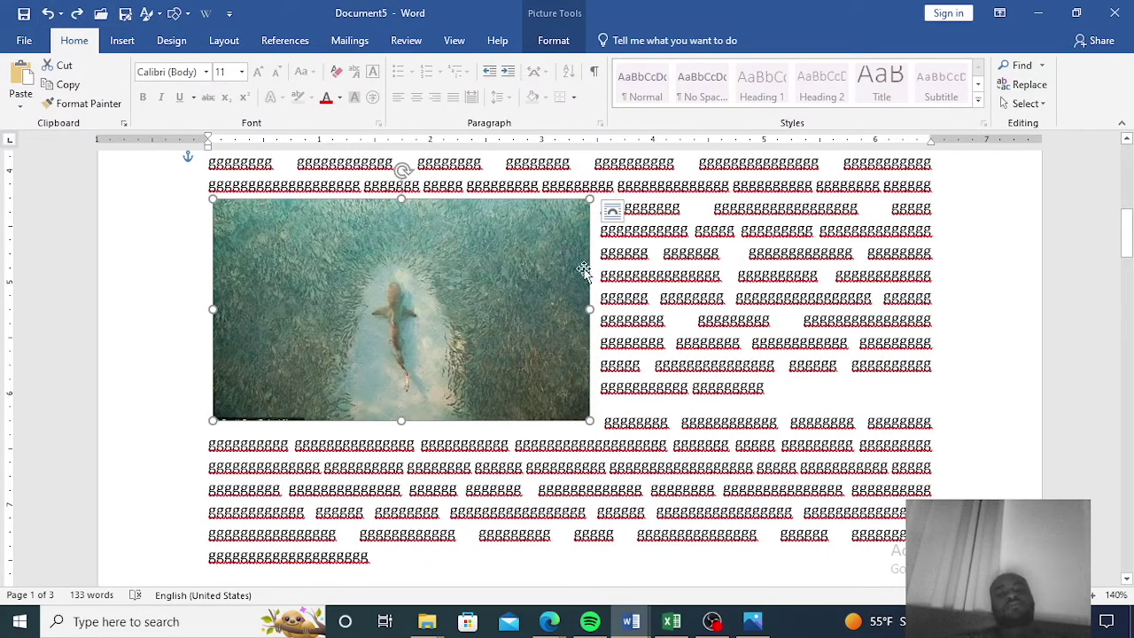
pyautogui.rightClick(477, 324)
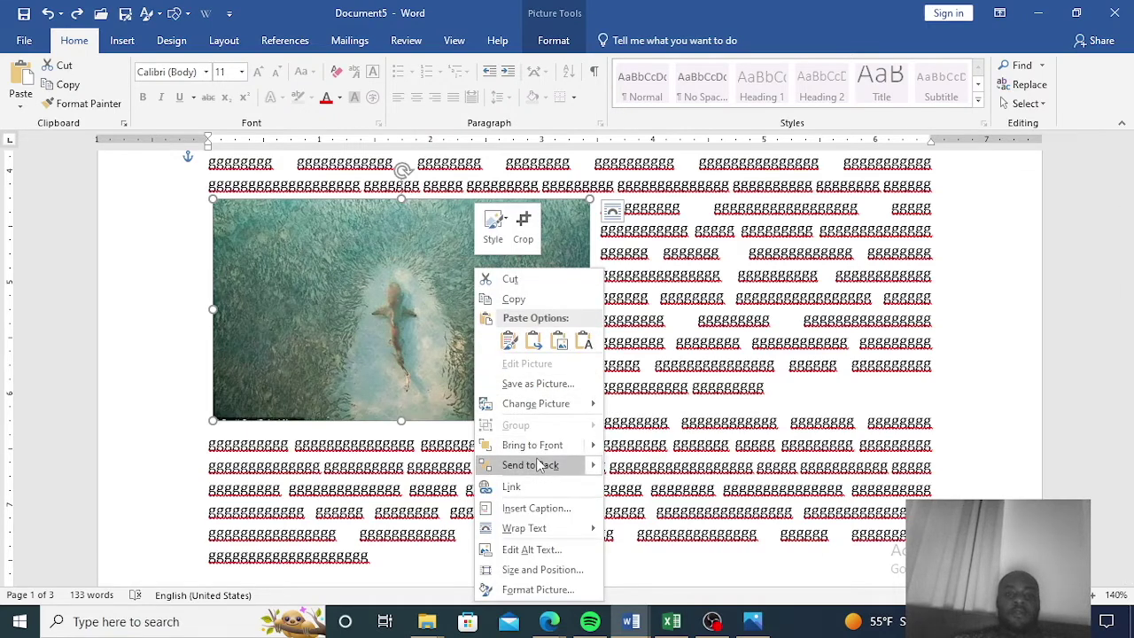
pyautogui.click(357, 349)
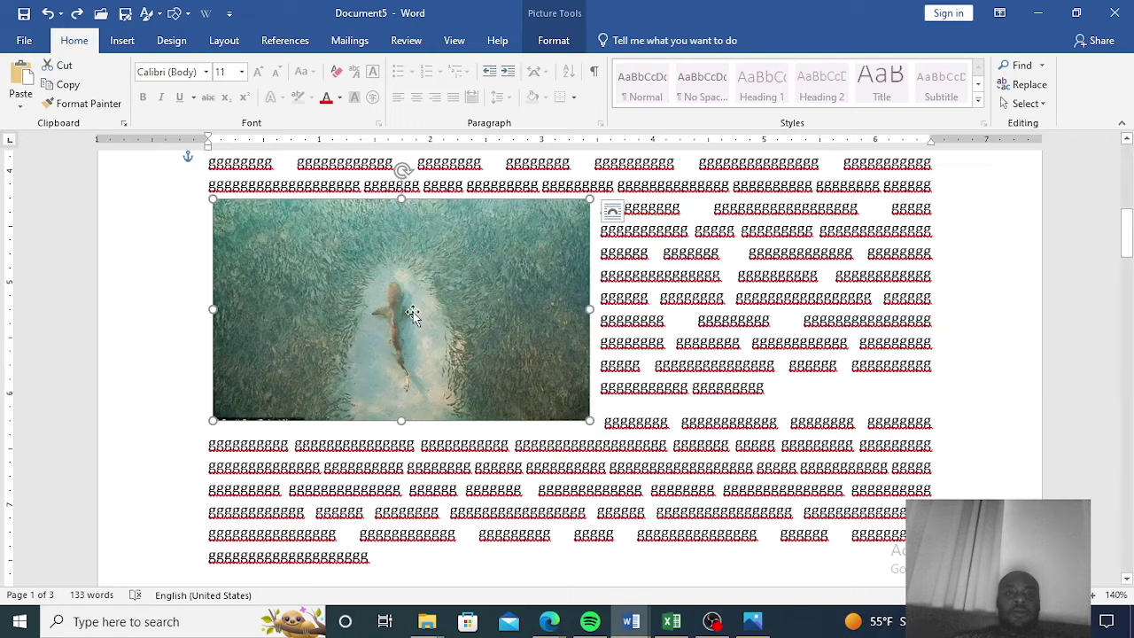
pyautogui.click(553, 41)
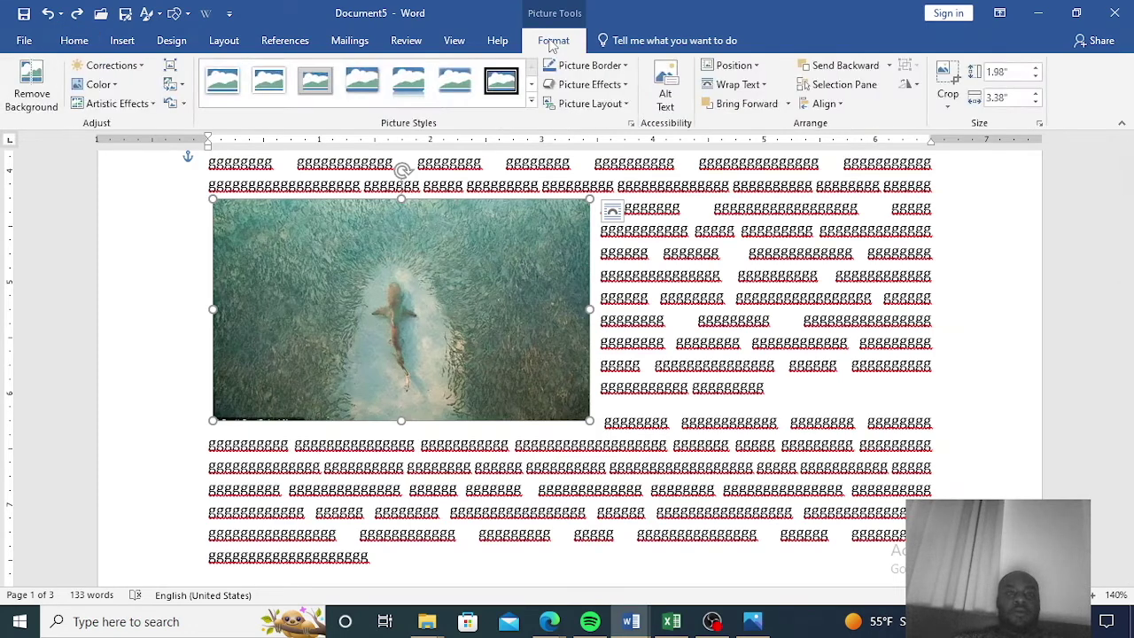
pyautogui.click(662, 361)
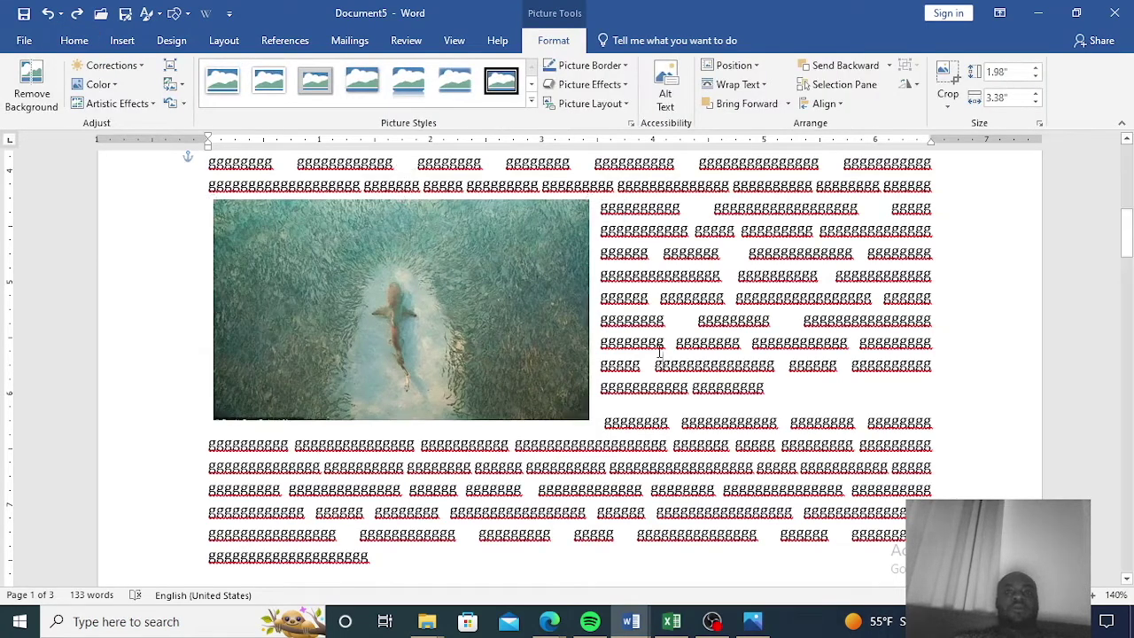
# - Try to insert an online picture beside the shark picture and dismiss the online picture window
pyautogui.click(124, 43)
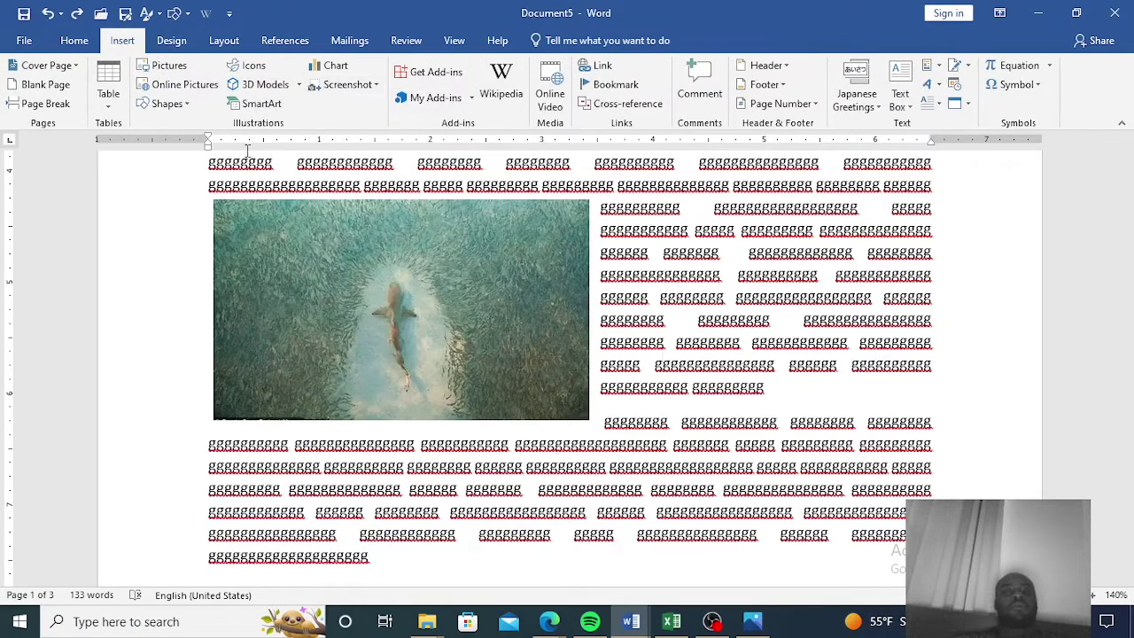
pyautogui.click(177, 85)
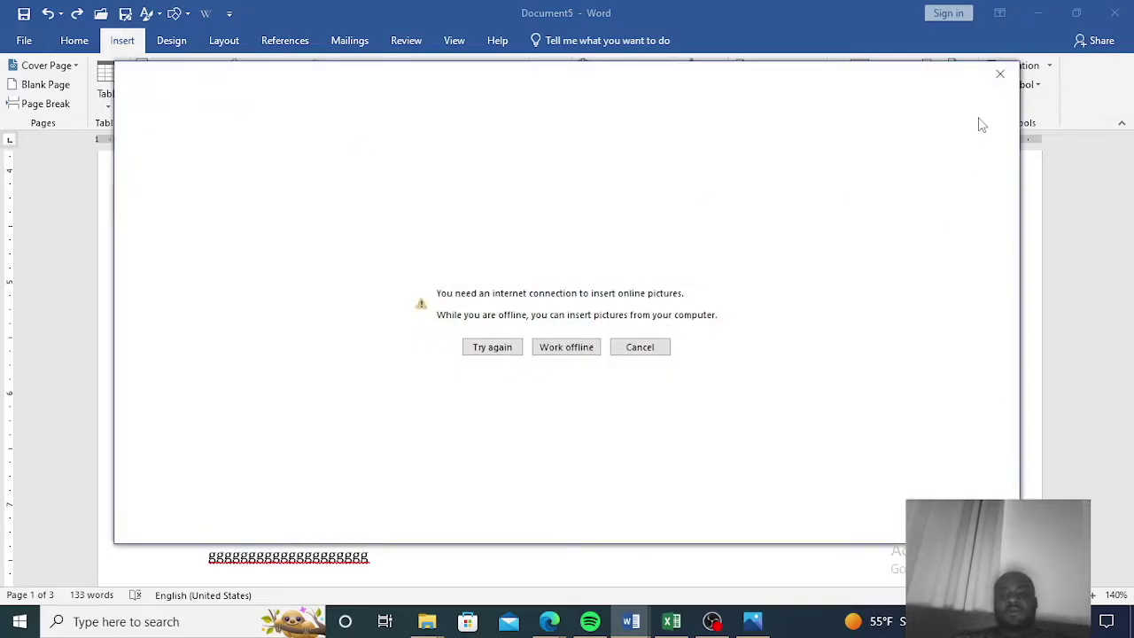
pyautogui.click(999, 74)
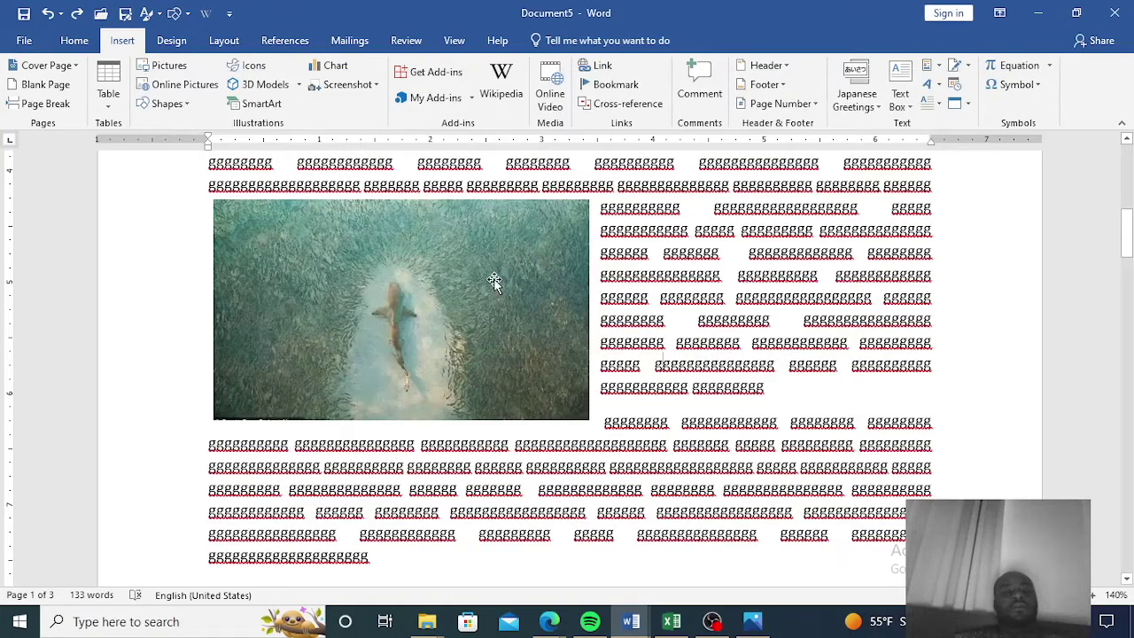
# - Apply Remove Background to the shark picture and discard all of the background removal changes
pyautogui.scroll(3, 493, 282)
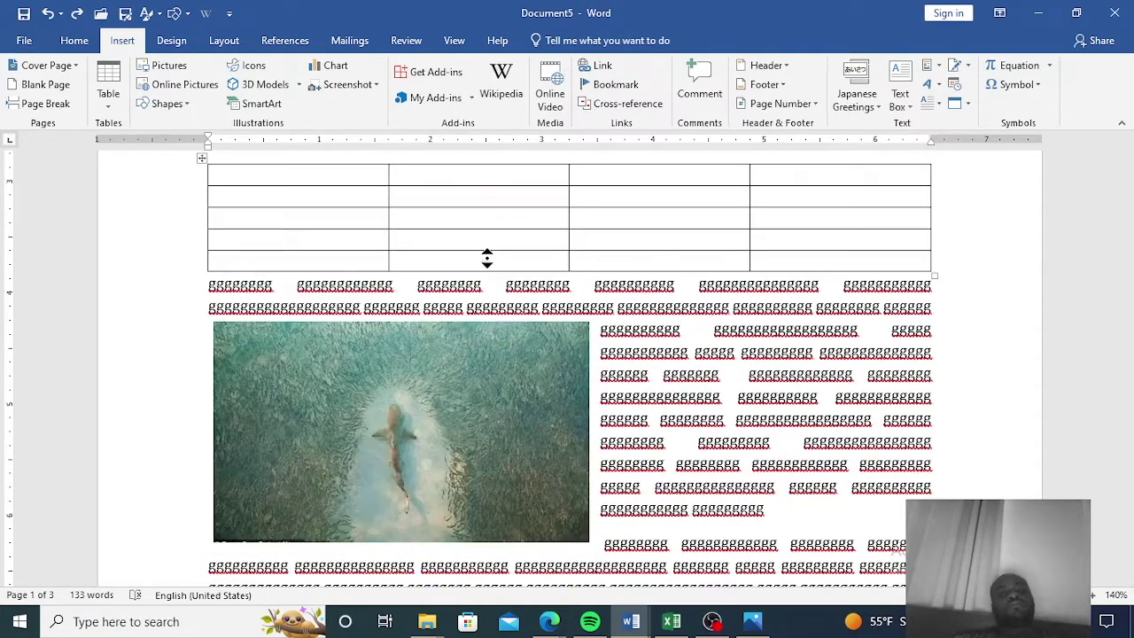
pyautogui.click(478, 423)
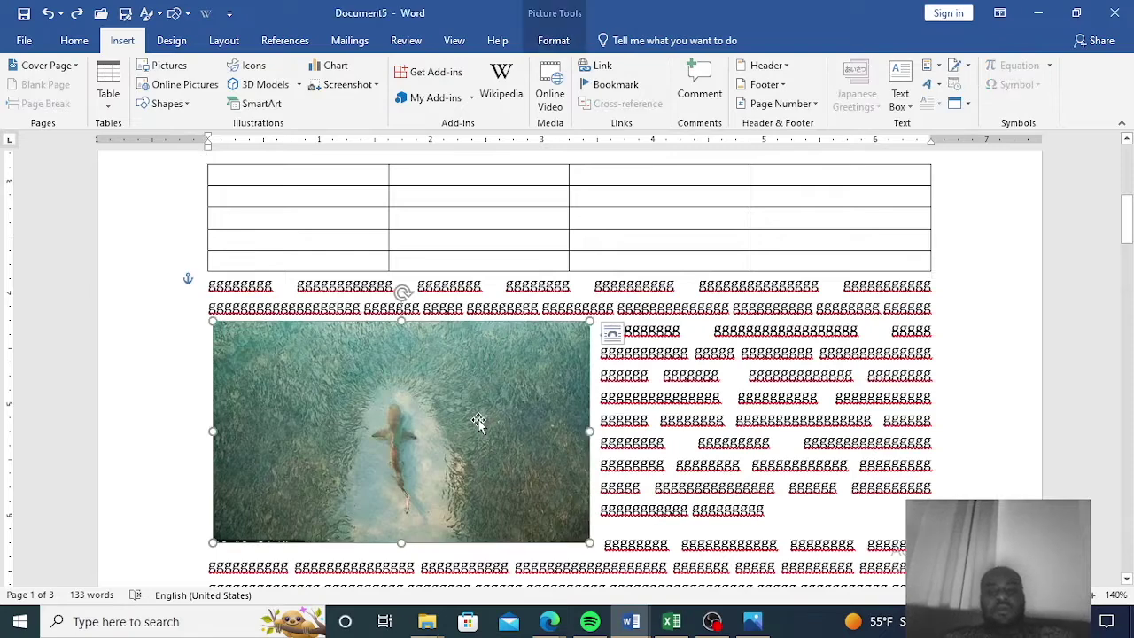
pyautogui.click(553, 41)
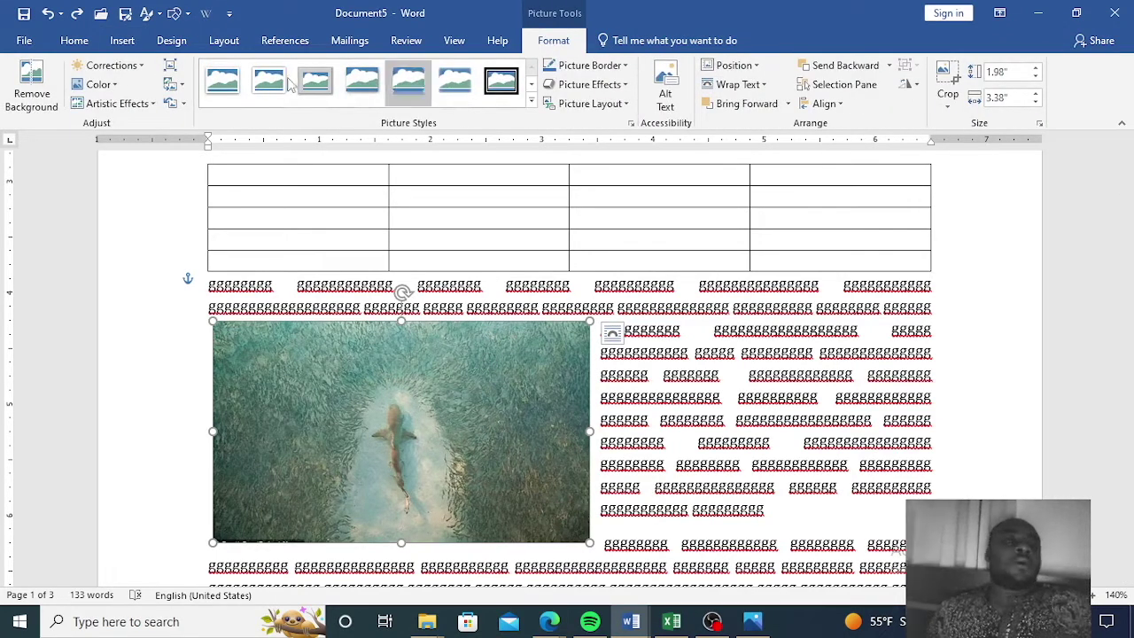
pyautogui.click(46, 103)
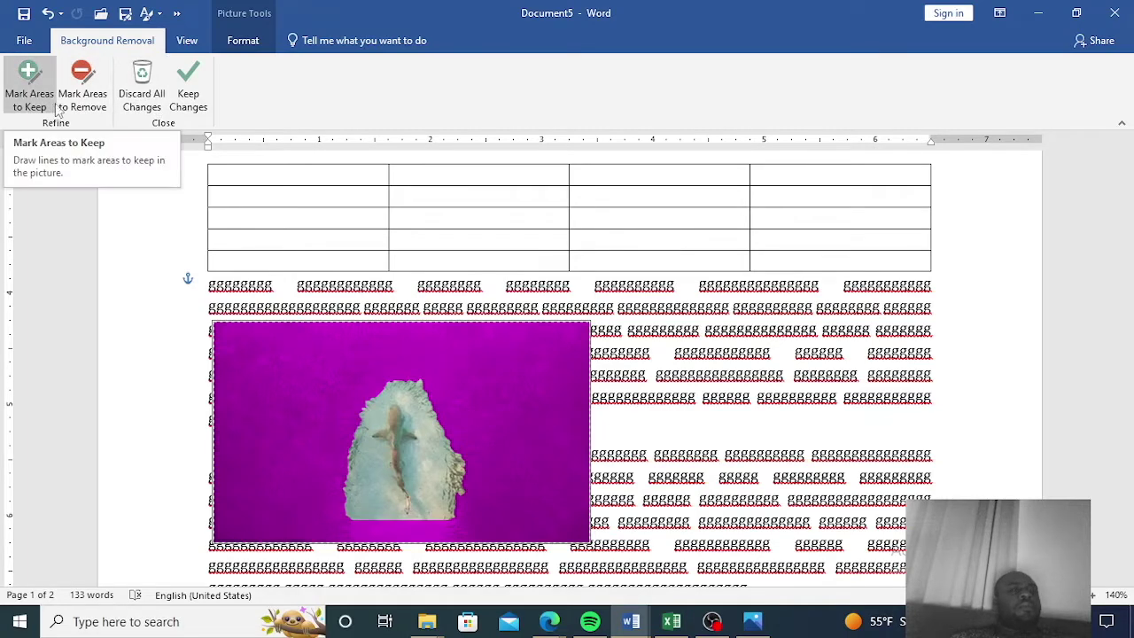
pyautogui.click(154, 101)
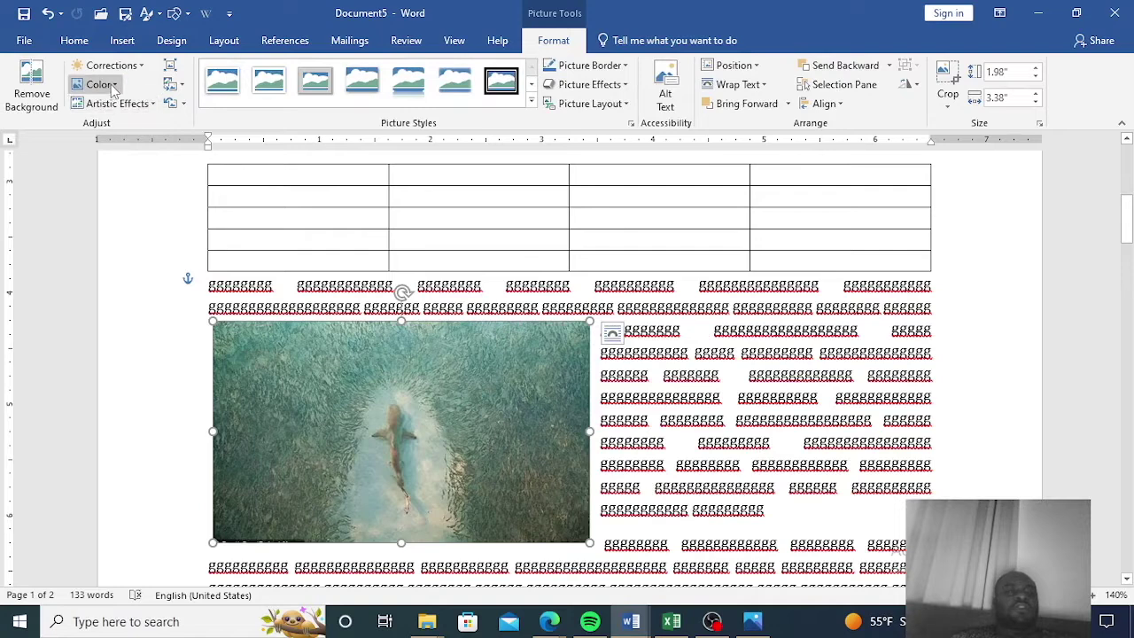
# - Look over the color presets for the shark picture and open its artistic effects options
pyautogui.click(112, 88)
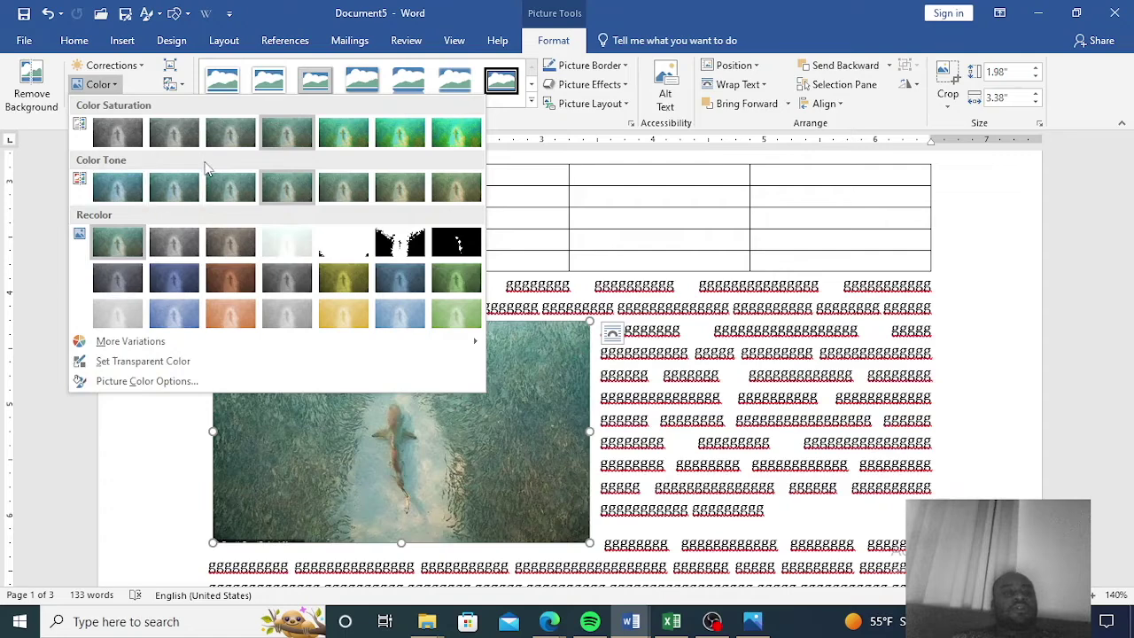
pyautogui.click(41, 271)
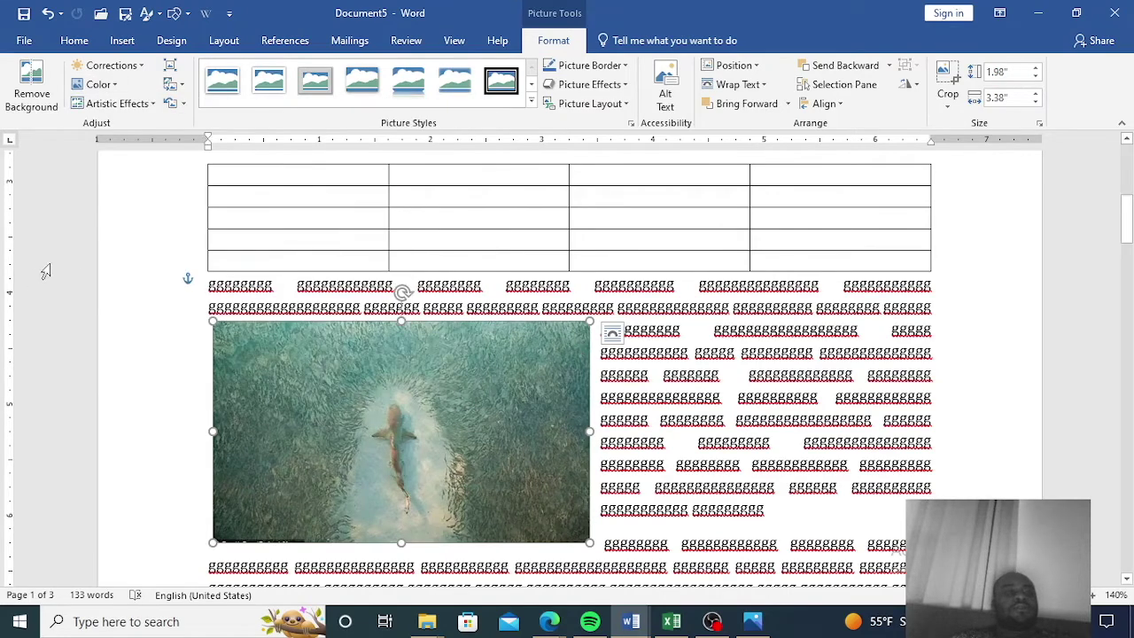
pyautogui.click(156, 105)
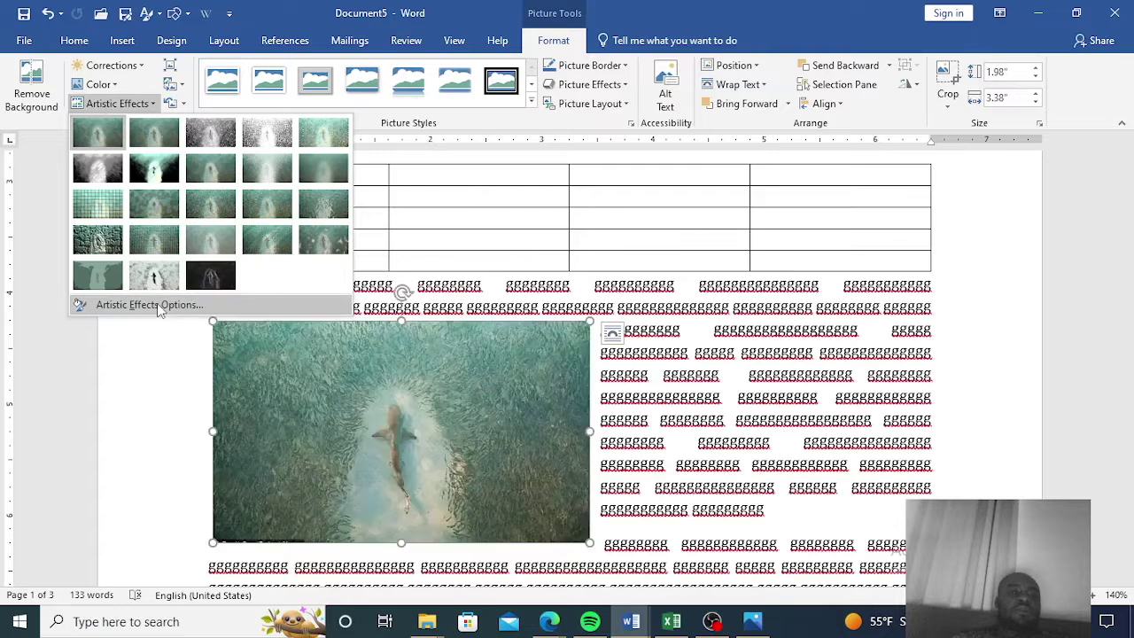
pyautogui.click(149, 305)
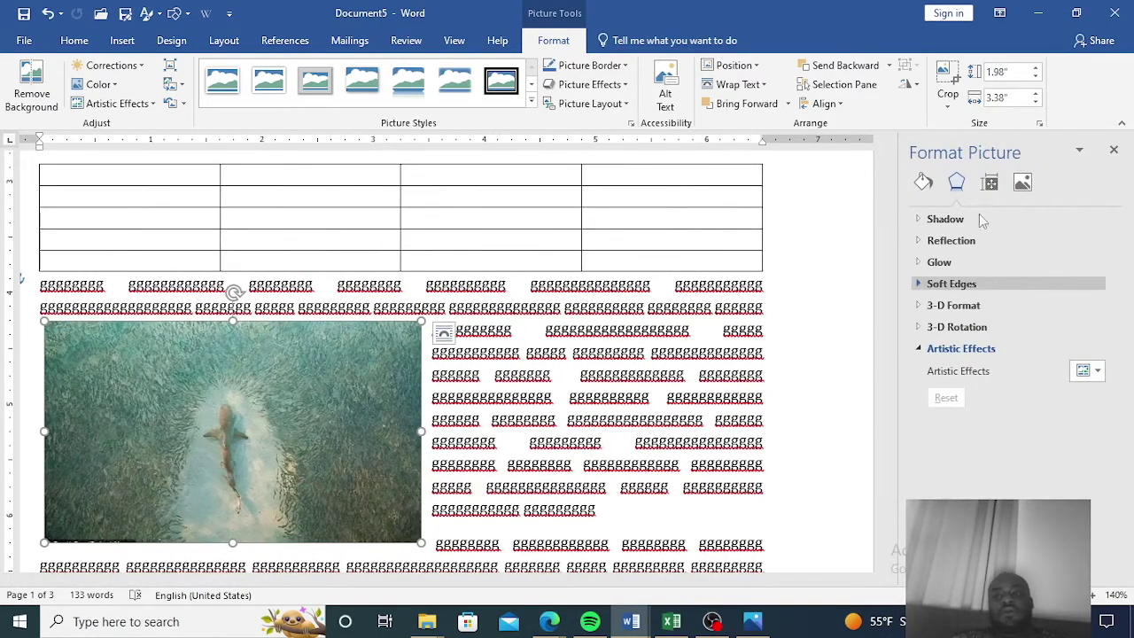
# - Apply the dark artistic effect with glowing outlines, the last one offered, to the shark picture and dismiss the formatting options
pyautogui.click(153, 103)
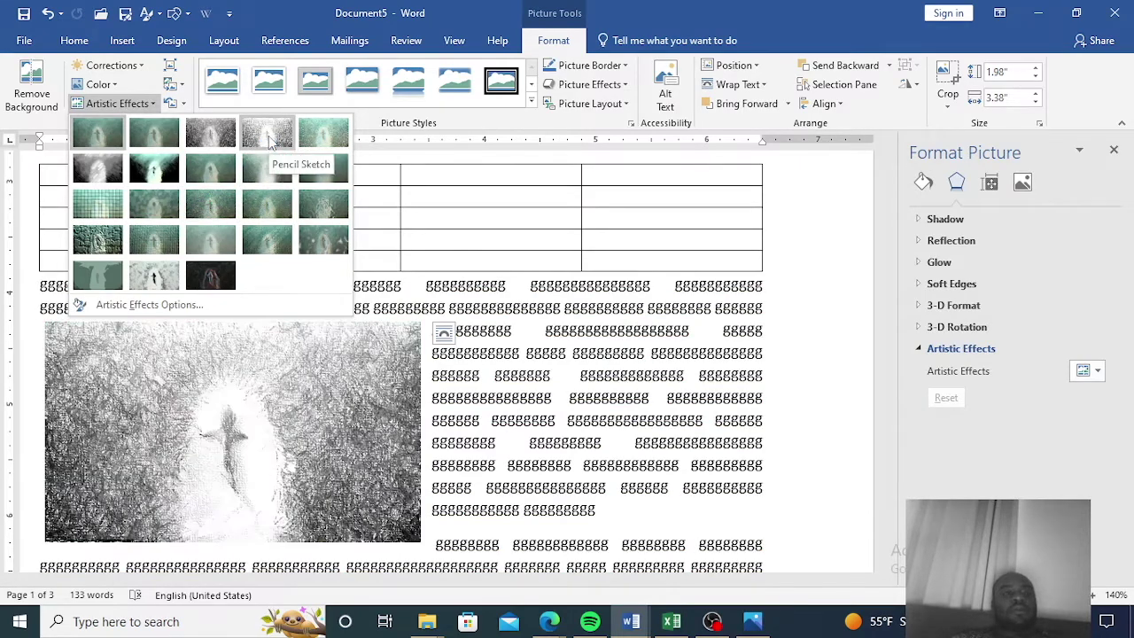
pyautogui.click(211, 275)
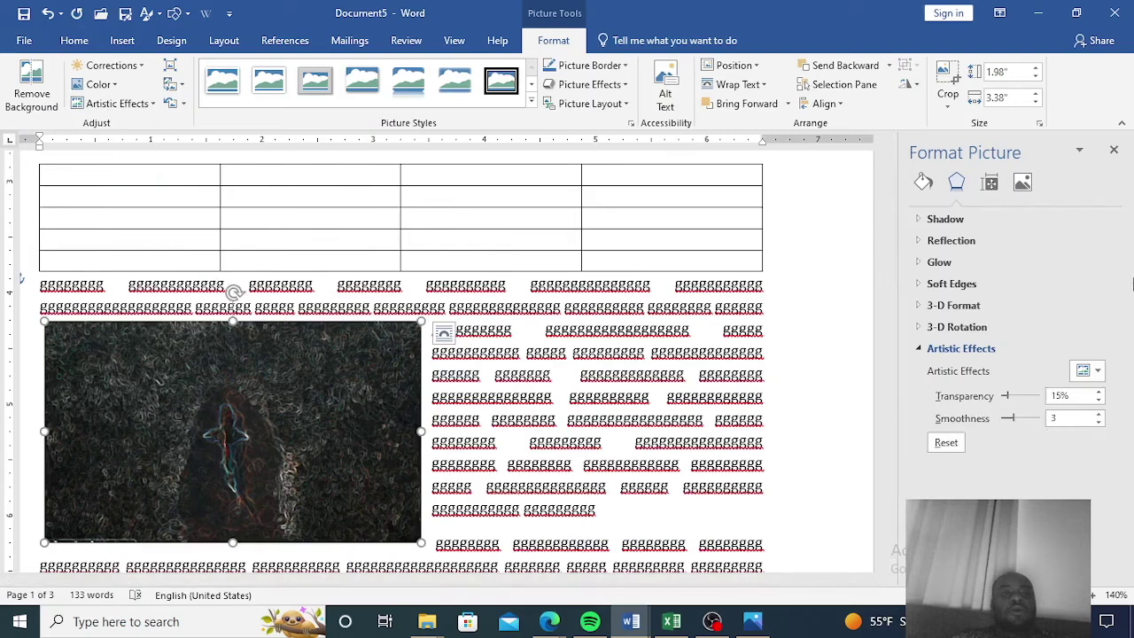
pyautogui.click(1115, 149)
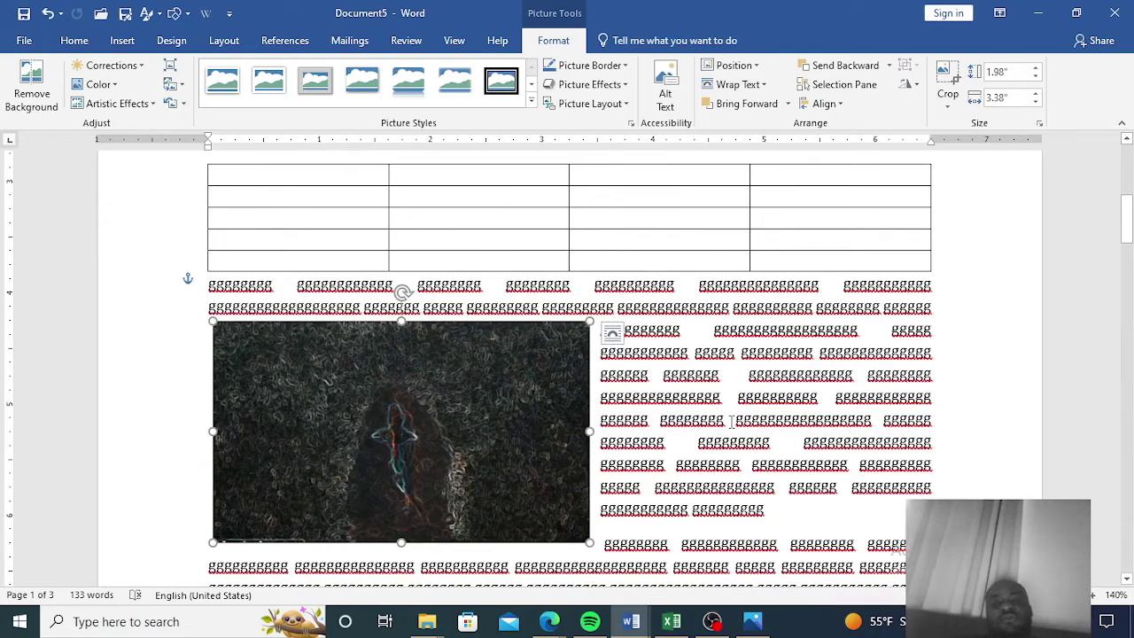
# - Crop both sides of the shark picture to a width of about 2.43" and move it to the page's left margin
pyautogui.scroll(3, 673, 398)
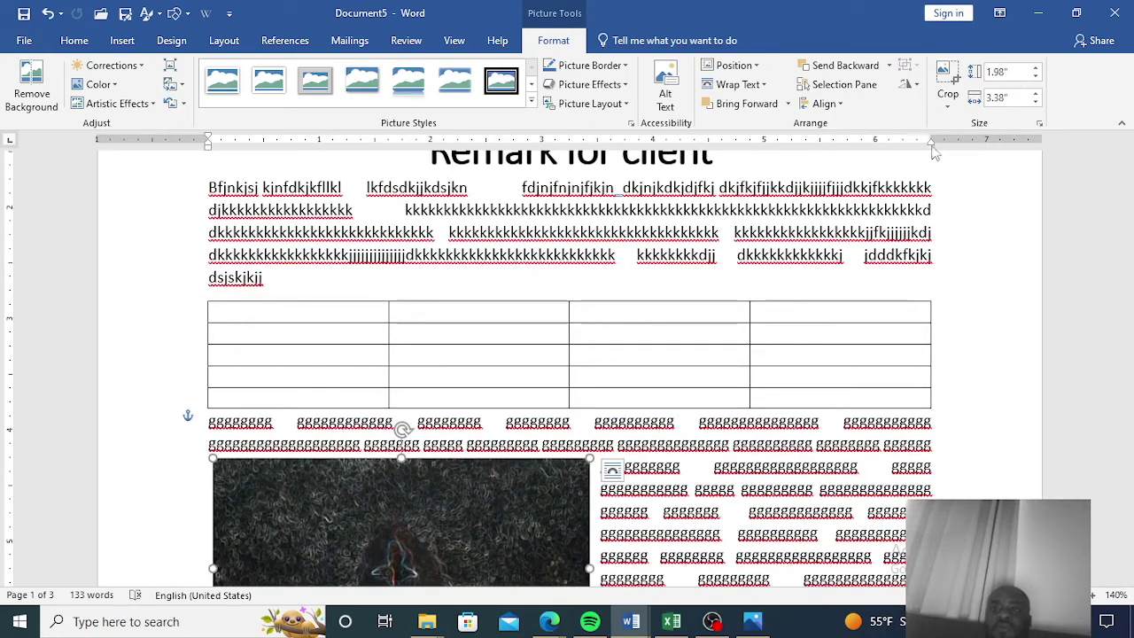
pyautogui.scroll(-3, 574, 312)
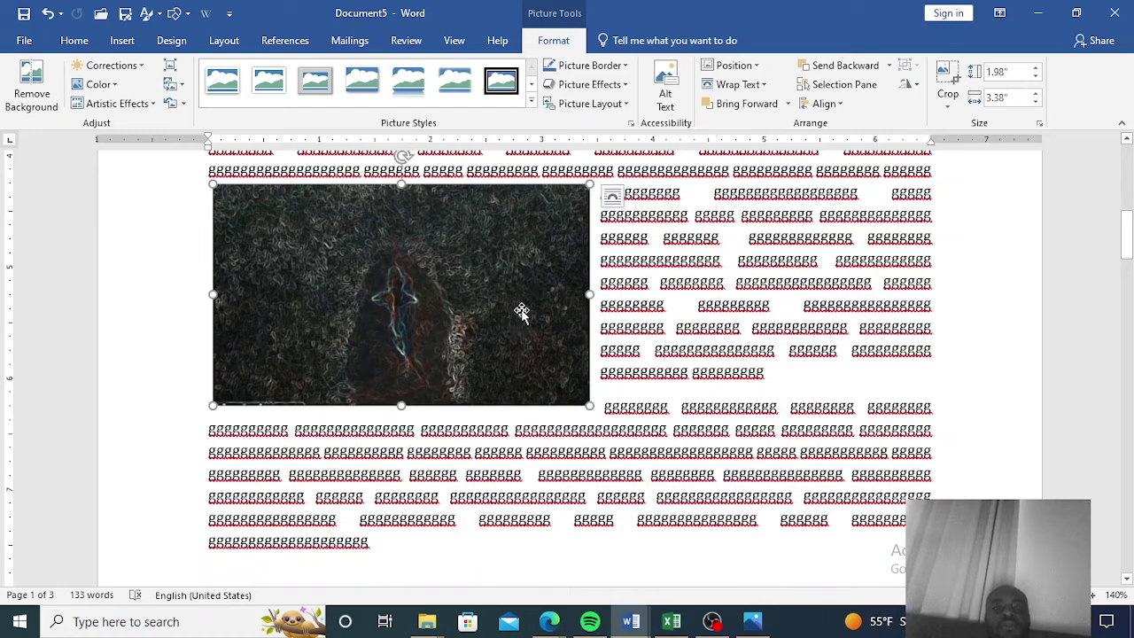
pyautogui.click(950, 78)
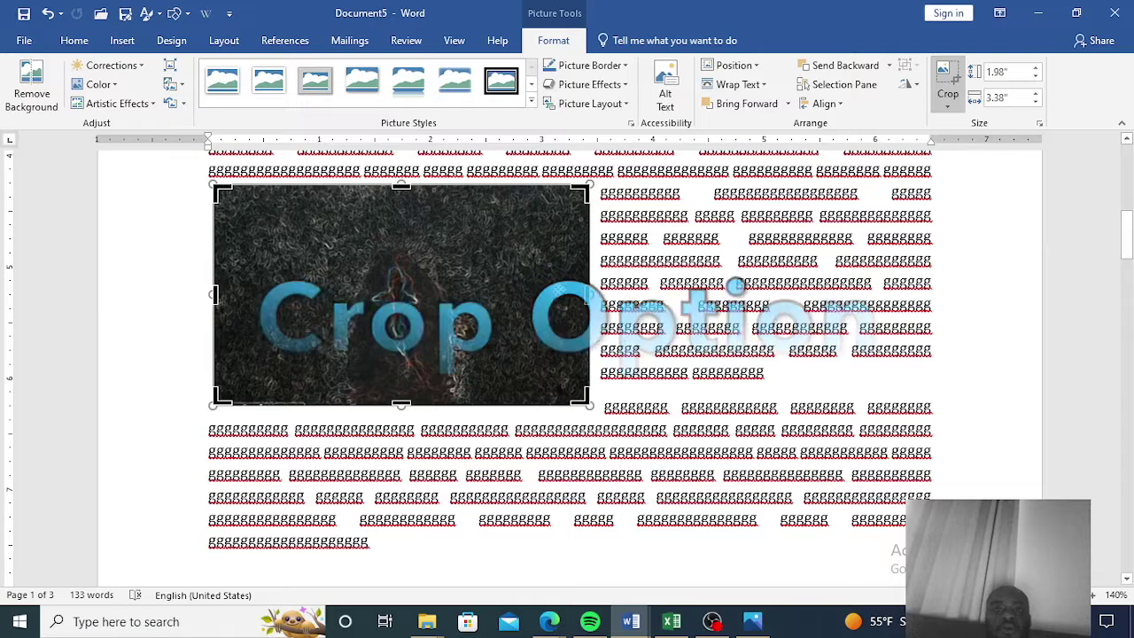
pyautogui.moveTo(589, 295); pyautogui.dragTo(540, 295)
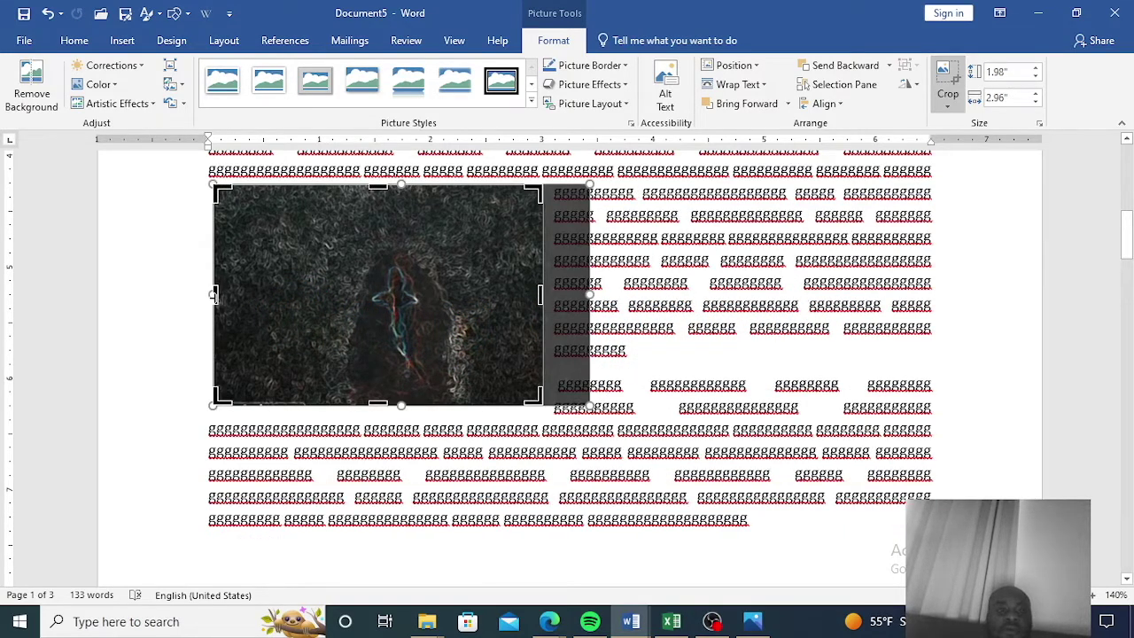
pyautogui.moveTo(213, 295); pyautogui.dragTo(273, 298)
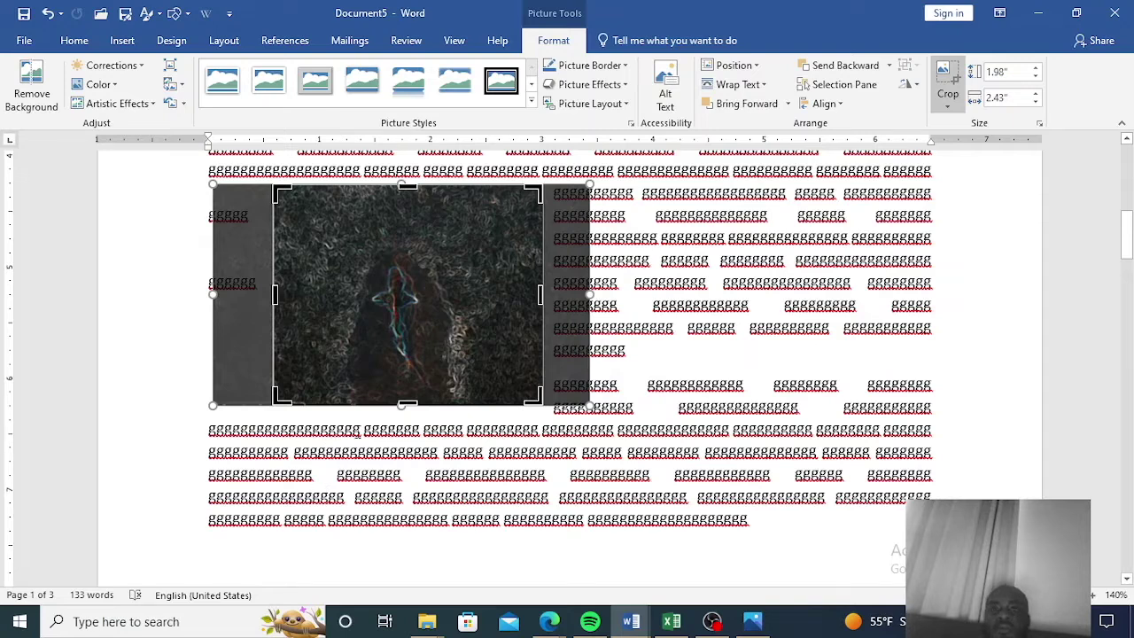
pyautogui.click(467, 431)
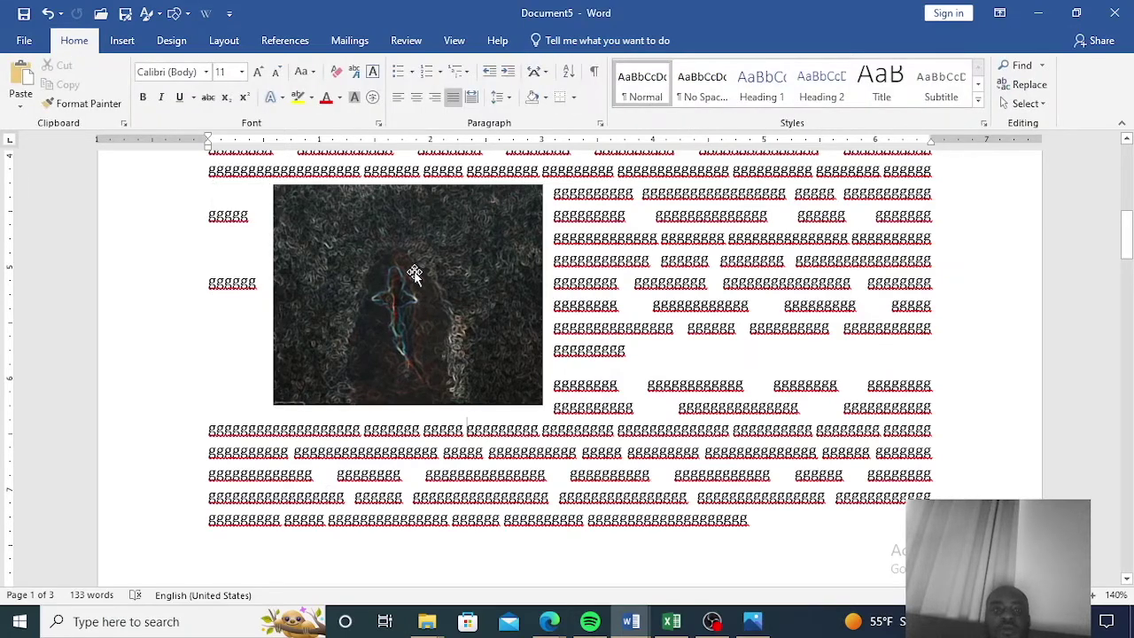
pyautogui.moveTo(403, 275); pyautogui.dragTo(327, 276)
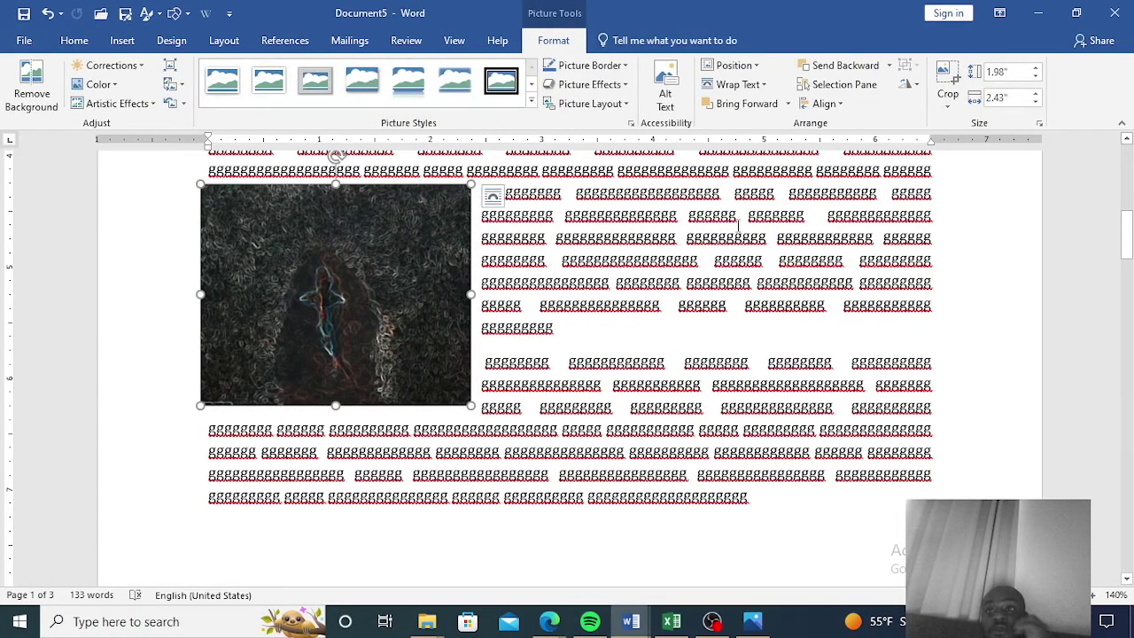
# - Crop the shark picture to the partial circle shape with a missing upper-right quarter, and undo that crop
pyautogui.click(947, 98)
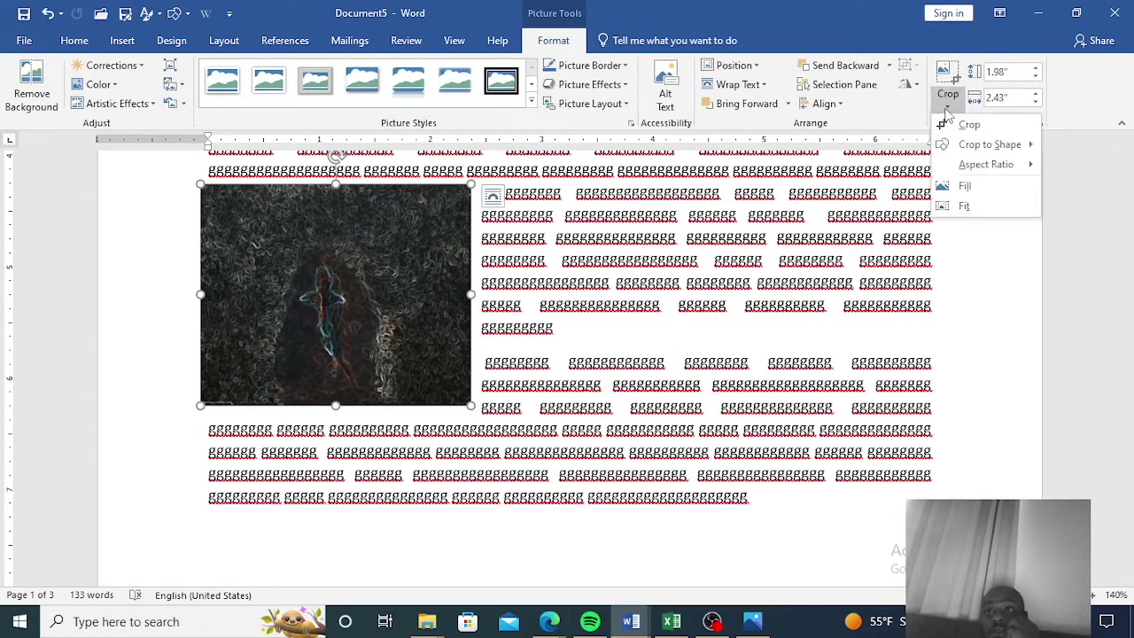
pyautogui.moveTo(992, 145)
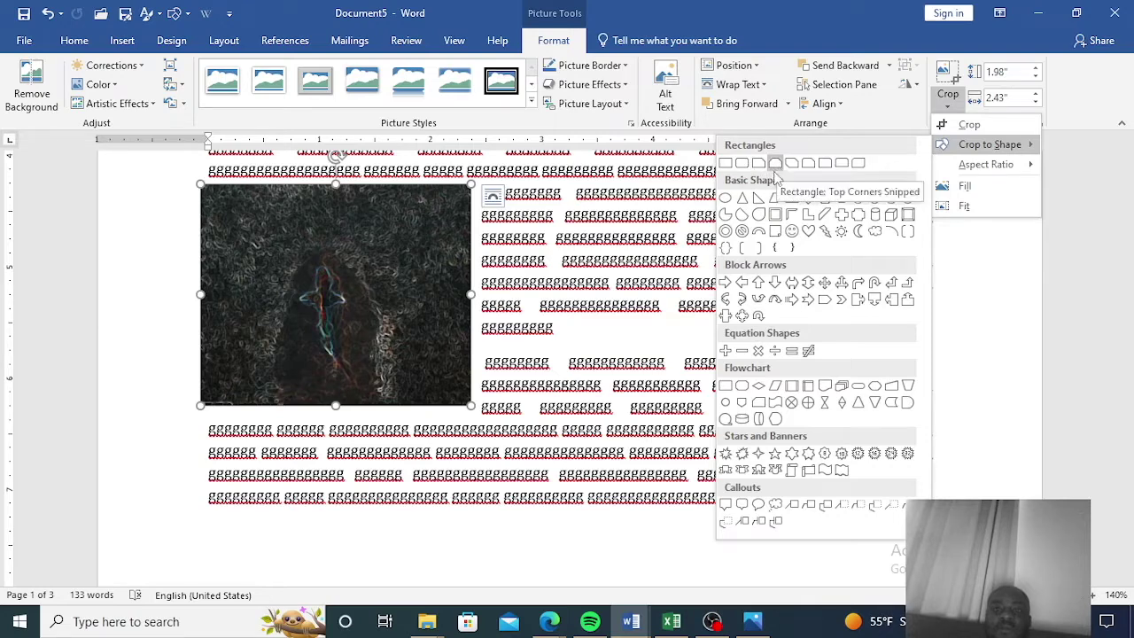
pyautogui.click(725, 214)
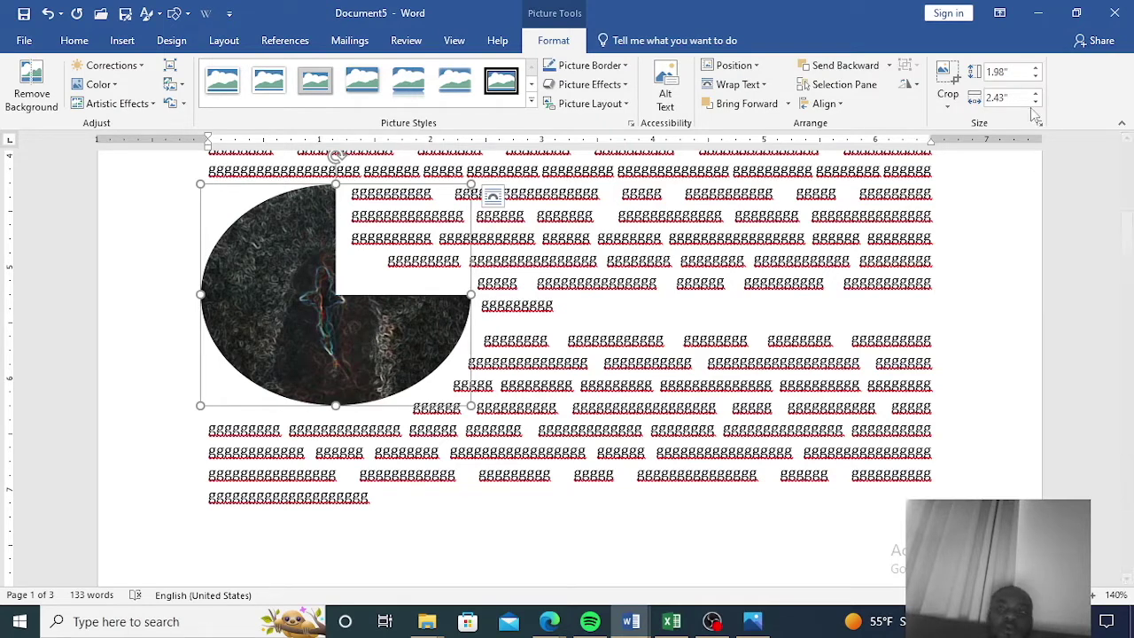
pyautogui.click(48, 13)
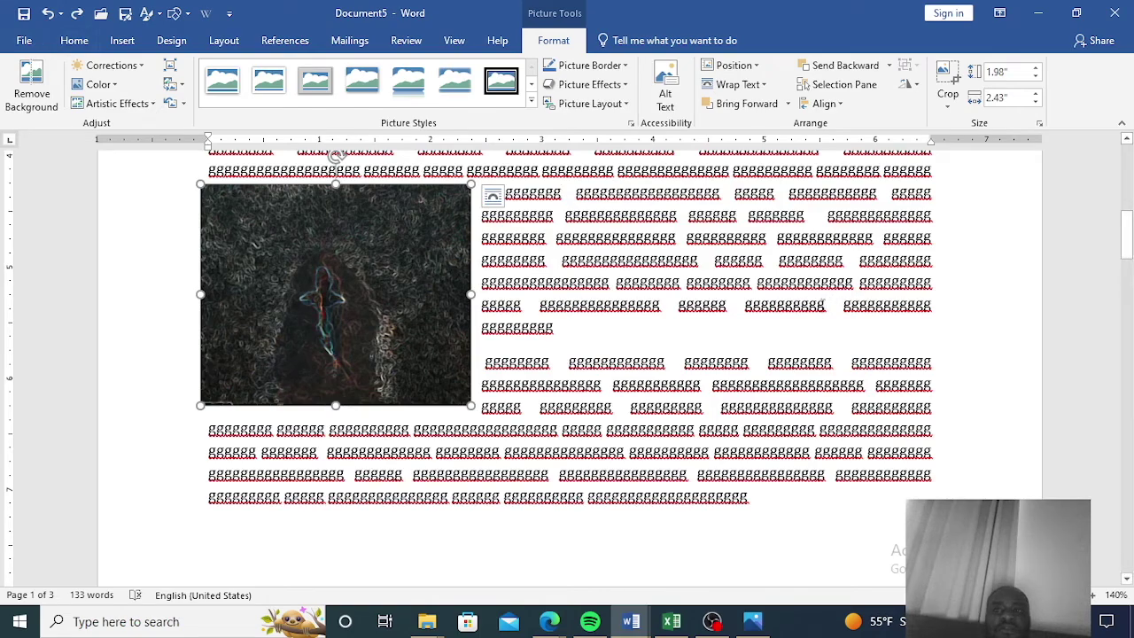
# - Enter the alt text "vvvvvvvvccvvv cvvcvvvvc" for the shark picture and mark the picture as decorative
pyautogui.scroll(-3, 824, 303)
pyautogui.scroll(2, 808, 314)
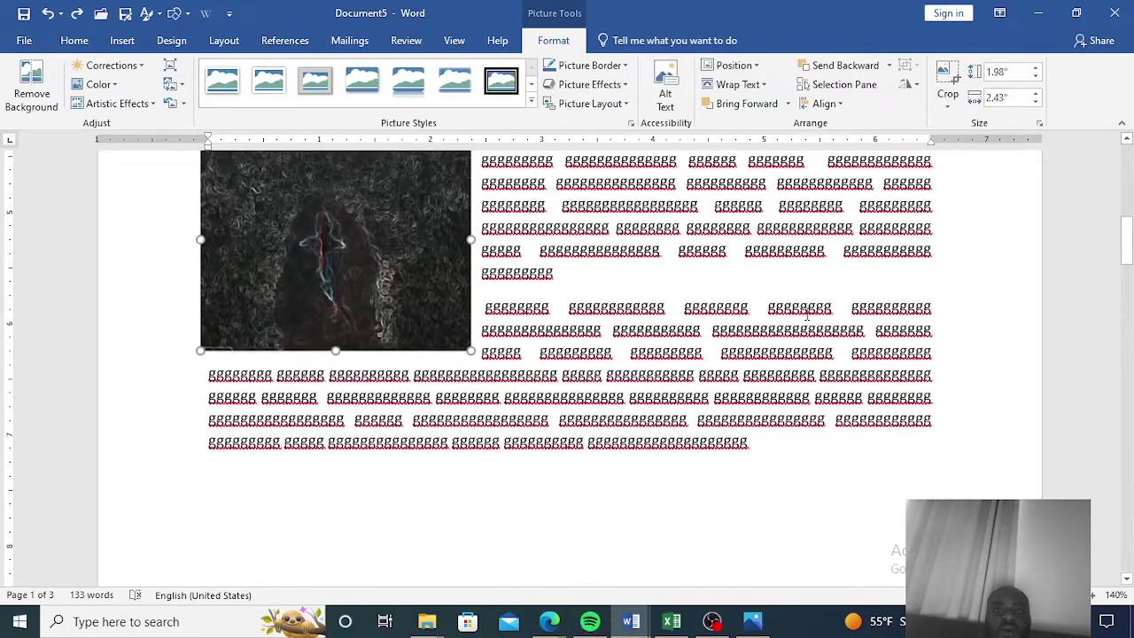
pyautogui.scroll(5, 807, 314)
pyautogui.scroll(-7, 803, 314)
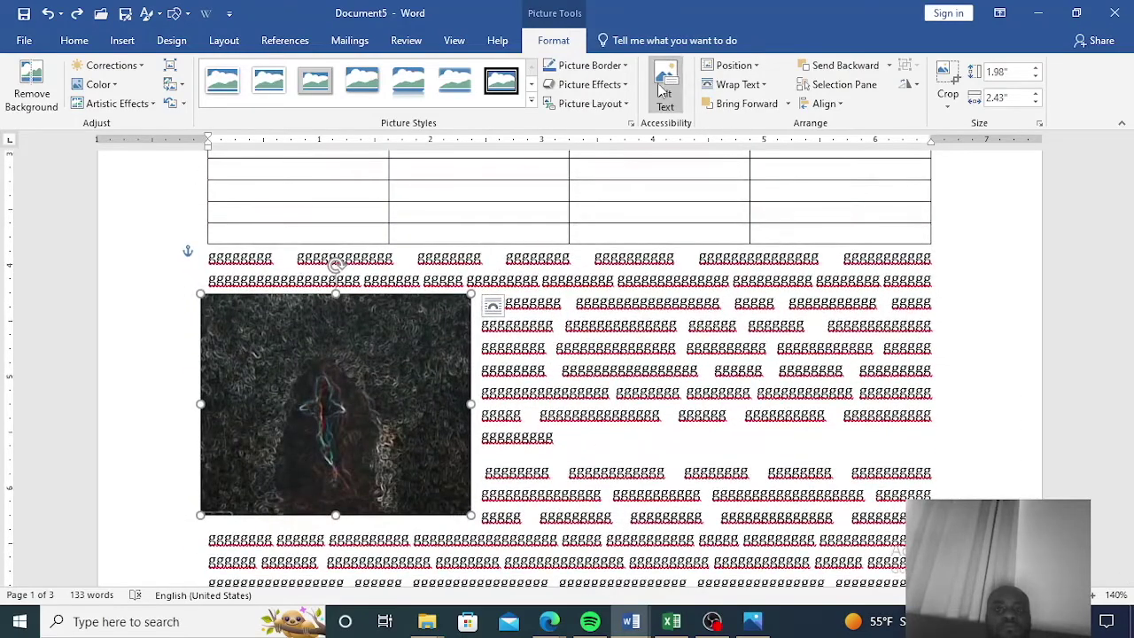
pyautogui.click(662, 88)
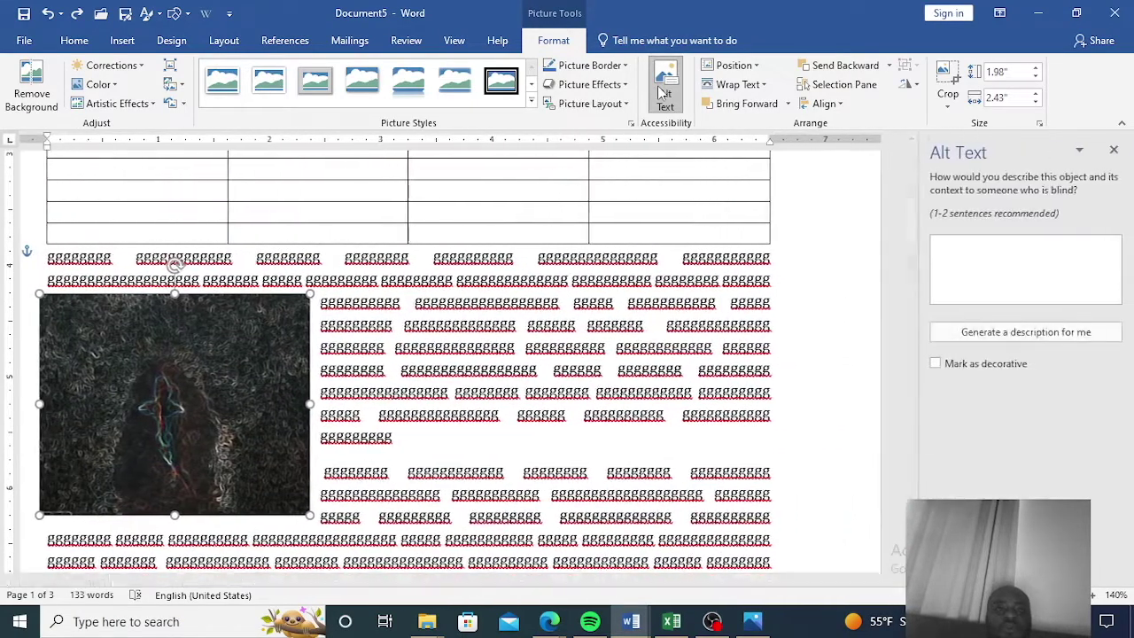
pyautogui.click(996, 256)
pyautogui.write('vvvvvvvvccvvv cvvcvvvvc')
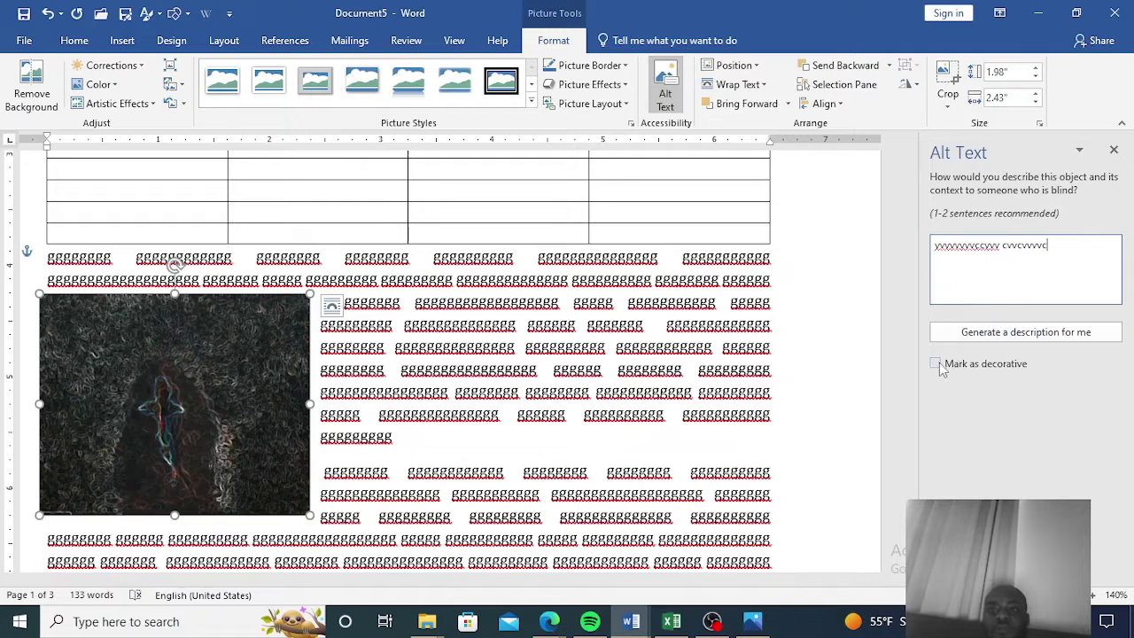
pyautogui.click(937, 365)
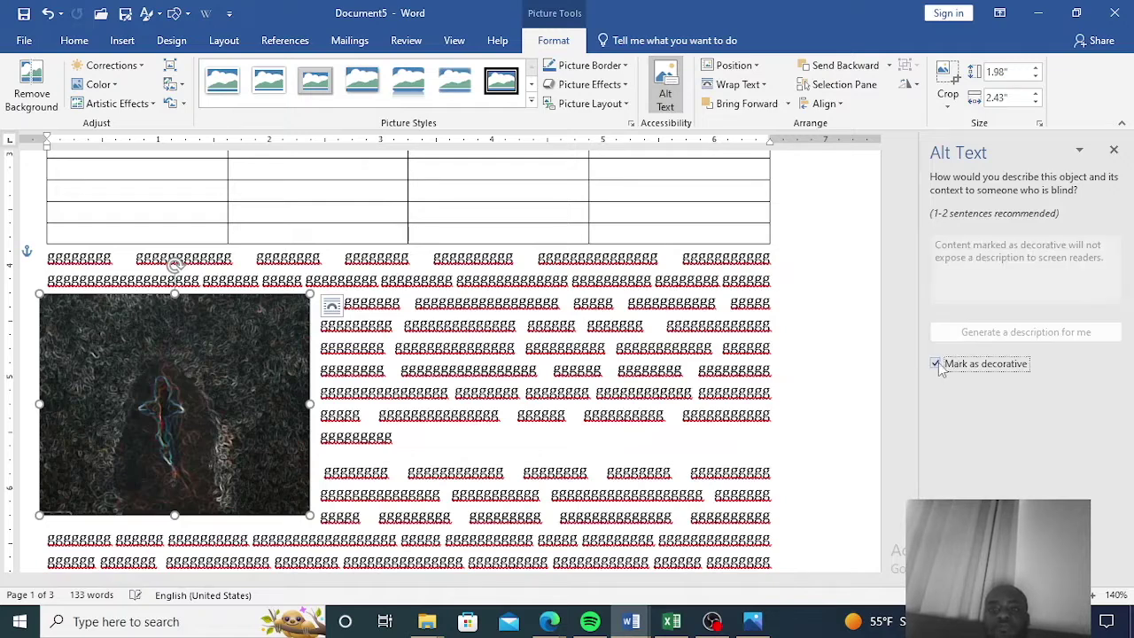
pyautogui.click(866, 440)
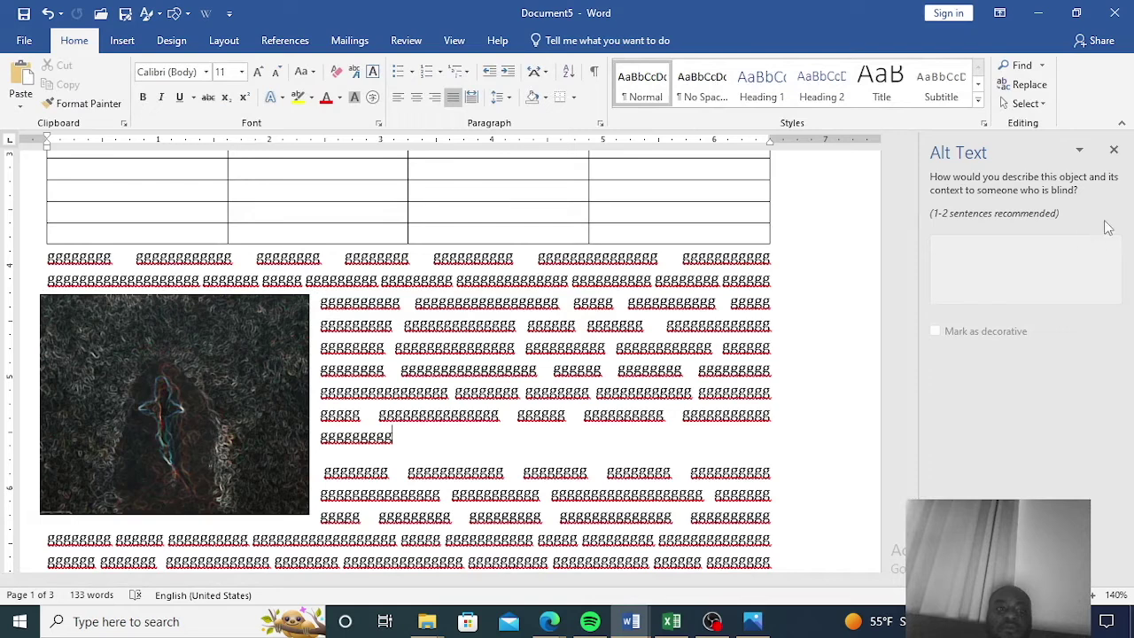
pyautogui.click(1114, 150)
pyautogui.click(356, 379)
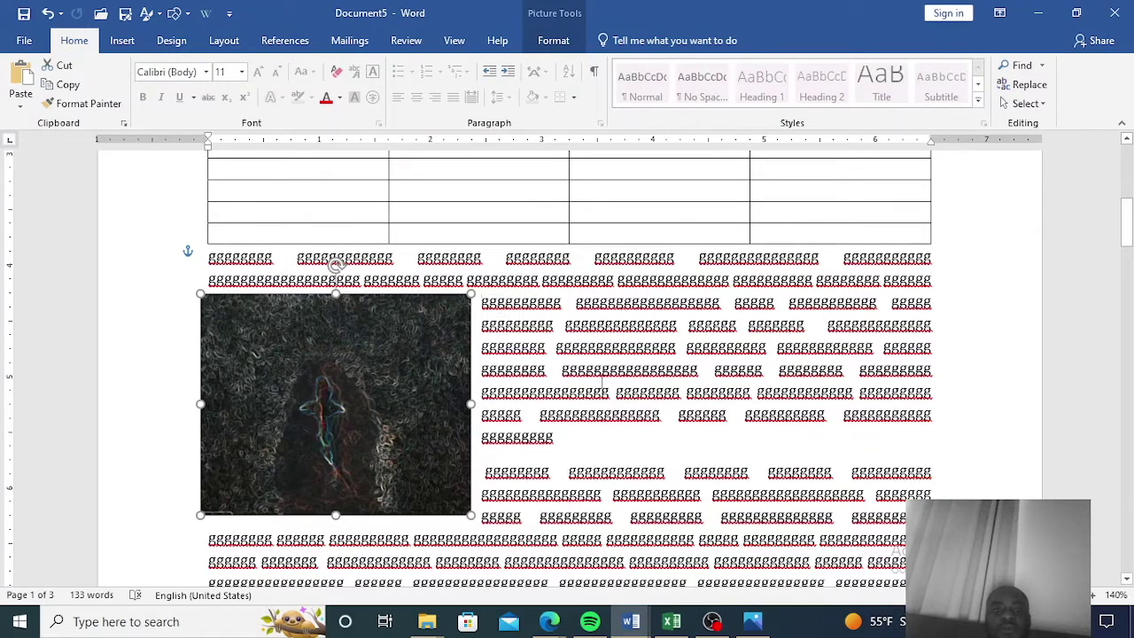
pyautogui.scroll(-5, 603, 382)
pyautogui.scroll(15, 602, 384)
pyautogui.scroll(-15, 593, 392)
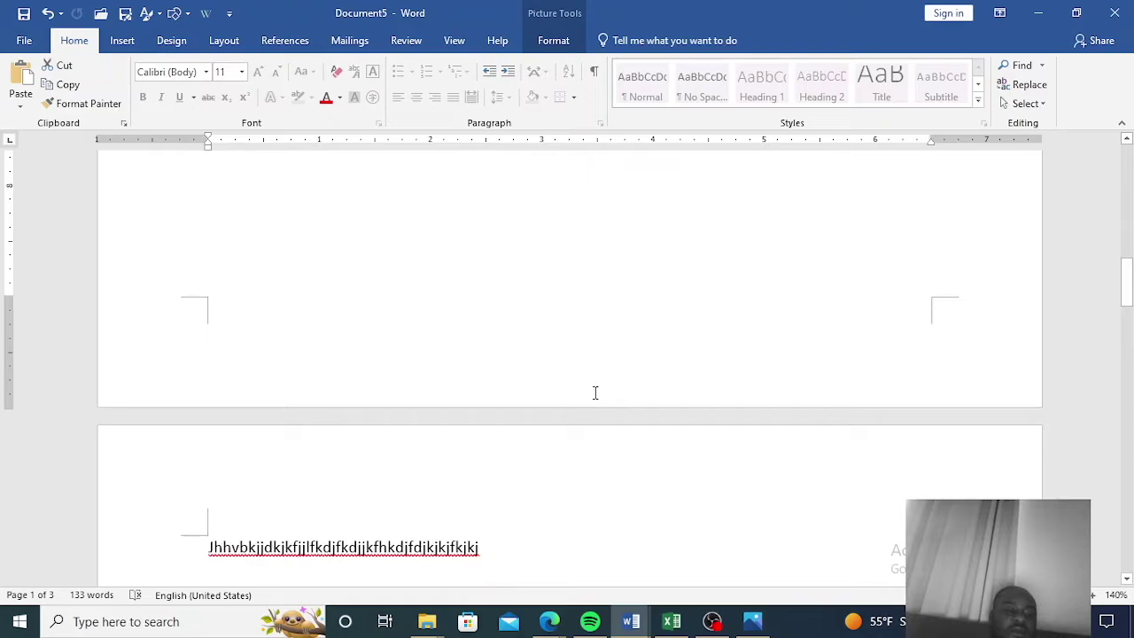
pyautogui.click(594, 361)
pyautogui.scroll(6, 596, 358)
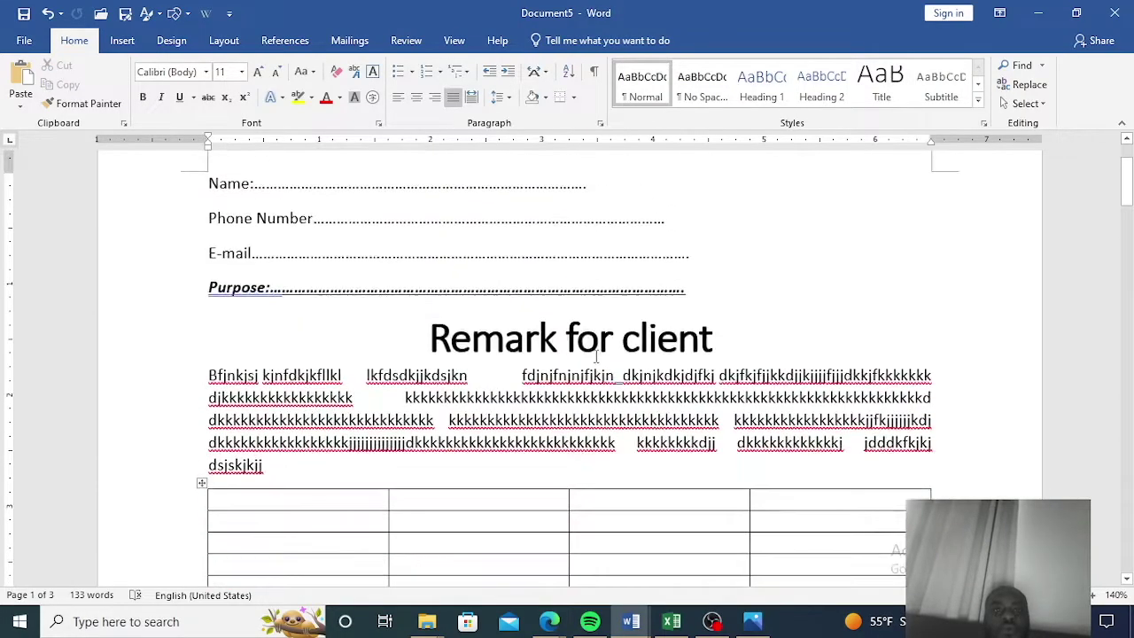
pyautogui.scroll(-4, 596, 358)
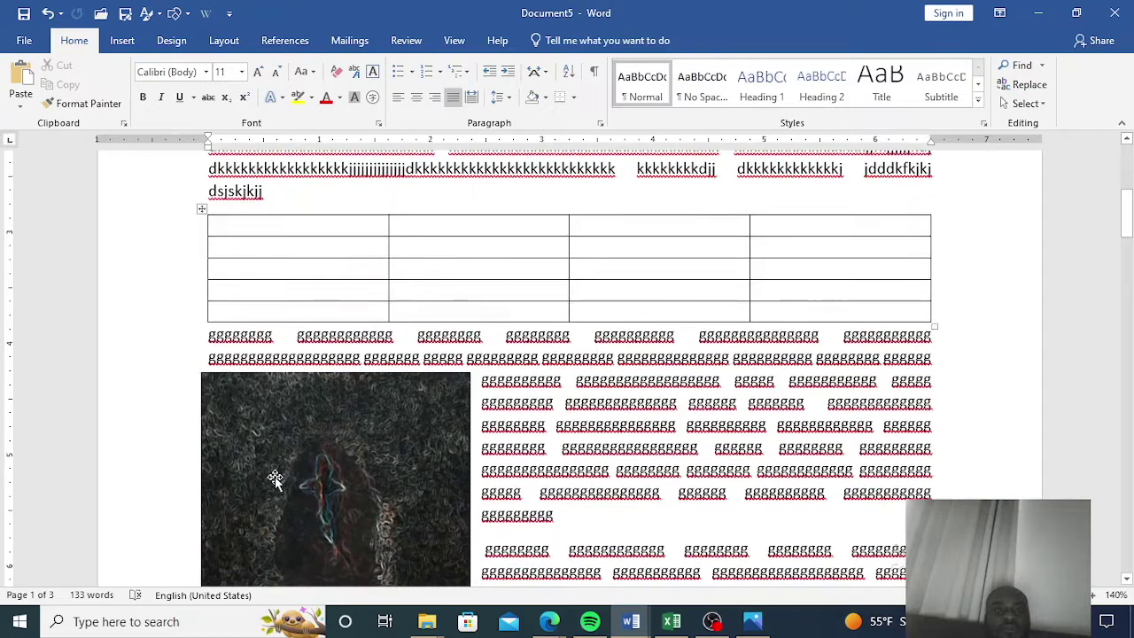
pyautogui.click(277, 477)
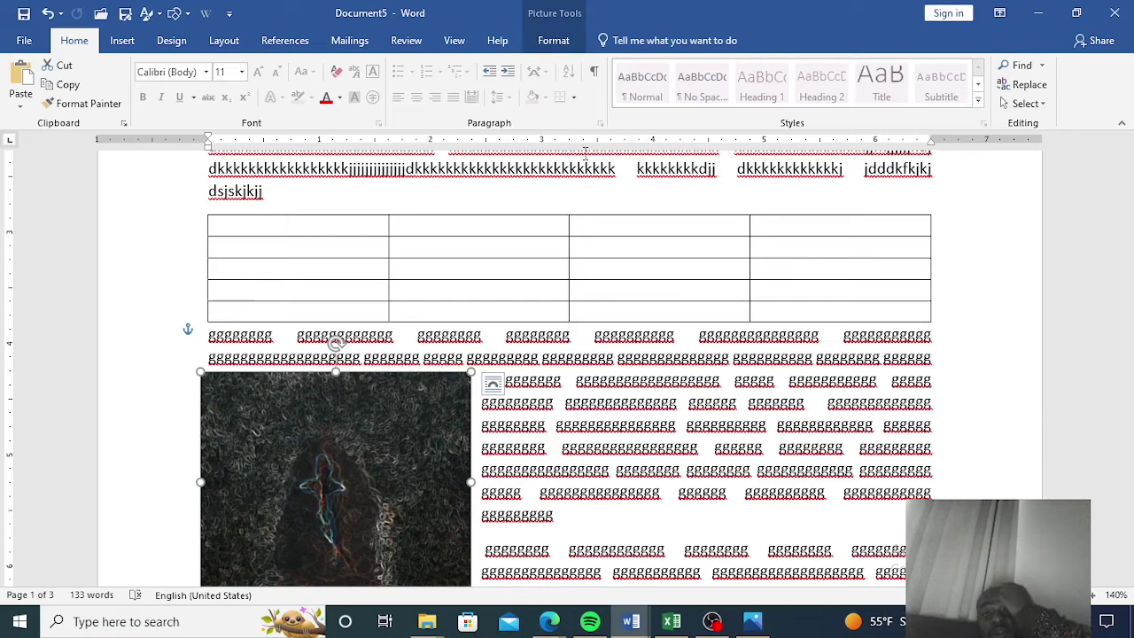
pyautogui.scroll(-6, 617, 171)
pyautogui.scroll(-1, 617, 171)
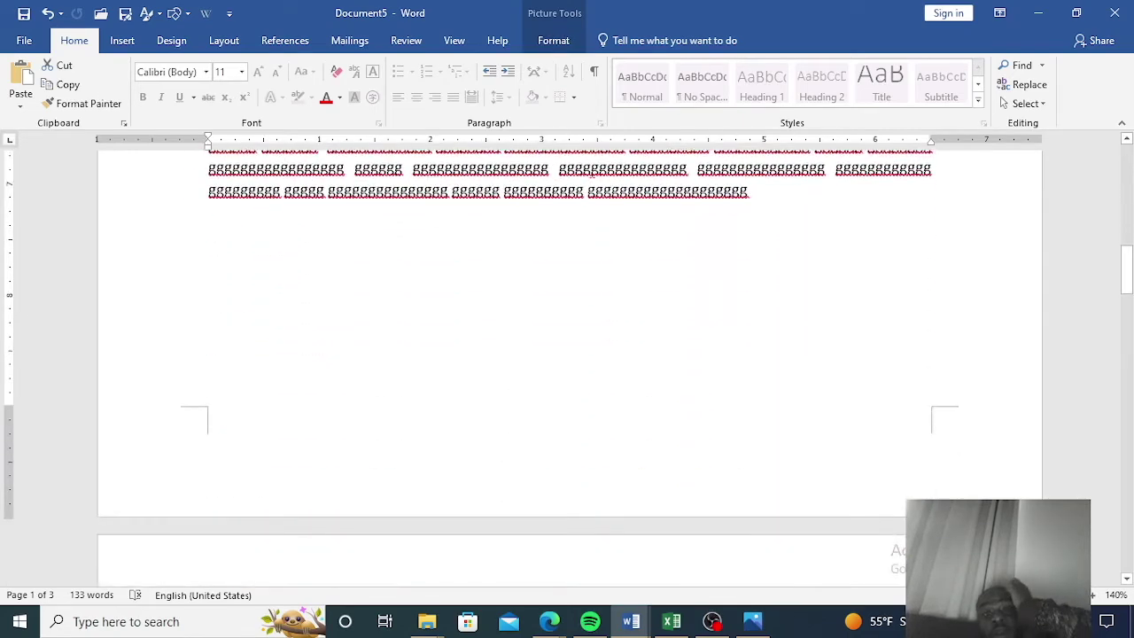
# - Draw a horizontal cylinder flowchart shape about 3.73" wide and 1.17" high in the blank area below the last paragraph
pyautogui.click(543, 208)
pyautogui.click(122, 39)
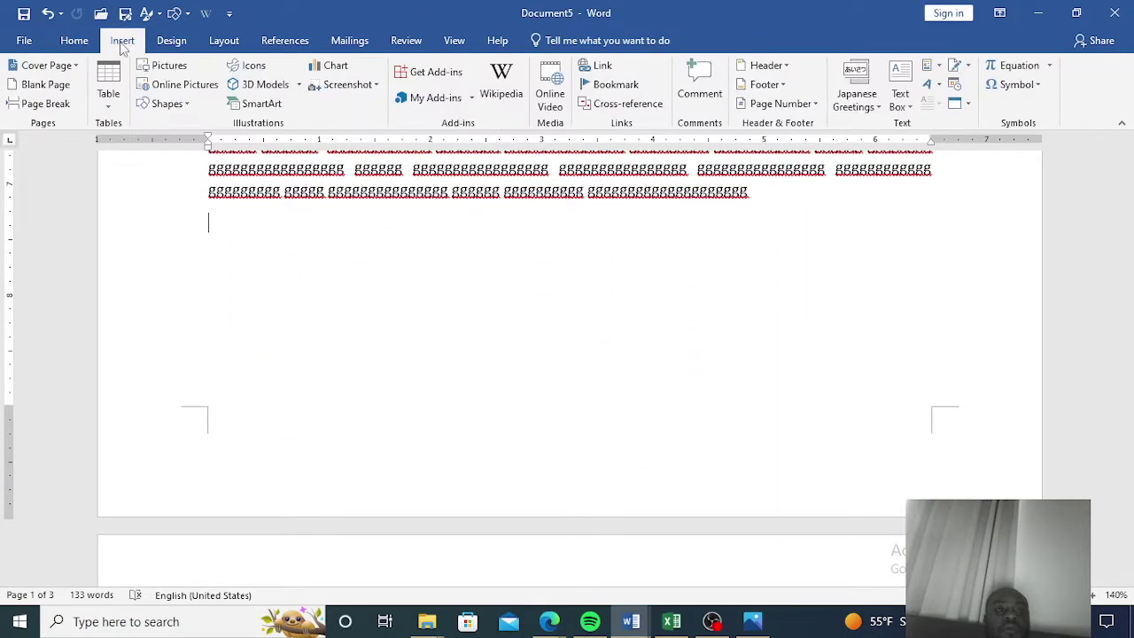
pyautogui.click(182, 103)
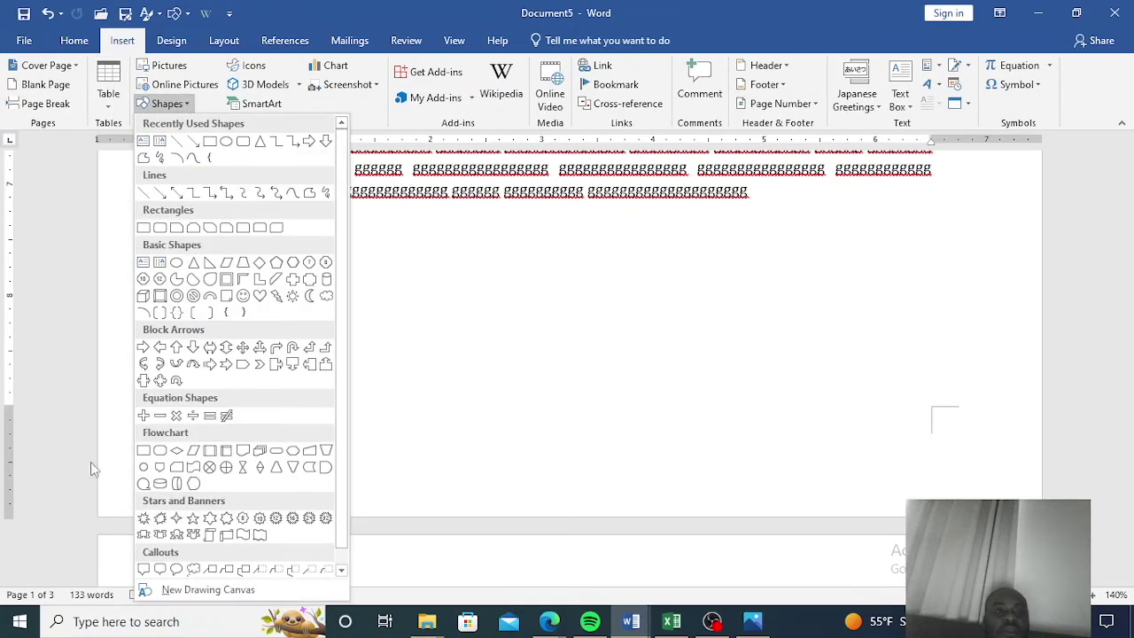
pyautogui.click(177, 484)
pyautogui.moveTo(416, 319); pyautogui.dragTo(832, 449)
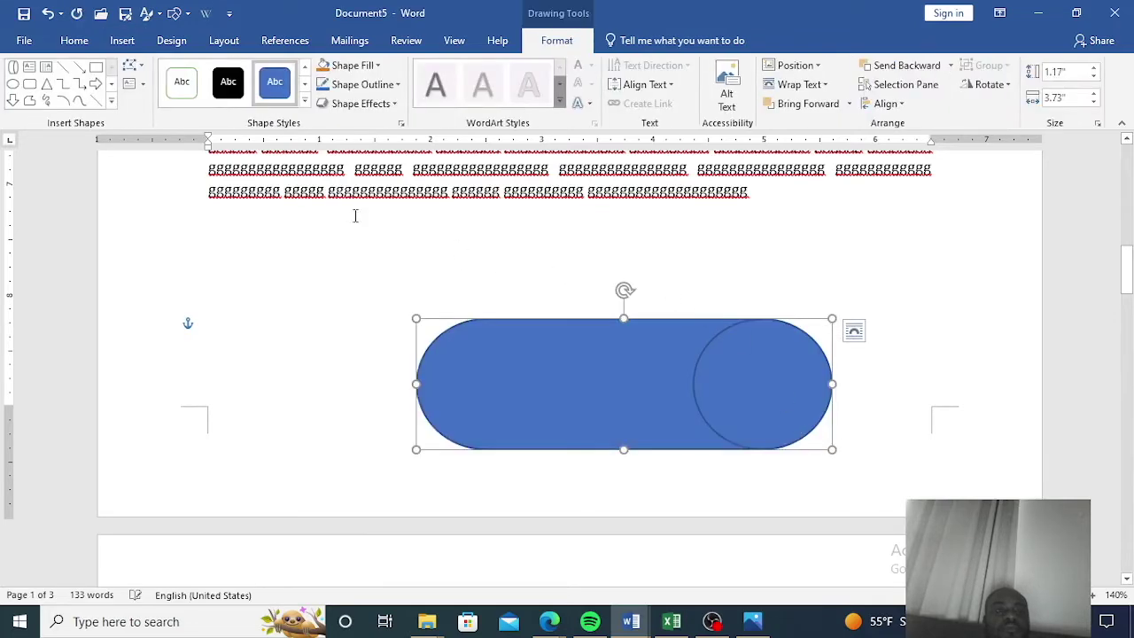
# - Draw a cross shape about 1.72" wide and 0.62" high between the last paragraph and the horizontal cylinder
pyautogui.click(122, 40)
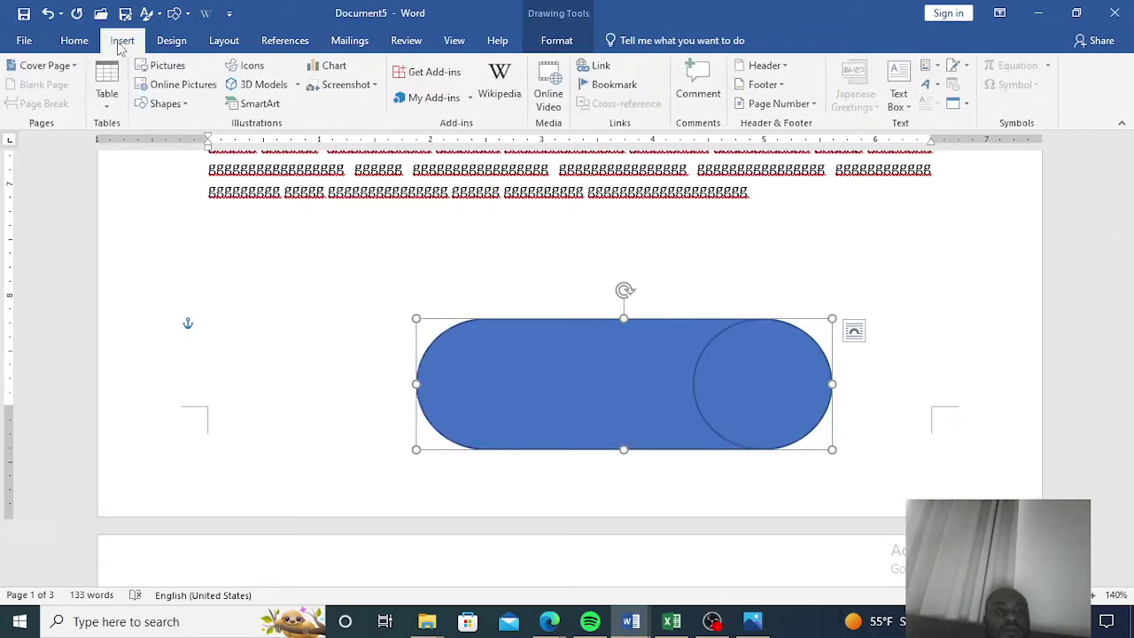
pyautogui.click(182, 105)
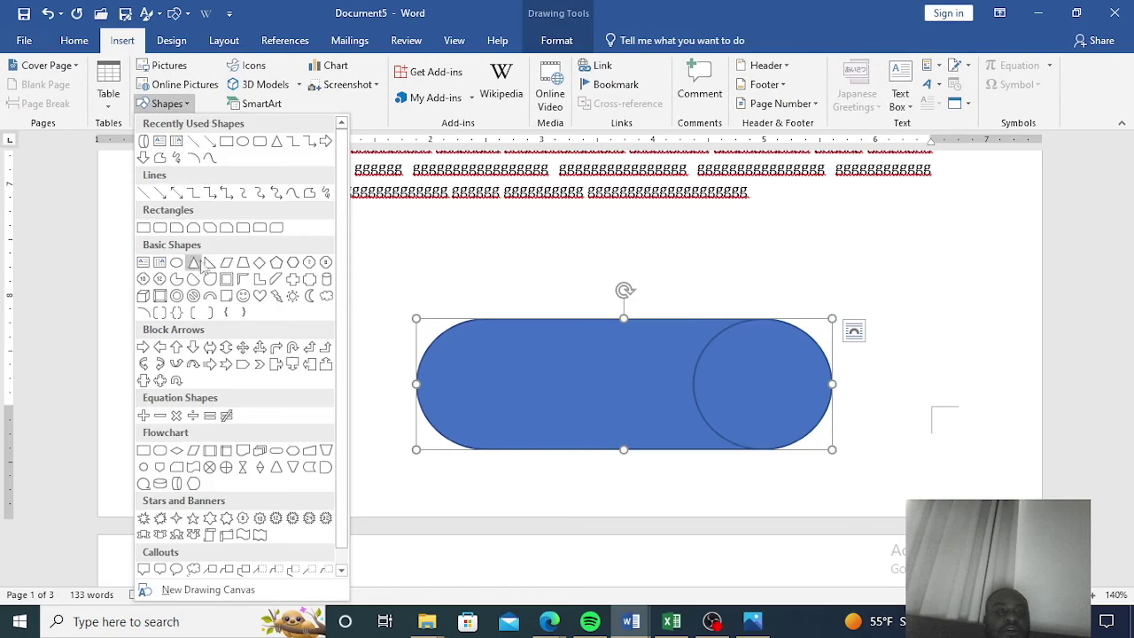
pyautogui.click(295, 282)
pyautogui.moveTo(481, 233); pyautogui.dragTo(674, 303)
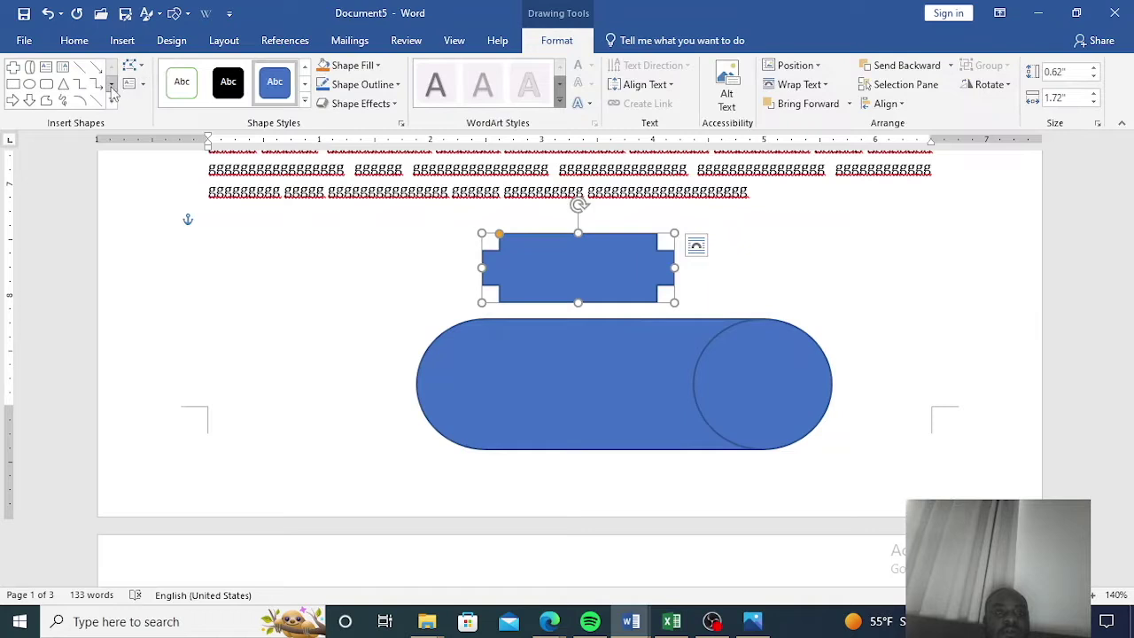
# - Draw a circle about 1.19" in diameter beside the horizontal cylinder, near the page's left margin
pyautogui.click(30, 84)
pyautogui.moveTo(215, 269)
pyautogui.mouseDown()
pyautogui.moveTo(274, 405)
pyautogui.moveTo(341, 466)
pyautogui.moveTo(346, 382)
pyautogui.moveTo(374, 299)
pyautogui.moveTo(321, 405)
pyautogui.moveTo(263, 366)
pyautogui.moveTo(271, 431)
pyautogui.moveTo(346, 392)
pyautogui.moveTo(387, 390)
pyautogui.moveTo(410, 425)
pyautogui.moveTo(440, 355)
pyautogui.moveTo(339, 397)
pyautogui.moveTo(357, 400)
pyautogui.moveTo(296, 484)
pyautogui.moveTo(195, 319)
pyautogui.moveTo(306, 460)
pyautogui.moveTo(327, 393)
pyautogui.moveTo(340, 461)
pyautogui.moveTo(325, 366)
pyautogui.moveTo(337, 437)
pyautogui.moveTo(311, 438)
pyautogui.moveTo(276, 392)
pyautogui.moveTo(455, 352)
pyautogui.moveTo(633, 334)
pyautogui.moveTo(683, 389)
pyautogui.moveTo(422, 485)
pyautogui.mouseUp()
pyautogui.moveTo(278, 344); pyautogui.dragTo(287, 377)
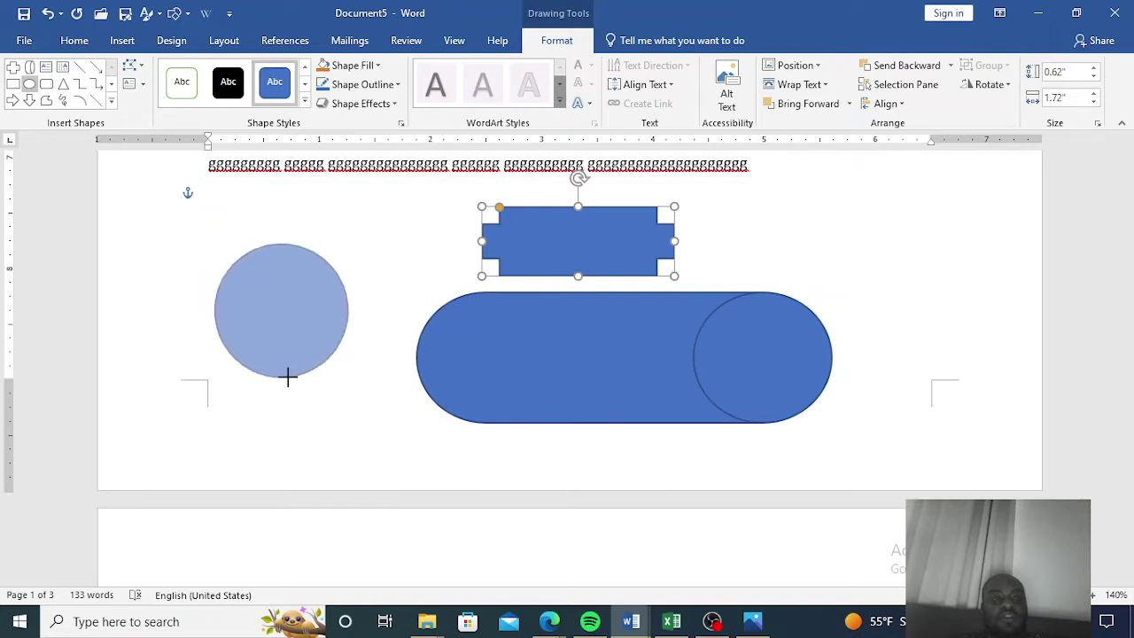
pyautogui.moveTo(287, 377); pyautogui.dragTo(287, 377)
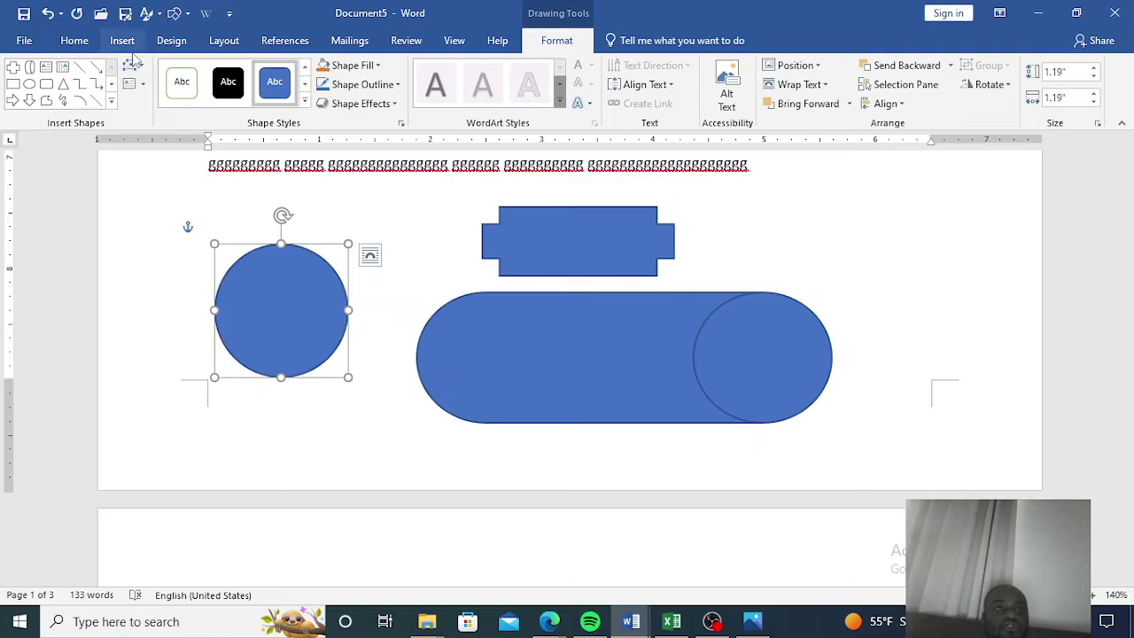
# - Add a text box about 1.54" wide and 1.52" high over the cylinder's right end, containing "grgtghrthtrhtgrtgrtgtrtggggggggg" followed by several lines of "r"
pyautogui.click(49, 70)
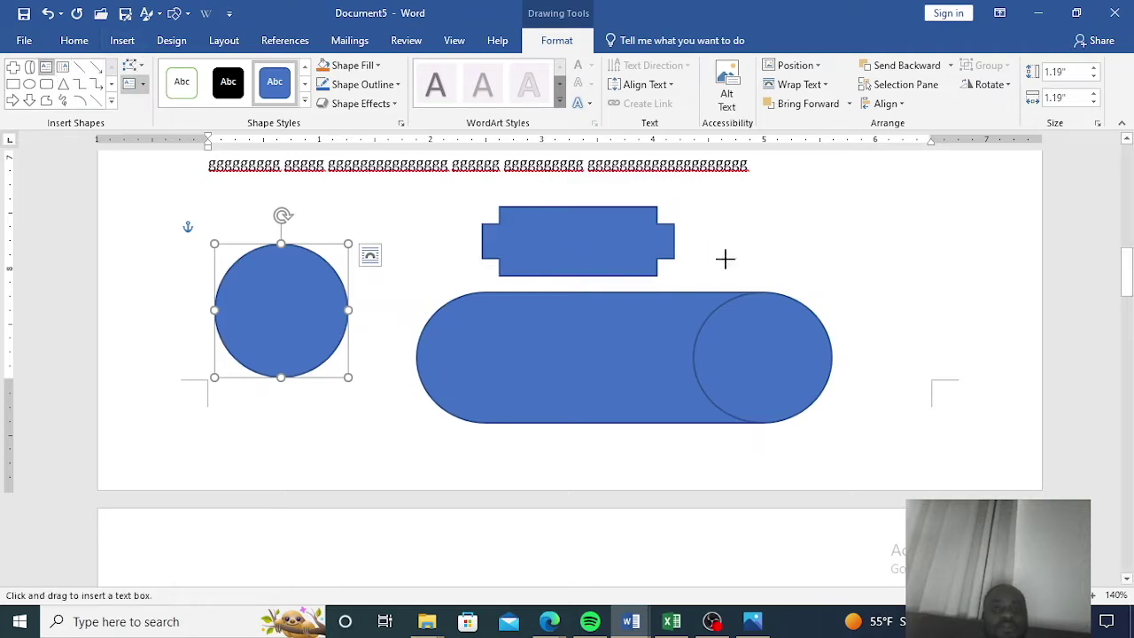
pyautogui.moveTo(748, 194); pyautogui.dragTo(920, 363)
pyautogui.write('grgtgh')
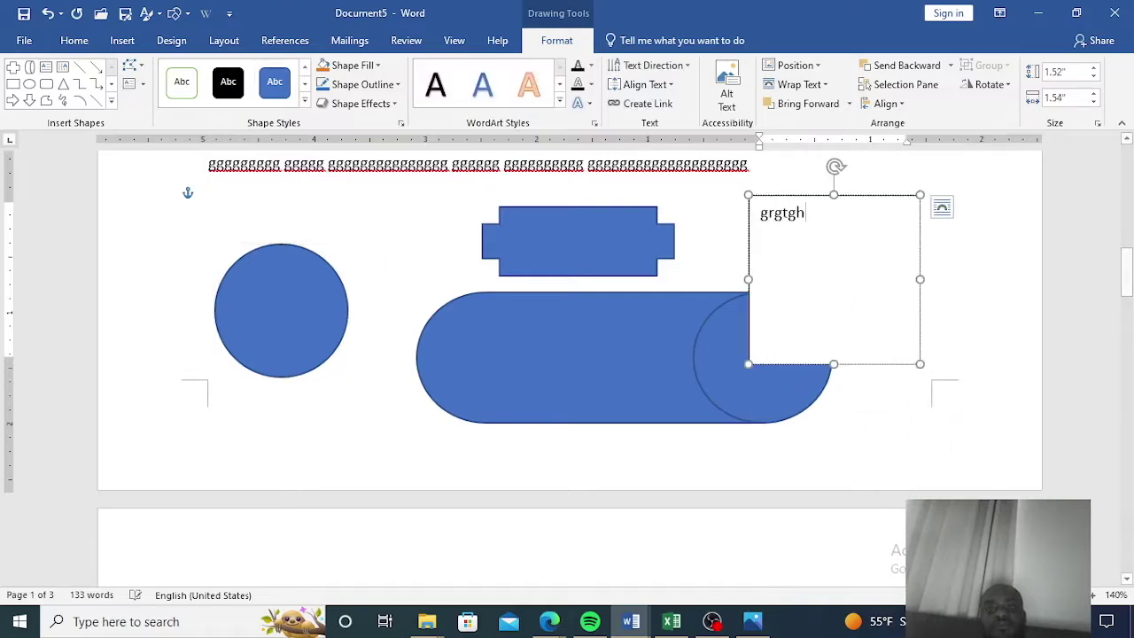
pyautogui.write('rthtrhtgrtgrtgtrtgggggggggr')
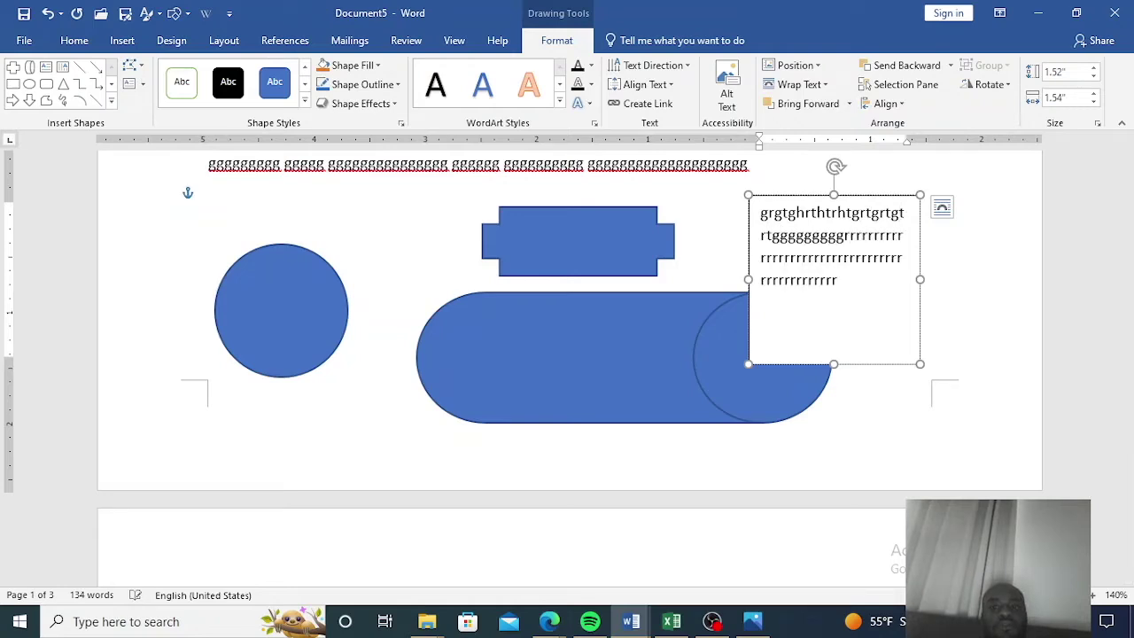
pyautogui.write('rrrrrrrrrrrrrrrrrrrrrrrrrrrrrrrrrrrrrrrrrrrrrrrrrrrrrrrrrrrrrrrrrrr')
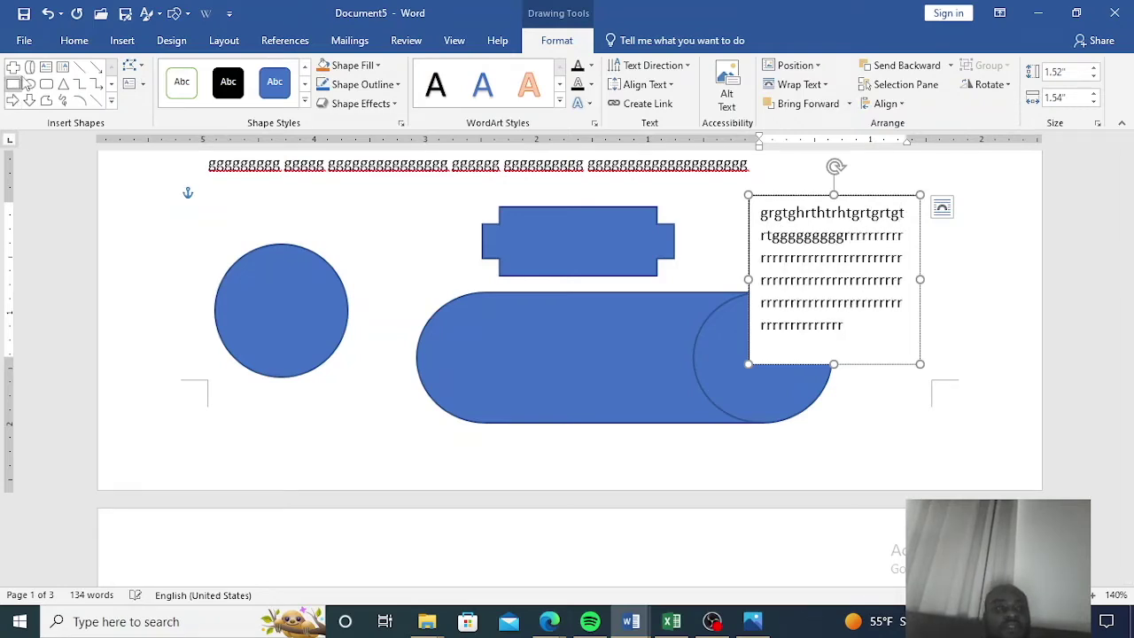
# - Add a vertical text box about 1.4" wide and 1.04" high overlapping the circle, and fill it with repeated "r" characters
pyautogui.click(62, 67)
pyautogui.moveTo(316, 217); pyautogui.dragTo(465, 330)
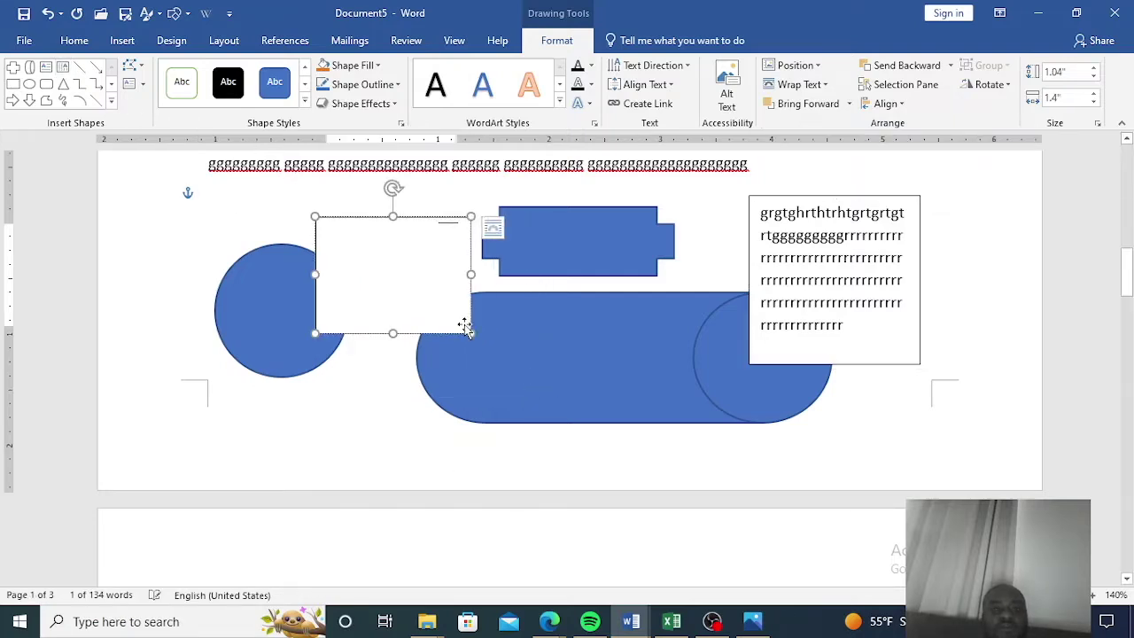
pyautogui.write('rrrrrrrrrrrrrrrrrrrrrrrrrrrrrrrrrrrrrrrrrrrrrrrrrrrrrrrrrrrrrrrrrrrrrrrr')
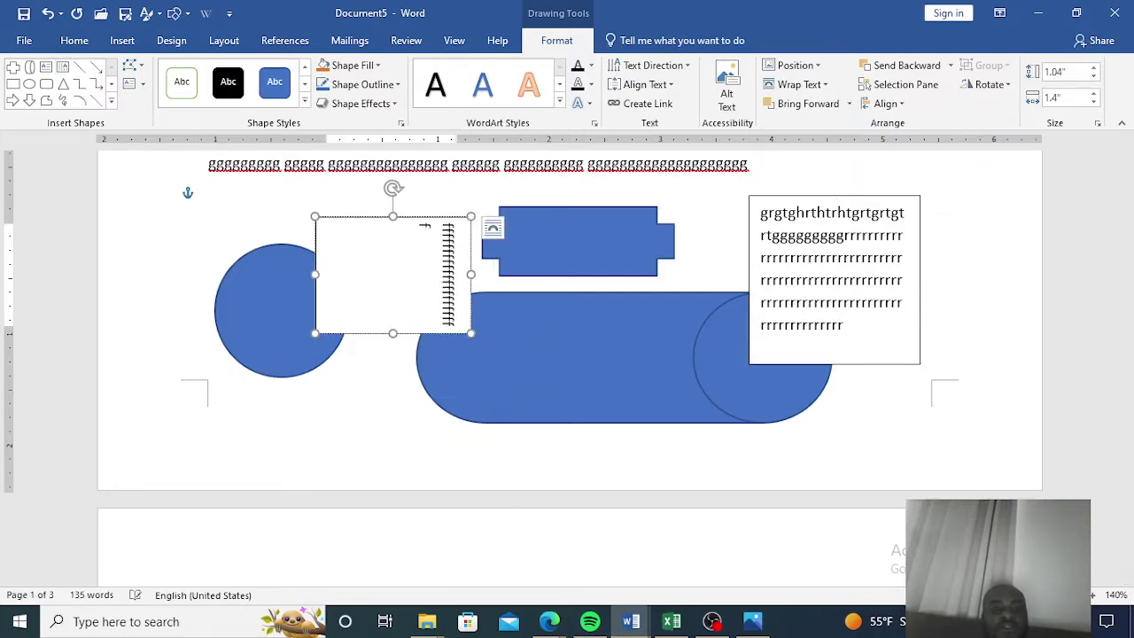
pyautogui.write('rrrrrrrrrrrrrrrrrrrrrrrrrrrrrrrr')
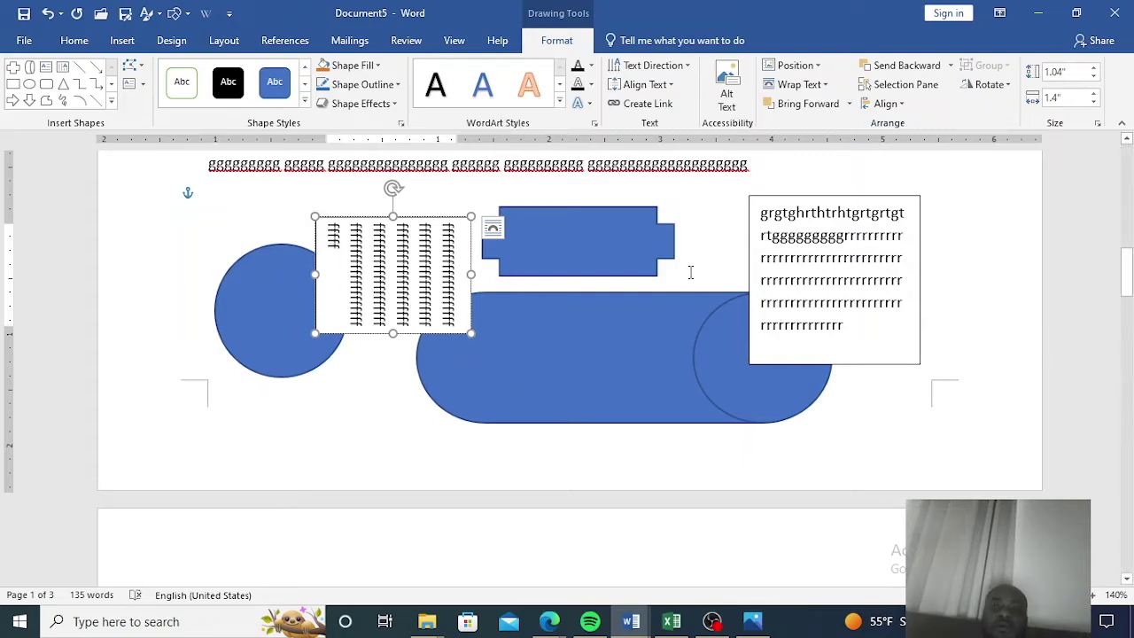
# - Place an arc about 1.18" wide and high over the paragraphs beside the shark picture and give it the black line style
pyautogui.scroll(-3, 641, 384)
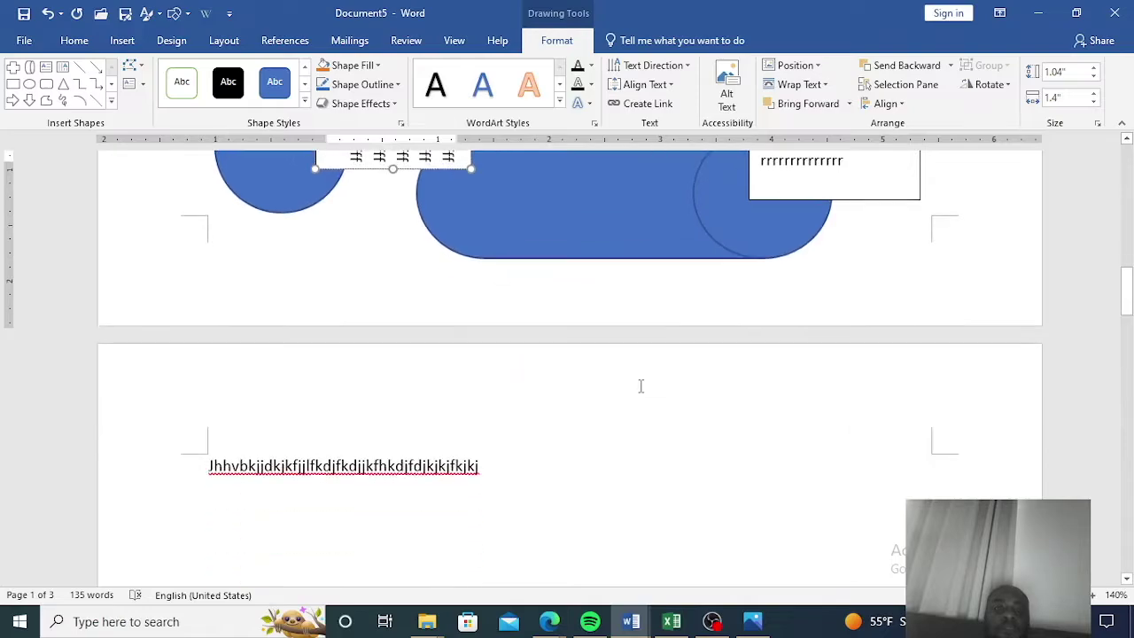
pyautogui.scroll(8, 640, 386)
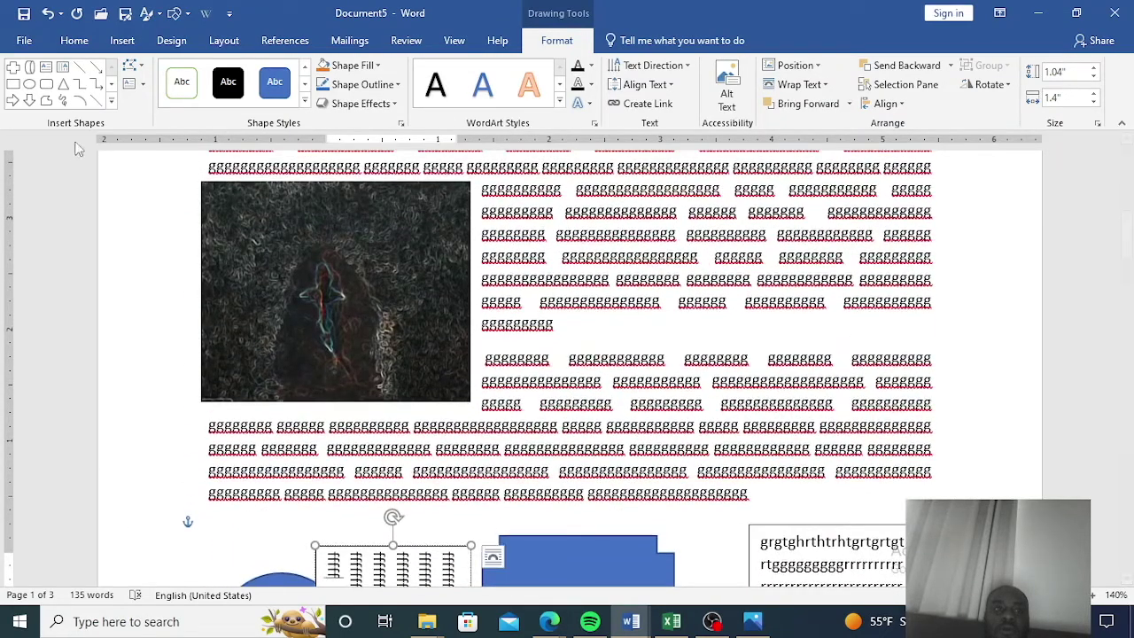
pyautogui.click(79, 100)
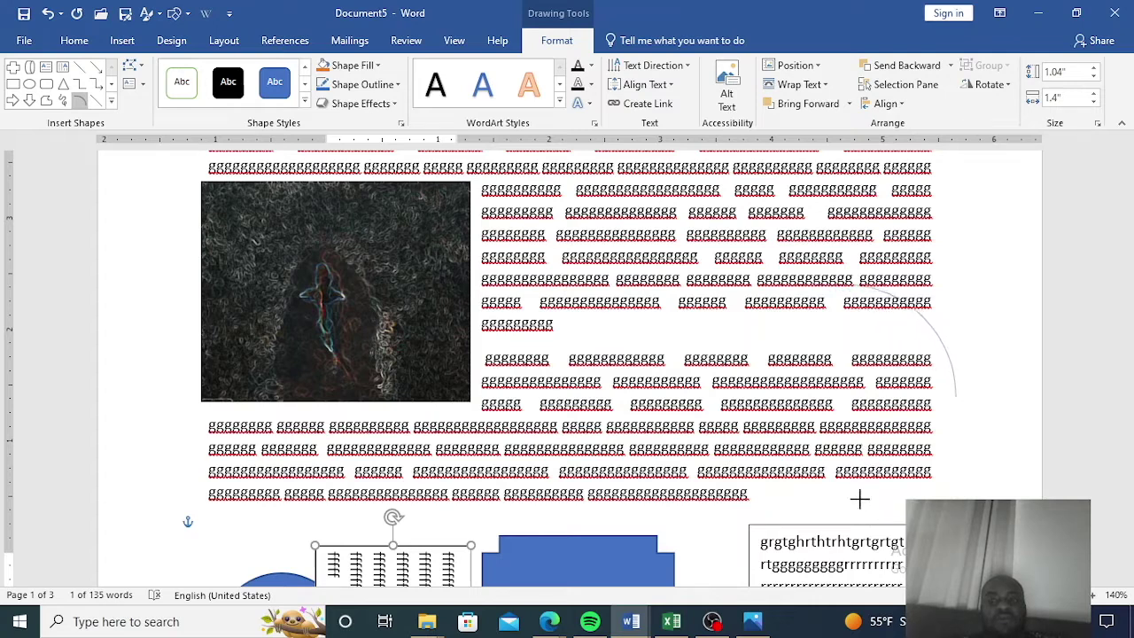
pyautogui.doubleClick(697, 414)
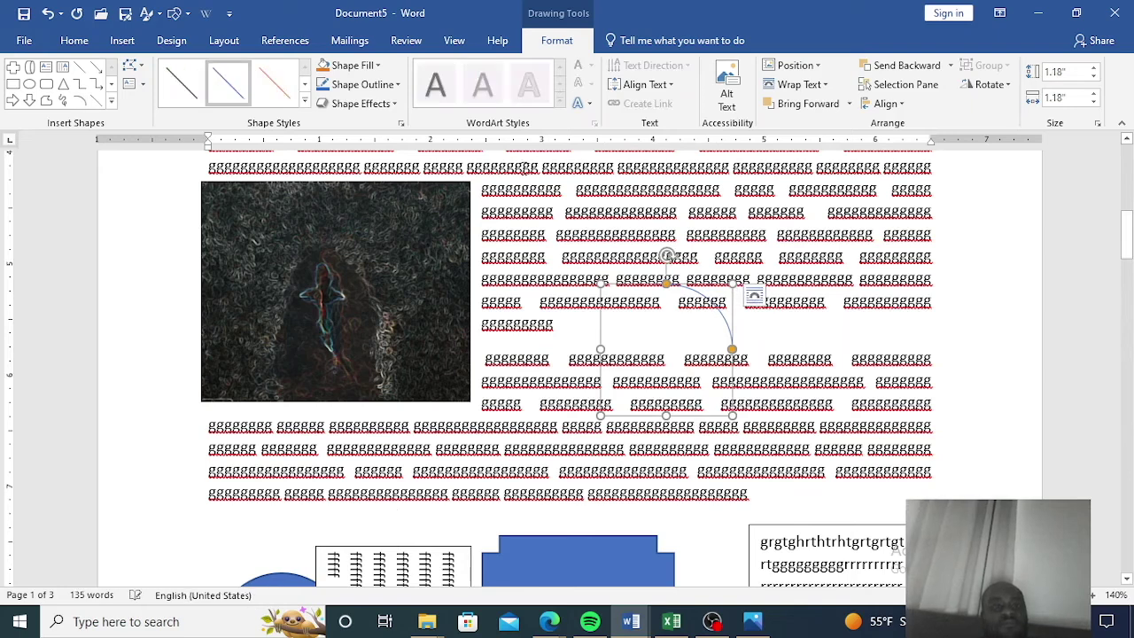
pyautogui.click(180, 99)
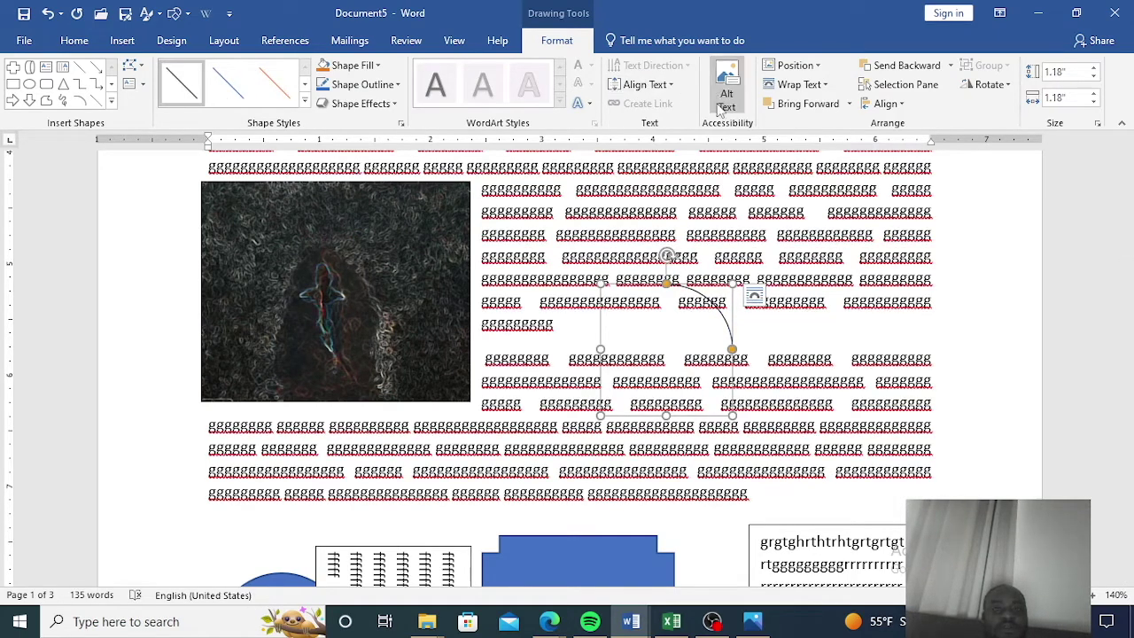
# - Apply a blue theme outline and a lighter blue theme fill to the horizontal cylinder shape
pyautogui.scroll(-6, 240, 270)
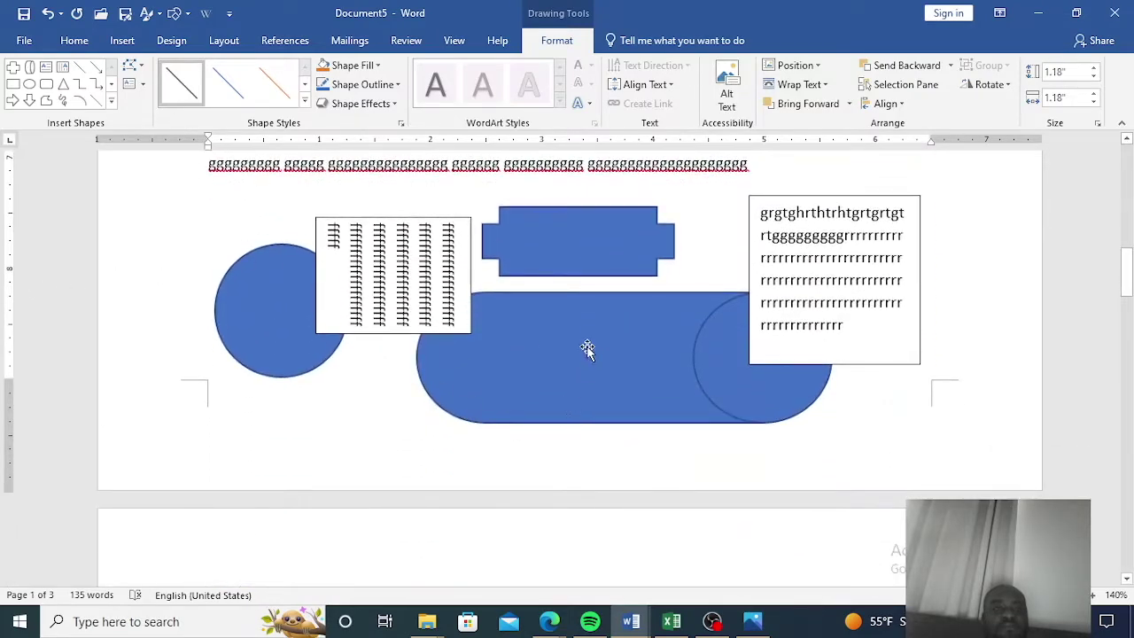
pyautogui.click(589, 339)
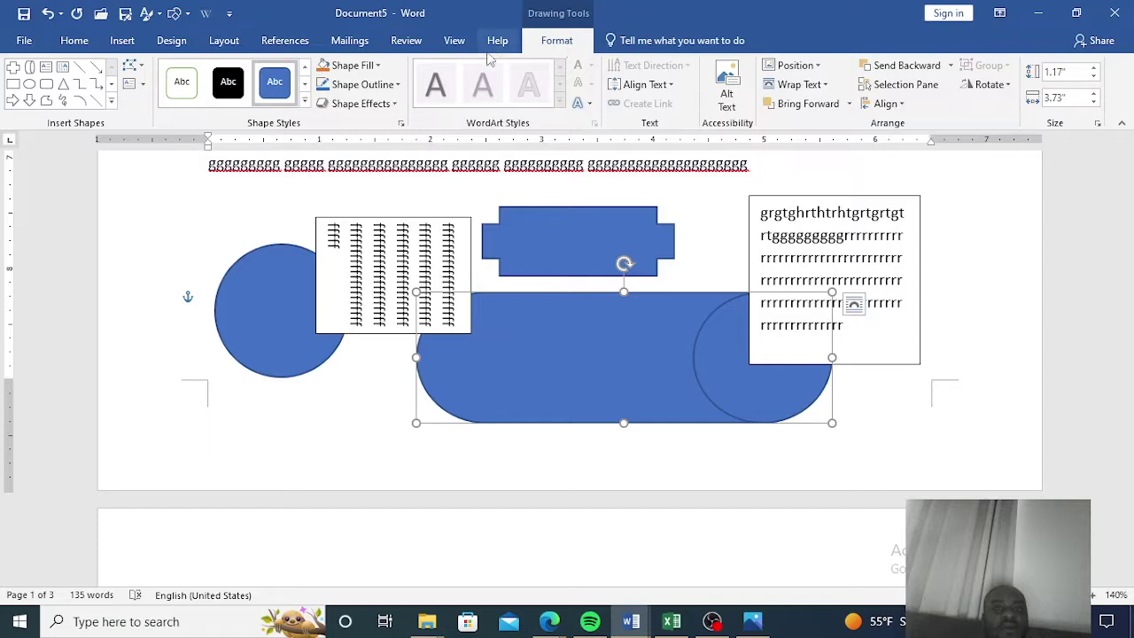
pyautogui.click(393, 86)
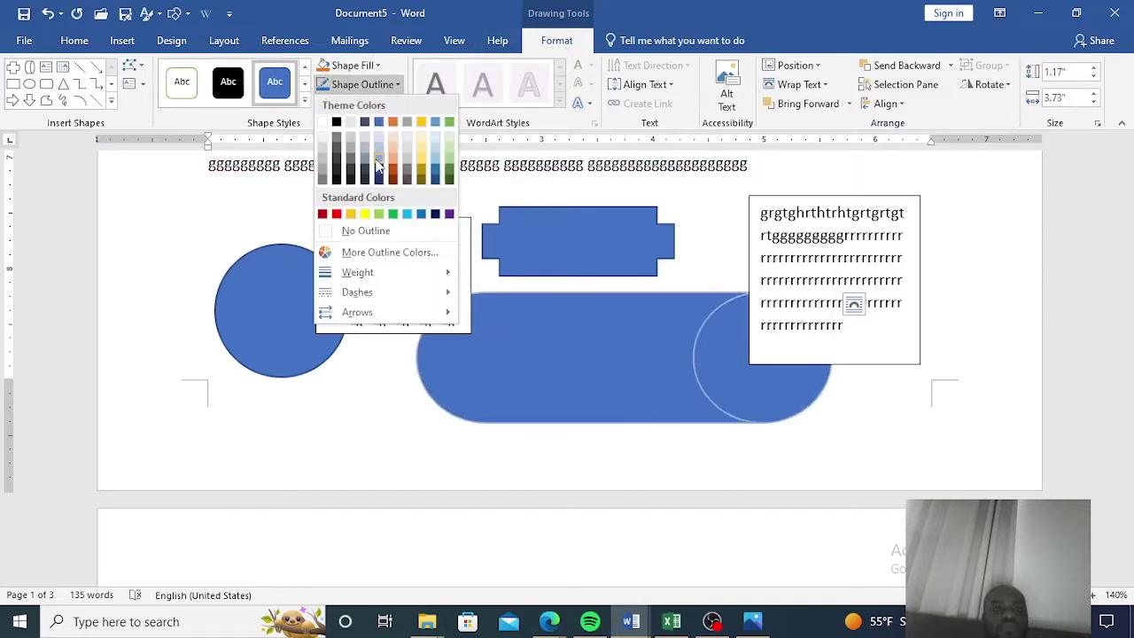
pyautogui.click(379, 165)
pyautogui.click(352, 66)
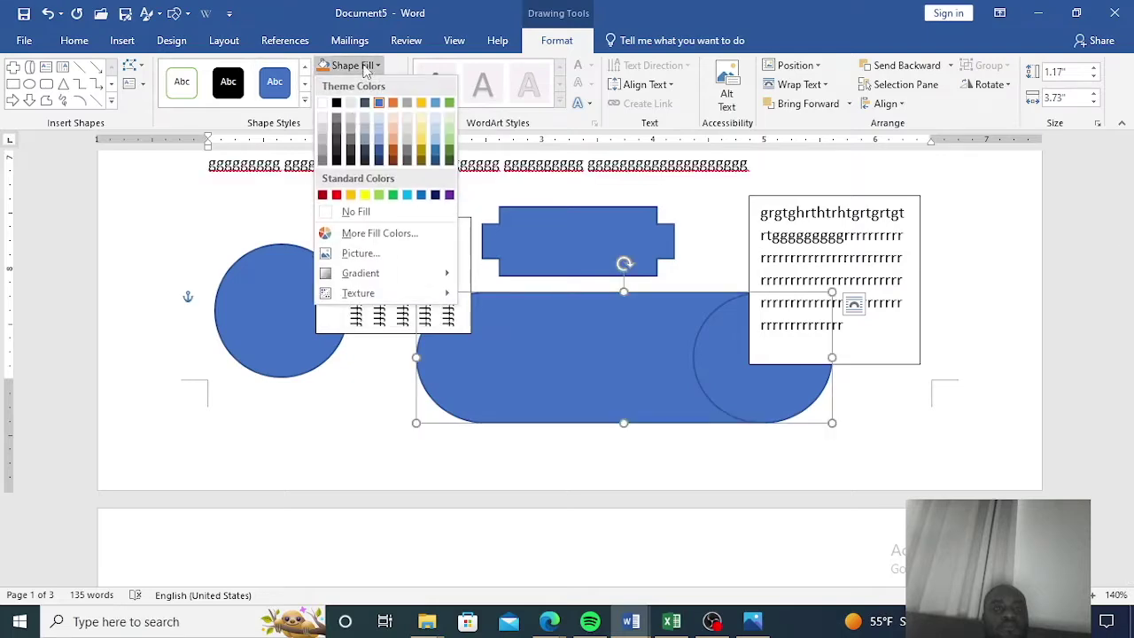
pyautogui.click(378, 144)
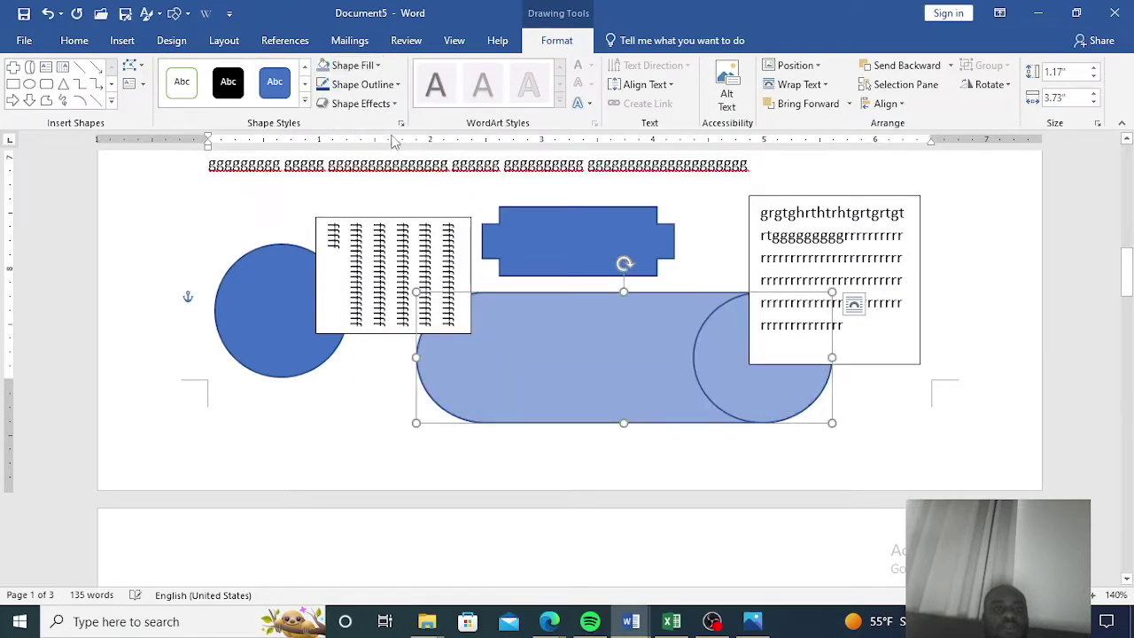
pyautogui.click(420, 209)
# - Run the spelling and grammar check on the document, look through the flagged passage, and close the proofing results
pyautogui.scroll(3, 420, 209)
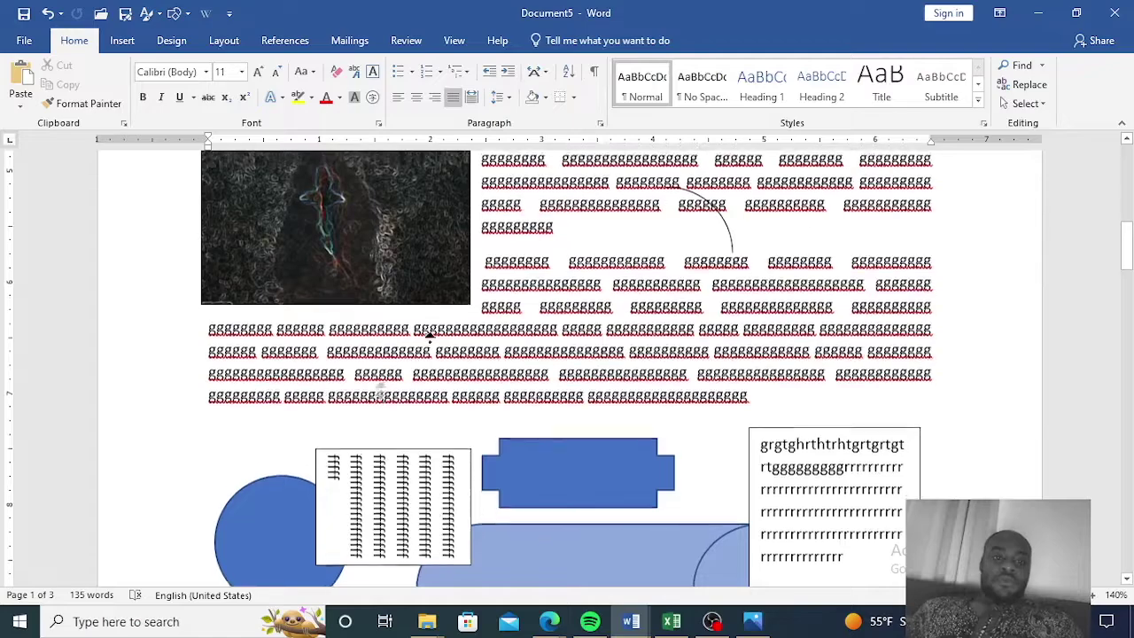
pyautogui.scroll(3, 510, 289)
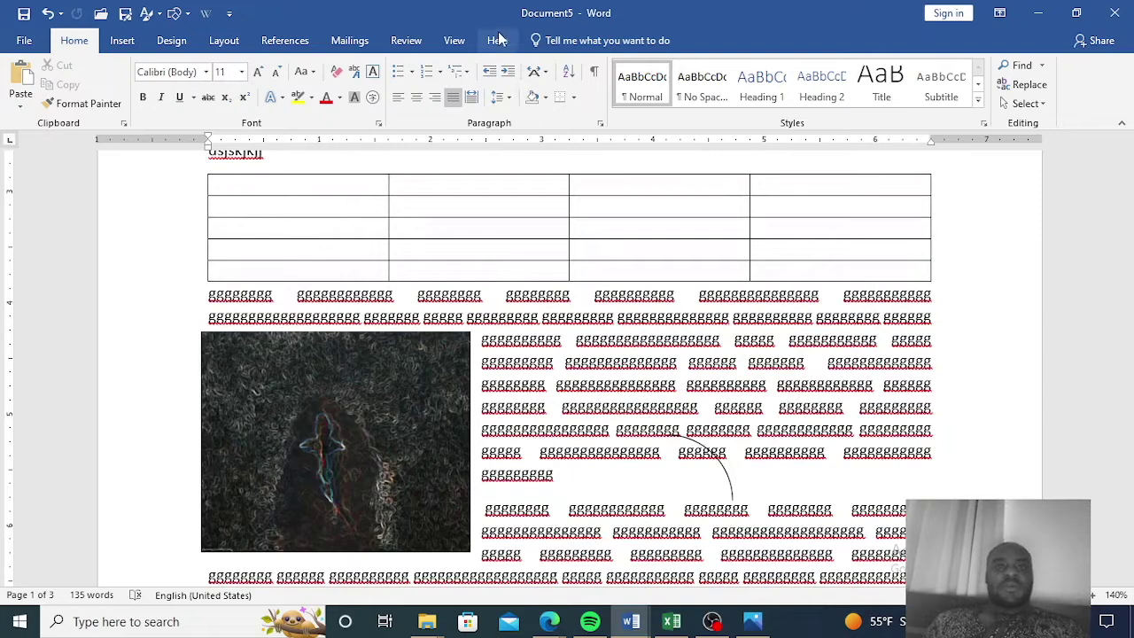
pyautogui.click(422, 42)
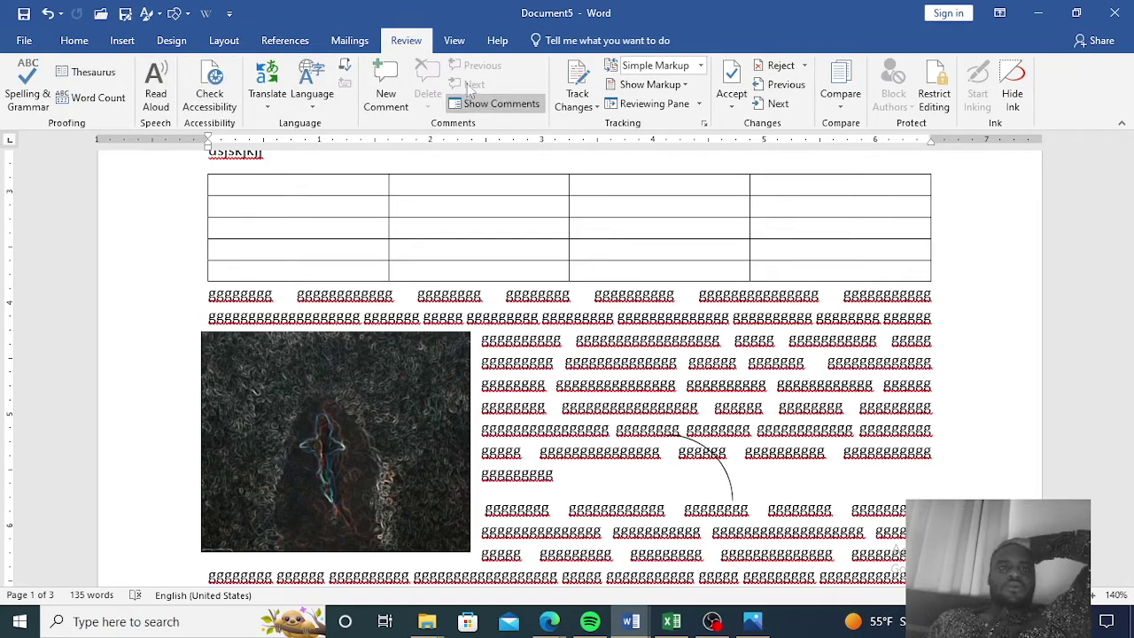
pyautogui.click(31, 104)
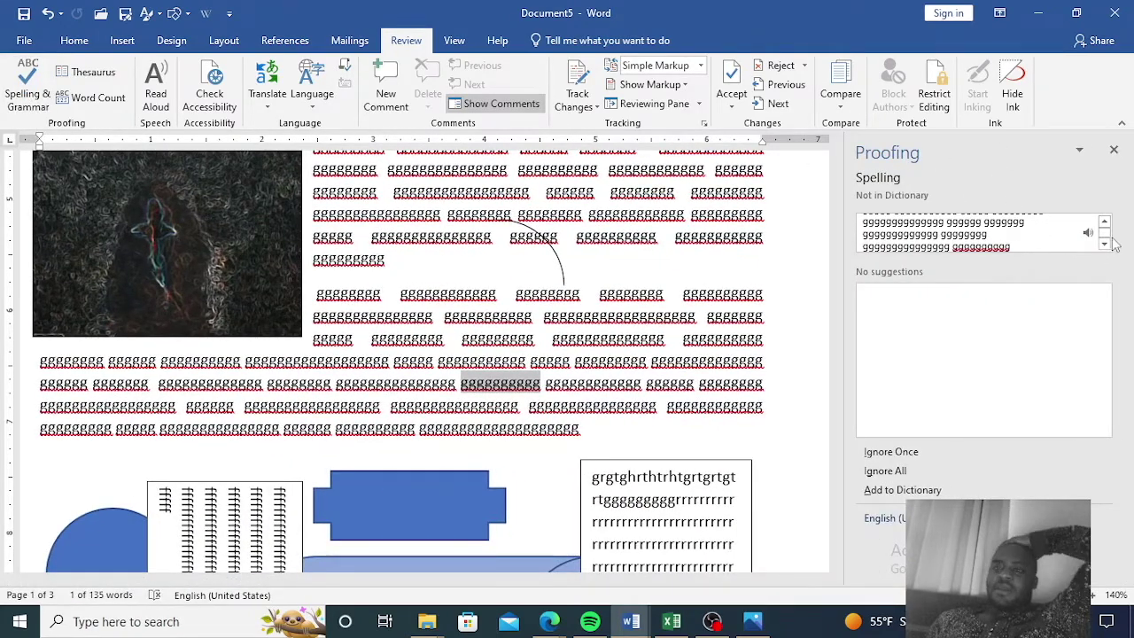
pyautogui.scroll(-2, 1004, 241)
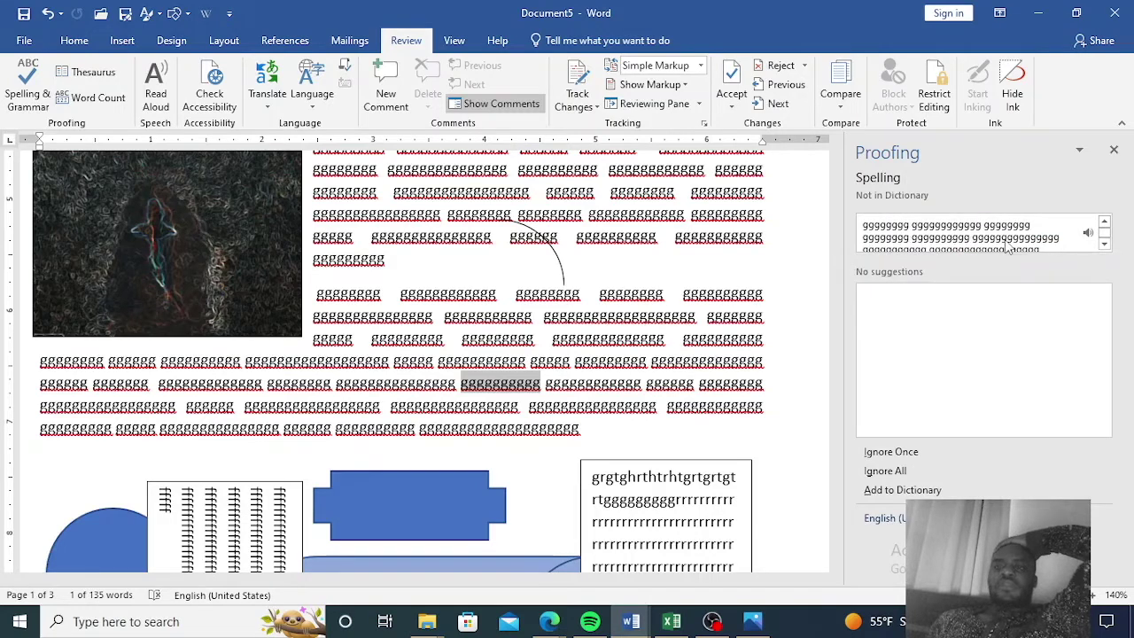
pyautogui.scroll(-4, 1004, 244)
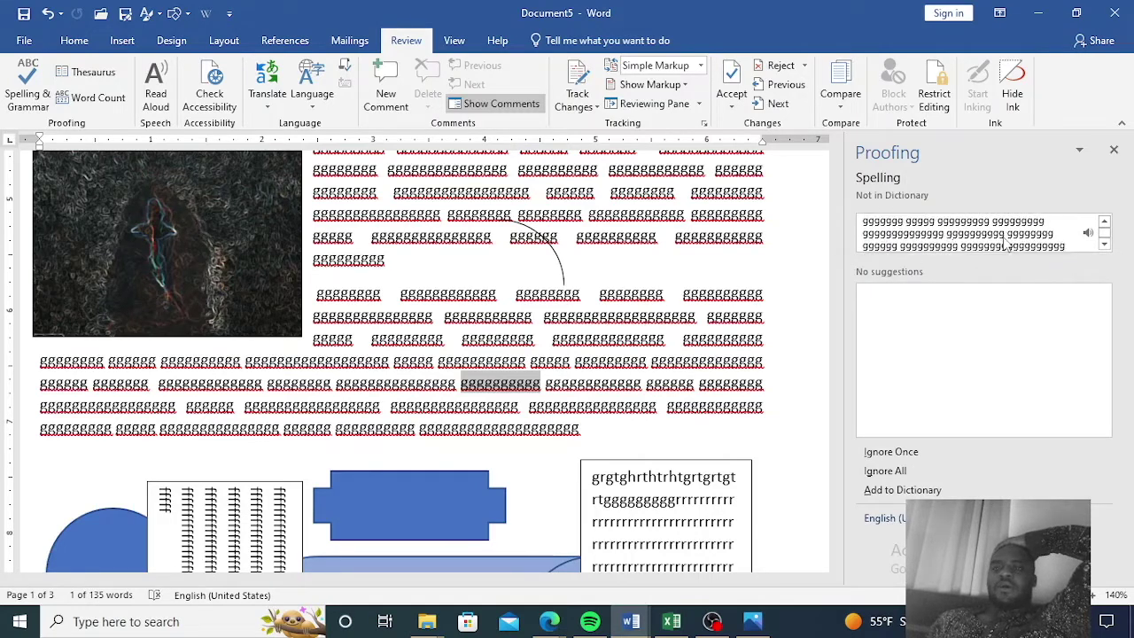
pyautogui.scroll(-5, 1006, 243)
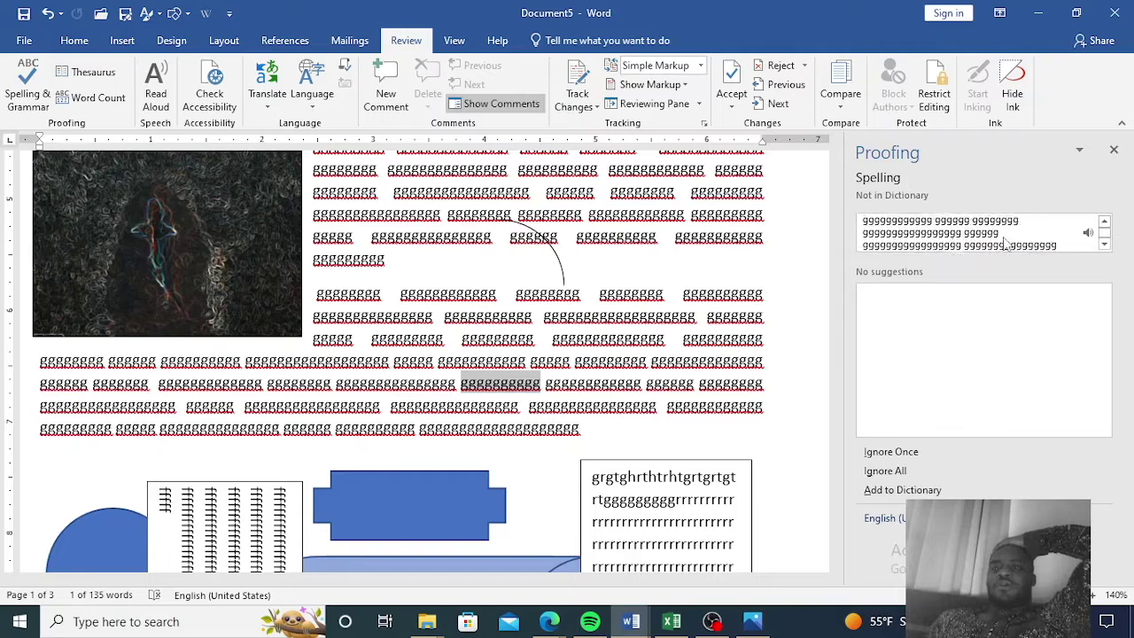
pyautogui.scroll(-3, 1006, 243)
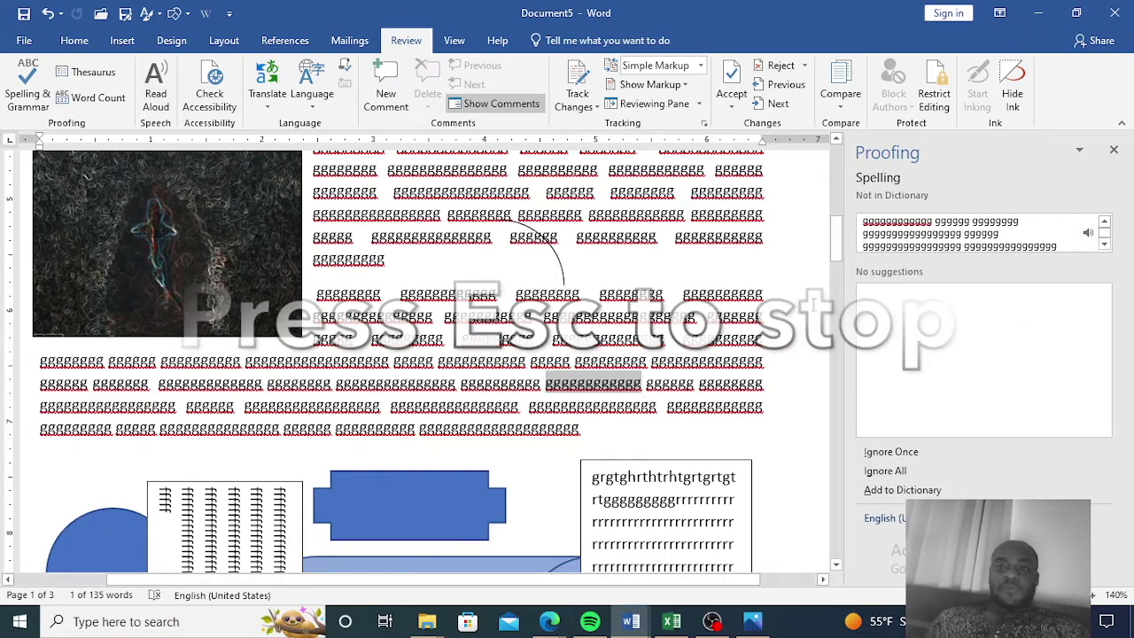
pyautogui.click(1114, 150)
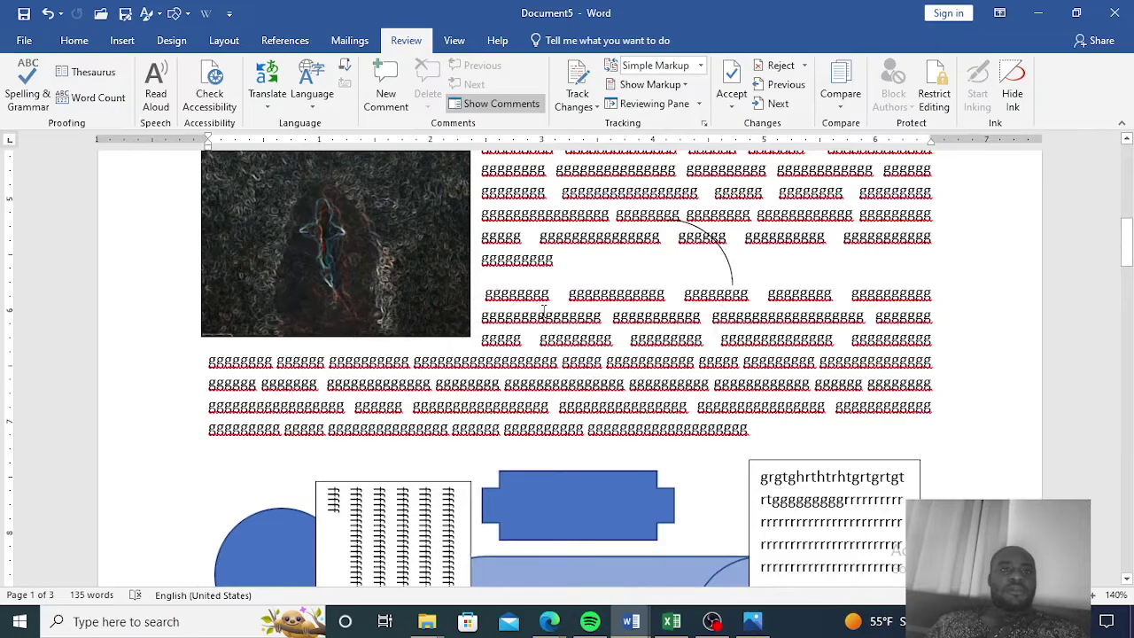
# - Return to the beginning of the document, view the translation options, and dismiss them without translating
pyautogui.scroll(10, 545, 312)
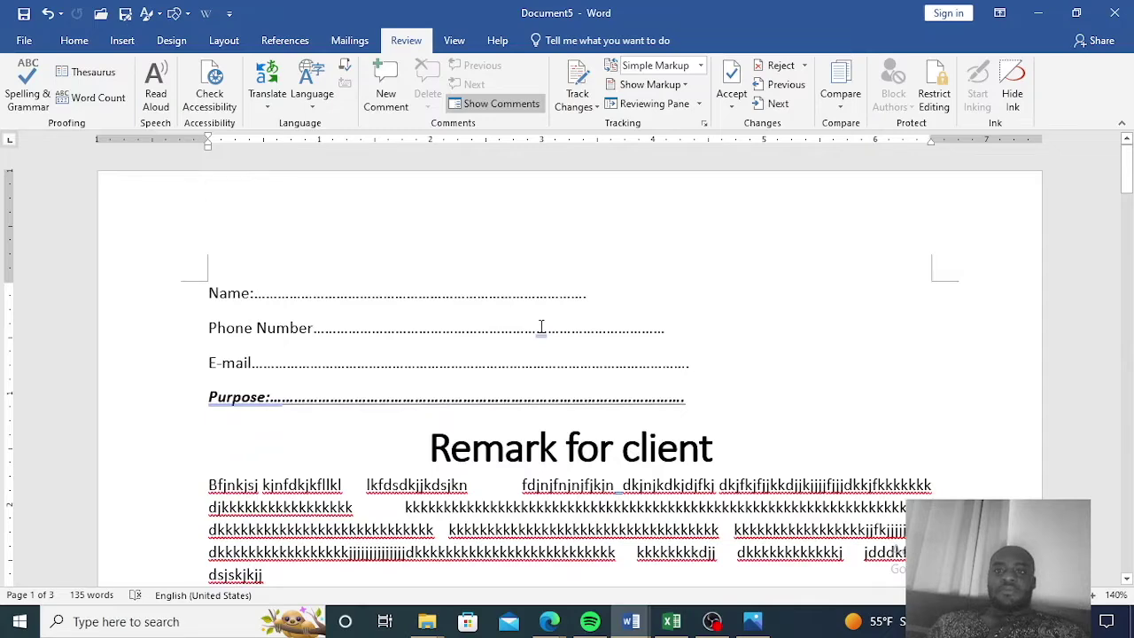
pyautogui.scroll(-3, 541, 327)
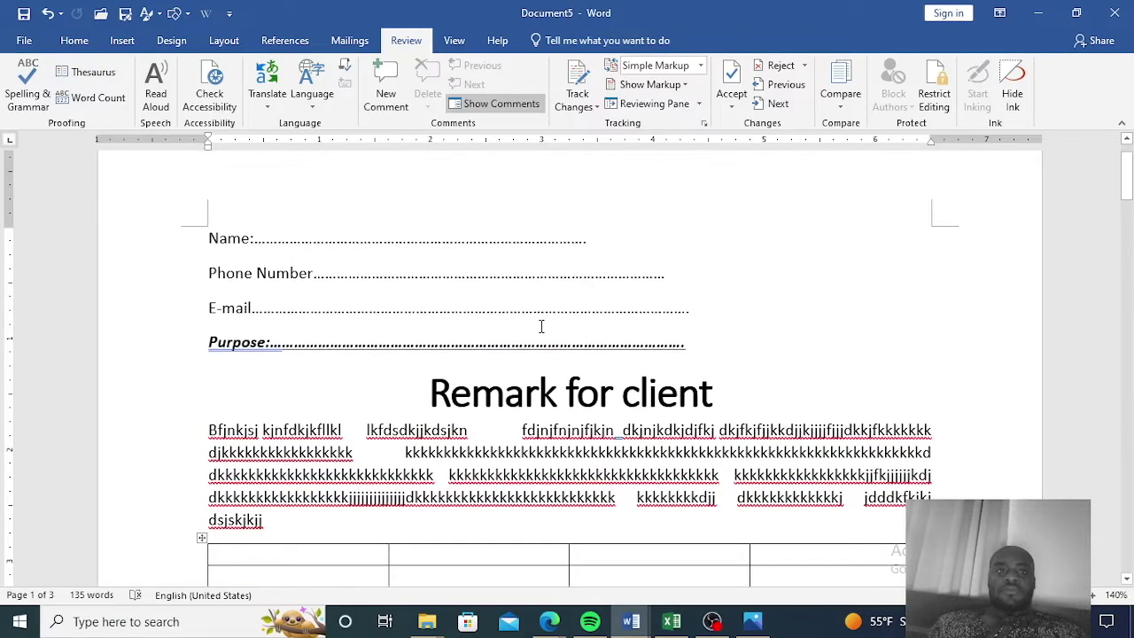
pyautogui.scroll(-3, 541, 327)
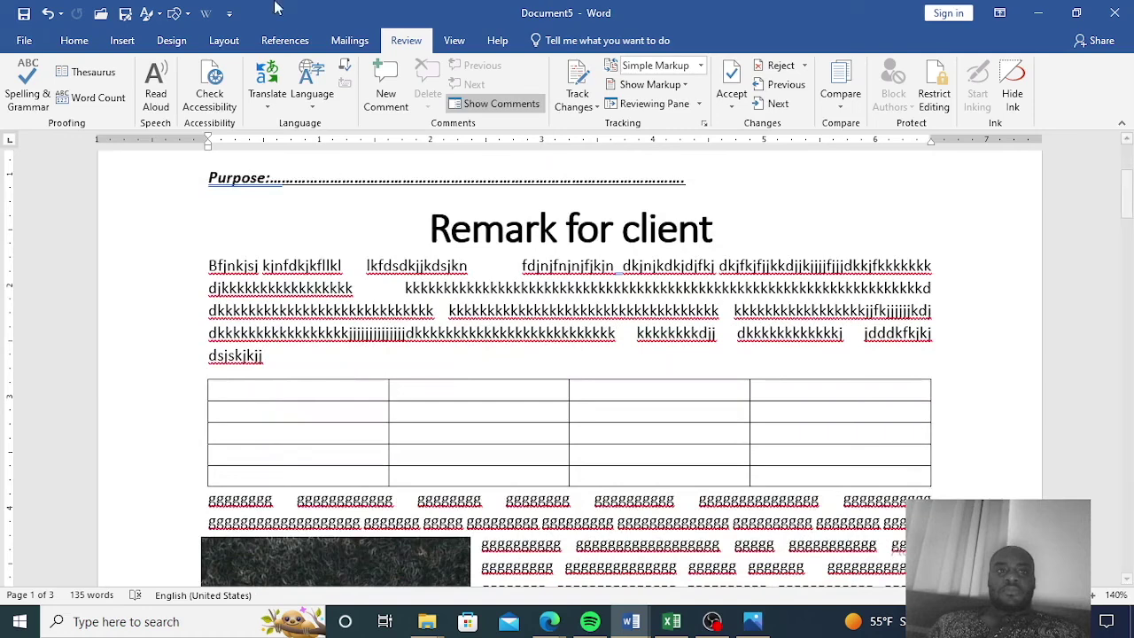
pyautogui.click(275, 93)
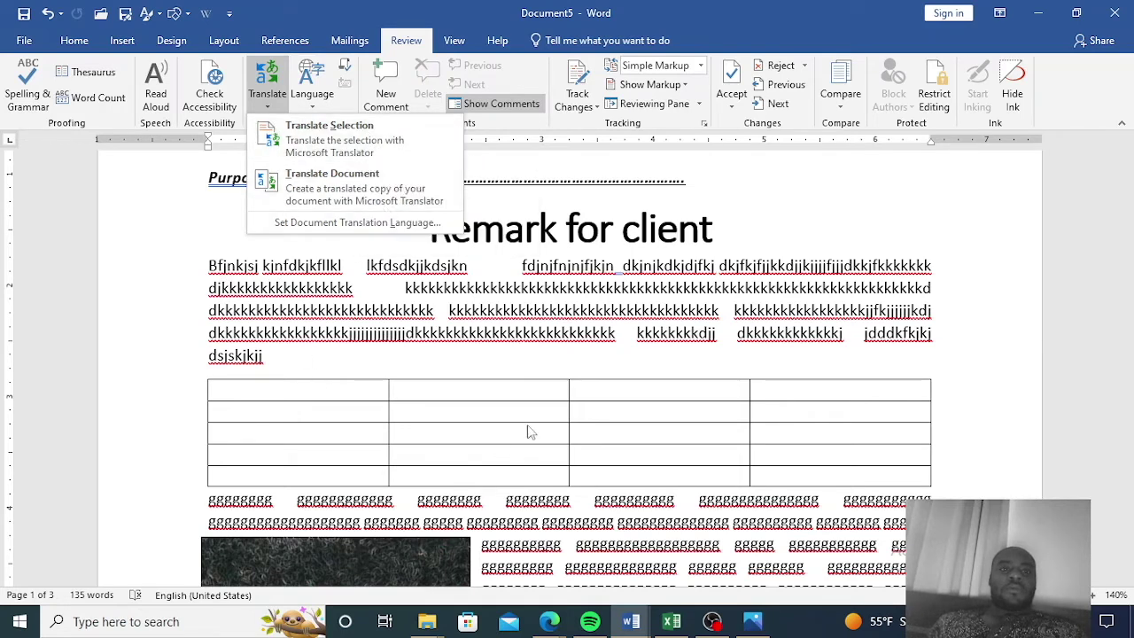
pyautogui.click(561, 286)
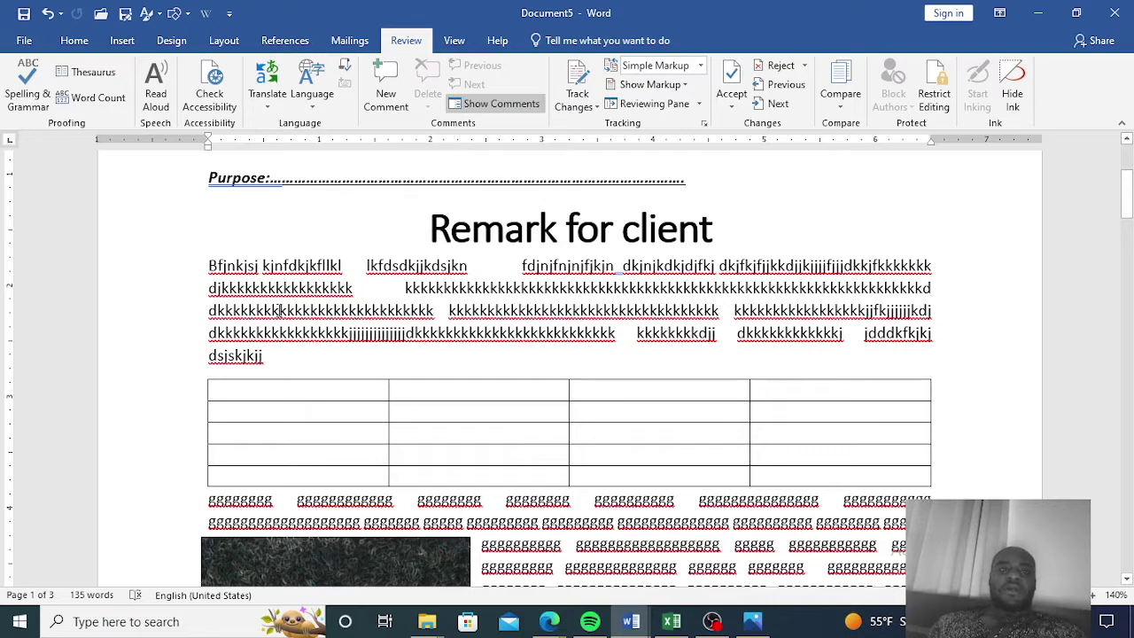
# - Have the document text read aloud, then stop the reading and return to the beginning of the document
pyautogui.click(151, 78)
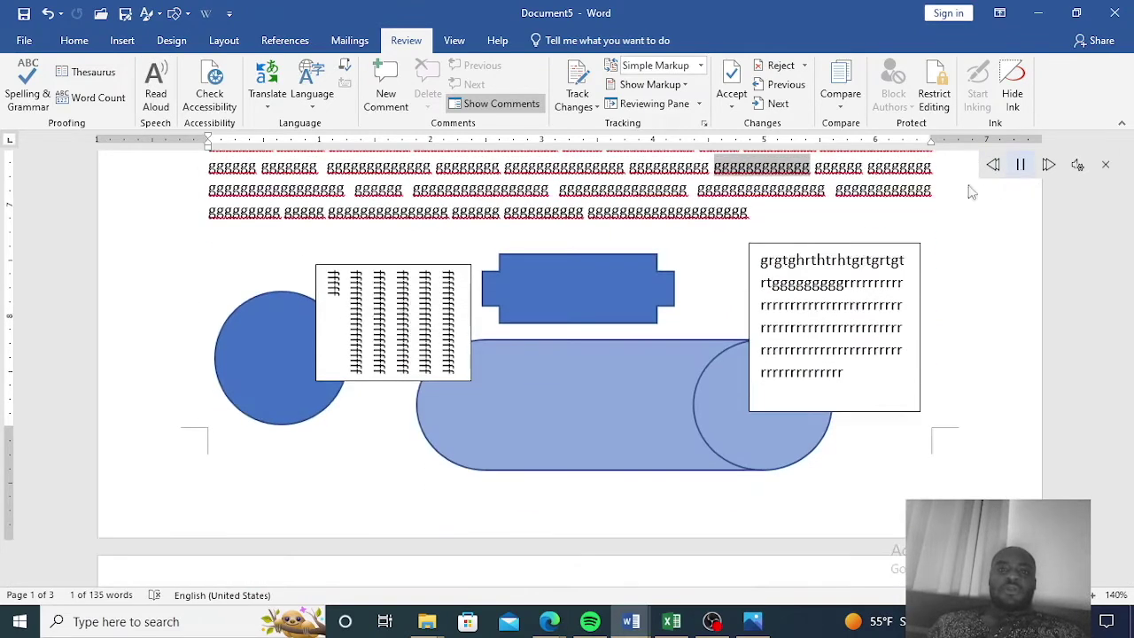
pyautogui.click(1105, 166)
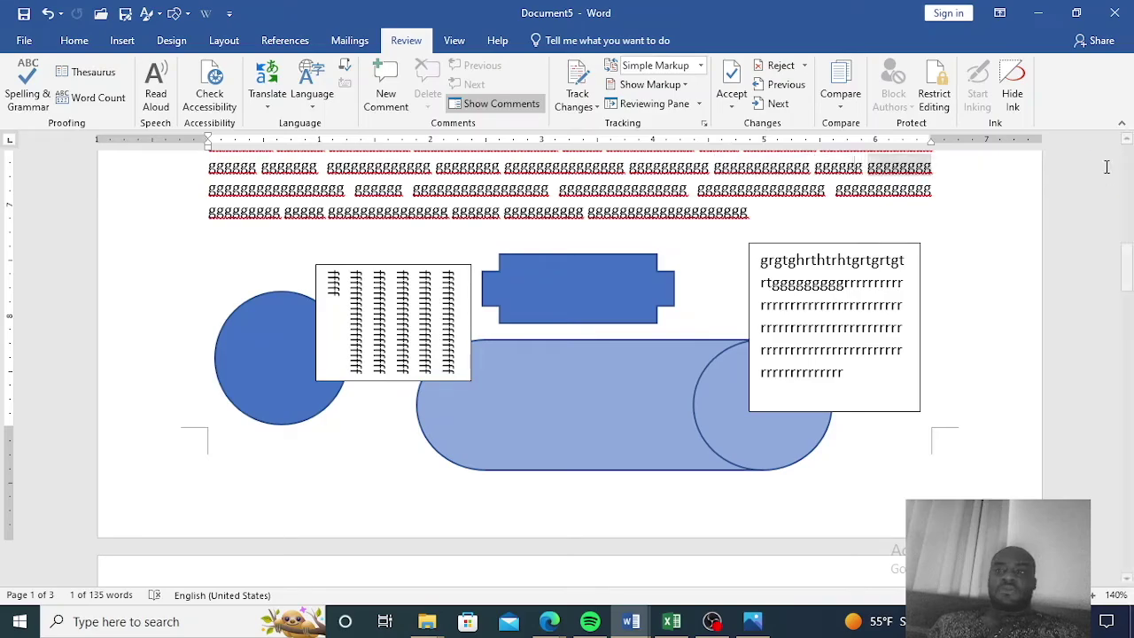
pyautogui.scroll(10, 321, 314)
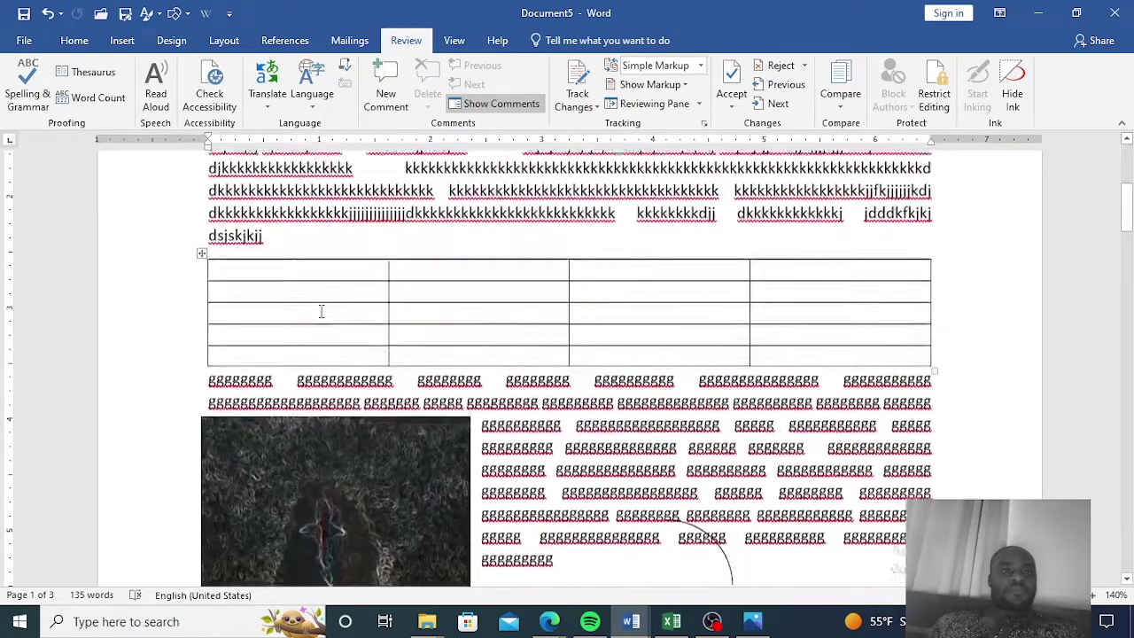
pyautogui.scroll(1, 279, 275)
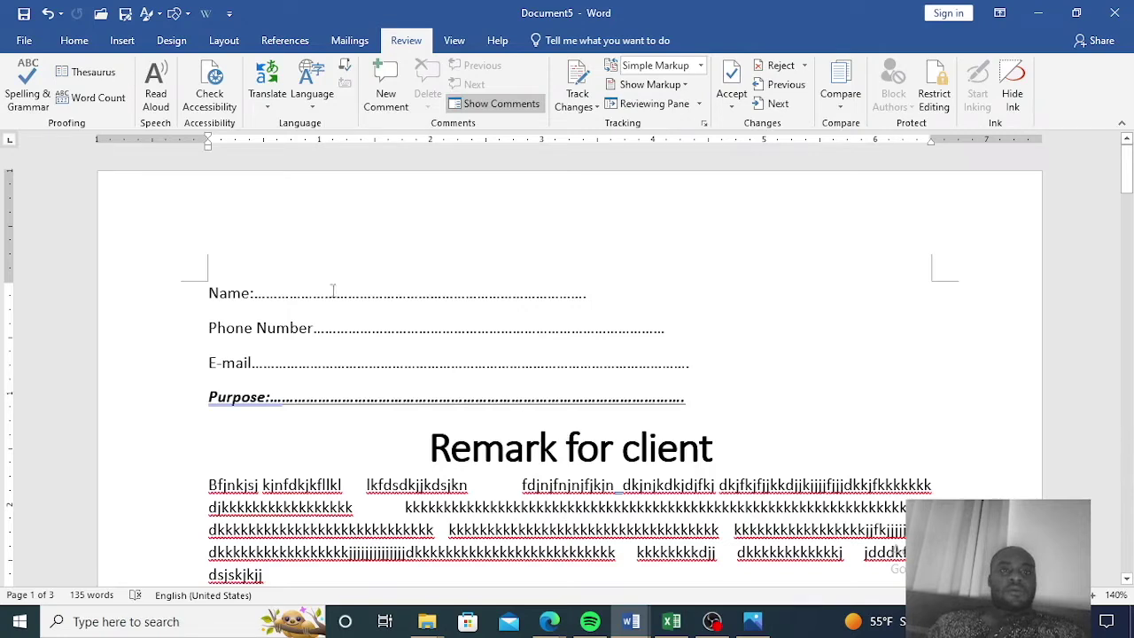
# - View the available language options for proofing and preferences, and dismiss them without changing anything
pyautogui.click(314, 107)
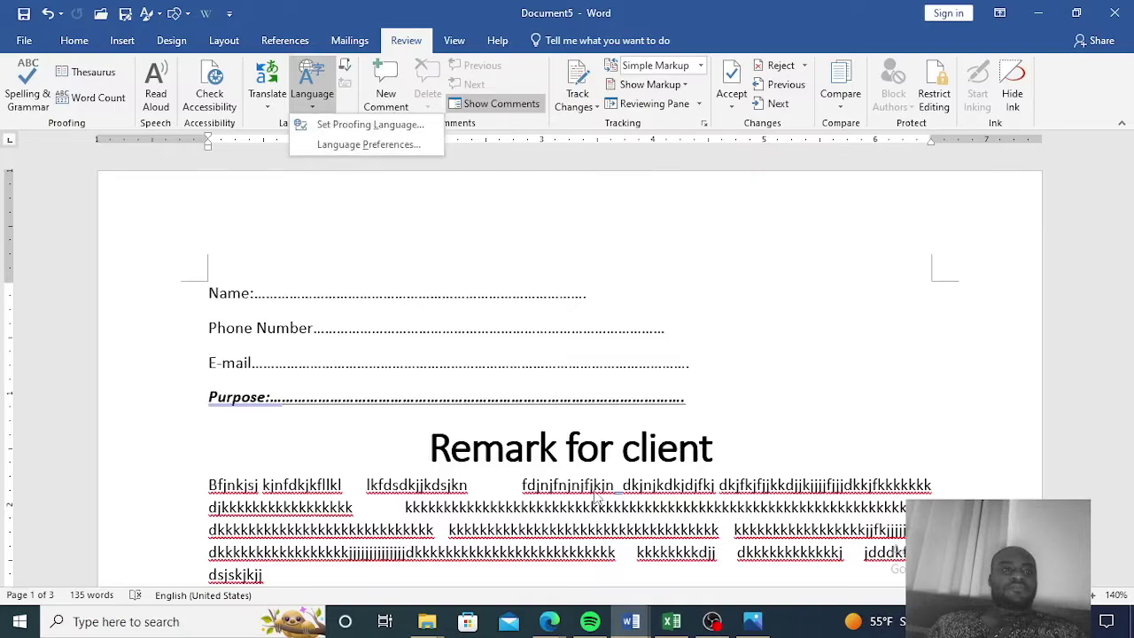
pyautogui.scroll(-5, 598, 495)
pyautogui.scroll(1, 598, 493)
pyautogui.scroll(3, 596, 492)
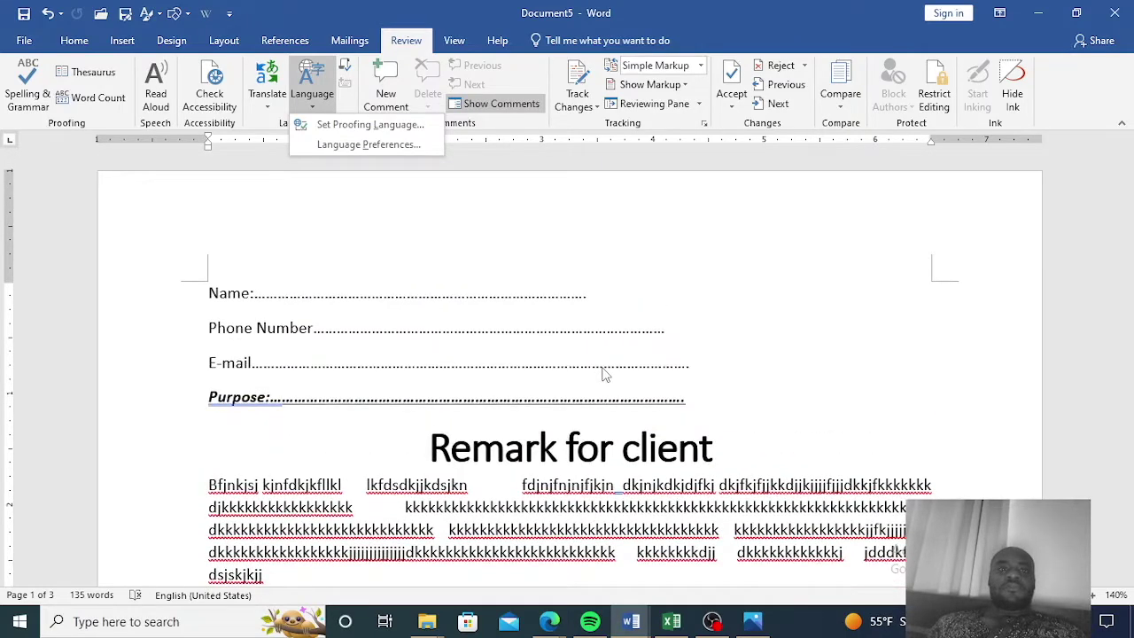
pyautogui.scroll(-2, 602, 375)
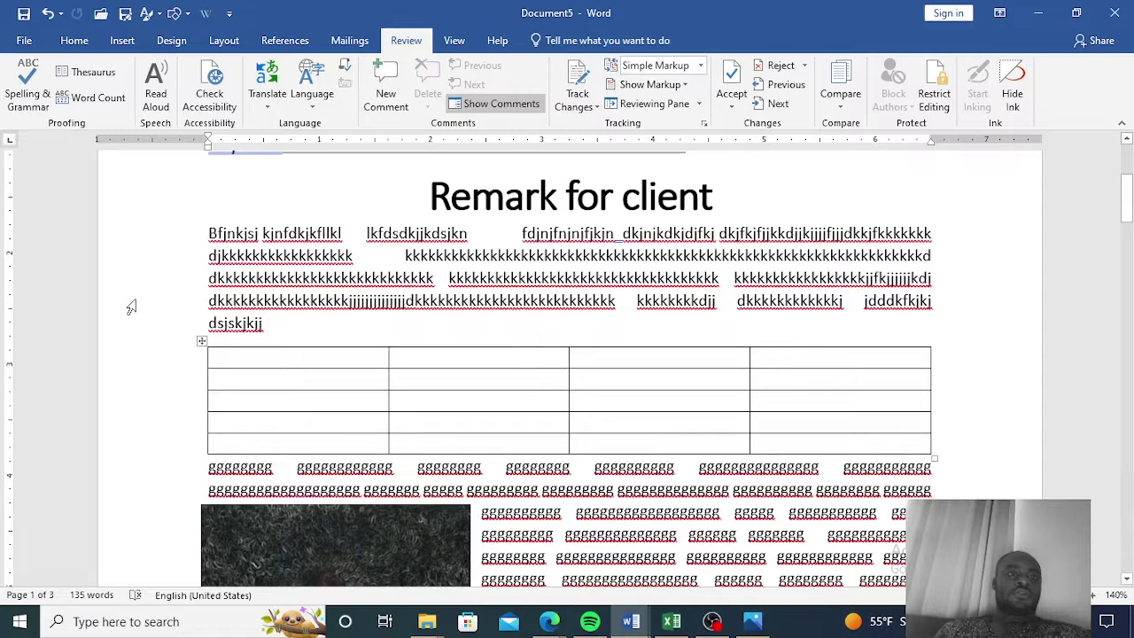
pyautogui.scroll(2, 131, 308)
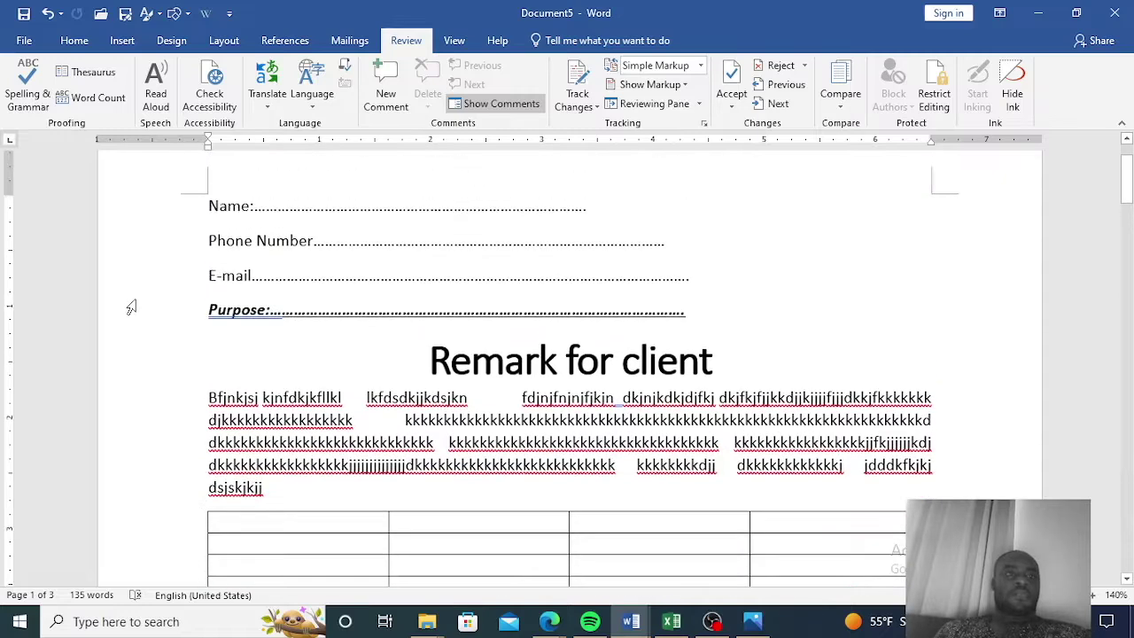
# - Review the document's word count statistics, close them, and look up the selected word in the thesaurus
pyautogui.click(88, 100)
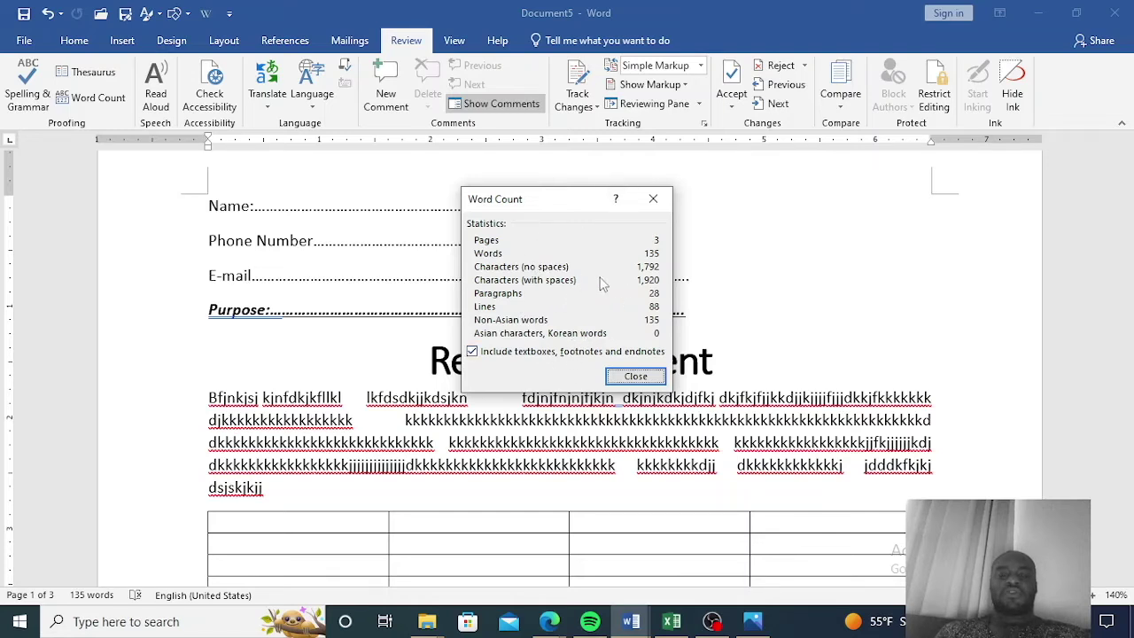
pyautogui.click(652, 198)
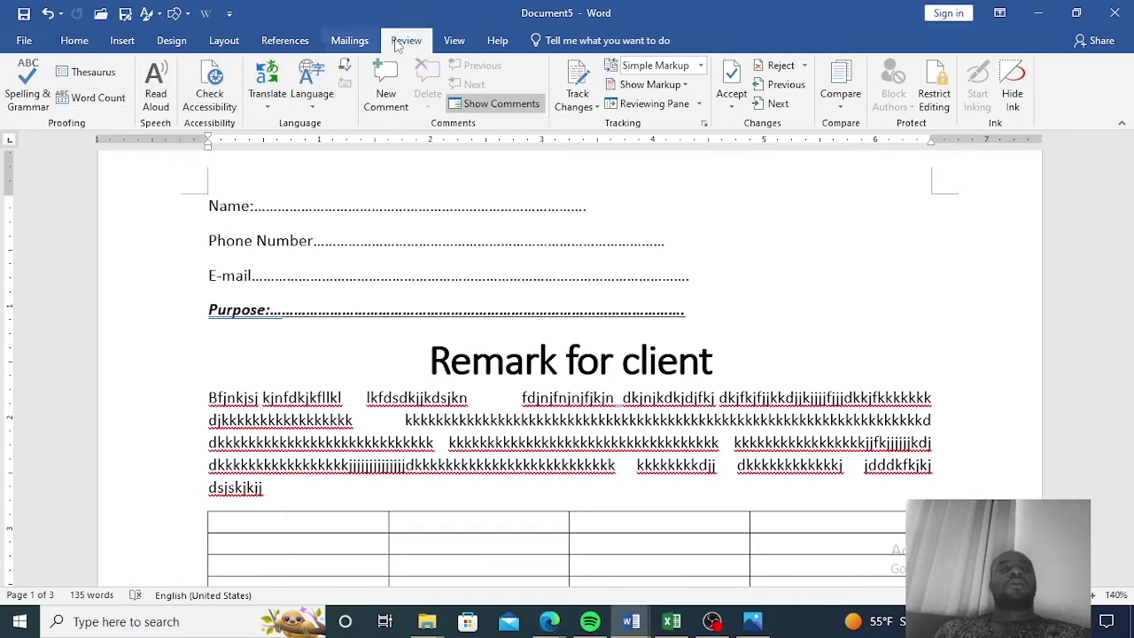
pyautogui.click(82, 74)
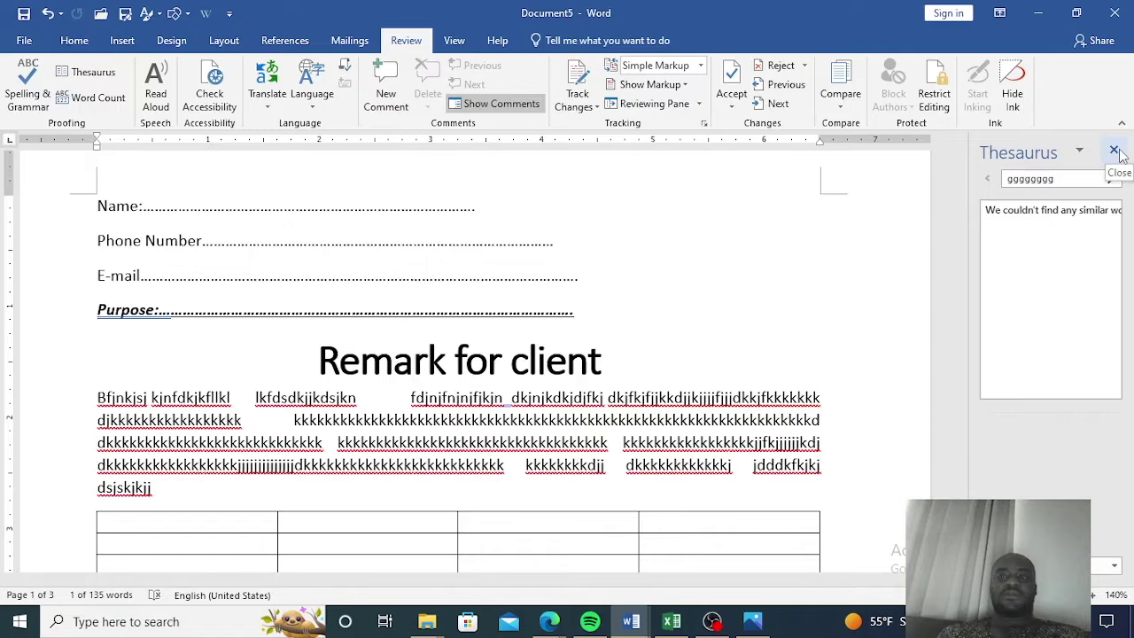
# - Connect the computer to the secured Wi-Fi network elecom2g-390be0 and return to the document
pyautogui.click(999, 621)
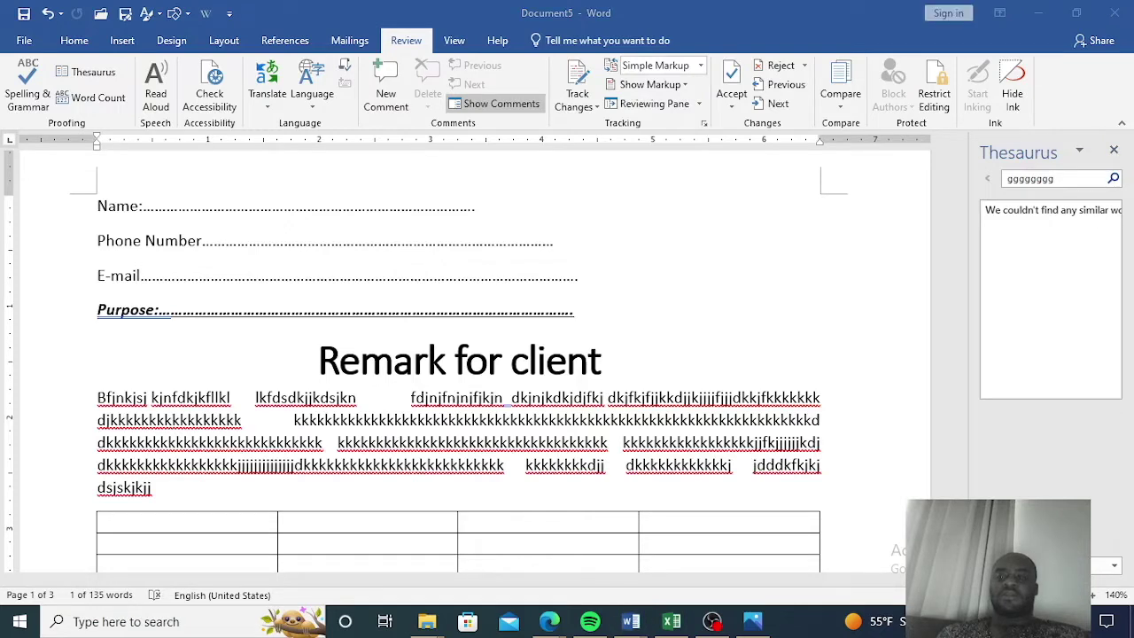
pyautogui.click(942, 173)
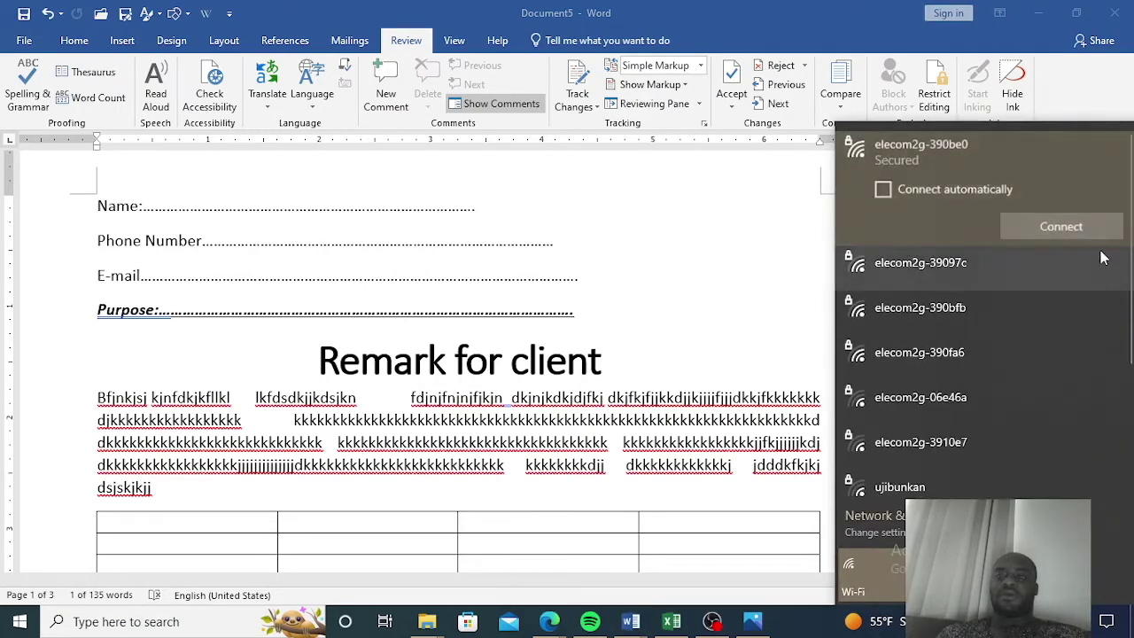
pyautogui.click(1063, 225)
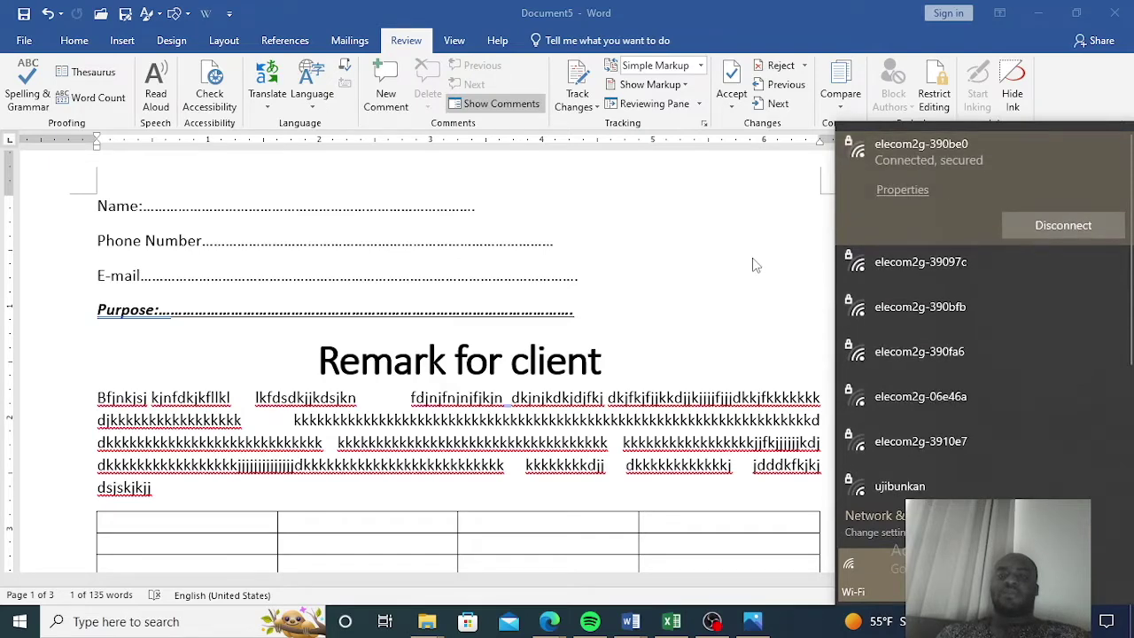
pyautogui.click(753, 262)
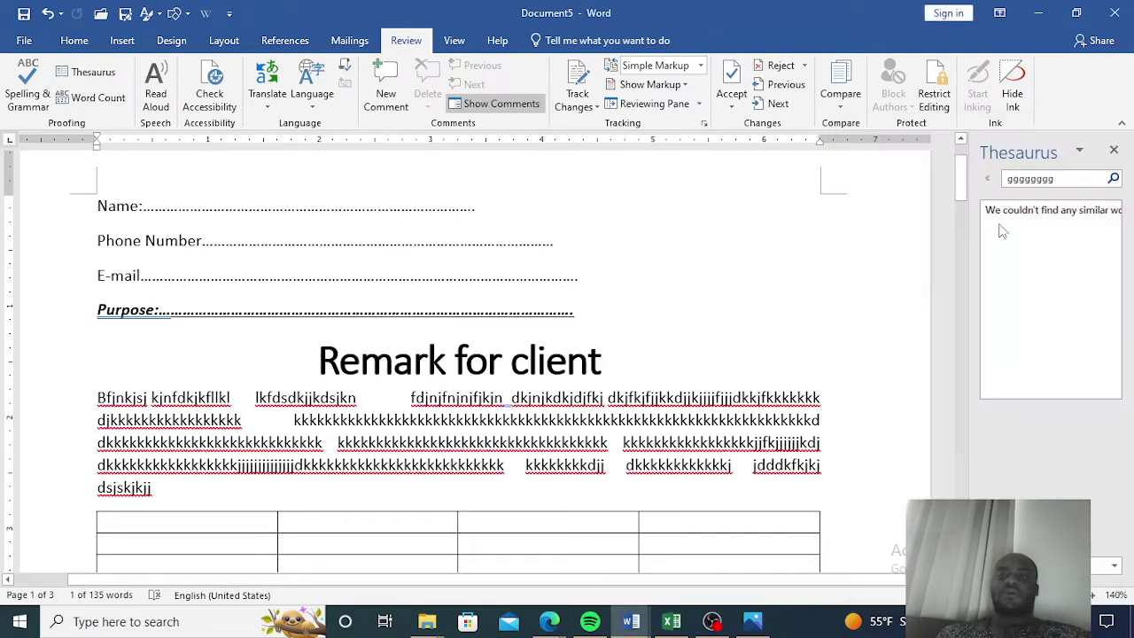
# - Close the thesaurus, repeat the lookup of the selected word, and close the thesaurus again
pyautogui.click(1114, 150)
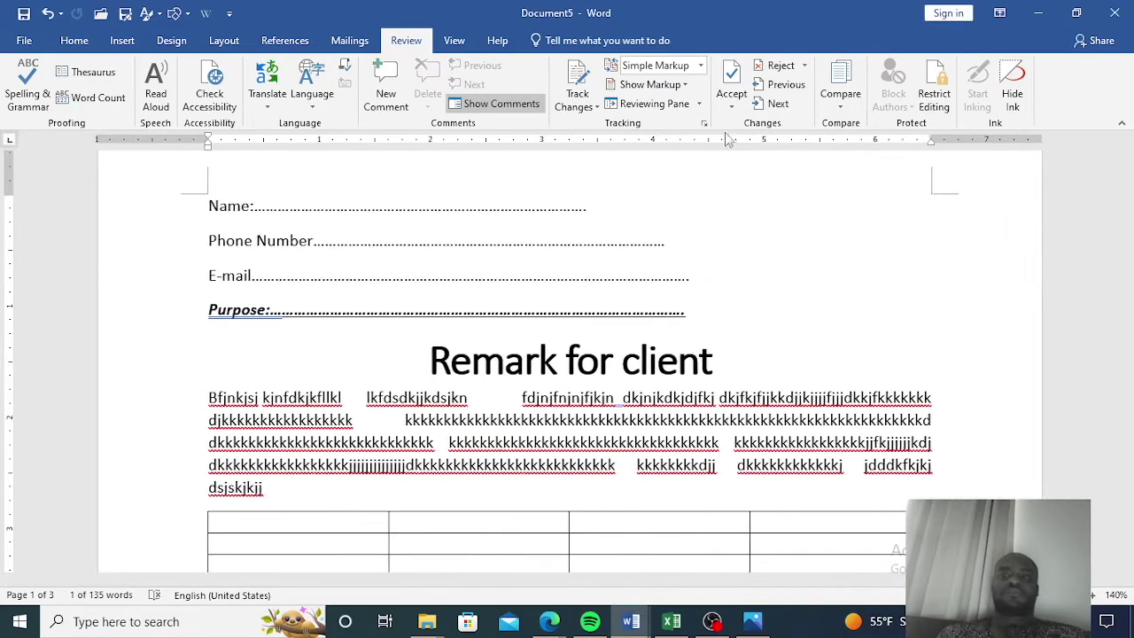
pyautogui.click(86, 72)
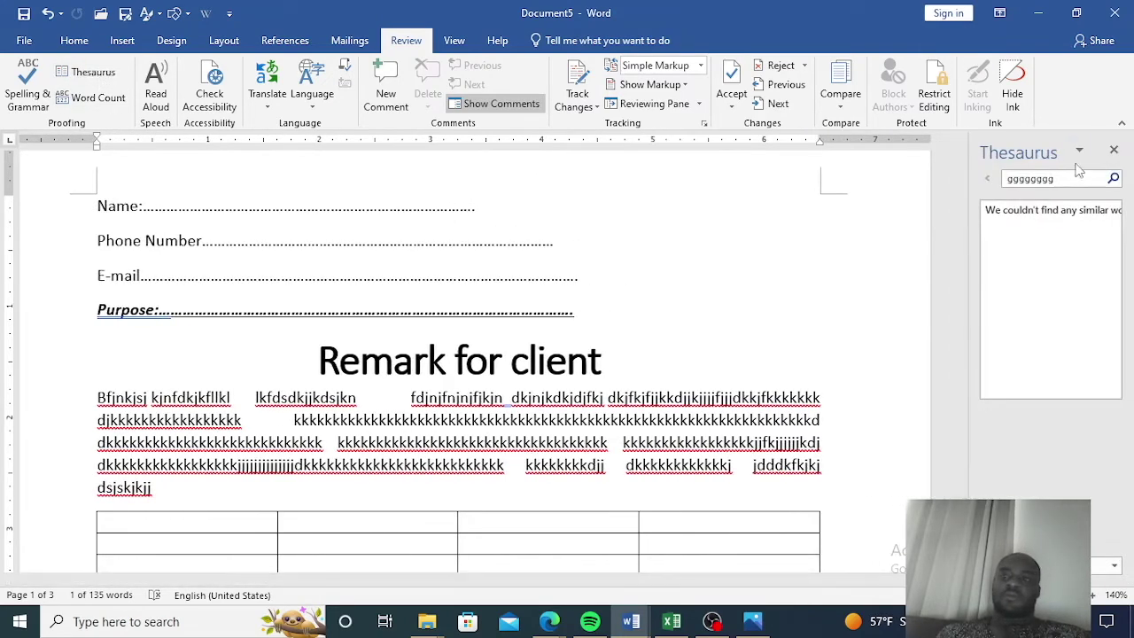
pyautogui.click(1113, 149)
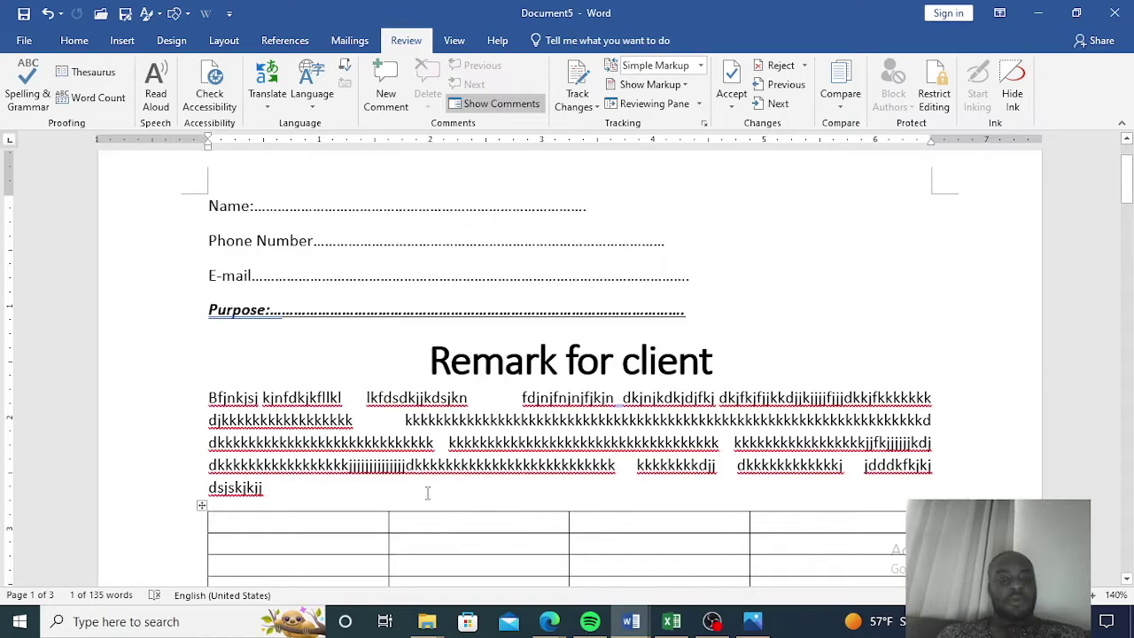
# - Look through the document's text, shapes and the list of D entries, and return to its beginning
pyautogui.scroll(-1, 455, 438)
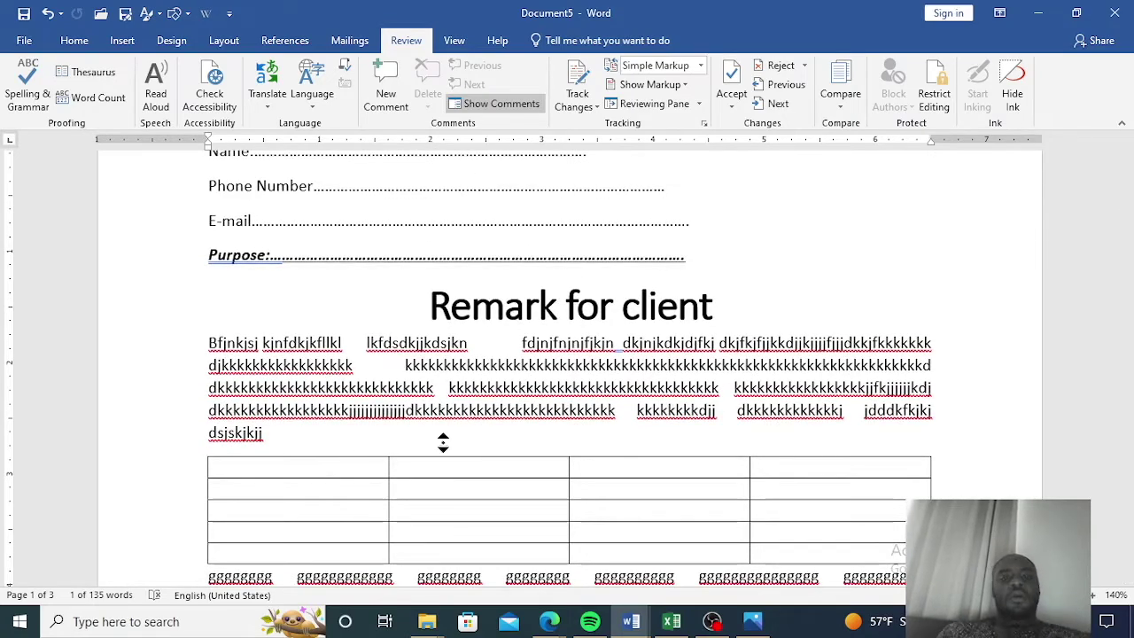
pyautogui.scroll(1, 443, 438)
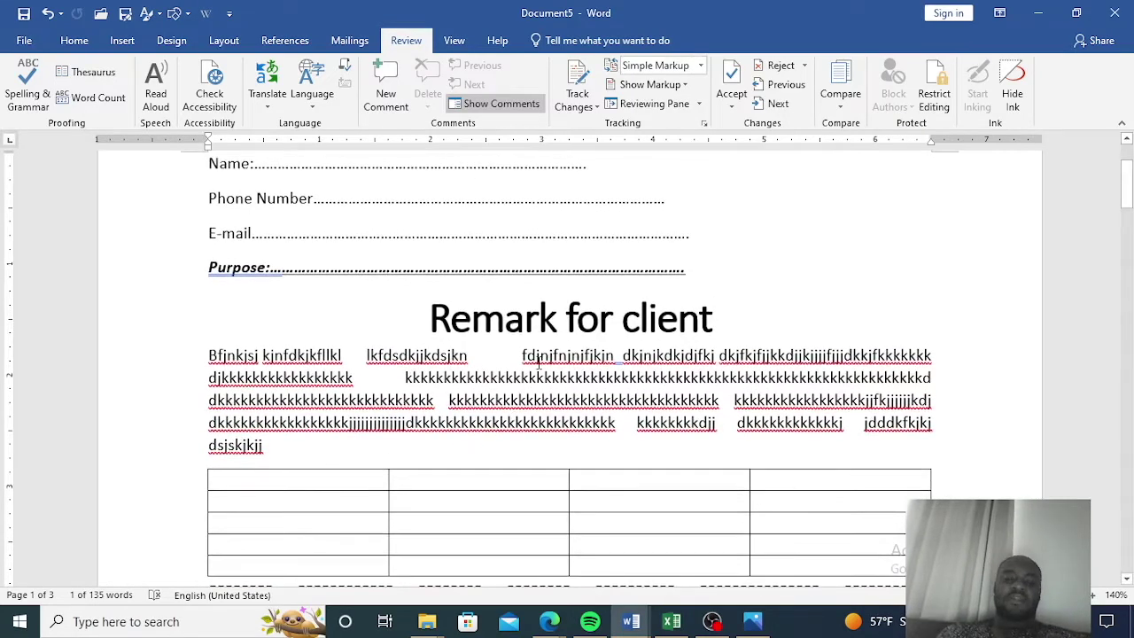
pyautogui.scroll(-5, 588, 435)
pyautogui.scroll(-15, 586, 394)
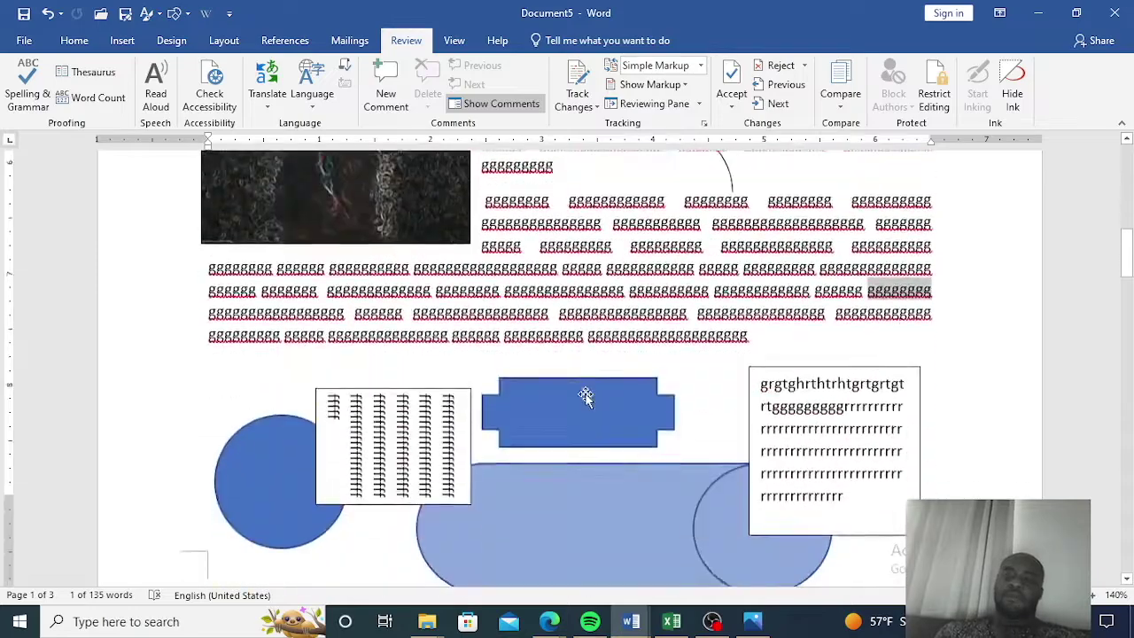
pyautogui.scroll(-3, 586, 394)
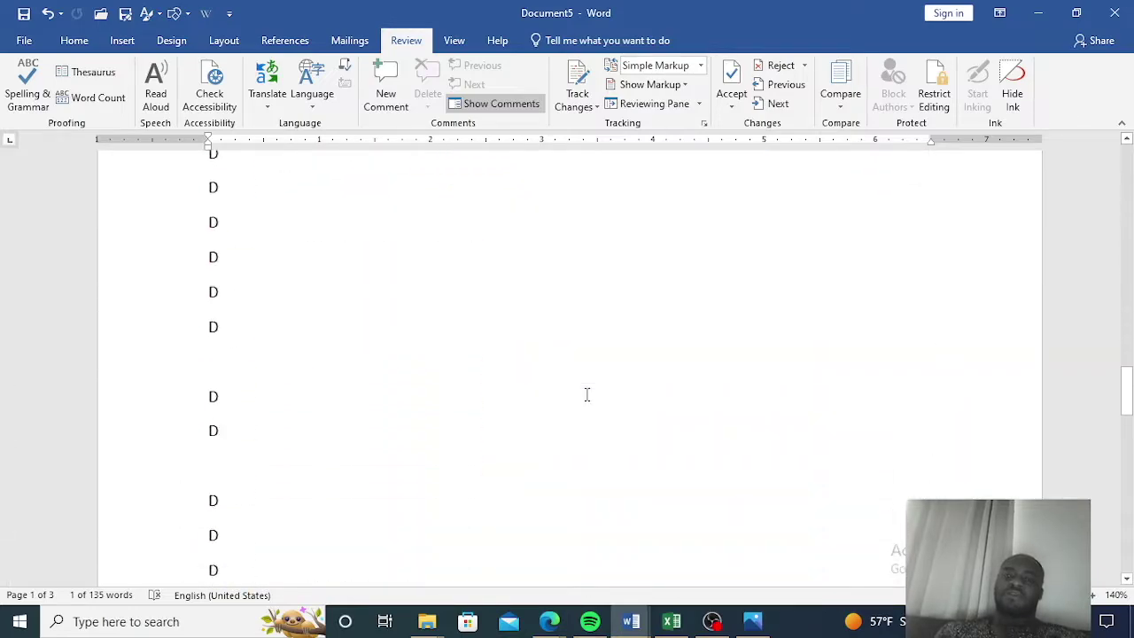
pyautogui.scroll(7, 585, 394)
pyautogui.scroll(18, 583, 394)
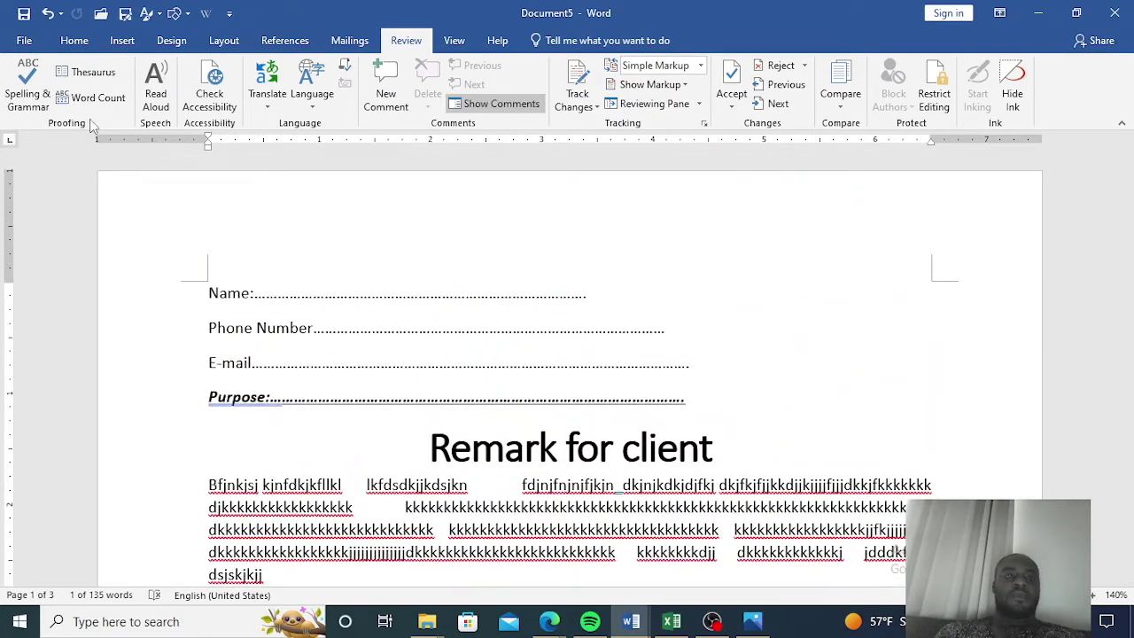
# - Set the line spacing of the paragraph under the "Remark for client" heading to 2.0
pyautogui.click(78, 43)
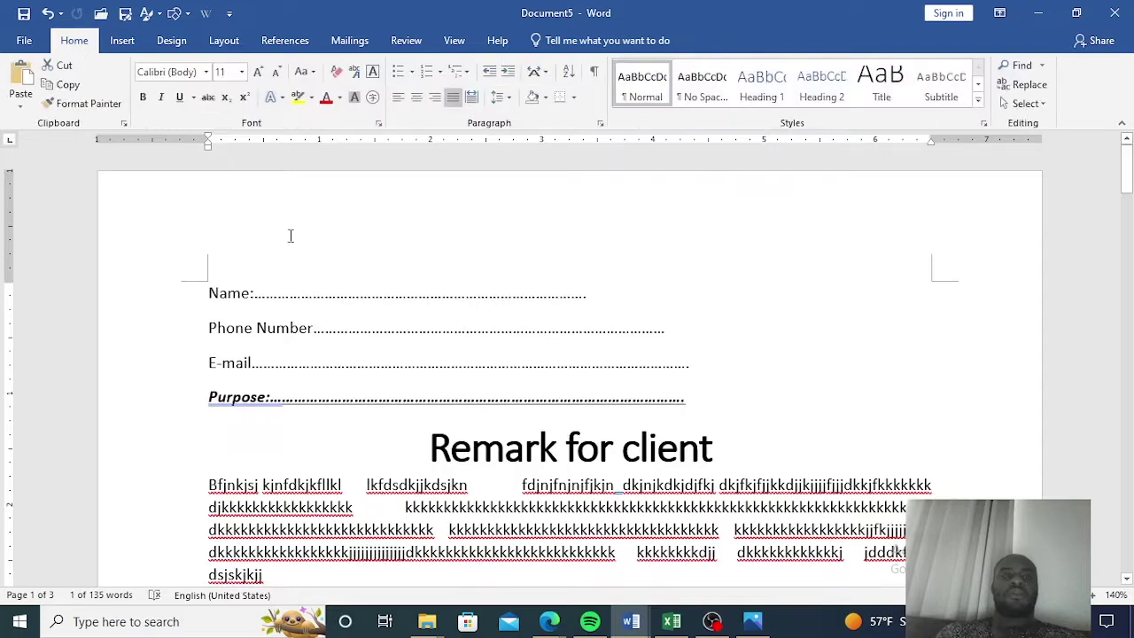
pyautogui.scroll(-2, 311, 221)
pyautogui.scroll(-1, 311, 221)
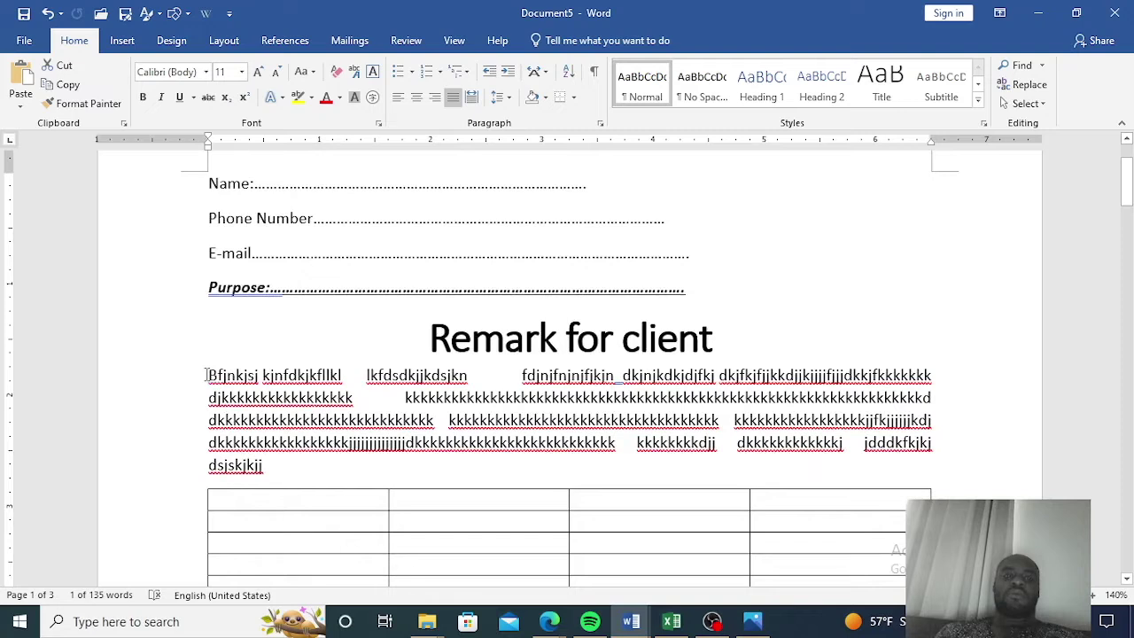
pyautogui.moveTo(206, 375); pyautogui.dragTo(269, 467)
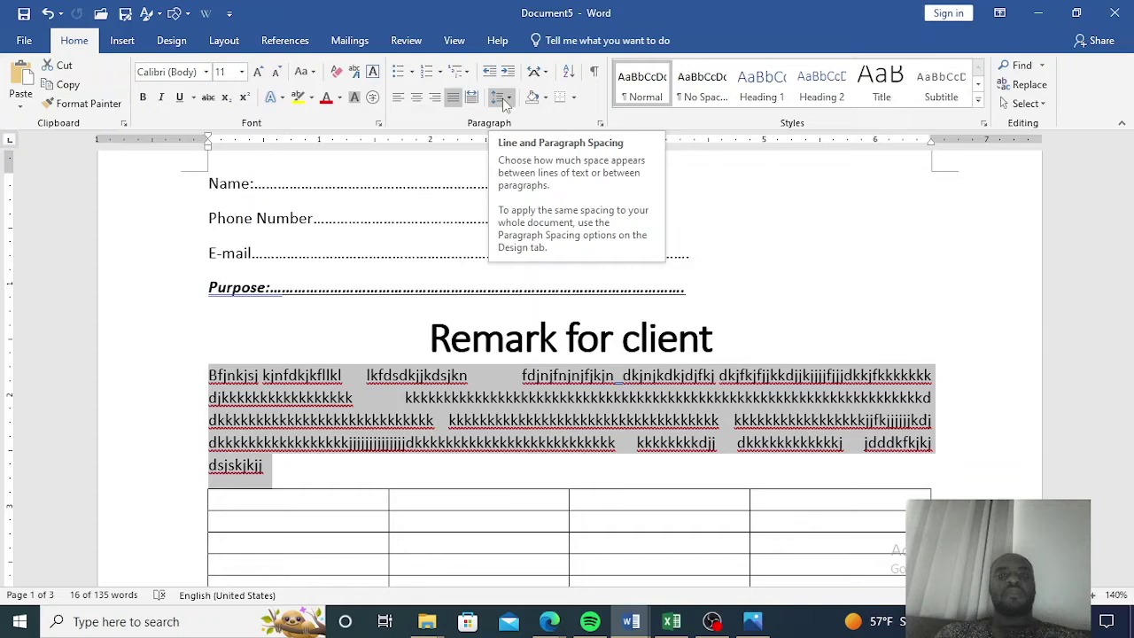
pyautogui.click(511, 99)
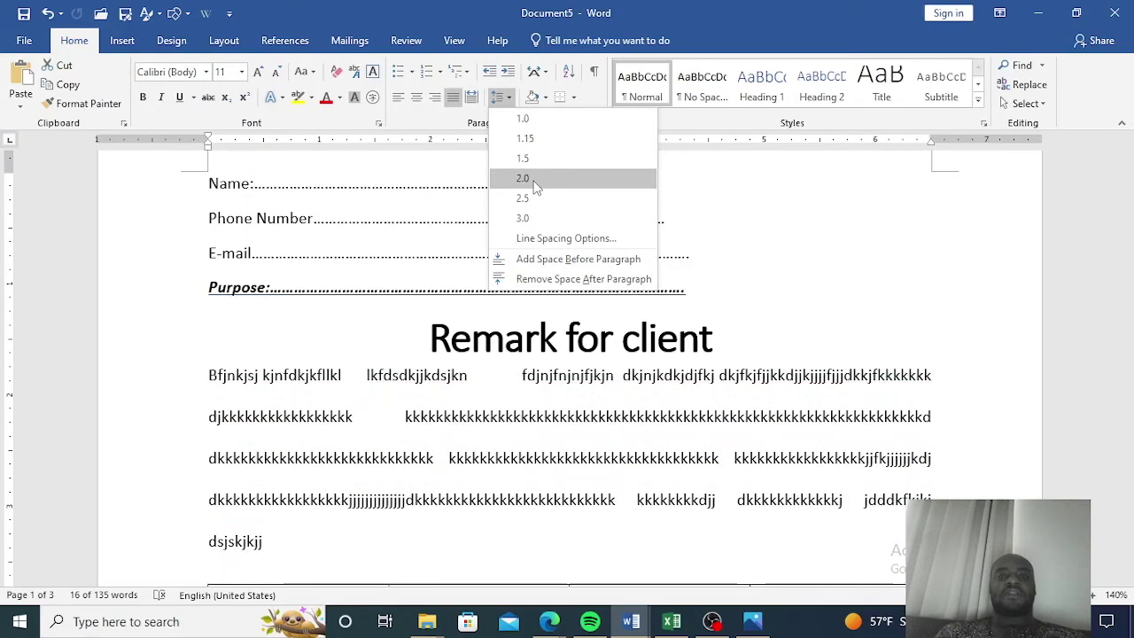
pyautogui.click(535, 186)
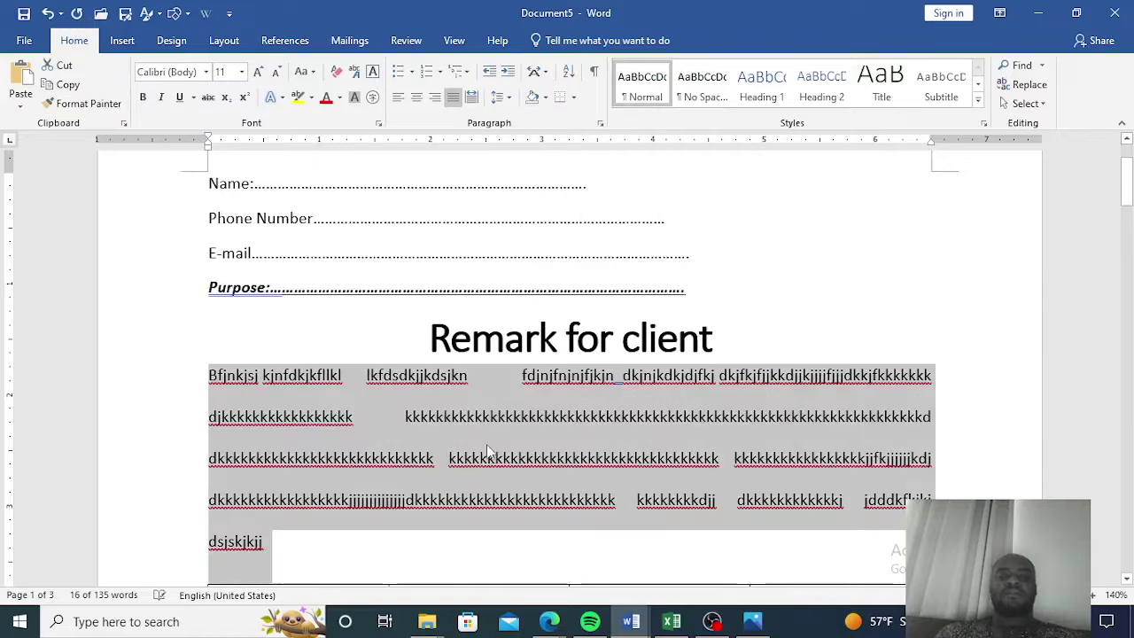
pyautogui.scroll(-3, 334, 449)
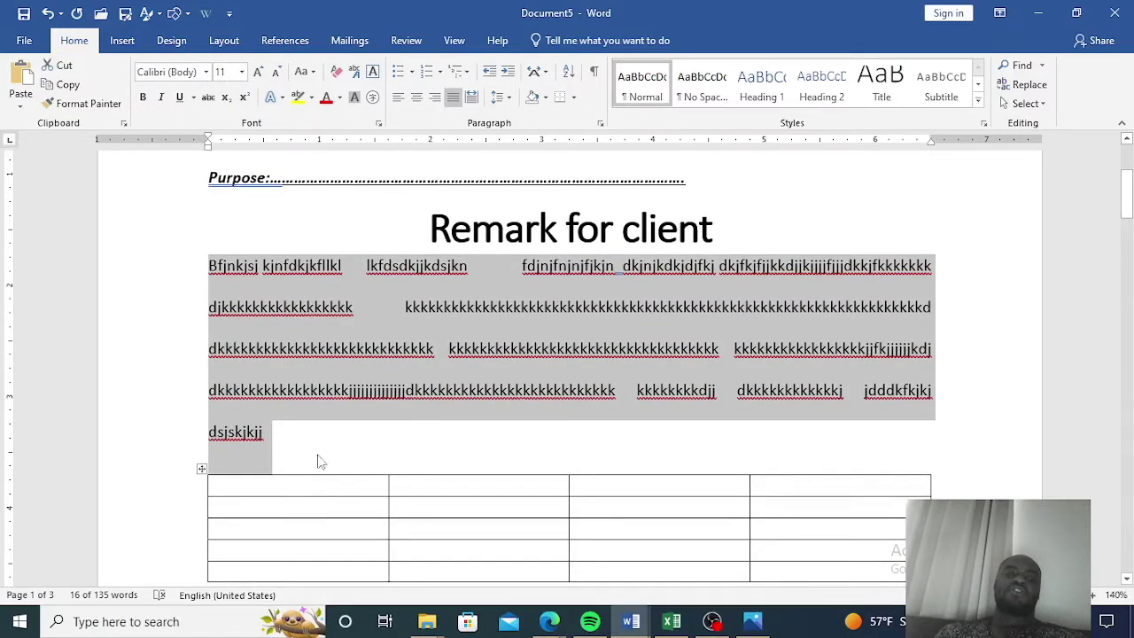
pyautogui.scroll(6, 586, 285)
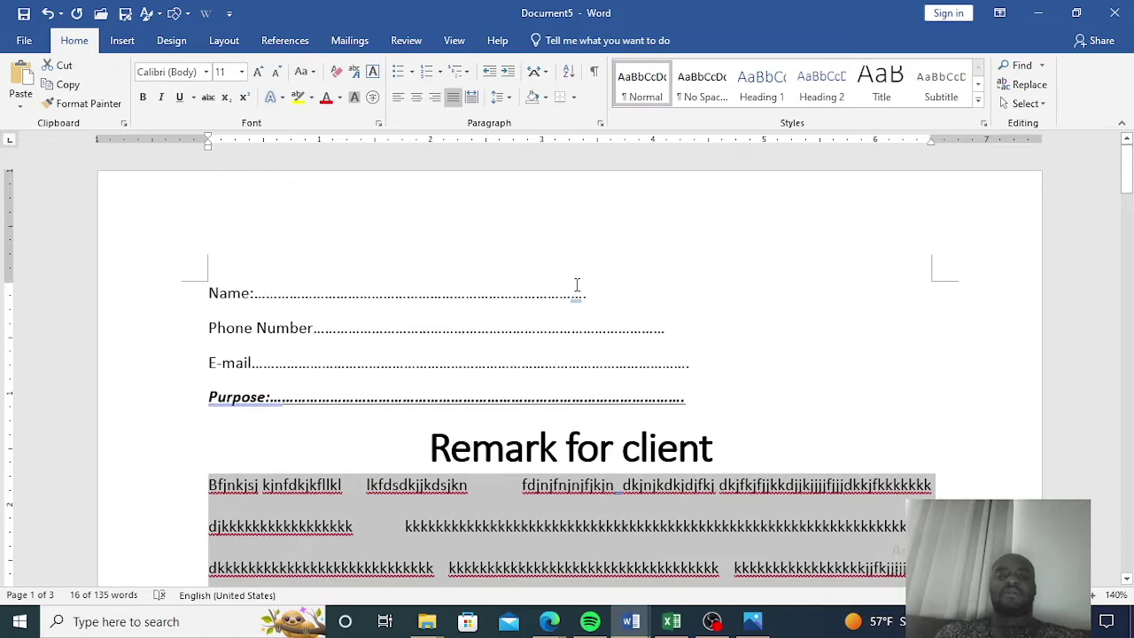
# - Change the font of the selected paragraph under the "Remark for client" heading to Lucida Calligraphy
pyautogui.click(341, 100)
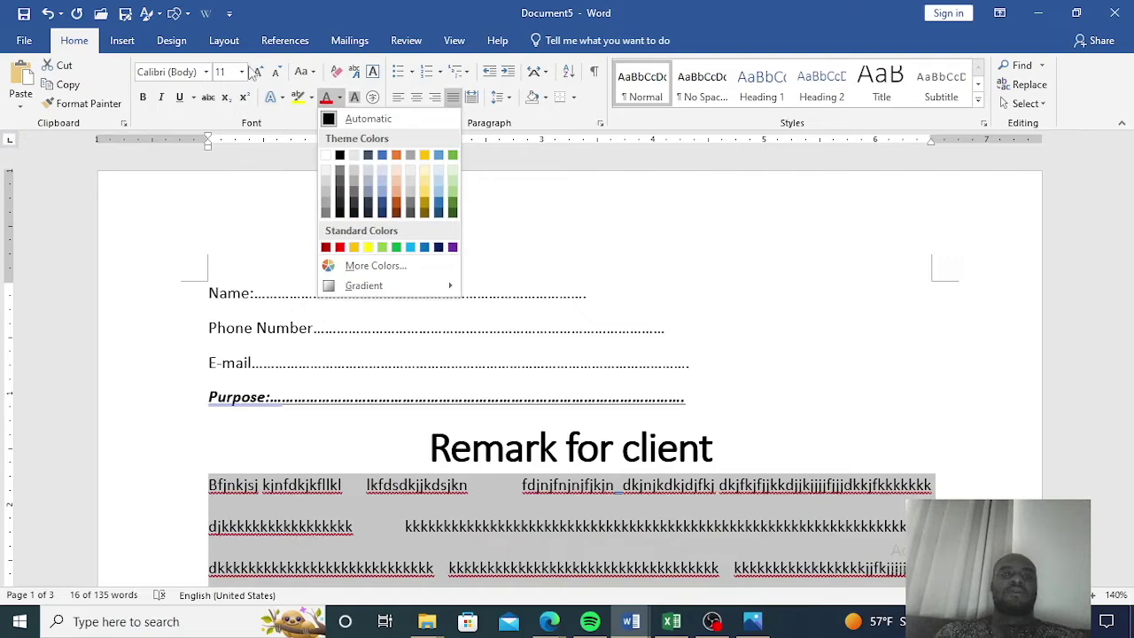
pyautogui.click(206, 76)
pyautogui.click(206, 75)
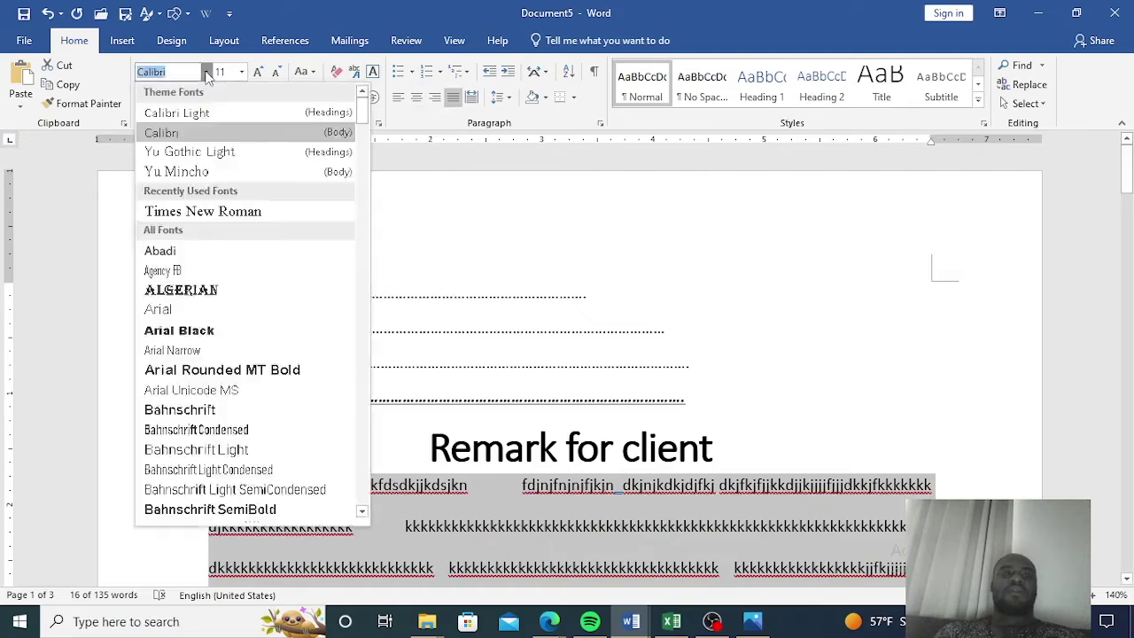
pyautogui.click(206, 77)
pyautogui.click(206, 76)
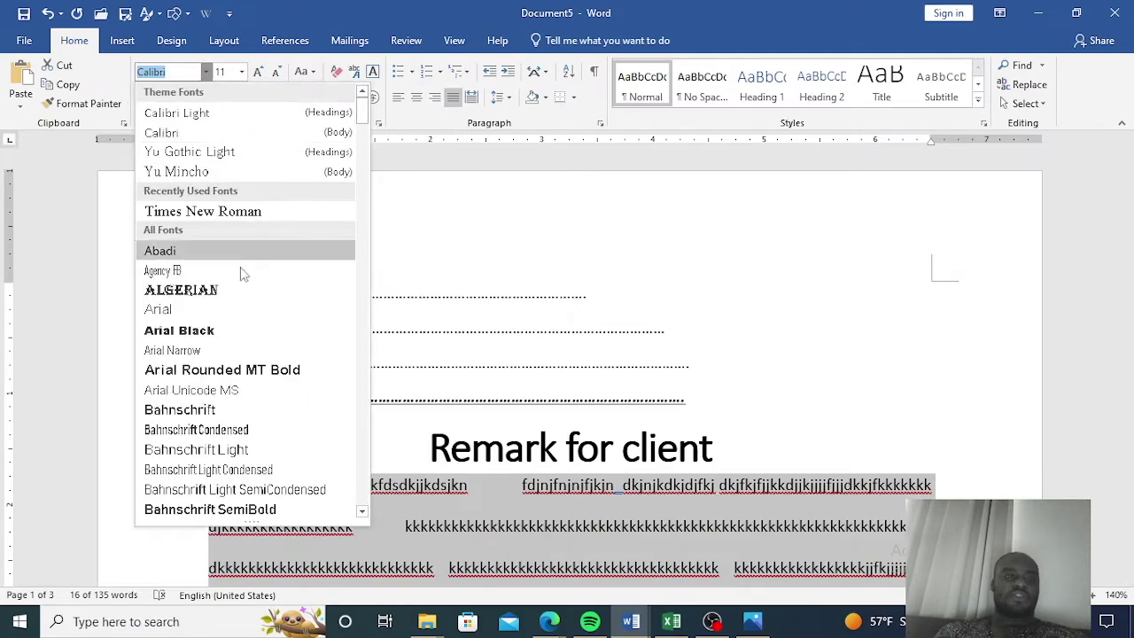
pyautogui.scroll(-1, 220, 352)
pyautogui.scroll(-20, 220, 352)
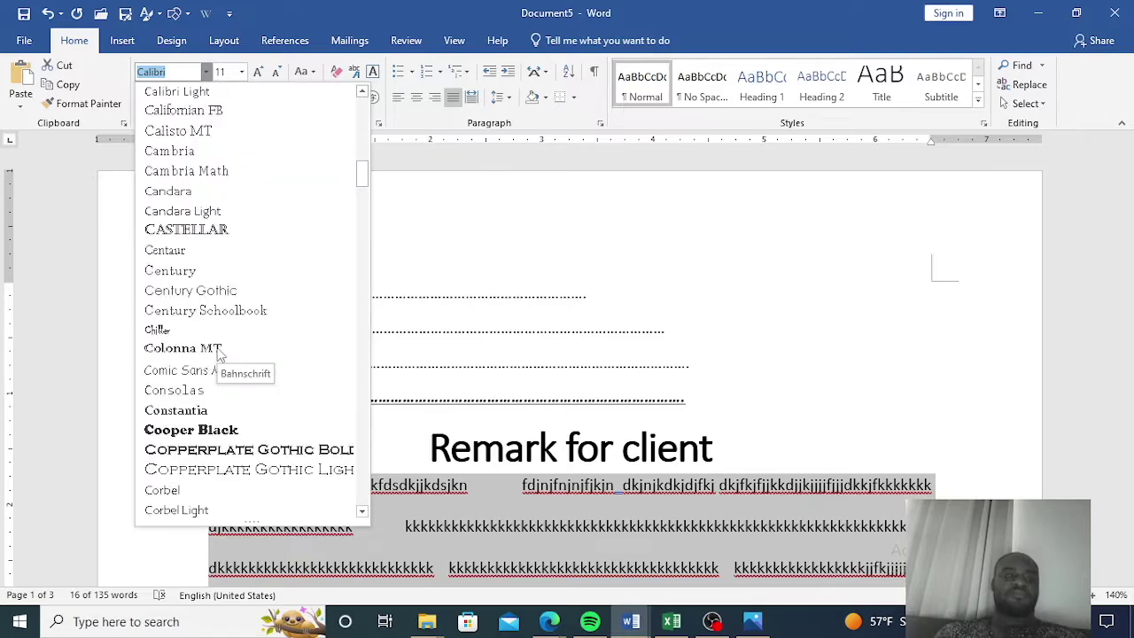
pyautogui.scroll(-20, 220, 352)
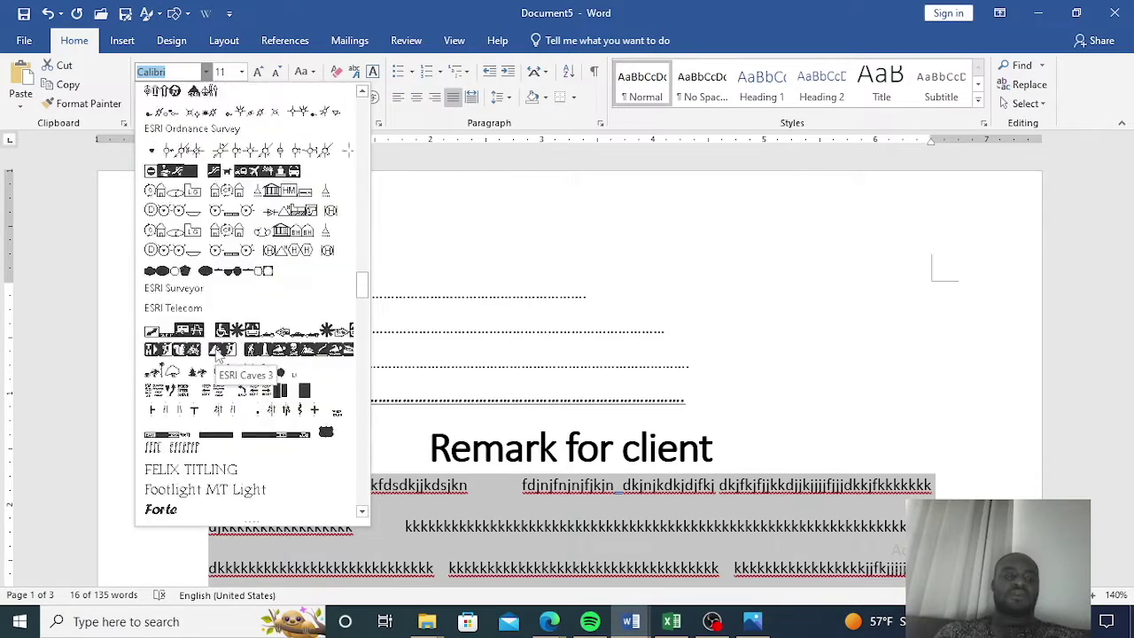
pyautogui.scroll(-10, 220, 354)
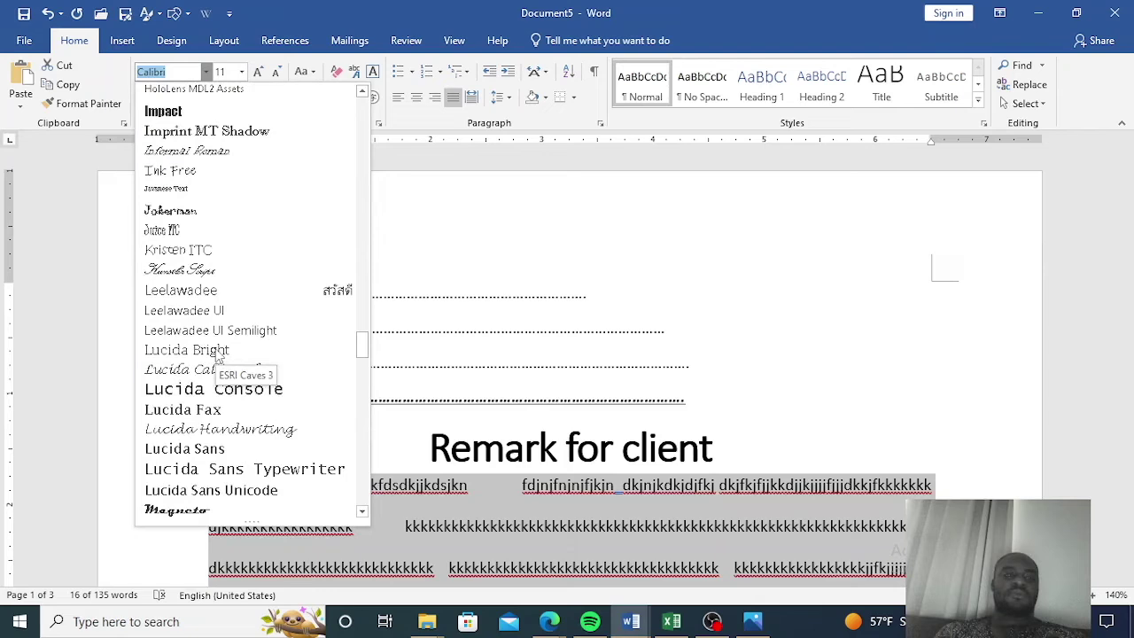
pyautogui.click(182, 370)
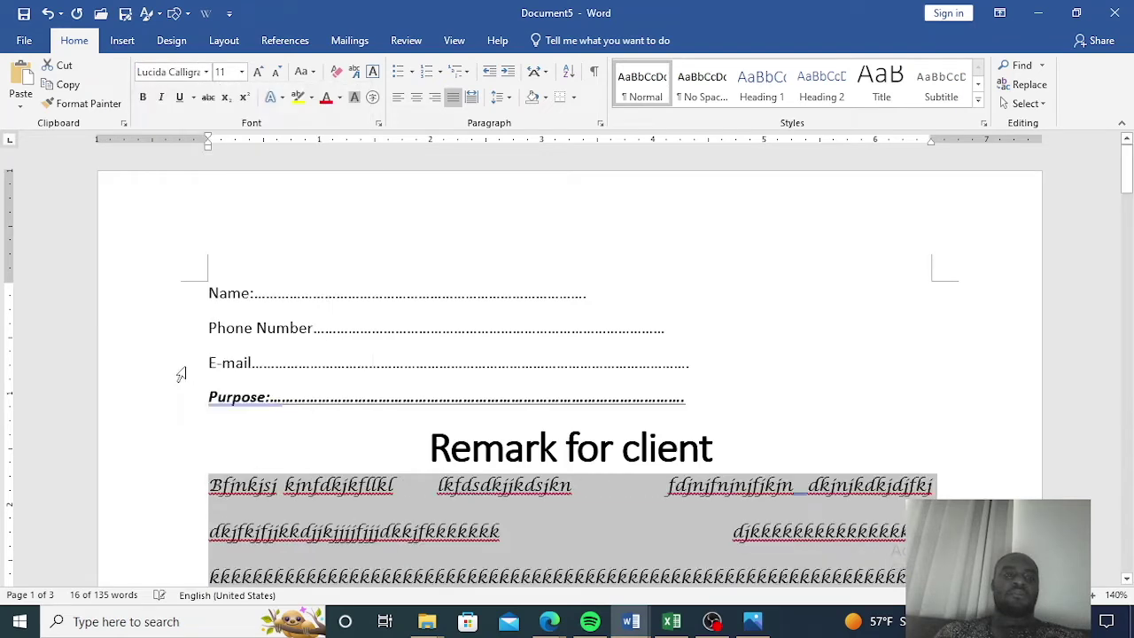
# - Set the font size of the selected paragraph under "Remark for client" to 14
pyautogui.click(241, 78)
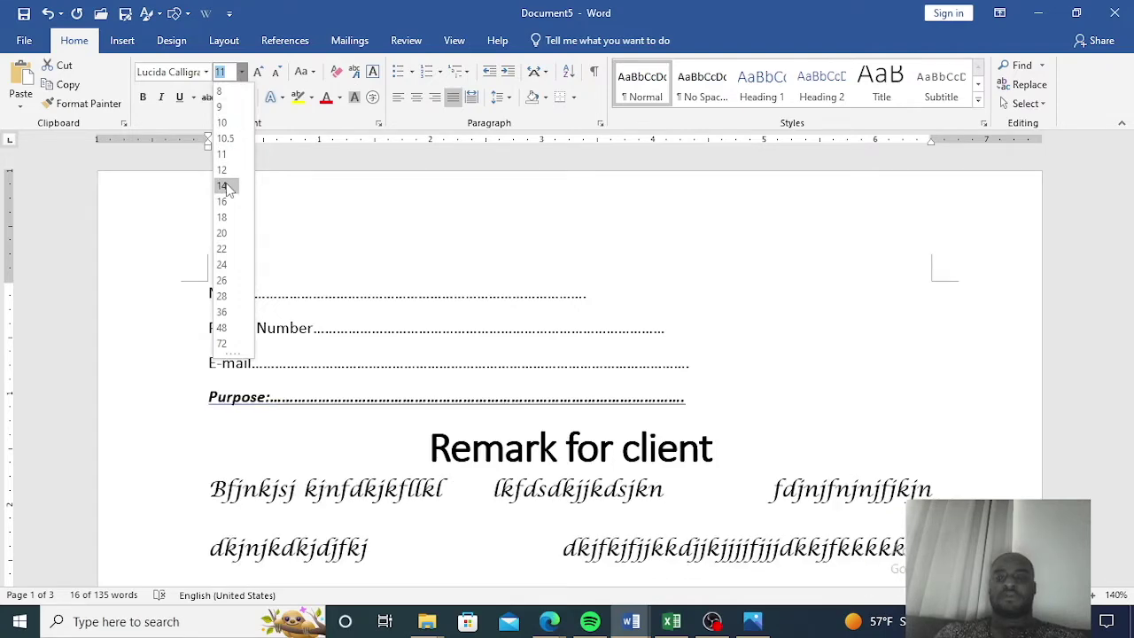
pyautogui.click(224, 187)
pyautogui.scroll(-5, 697, 488)
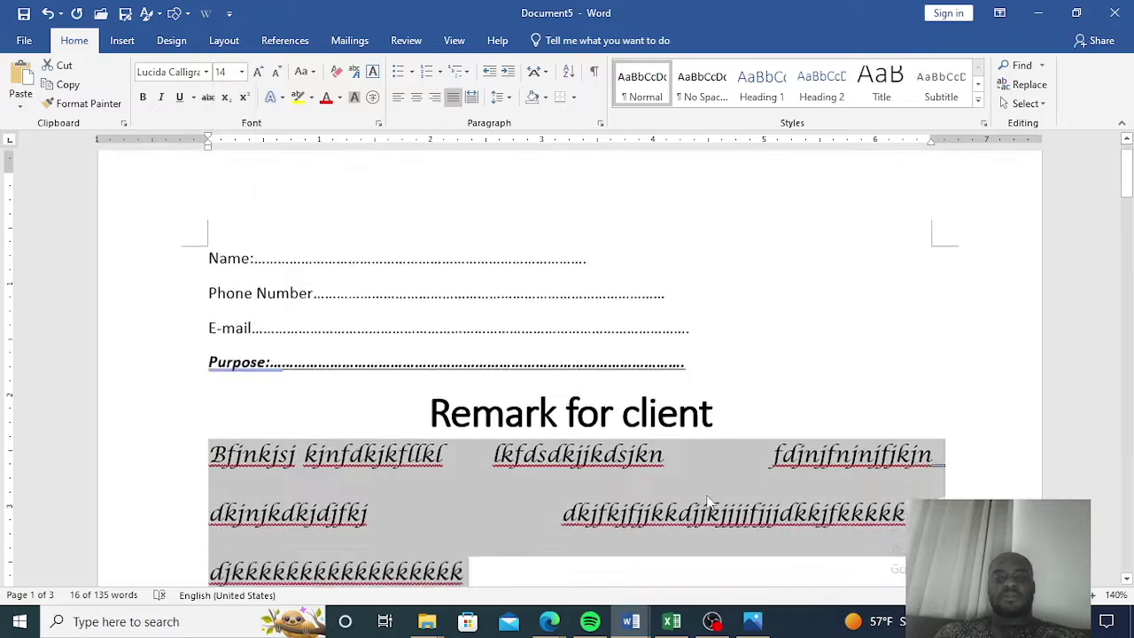
pyautogui.scroll(3, 682, 485)
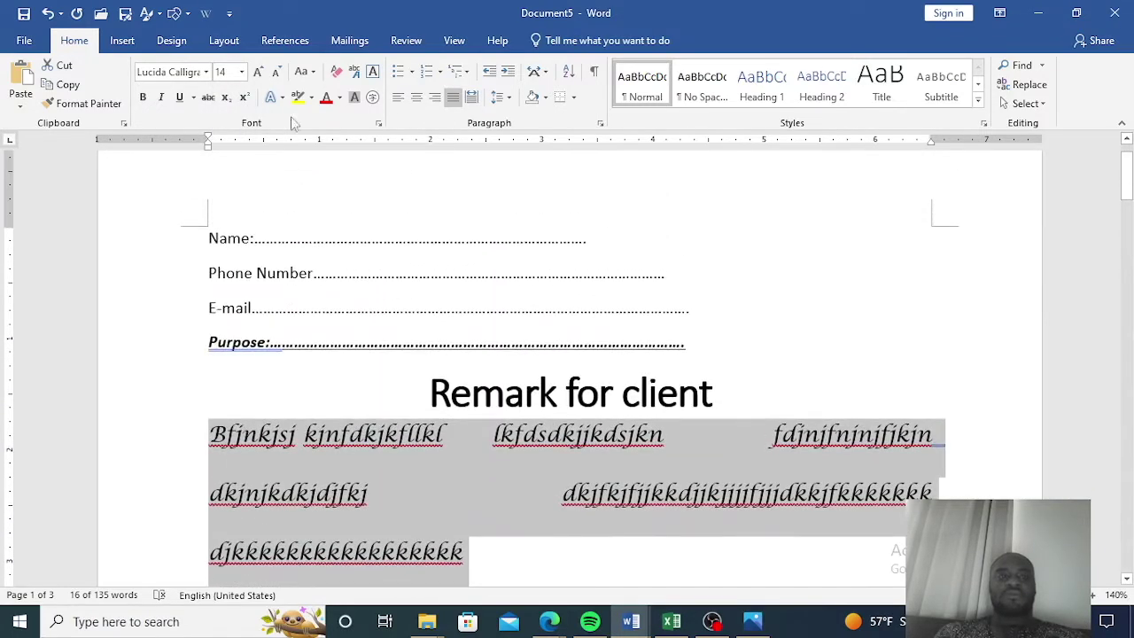
# - Set the font size of the selected paragraph under "Remark for client" to 12
pyautogui.click(242, 72)
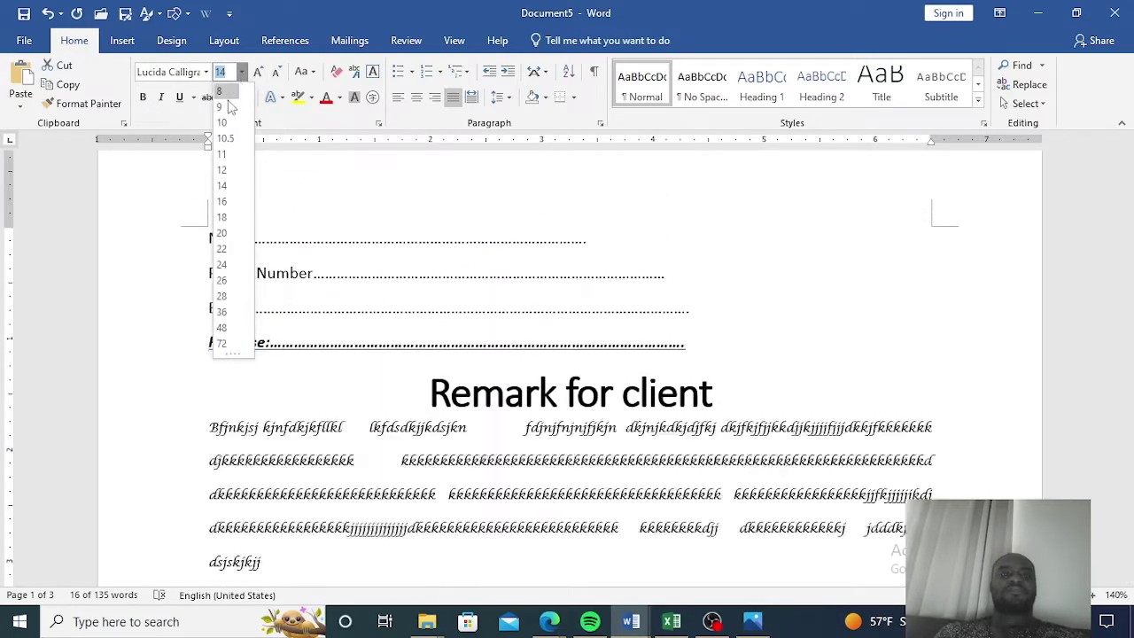
pyautogui.click(221, 170)
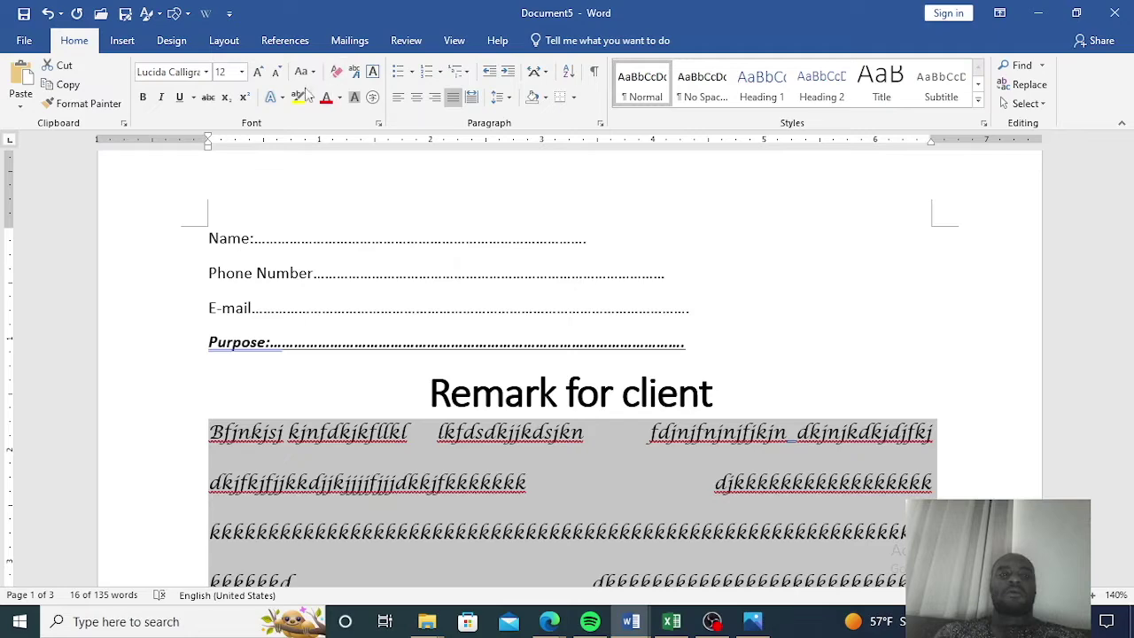
pyautogui.scroll(-5, 283, 75)
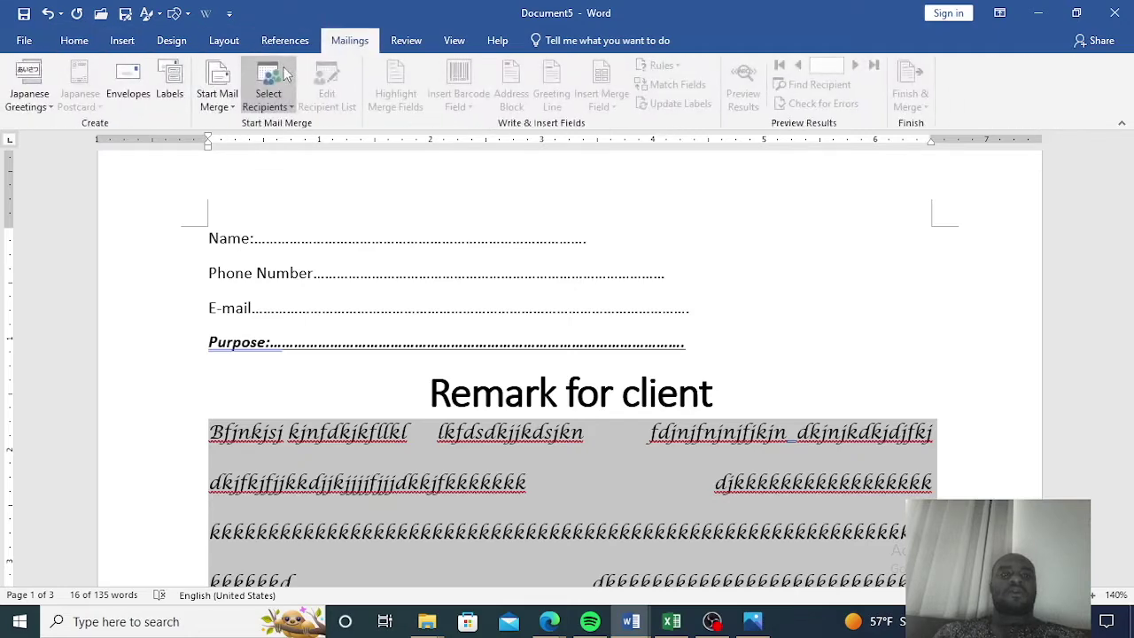
pyautogui.scroll(5, 284, 76)
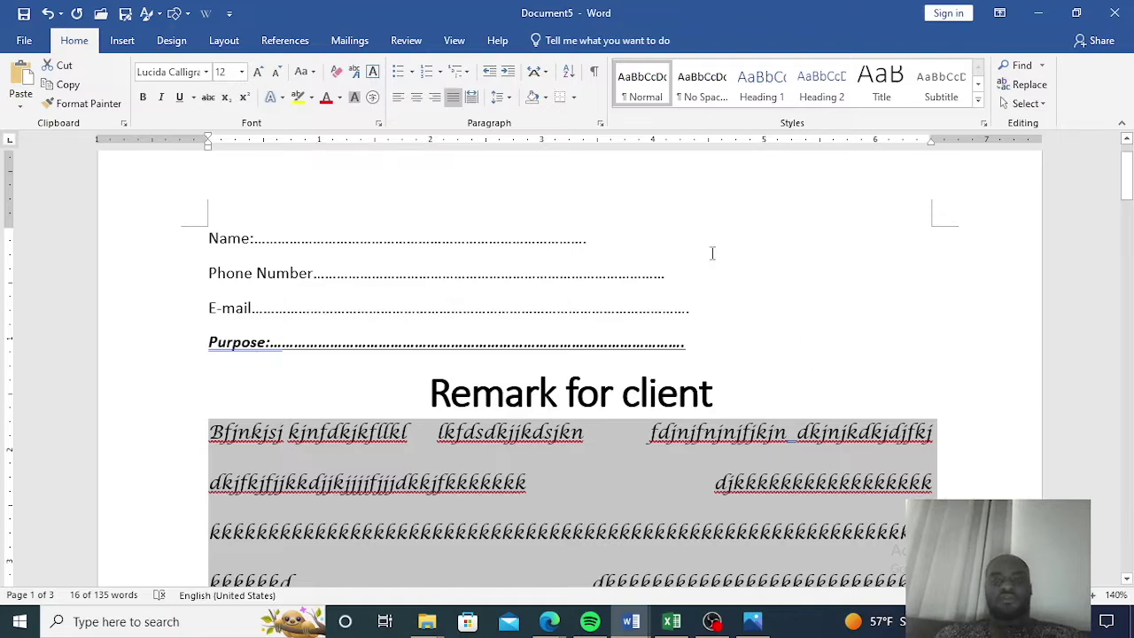
# - Add the text "x2" at the end of the dotted Name line
pyautogui.click(611, 238)
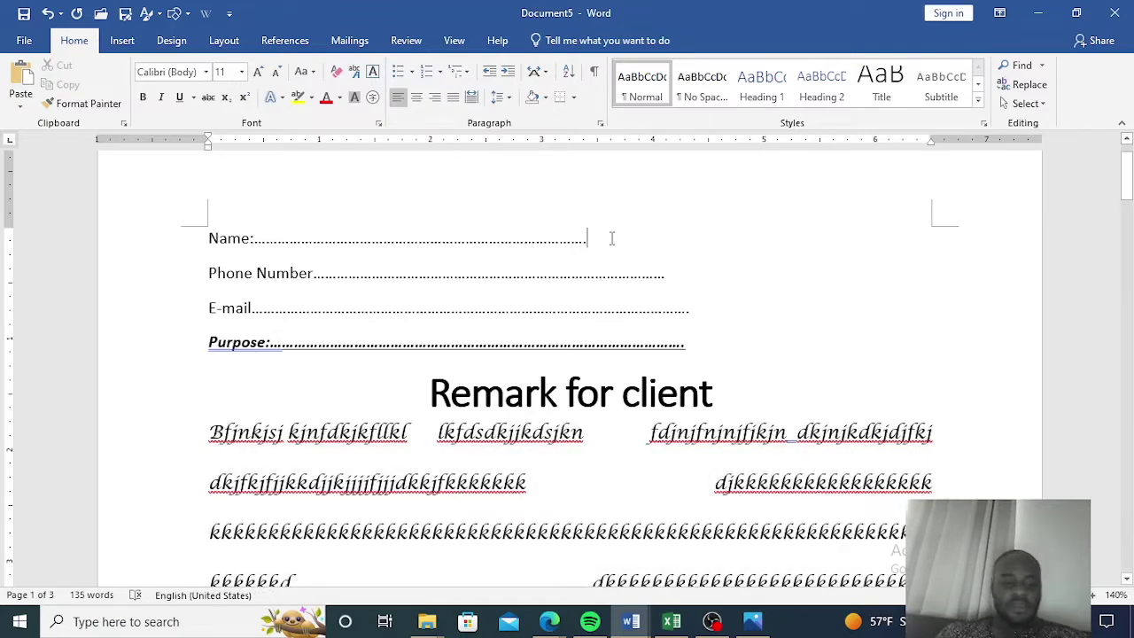
pyautogui.write('x')
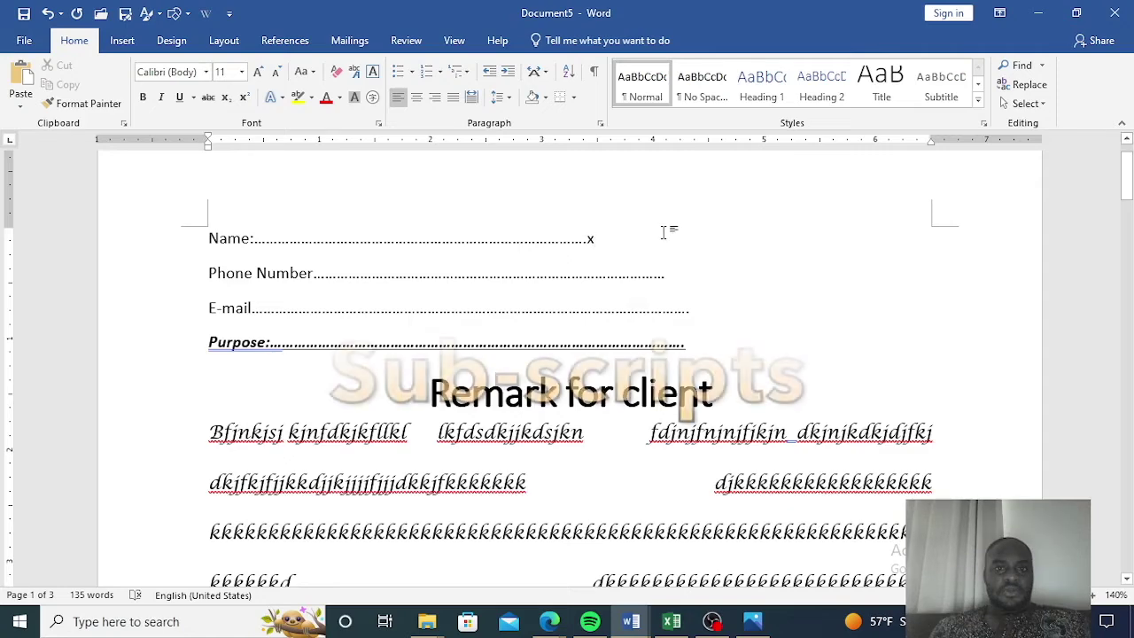
pyautogui.hotkey('ctrl', 'shift', '=')
pyautogui.write('2')
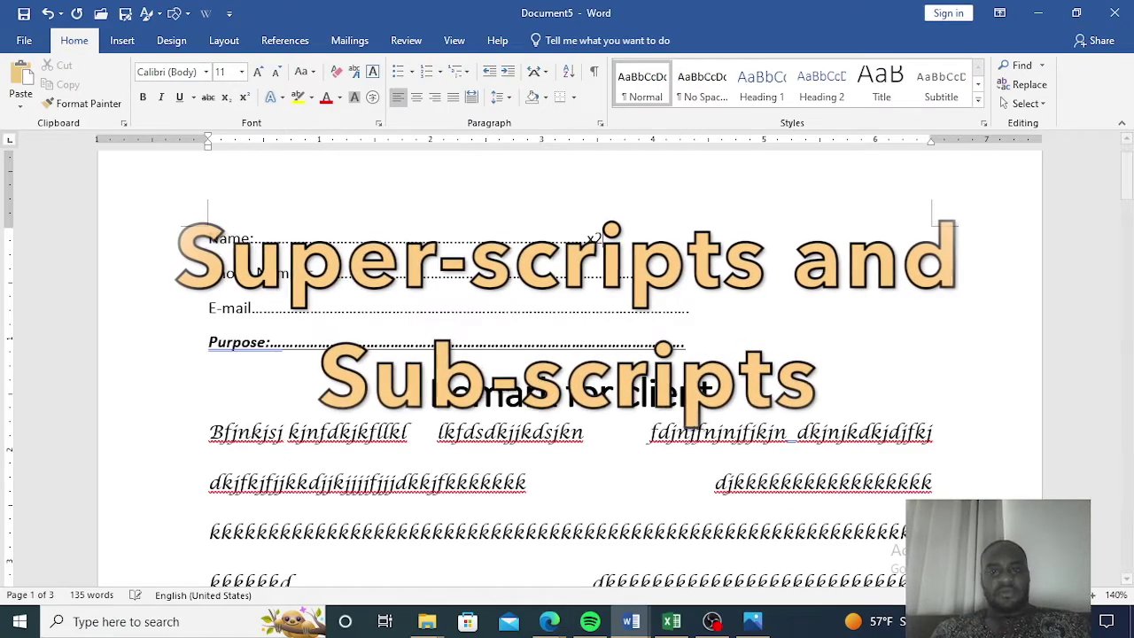
pyautogui.moveTo(609, 236); pyautogui.dragTo(588, 247)
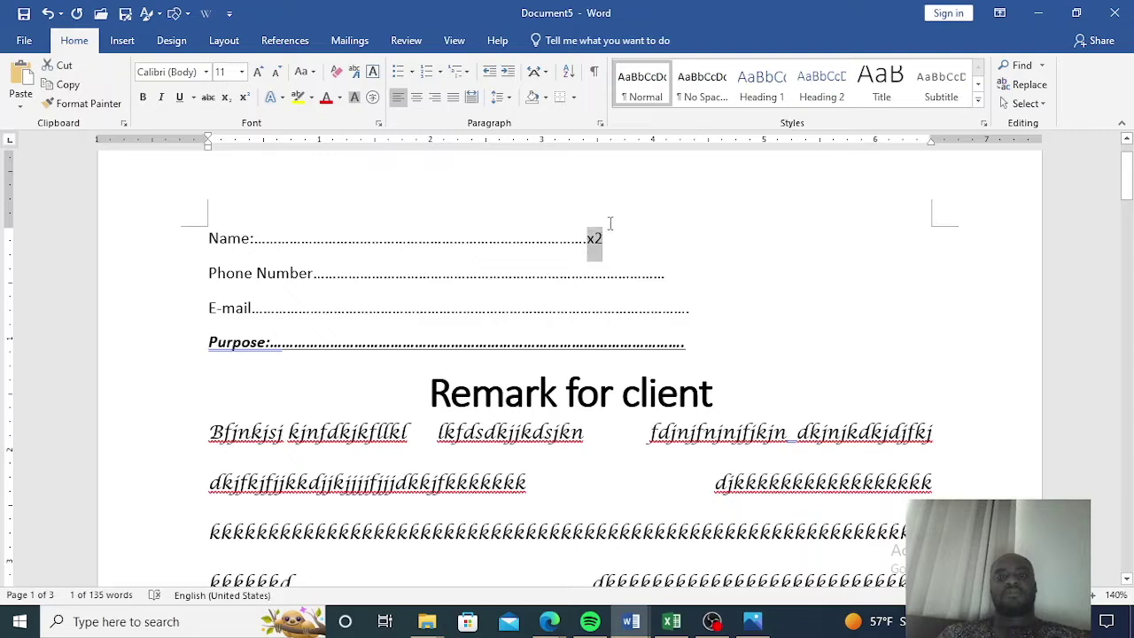
pyautogui.click(610, 228)
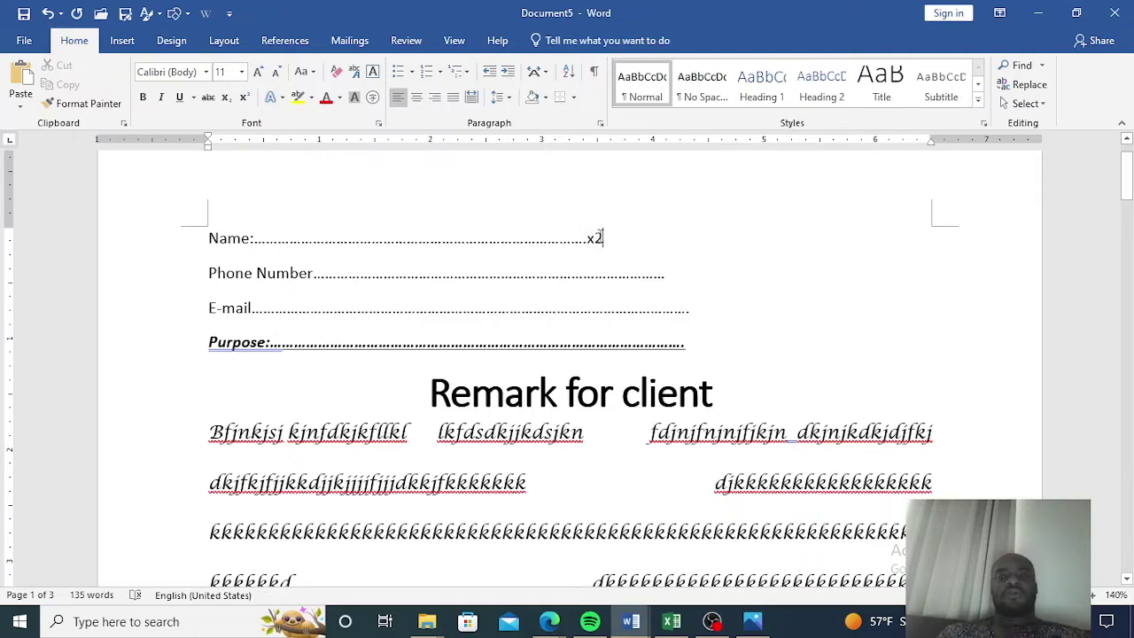
# - Enlarge the "x2" text at the end of the Name line to font size 22
pyautogui.moveTo(601, 232); pyautogui.dragTo(595, 243)
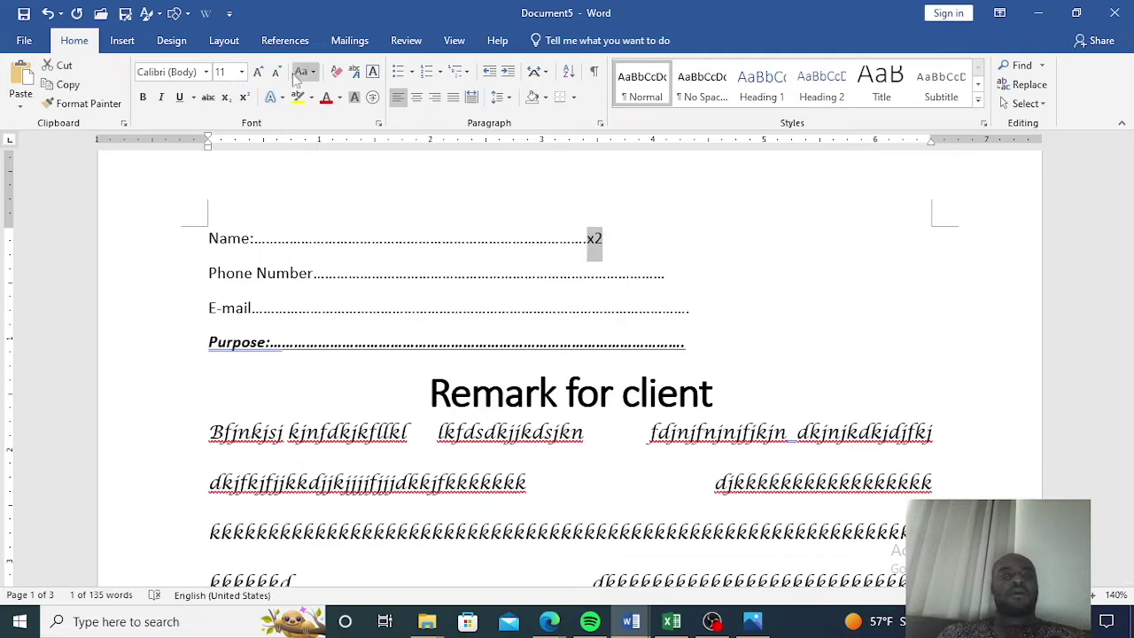
pyautogui.click(241, 72)
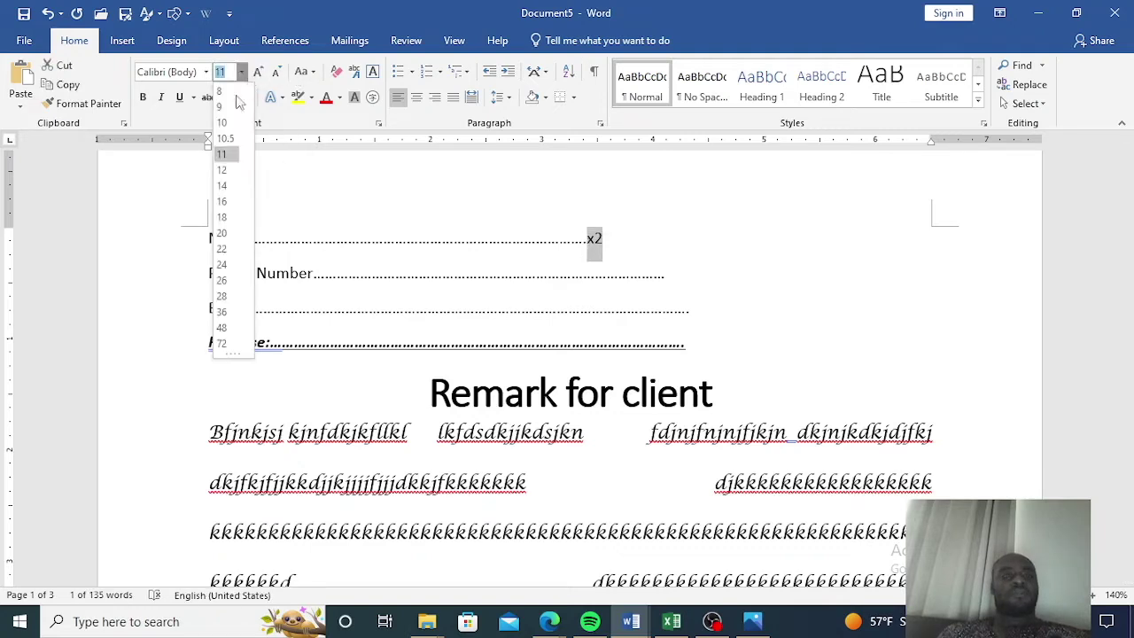
pyautogui.click(222, 248)
pyautogui.click(657, 245)
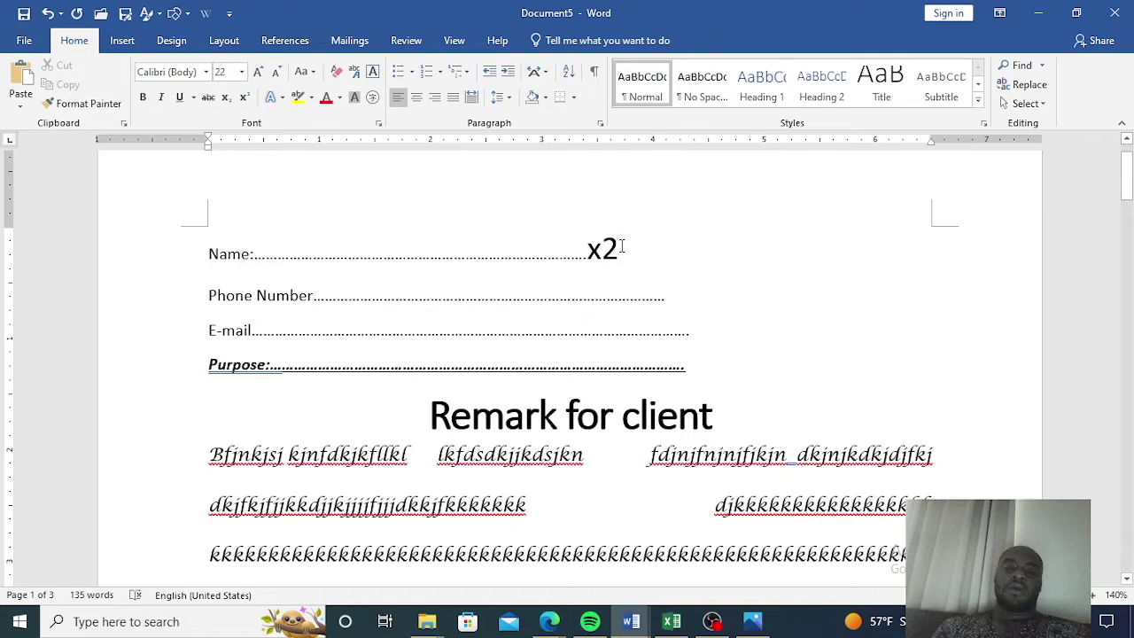
# - Format the 2 after x as superscript, switch it to subscript, and reduce the font size at its end to 20
pyautogui.moveTo(617, 253); pyautogui.dragTo(603, 252)
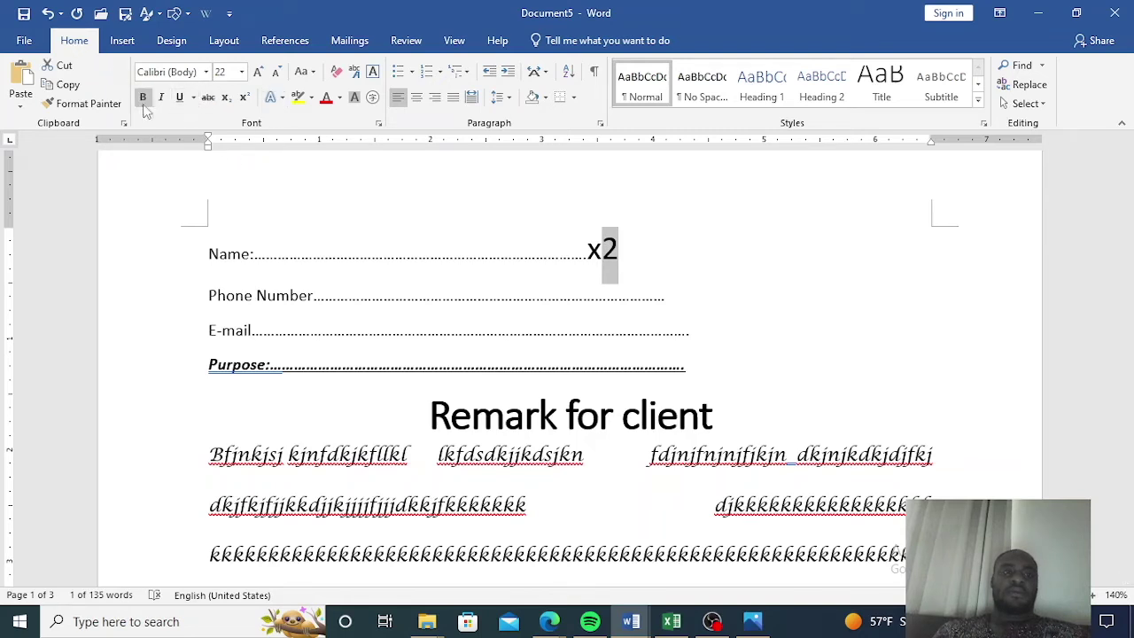
pyautogui.click(245, 98)
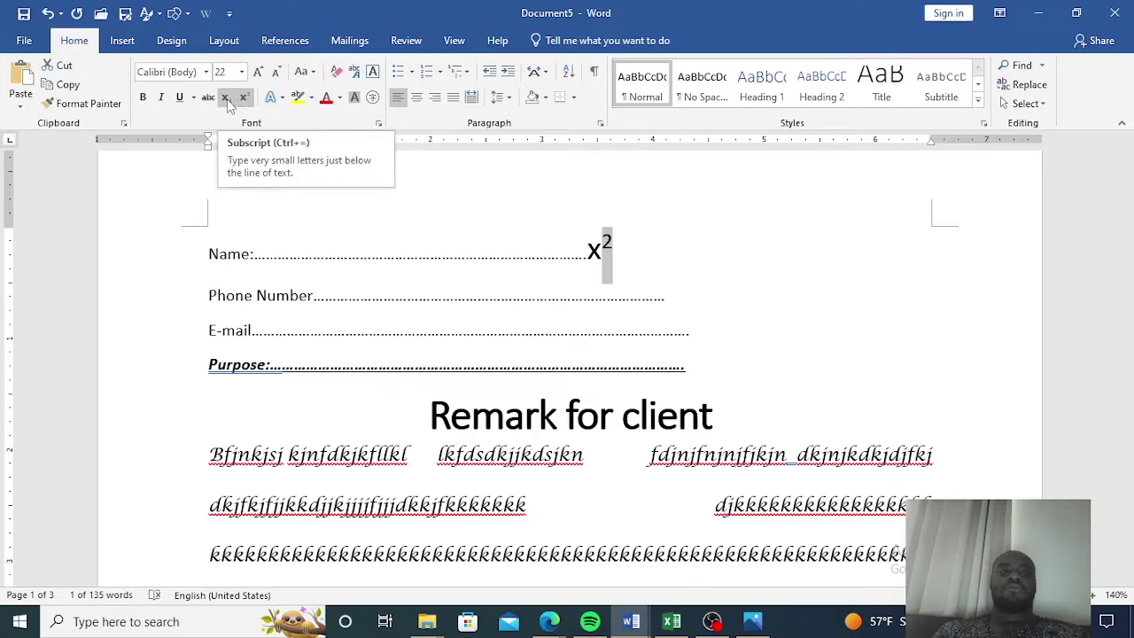
pyautogui.click(227, 100)
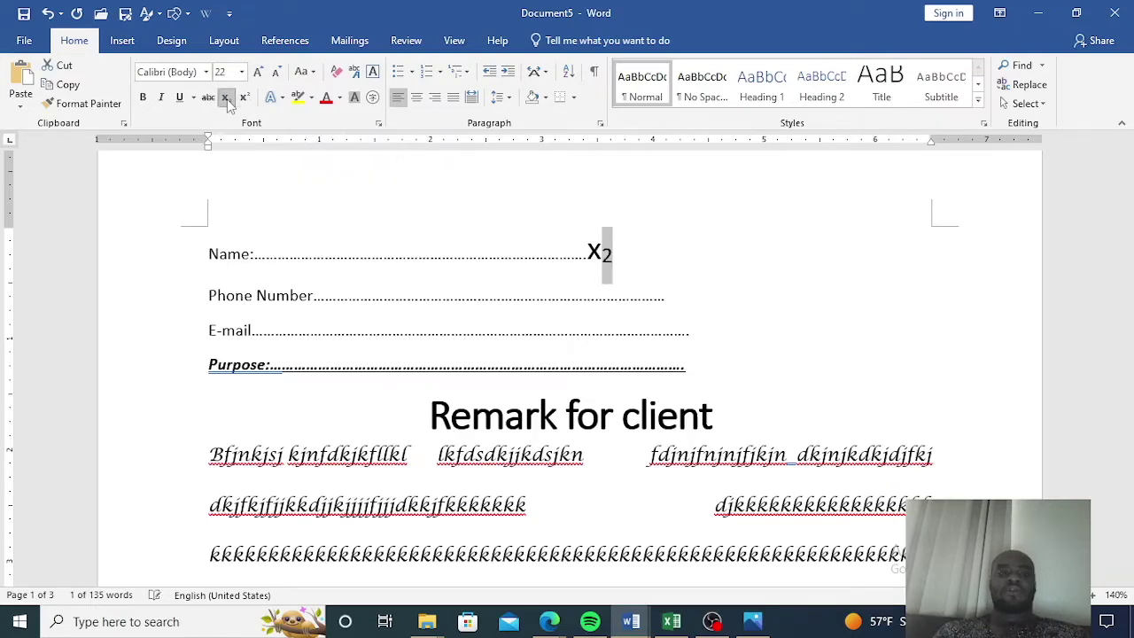
pyautogui.click(633, 245)
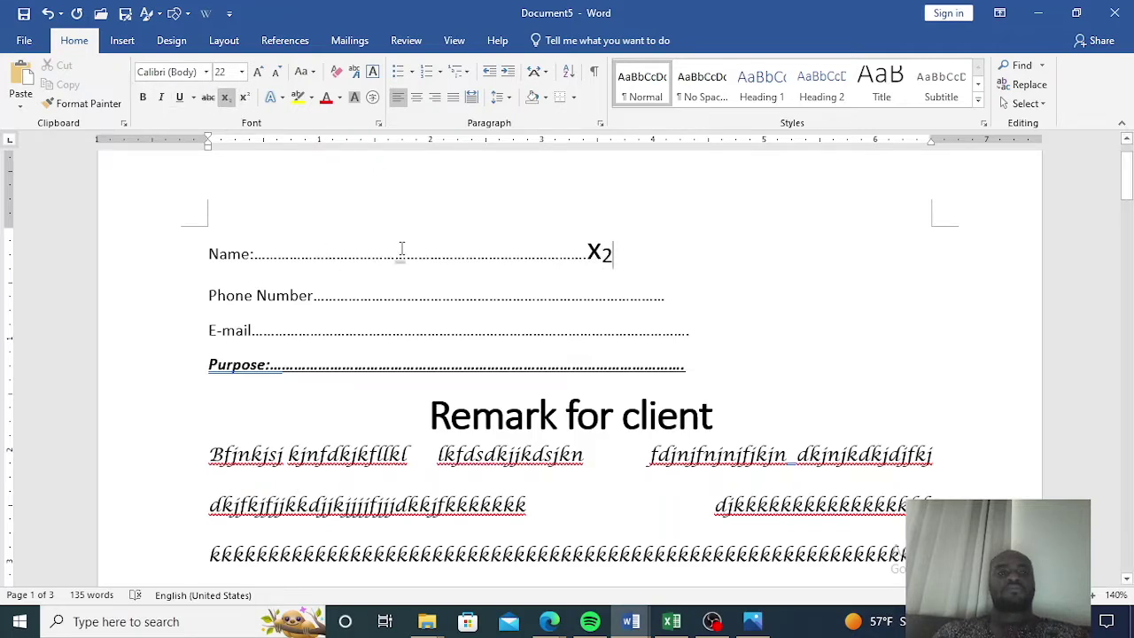
pyautogui.click(280, 74)
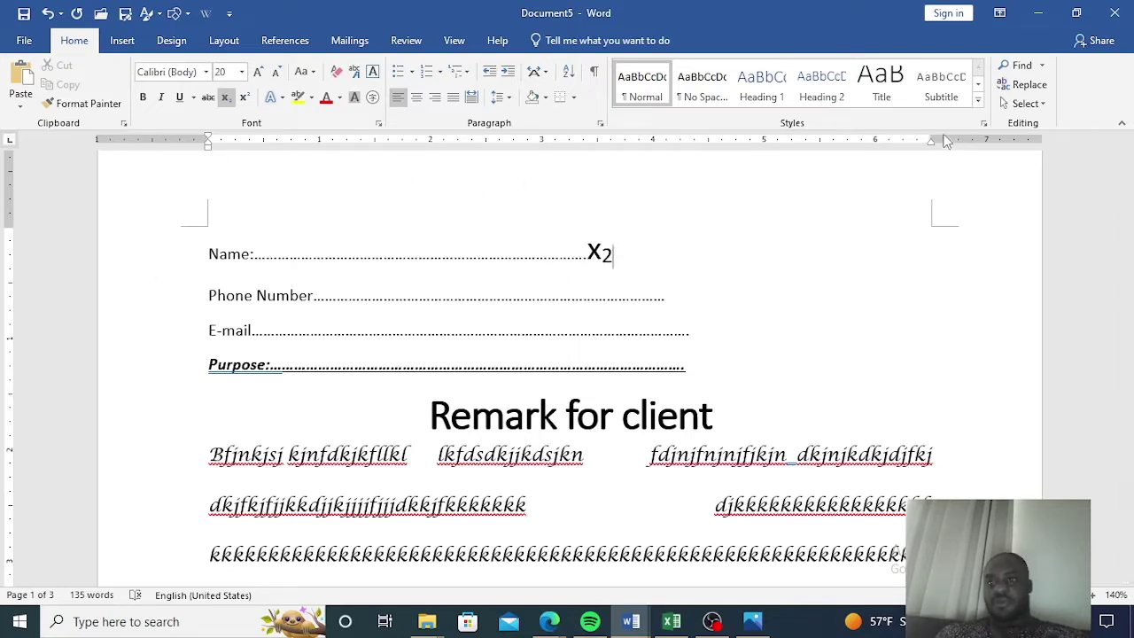
# - Reduce the page margins on the ruler: right by about 0.5 in, left by about 0.3 in and top by about 0.2 in
pyautogui.moveTo(934, 139); pyautogui.dragTo(986, 141)
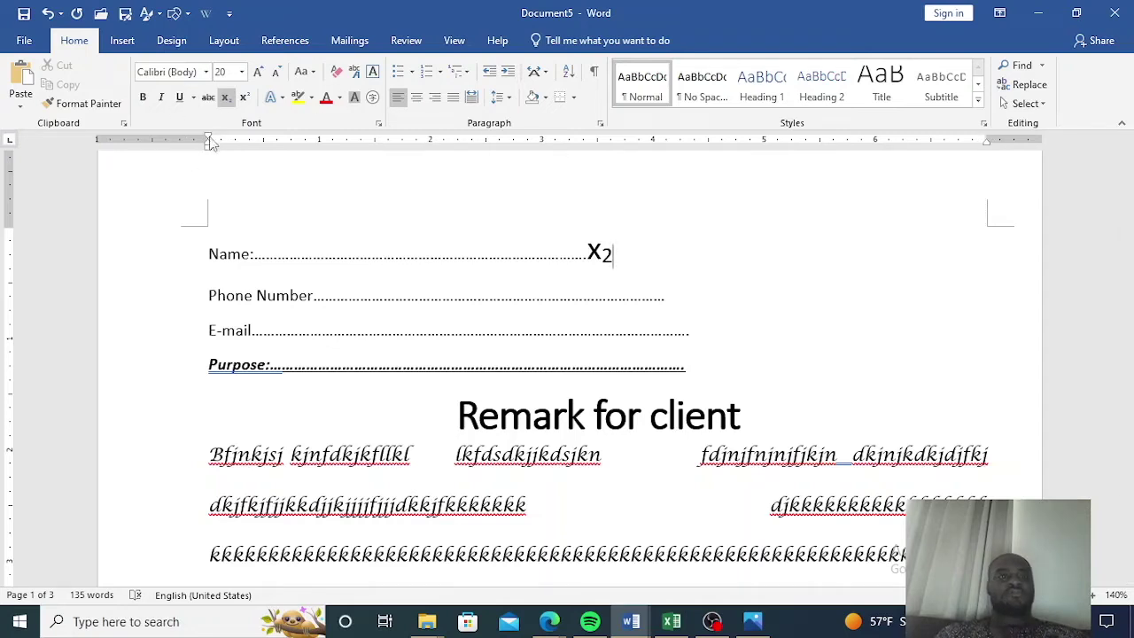
pyautogui.moveTo(209, 140); pyautogui.dragTo(173, 139)
pyautogui.moveTo(7, 229); pyautogui.dragTo(7, 207)
pyautogui.scroll(-8, 91, 405)
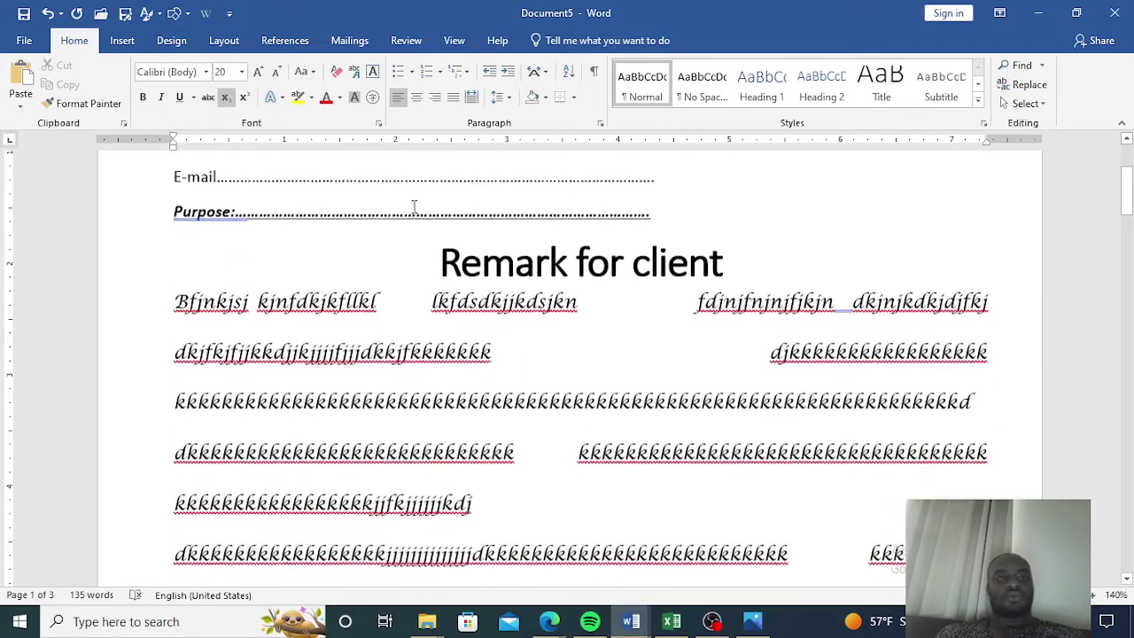
pyautogui.scroll(5, 118, 397)
pyautogui.scroll(5, 118, 397)
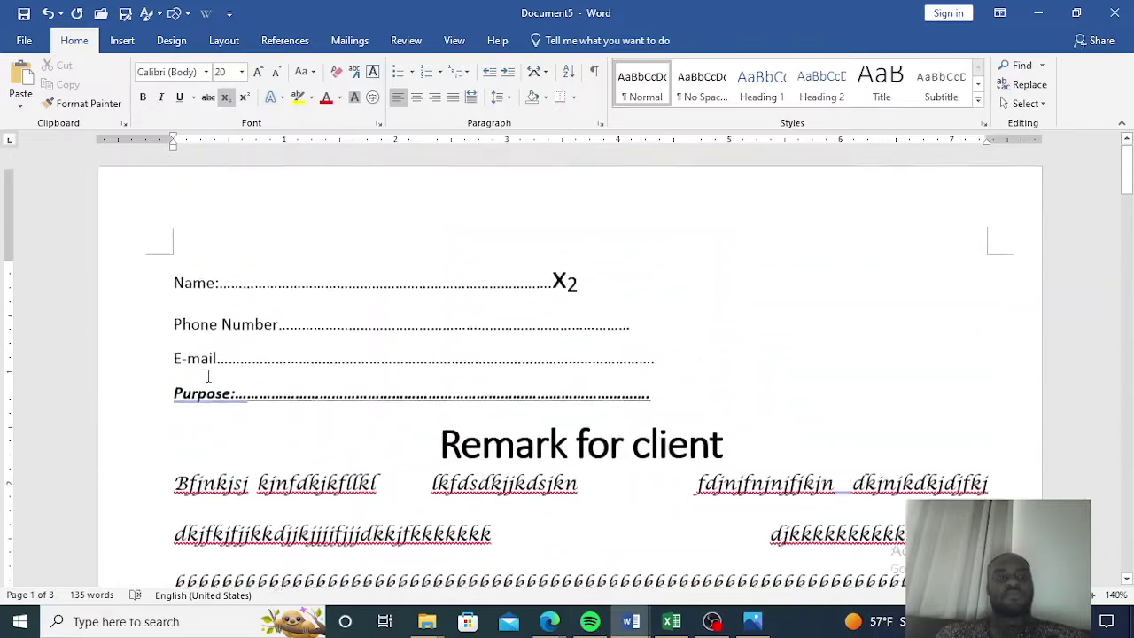
# - Add the filler text "hjhjvhfhhhjhjhjhjjkhfjhj fh" followed by a long run of A's to the page header
pyautogui.doubleClick(296, 215)
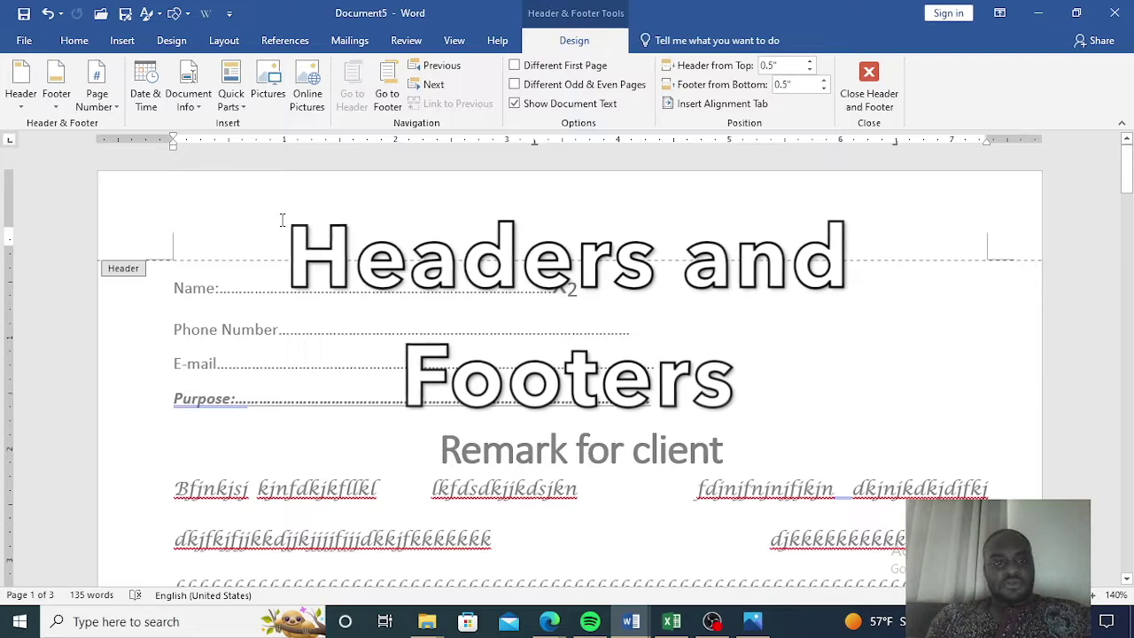
pyautogui.doubleClick(797, 376)
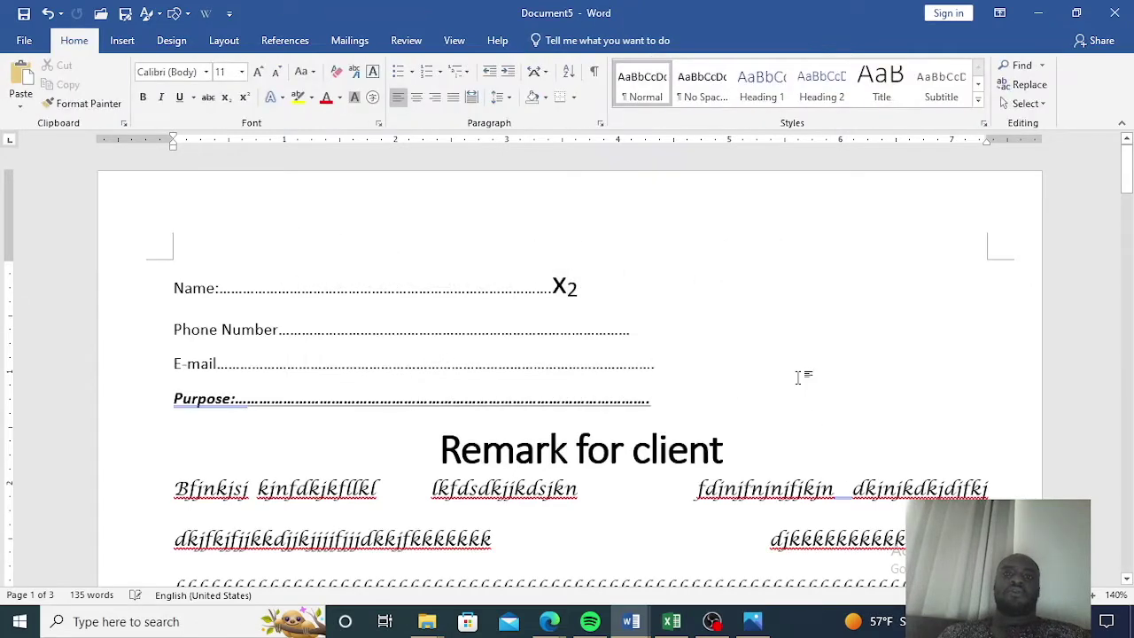
pyautogui.doubleClick(458, 196)
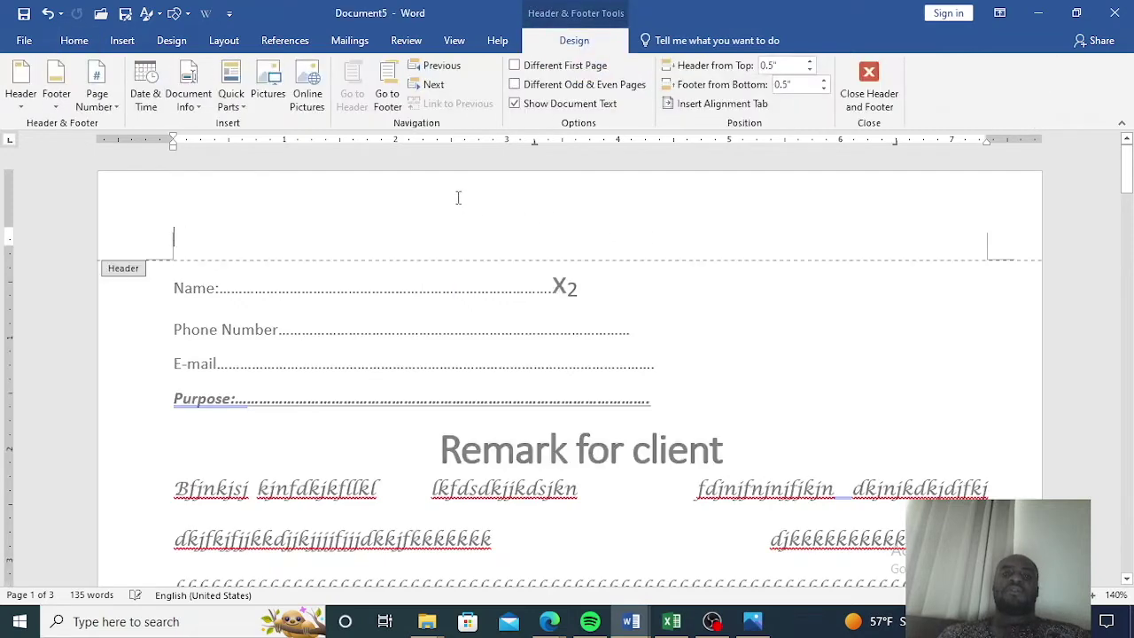
pyautogui.write('hjhjvhfhhhjhjhjhjjkhfjhj   f')
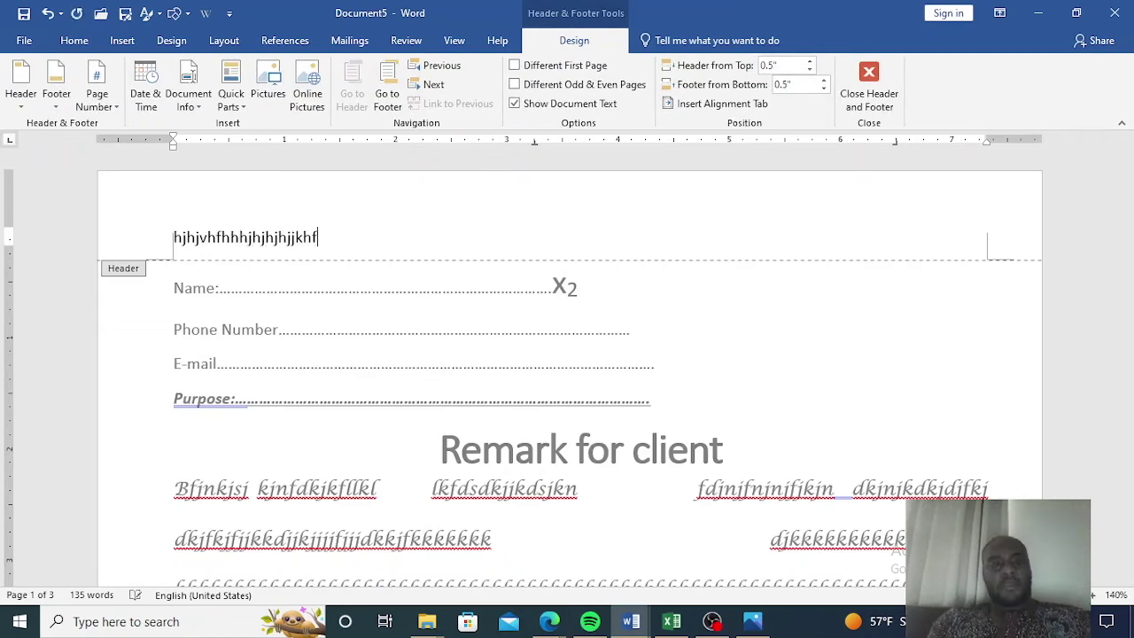
pyautogui.write('h')
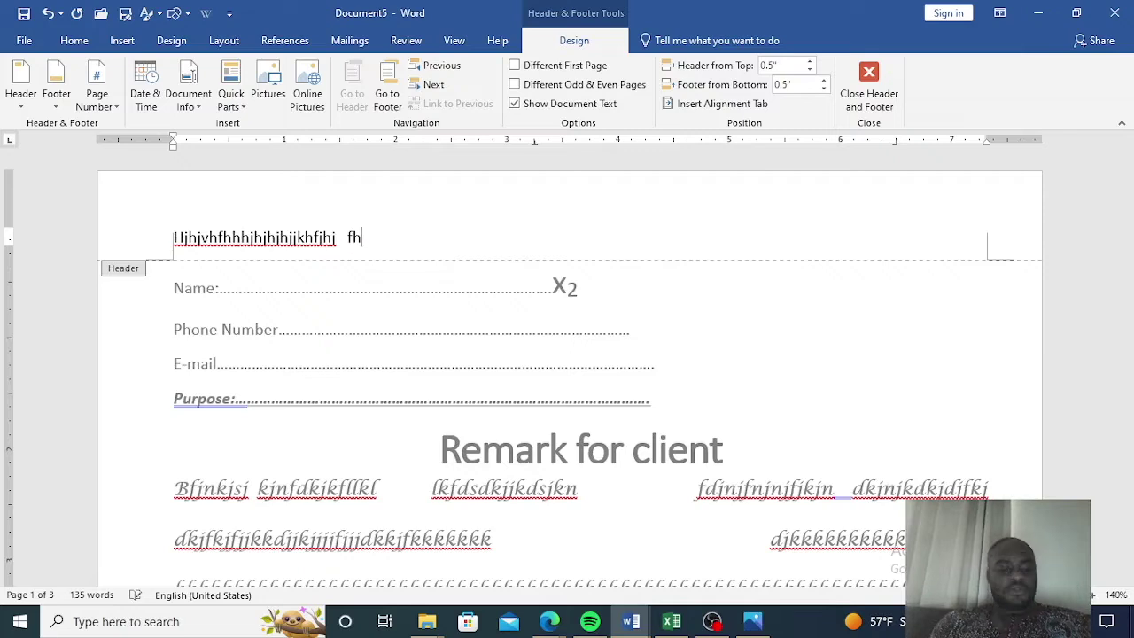
pyautogui.write(' AAAAAAAAAAAAAAAAAAAAAAAAAAAAAAAAAaaaaa')
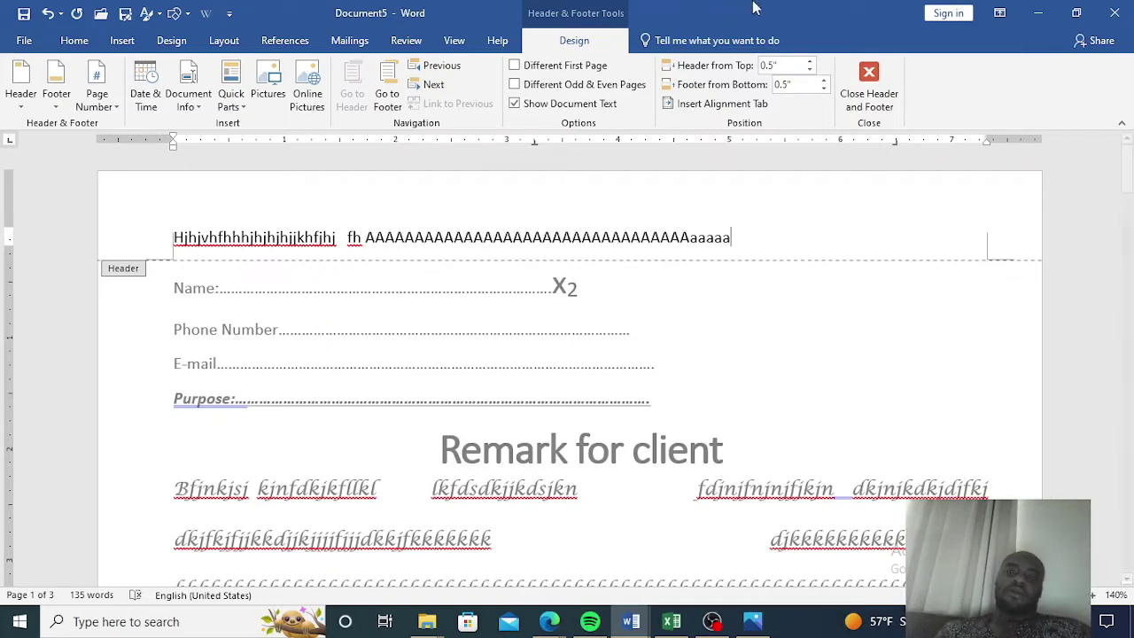
# - Make the entire header text bold and return to the document body
pyautogui.moveTo(758, 236); pyautogui.dragTo(174, 237)
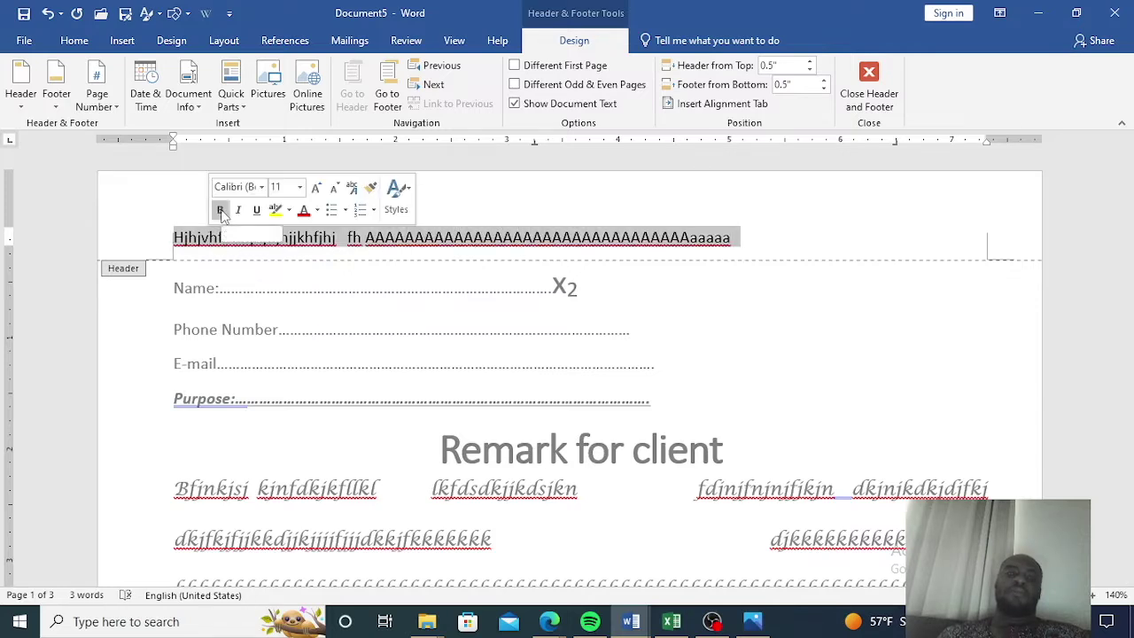
pyautogui.click(221, 210)
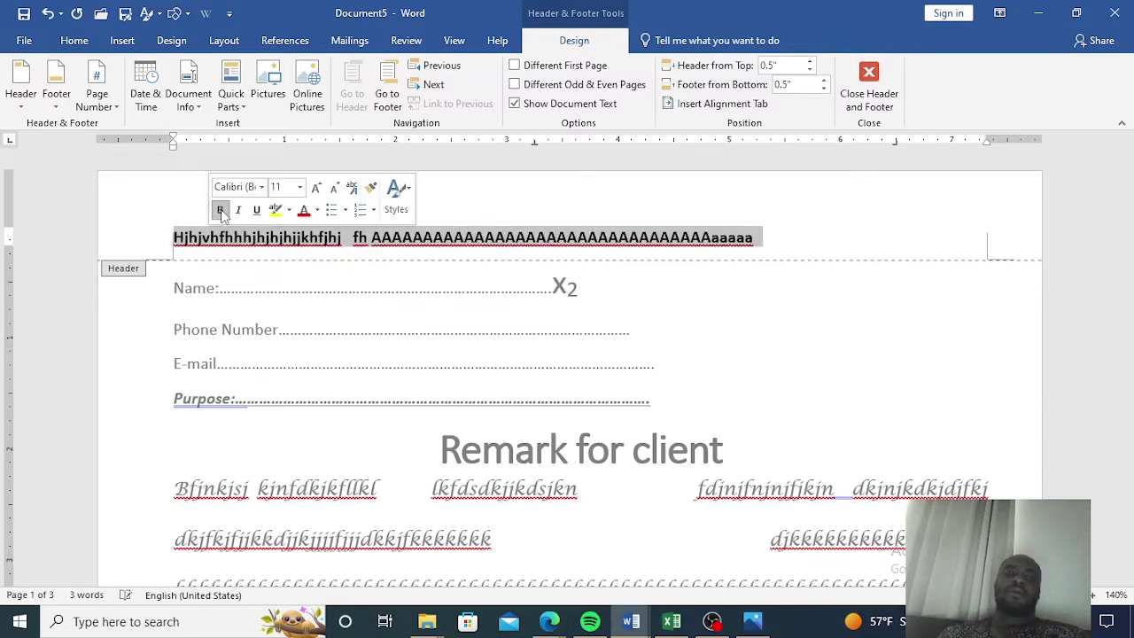
pyautogui.doubleClick(799, 357)
# - Add the filler text "jijkjfdjkfjgkfjgjgjgkjgkgfjfgjkjfgjikj" to the footer on the last page and return to the body
pyautogui.scroll(-15, 774, 361)
pyautogui.scroll(-3, 772, 370)
pyautogui.scroll(-5, 777, 539)
pyautogui.scroll(-12, 780, 540)
pyautogui.scroll(-10, 745, 393)
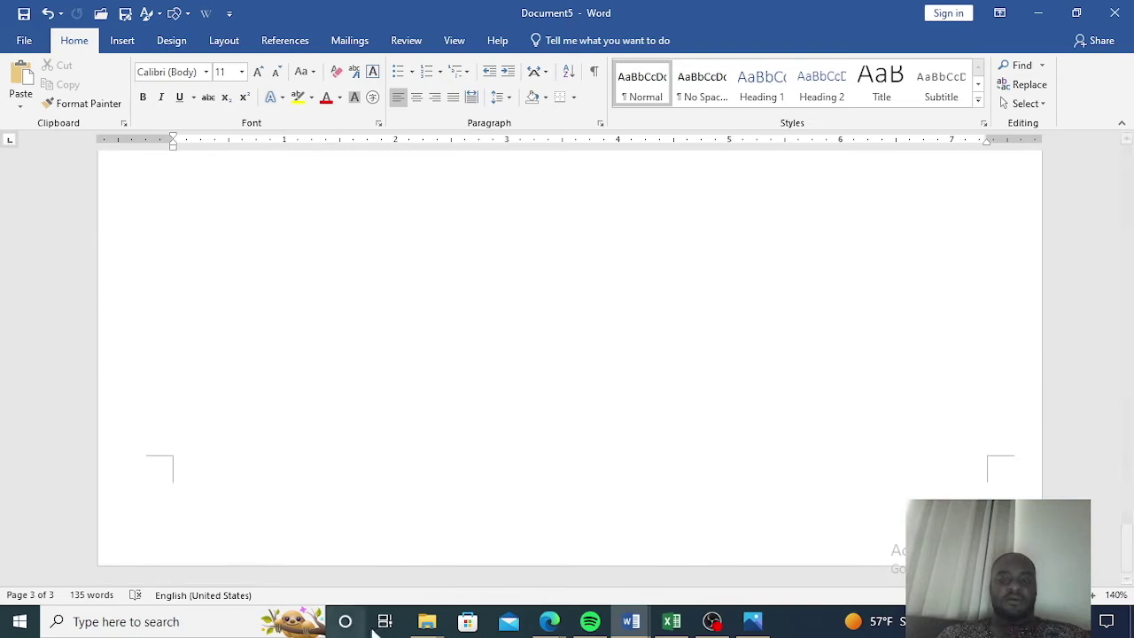
pyautogui.doubleClick(499, 527)
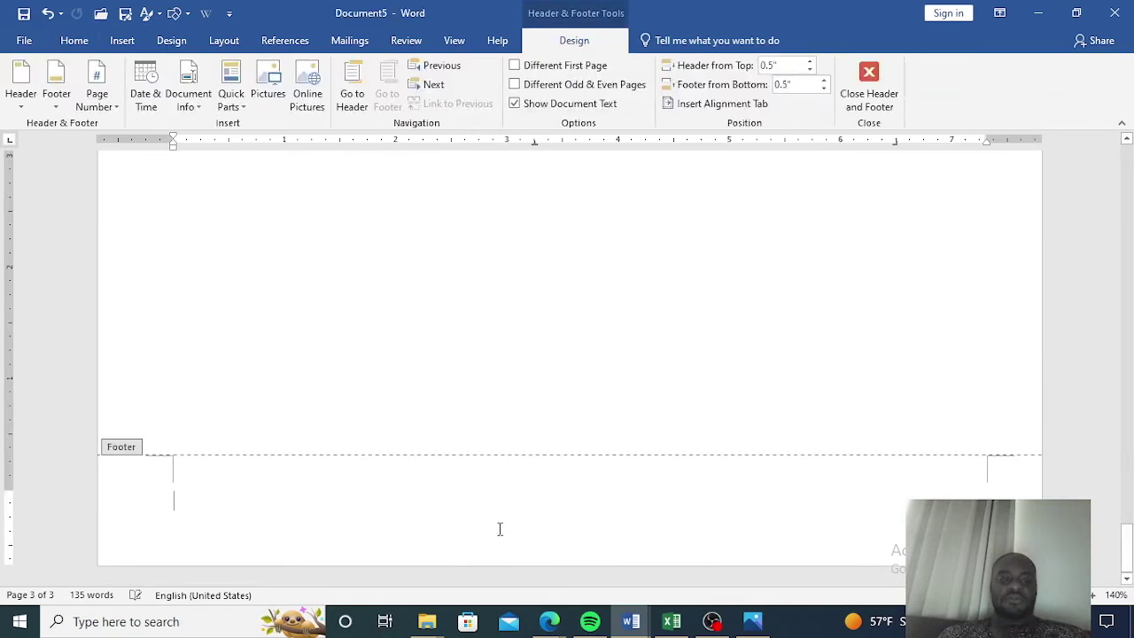
pyautogui.write('jijkjfdjkfjgkfjgj')
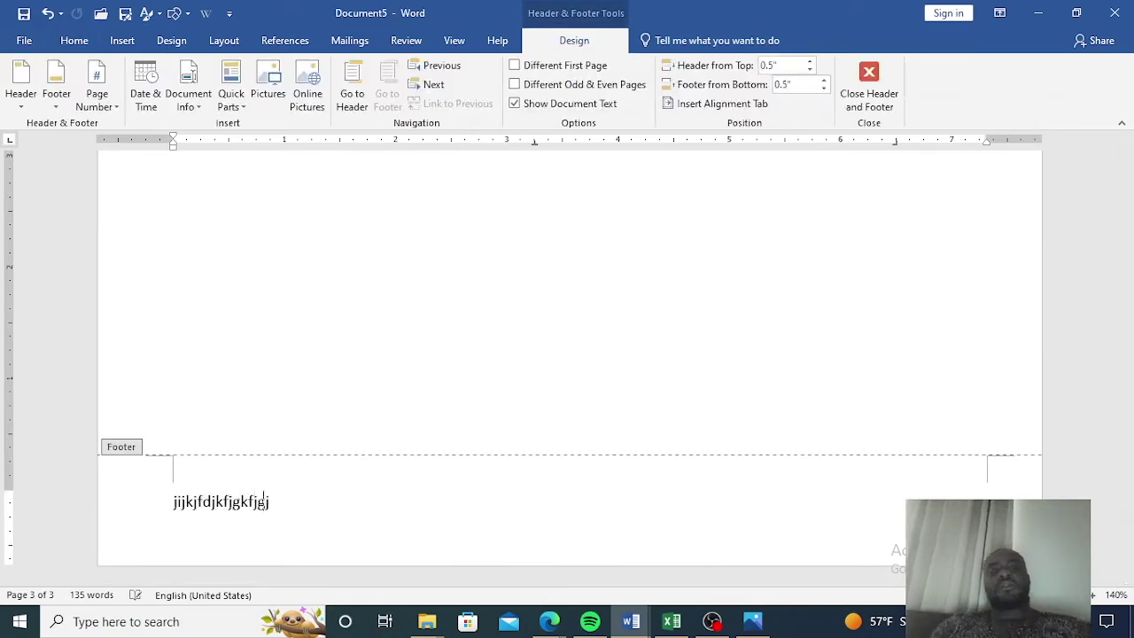
pyautogui.write('gjgkjgkgfjfgjkjfgjkj')
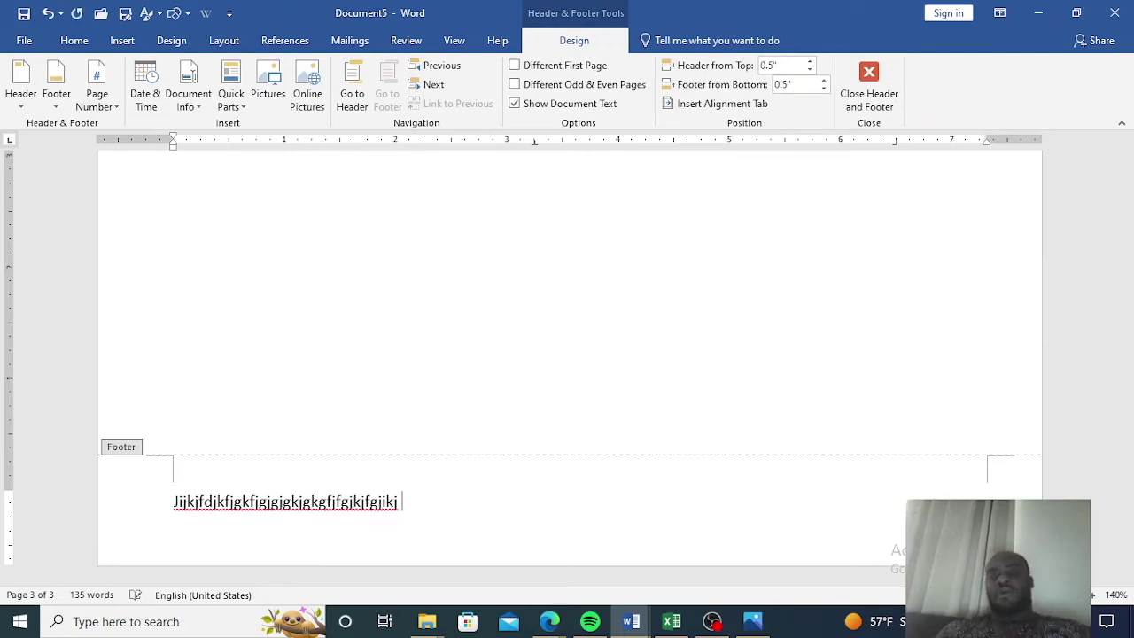
pyautogui.doubleClick(599, 332)
# - Review how the header and footer text repeats across the document's pages
pyautogui.scroll(10, 600, 331)
pyautogui.scroll(-5, 596, 349)
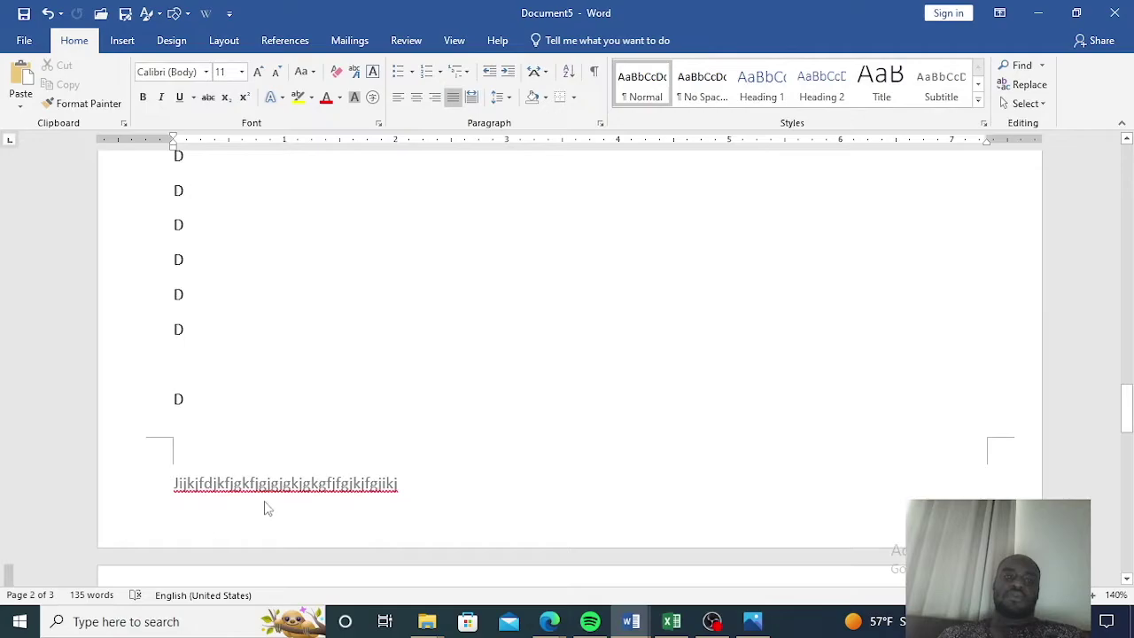
pyautogui.scroll(20, 611, 386)
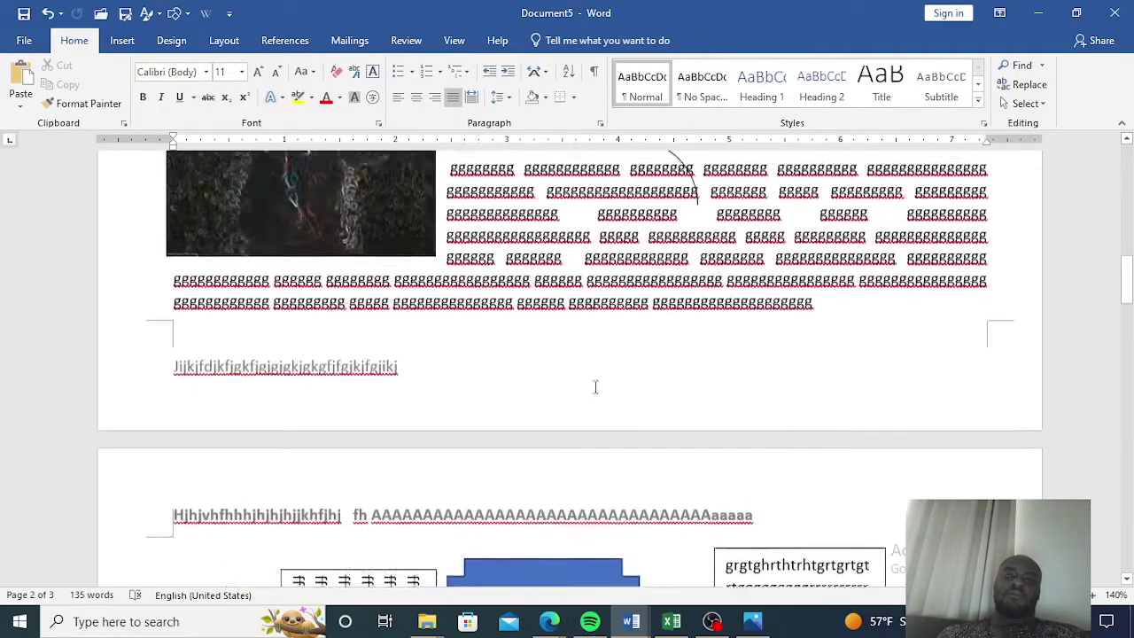
pyautogui.scroll(5, 591, 389)
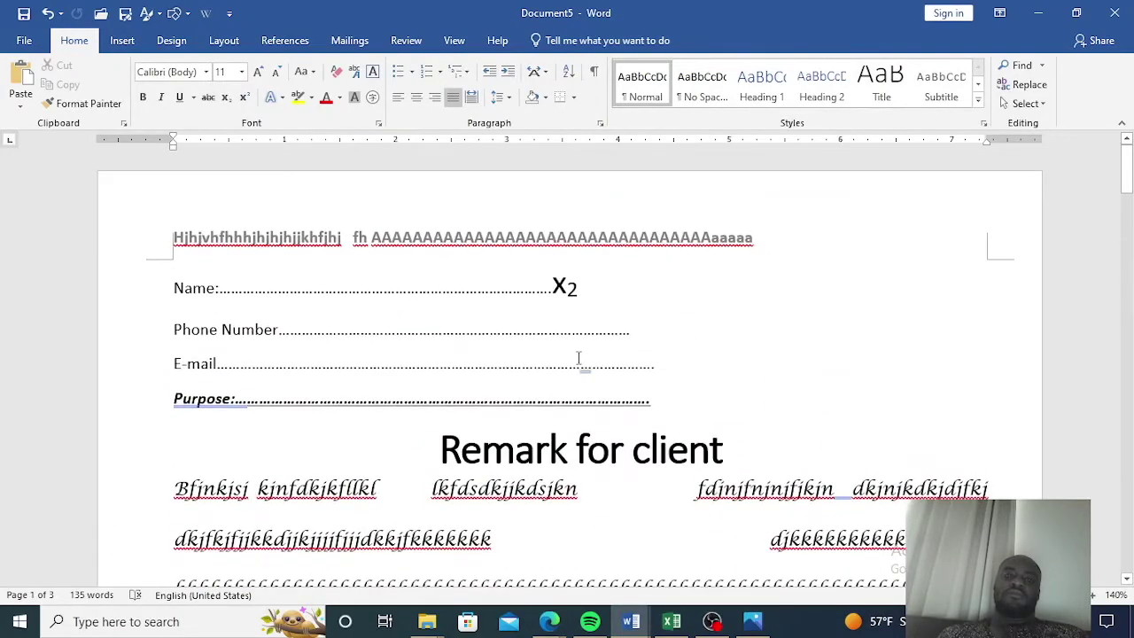
pyautogui.scroll(-20, 579, 358)
pyautogui.scroll(-15, 631, 387)
pyautogui.scroll(3, 630, 381)
pyautogui.scroll(15, 629, 388)
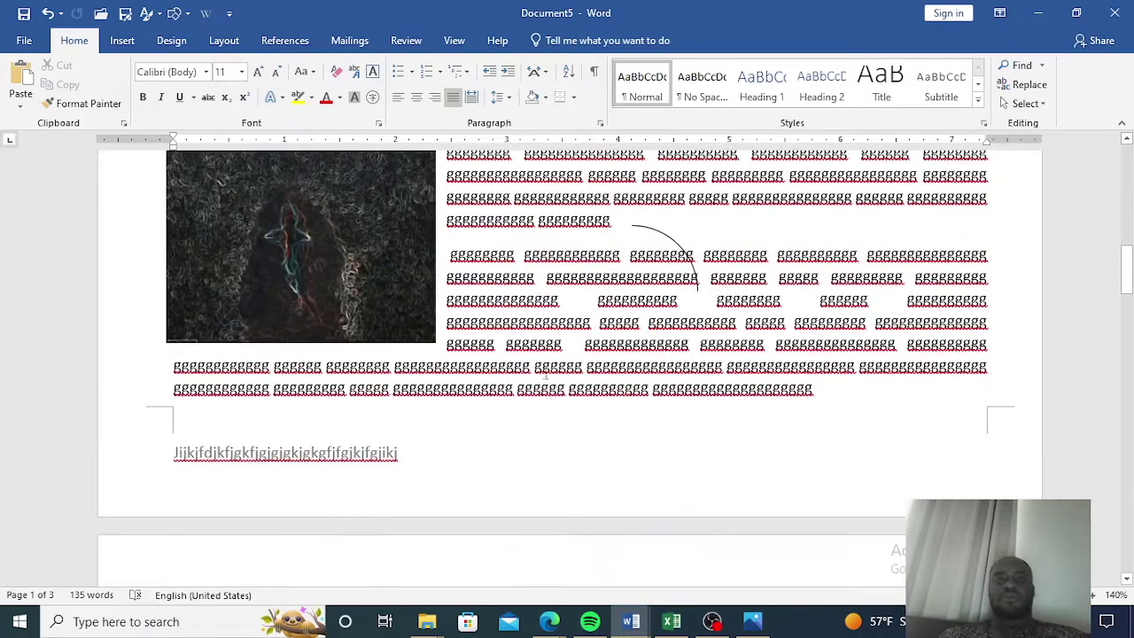
# - Save the document as "MS Word Lesson 1" in the MS Excel folder on New Volume (D:)
pyautogui.click(25, 46)
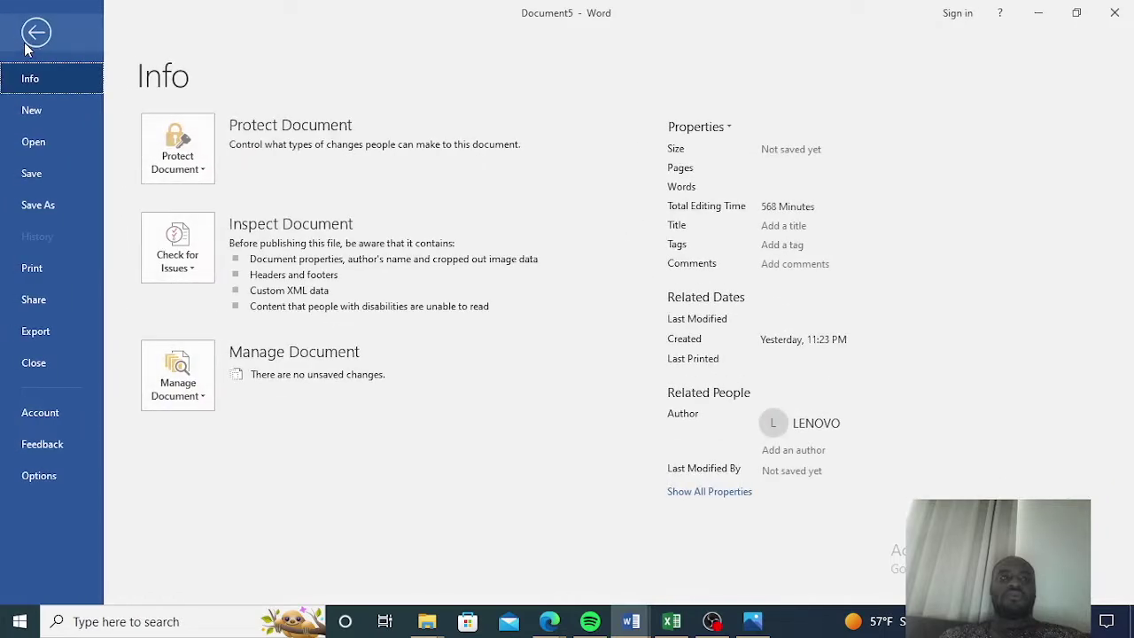
pyautogui.click(47, 177)
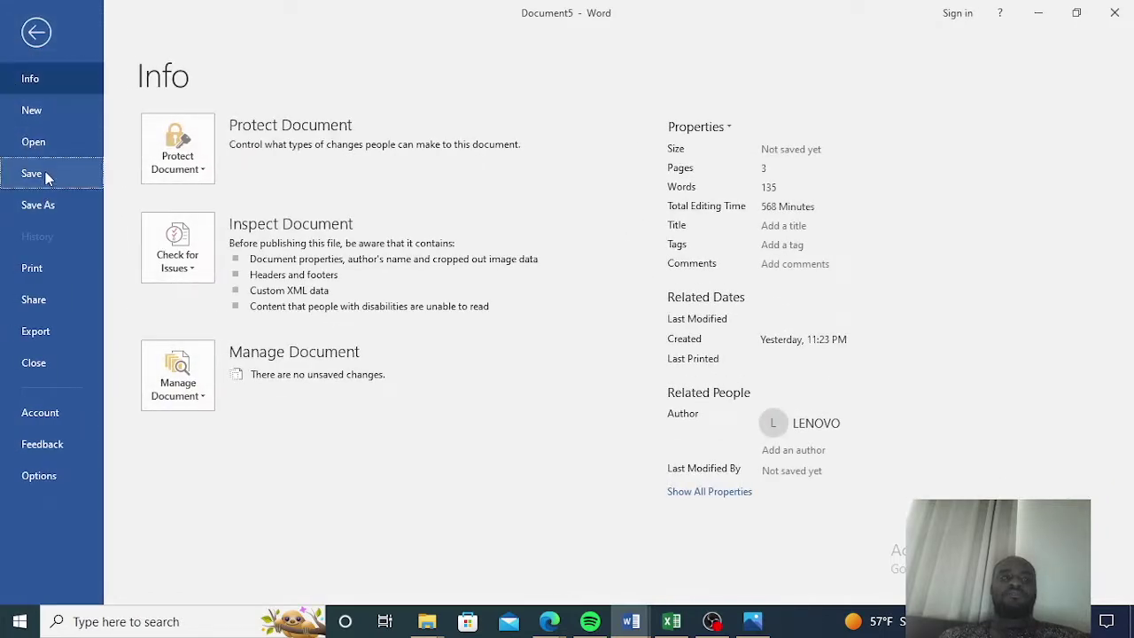
pyautogui.click(193, 308)
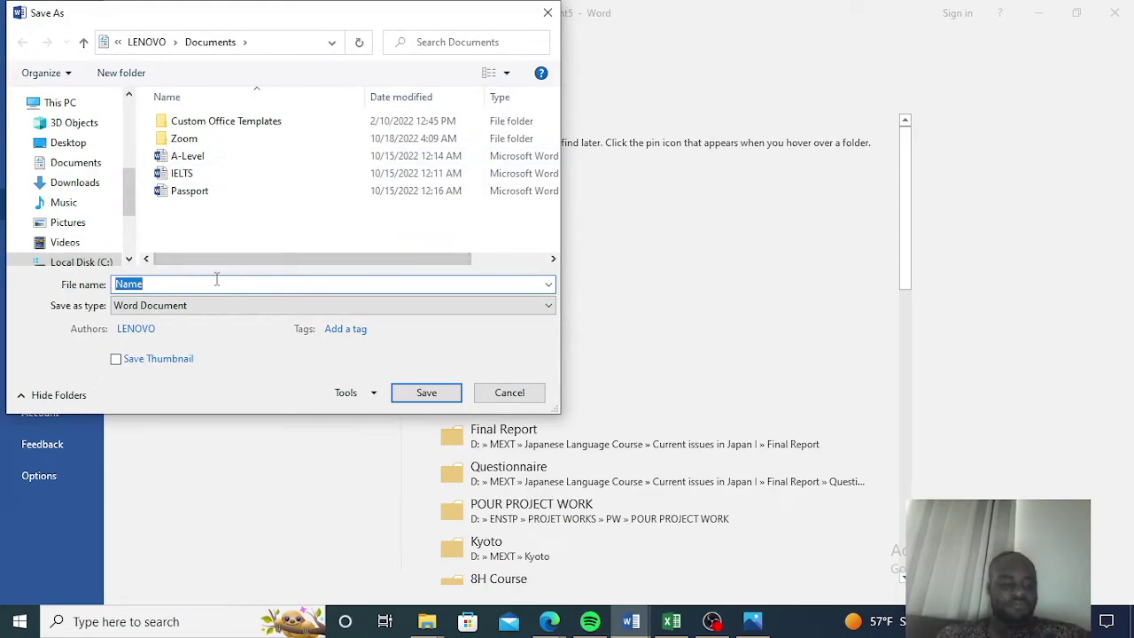
pyautogui.write('MS ')
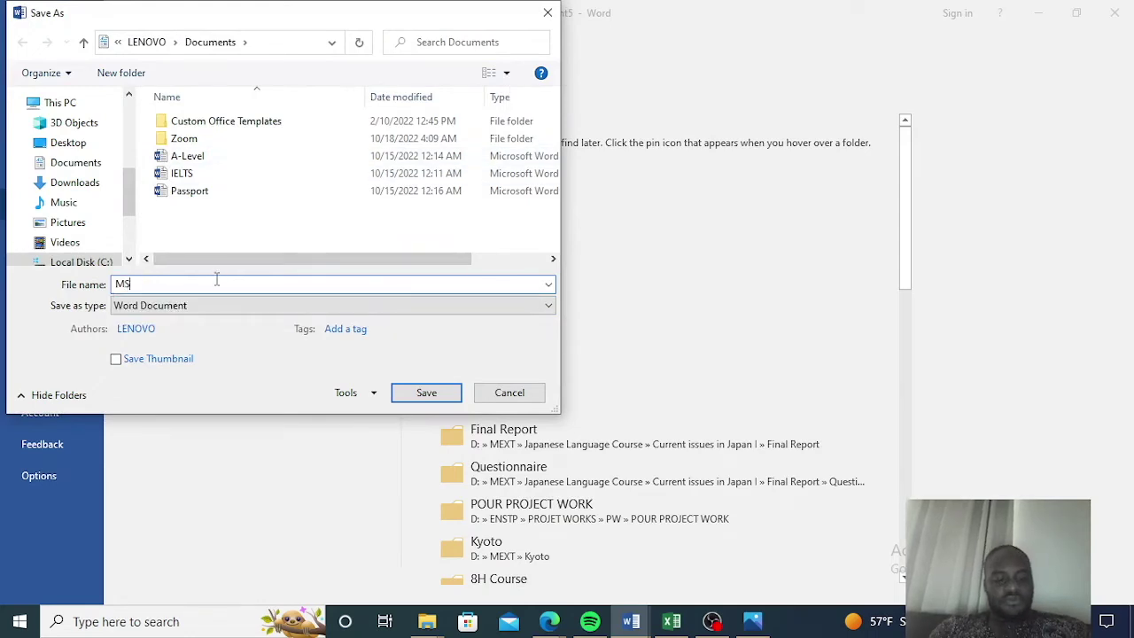
pyautogui.write('Word Lesson')
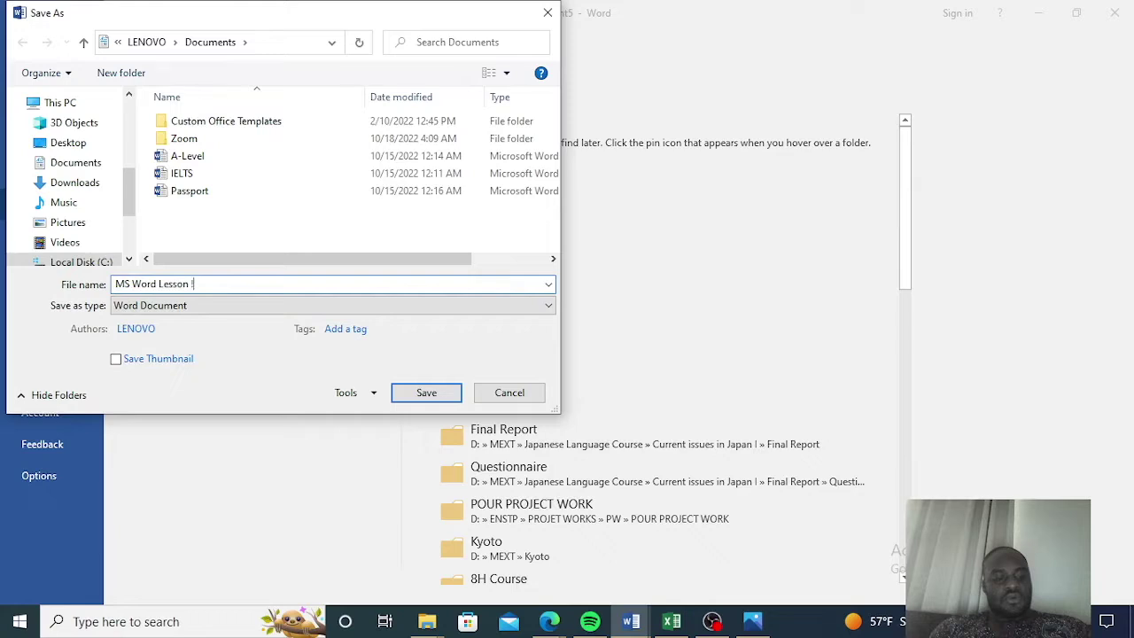
pyautogui.write('1')
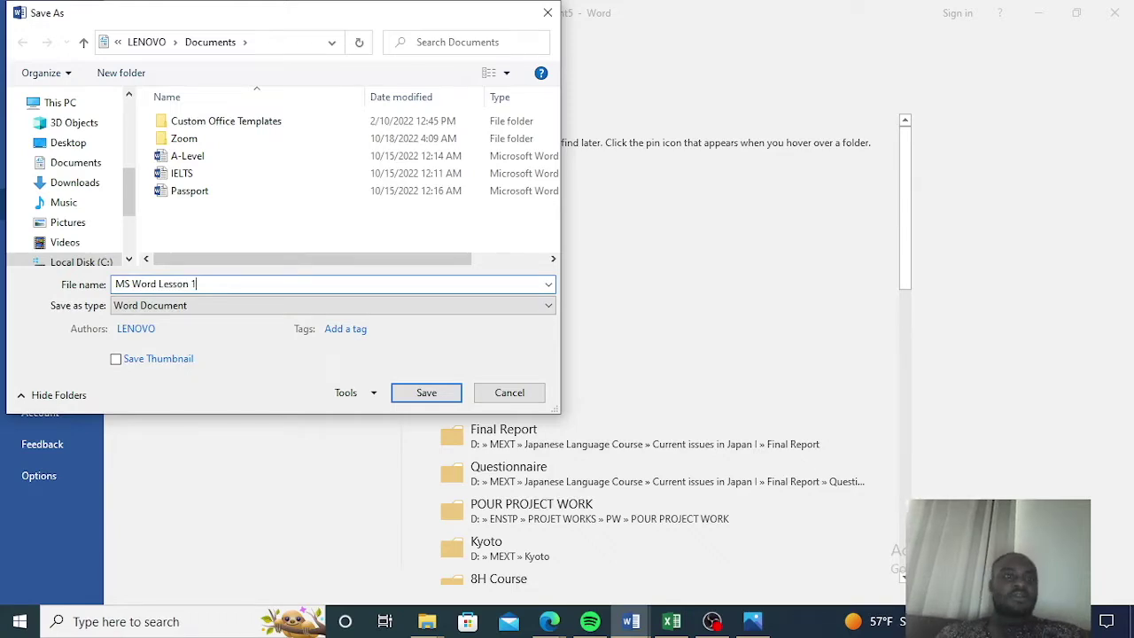
pyautogui.scroll(-2, 89, 221)
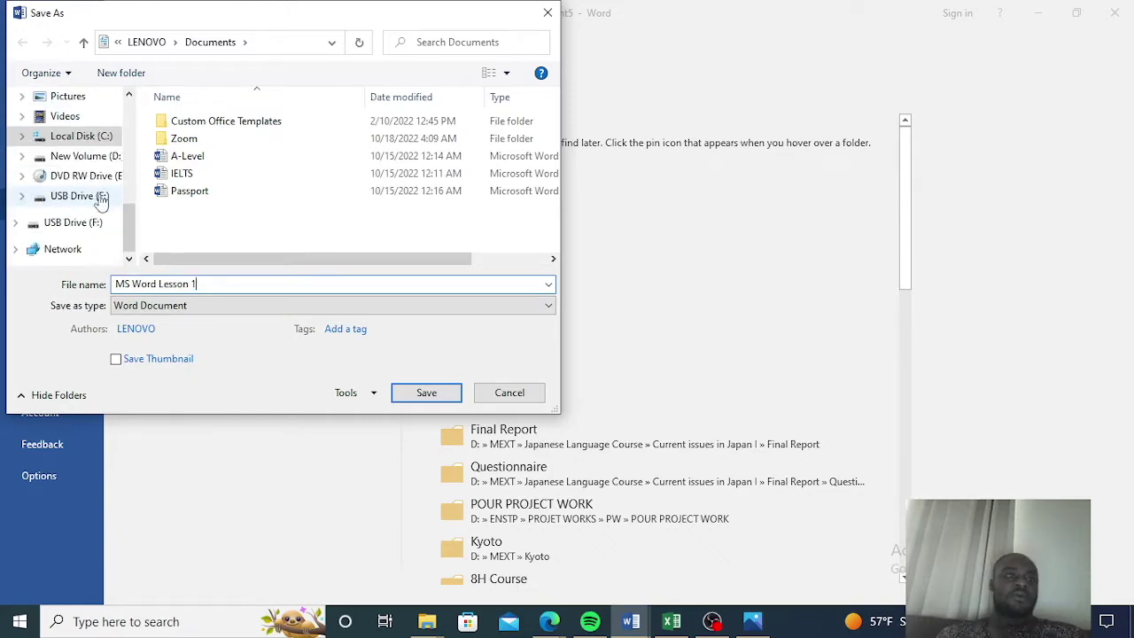
pyautogui.click(100, 157)
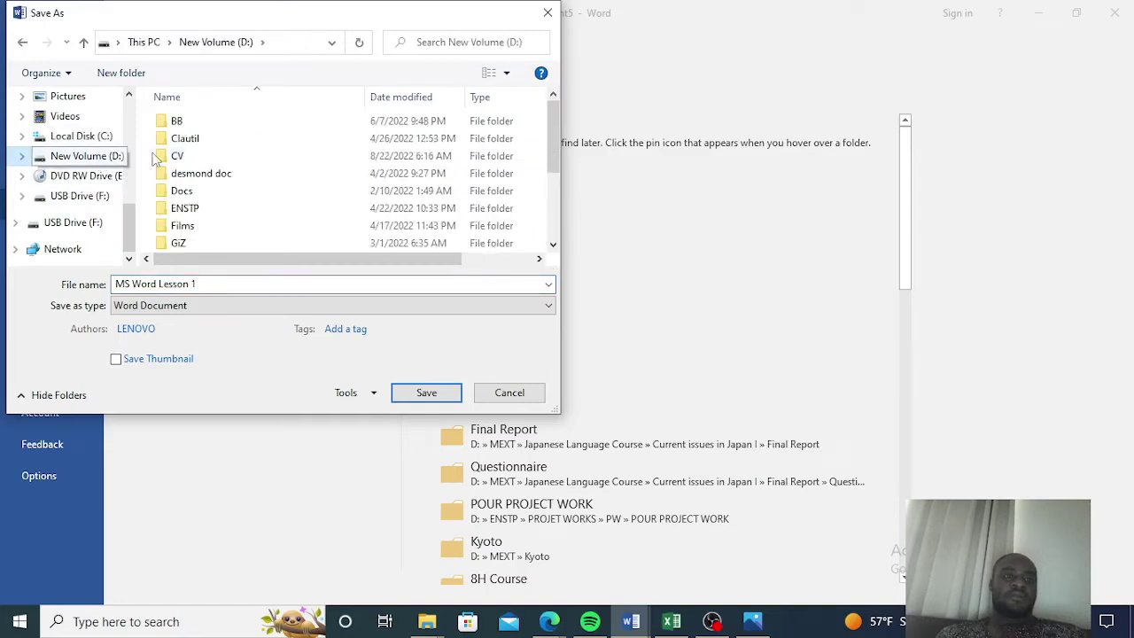
pyautogui.scroll(-2, 203, 213)
pyautogui.doubleClick(191, 190)
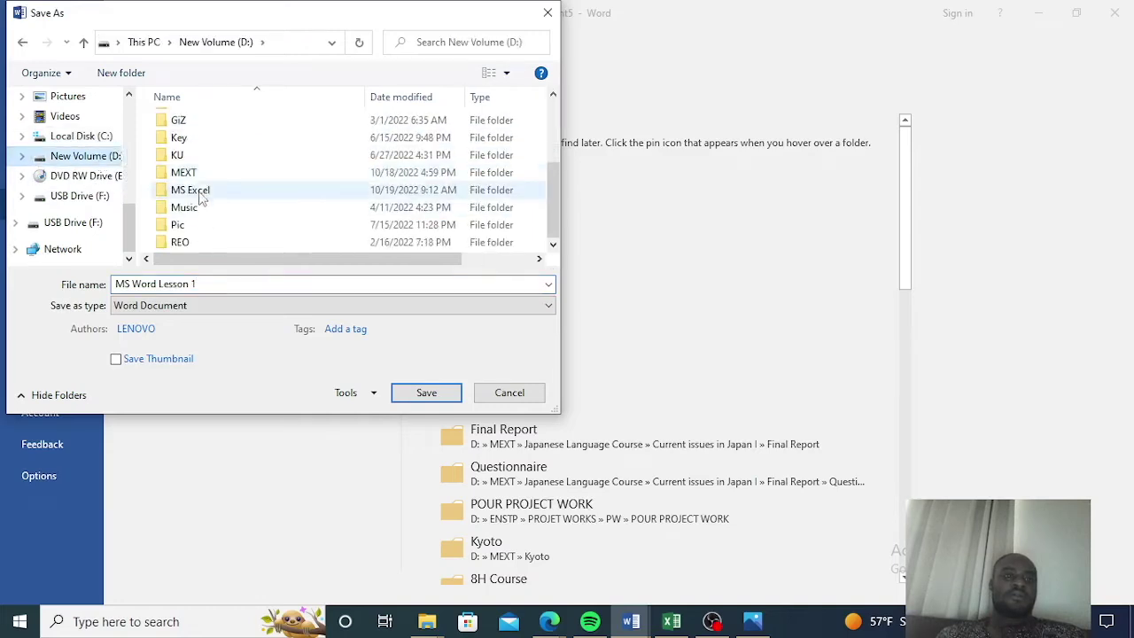
pyautogui.click(422, 395)
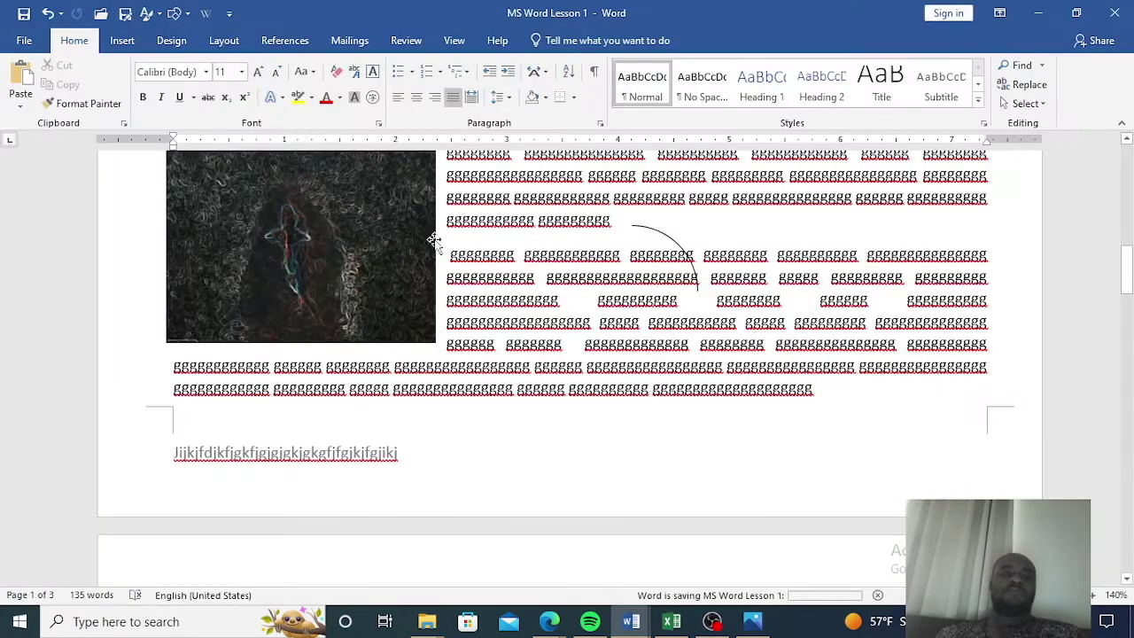
# - Examine the file formats available for saving a copy in the MS Excel folder, without saving one
pyautogui.scroll(4, 493, 240)
pyautogui.click(24, 41)
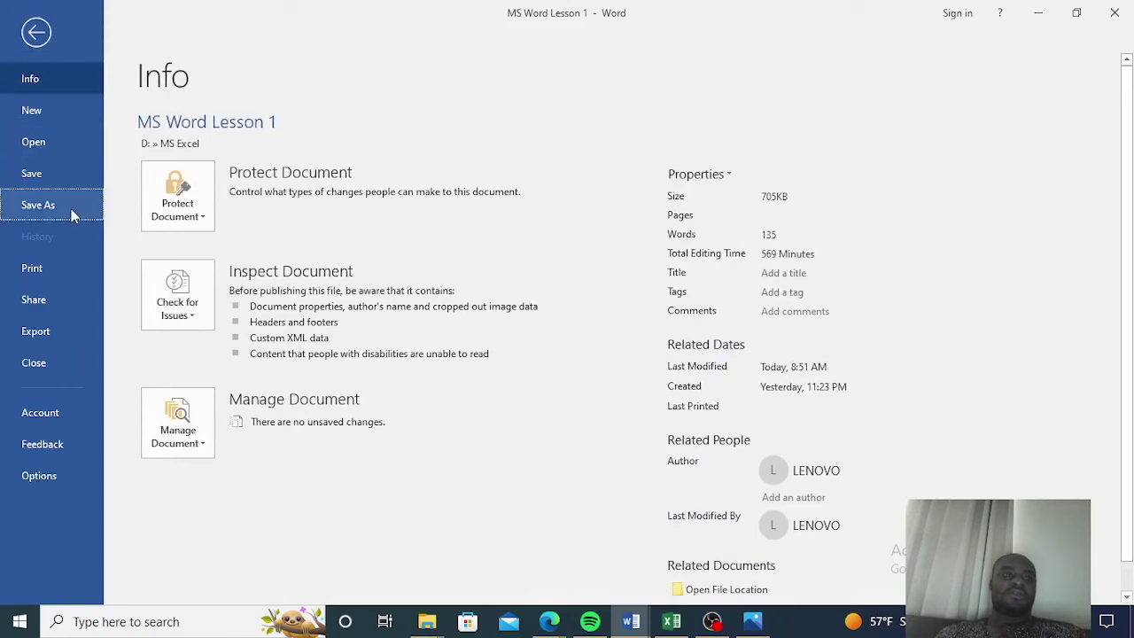
pyautogui.click(70, 208)
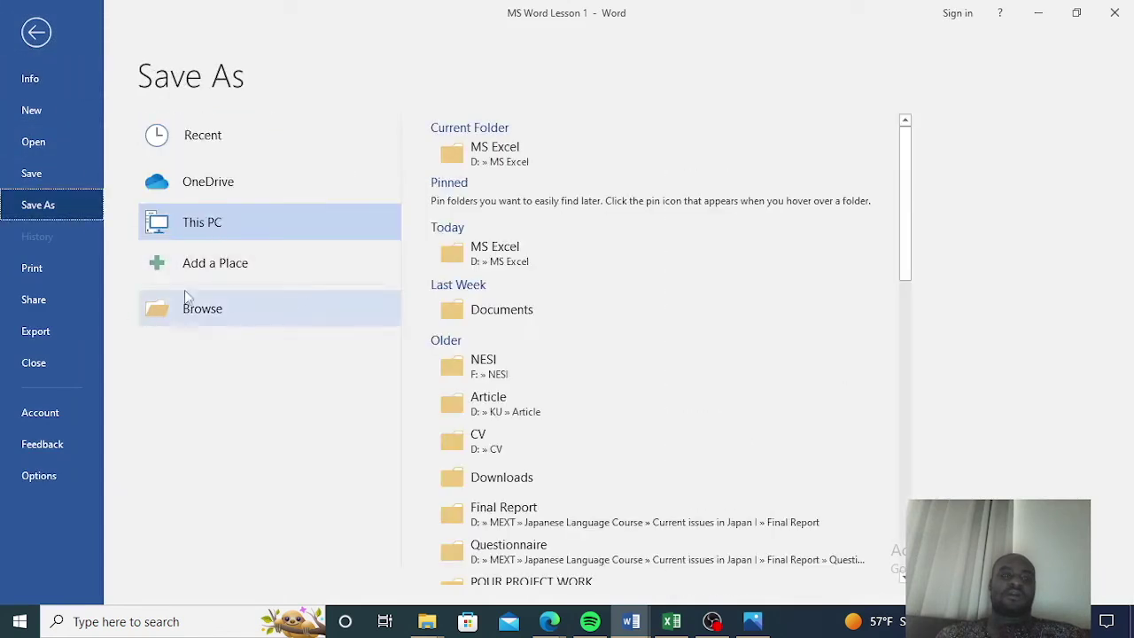
pyautogui.click(539, 253)
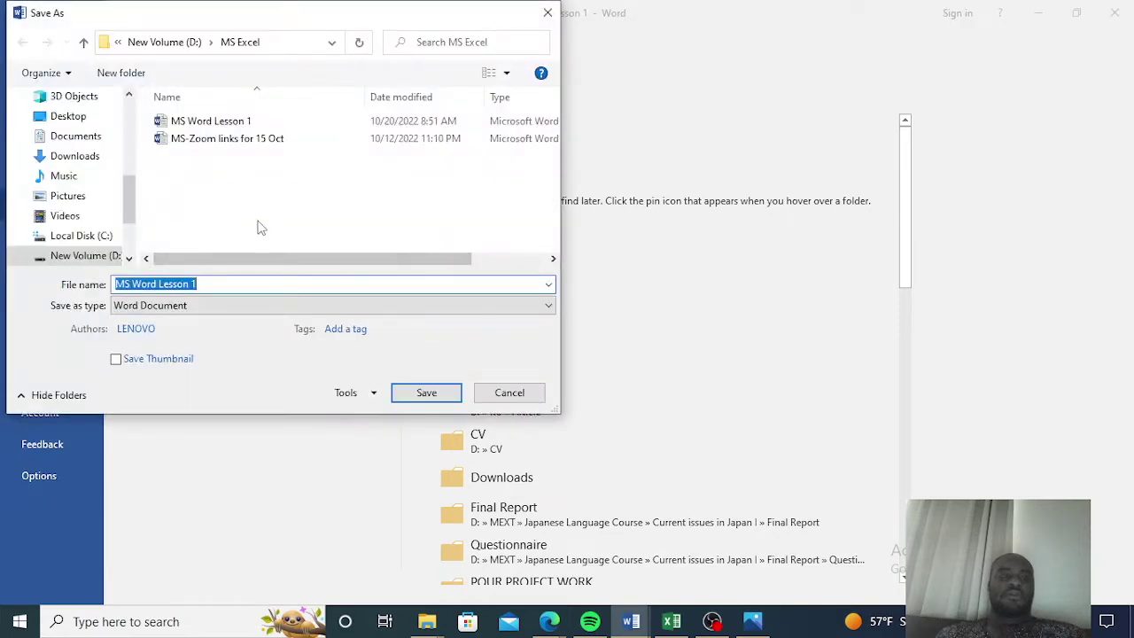
pyautogui.click(221, 305)
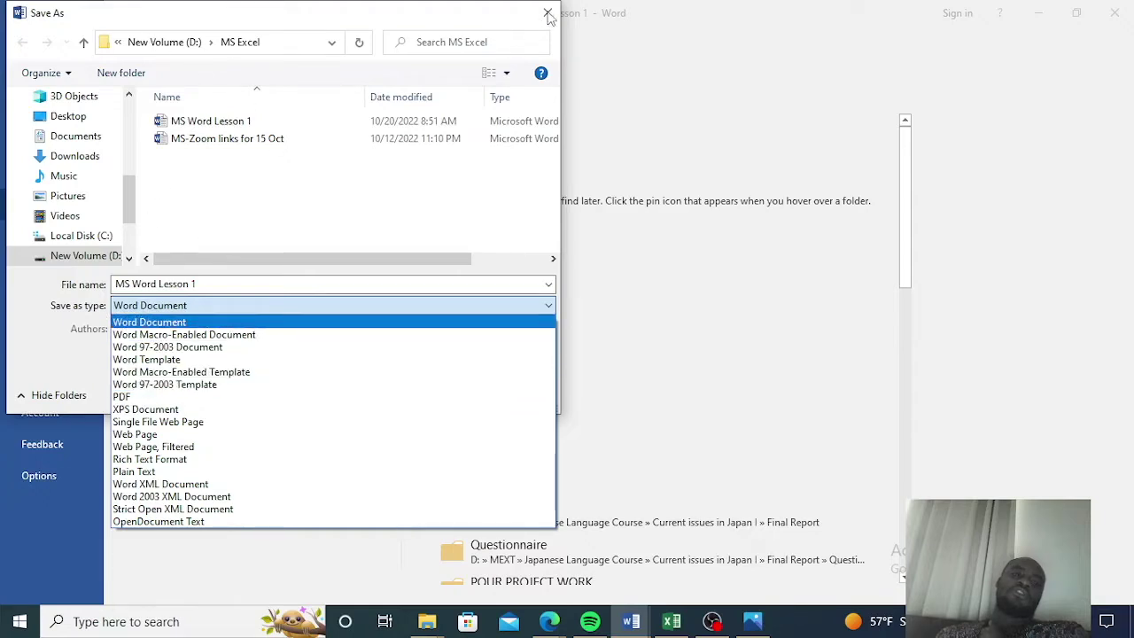
pyautogui.click(372, 258)
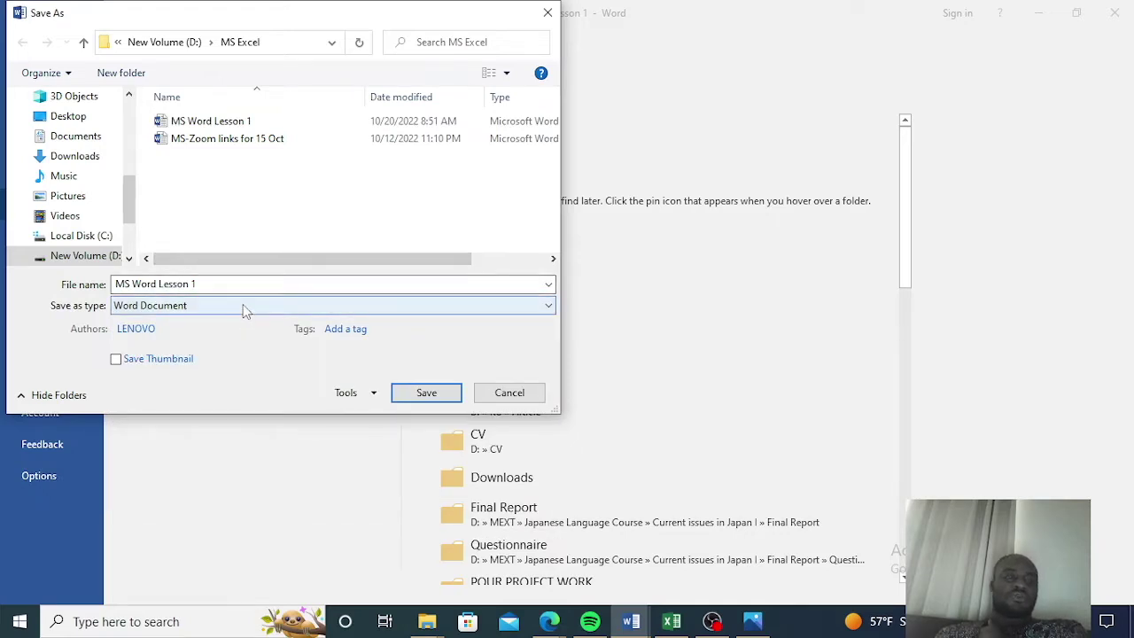
pyautogui.click(548, 15)
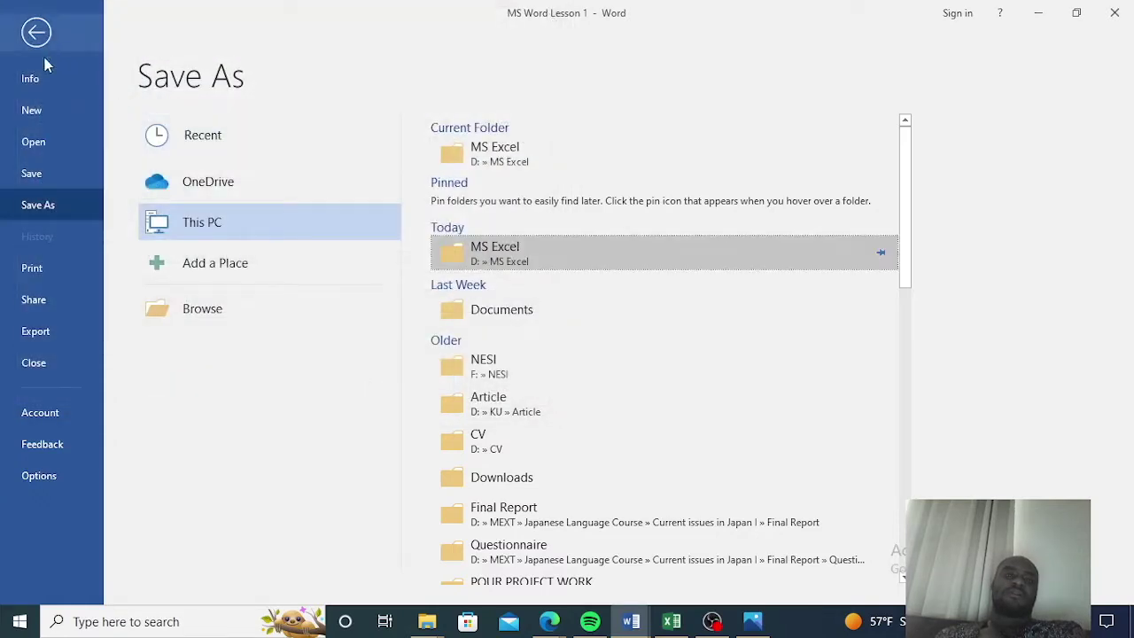
# - Preview all the document's pages as they would print, along with the print settings
pyautogui.click(35, 267)
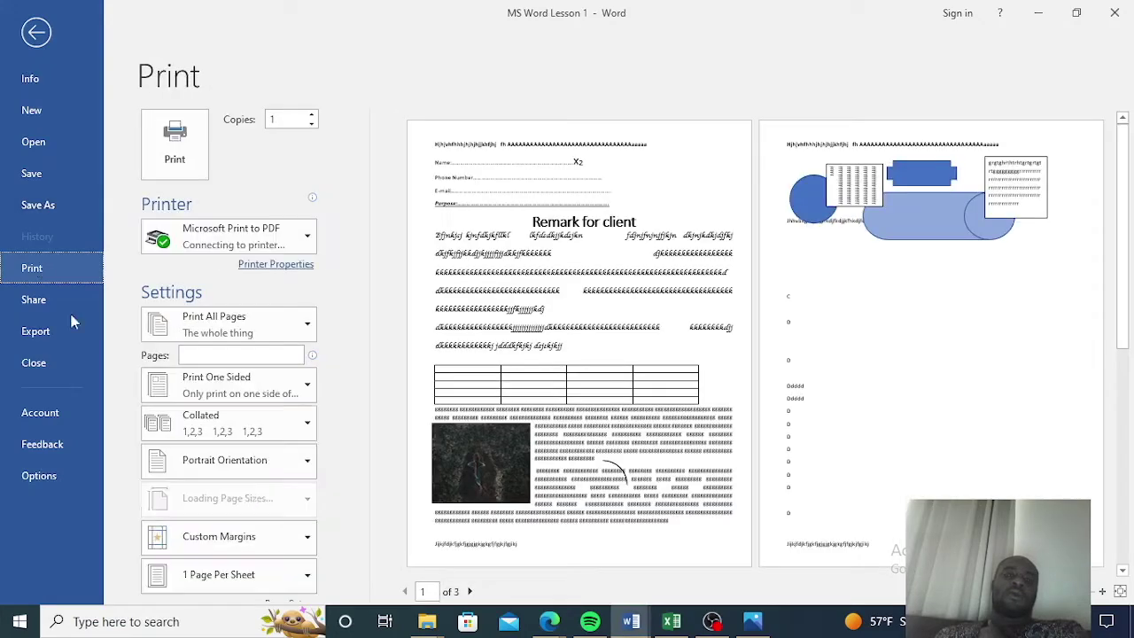
pyautogui.scroll(-2, 526, 351)
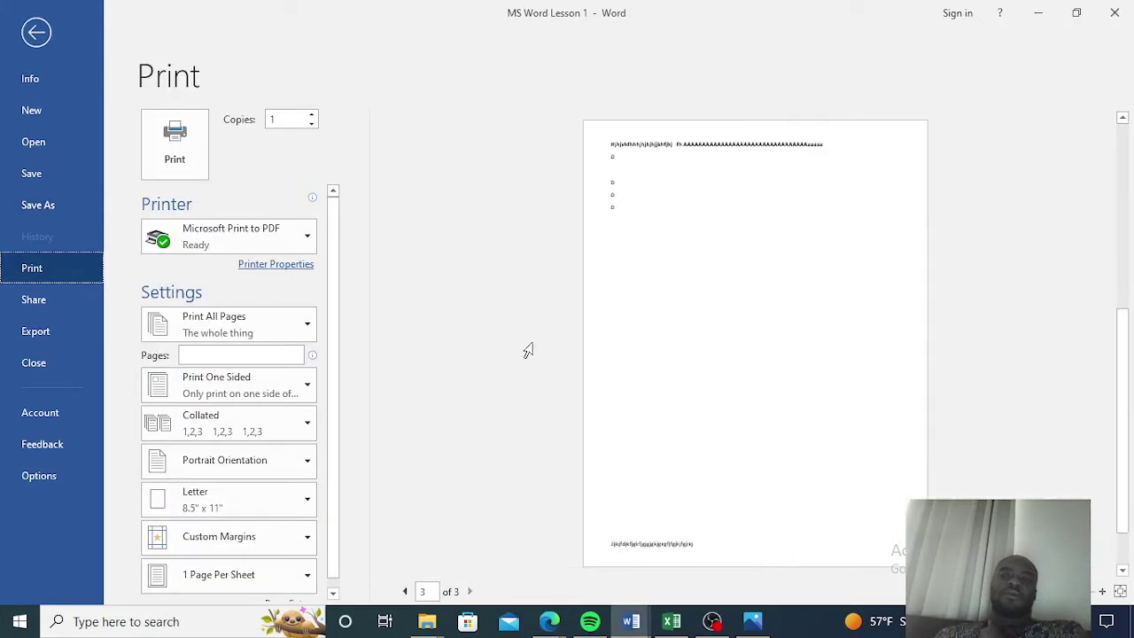
pyautogui.scroll(2, 528, 351)
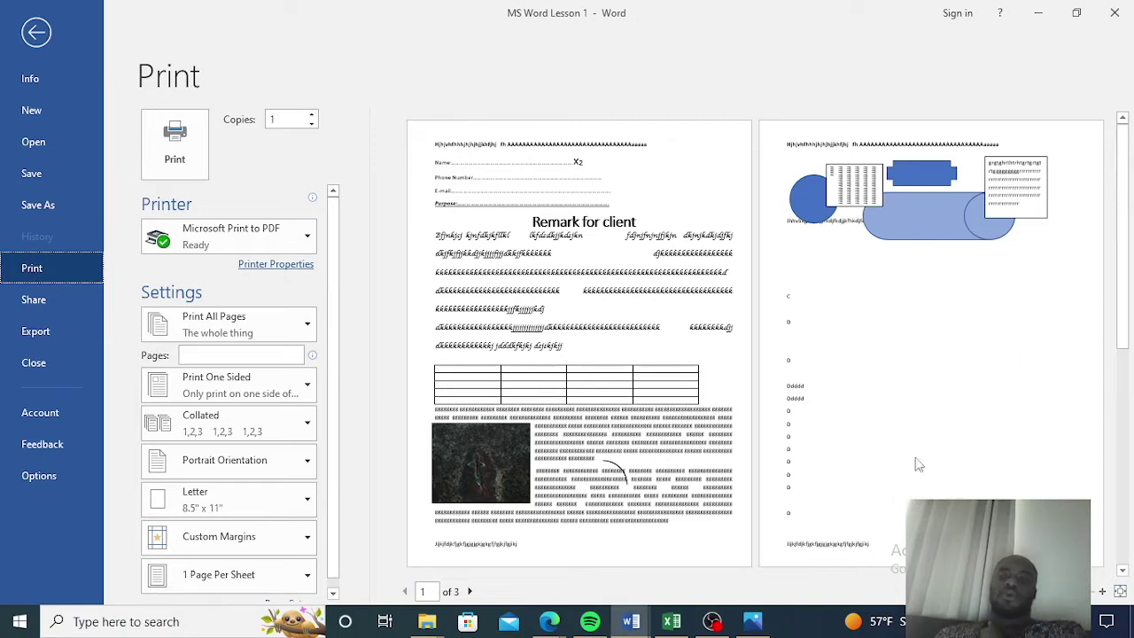
# - Review the document's page layouts in the print preview and return to the document without printing
pyautogui.scroll(-2, 506, 416)
pyautogui.scroll(2, 496, 451)
pyautogui.scroll(-2, 506, 454)
pyautogui.scroll(2, 502, 454)
pyautogui.scroll(-2, 502, 454)
pyautogui.scroll(2, 502, 454)
pyautogui.scroll(-2, 503, 454)
pyautogui.scroll(2, 503, 453)
pyautogui.scroll(-2, 502, 452)
pyautogui.scroll(2, 503, 452)
pyautogui.scroll(-2, 503, 452)
pyautogui.scroll(2, 503, 453)
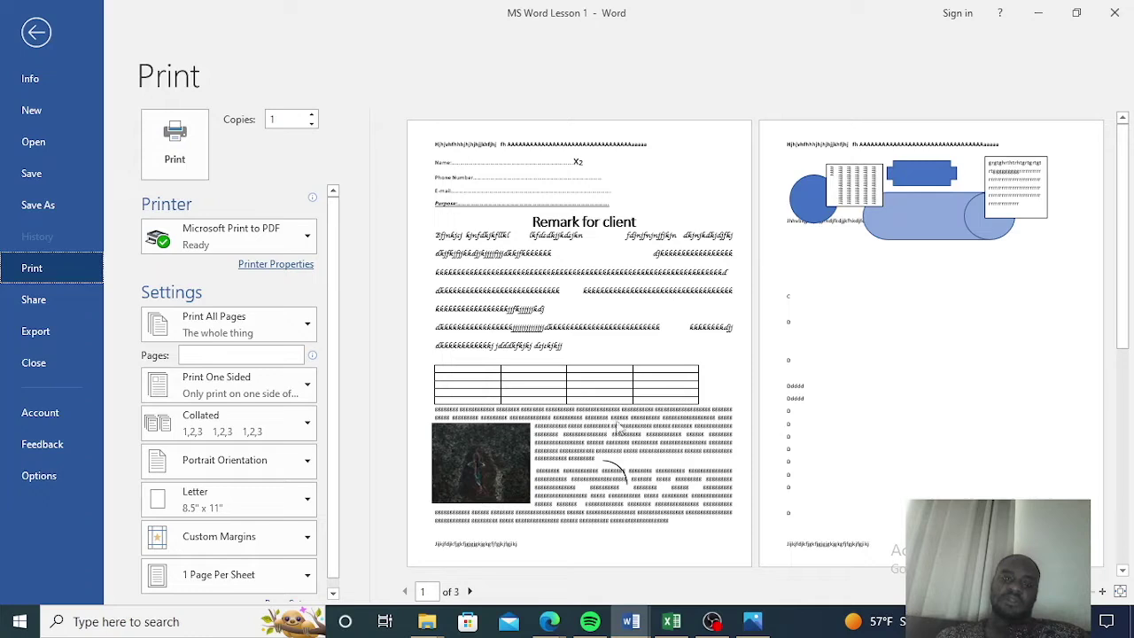
pyautogui.click(38, 34)
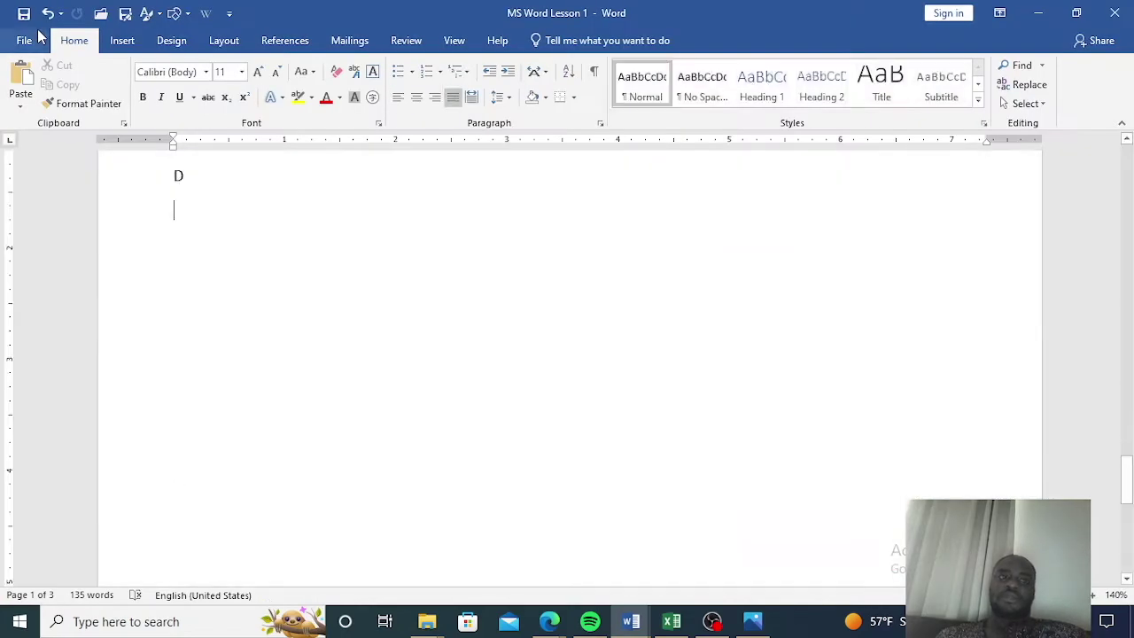
# - Examine the locations for saving a copy of the document, including OneDrive, and return without saving
pyautogui.scroll(10, 347, 245)
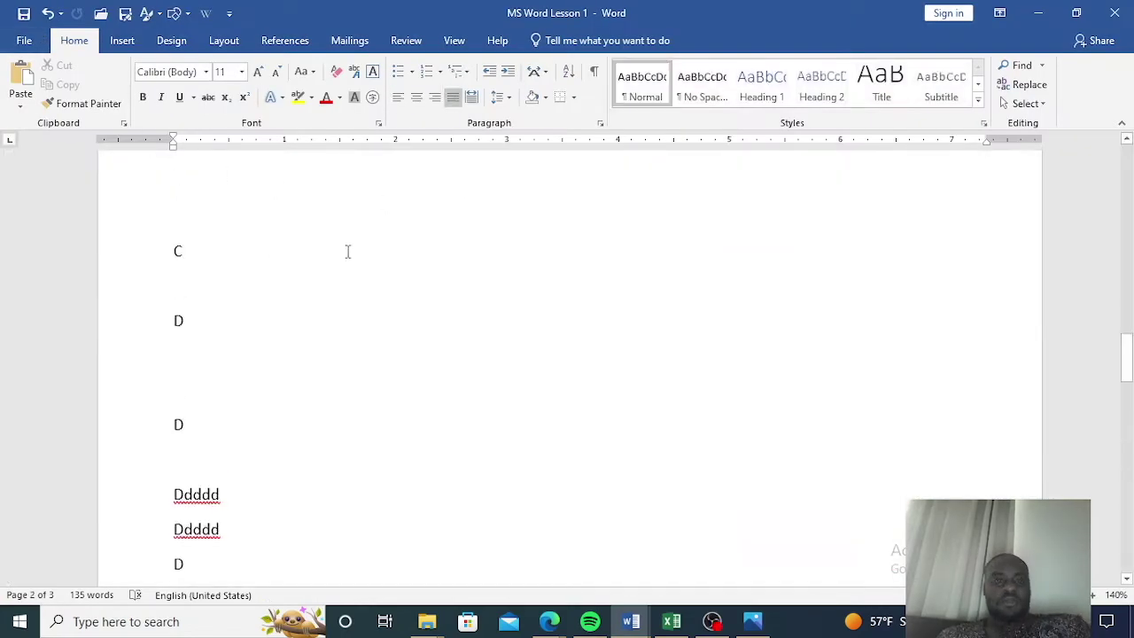
pyautogui.click(24, 44)
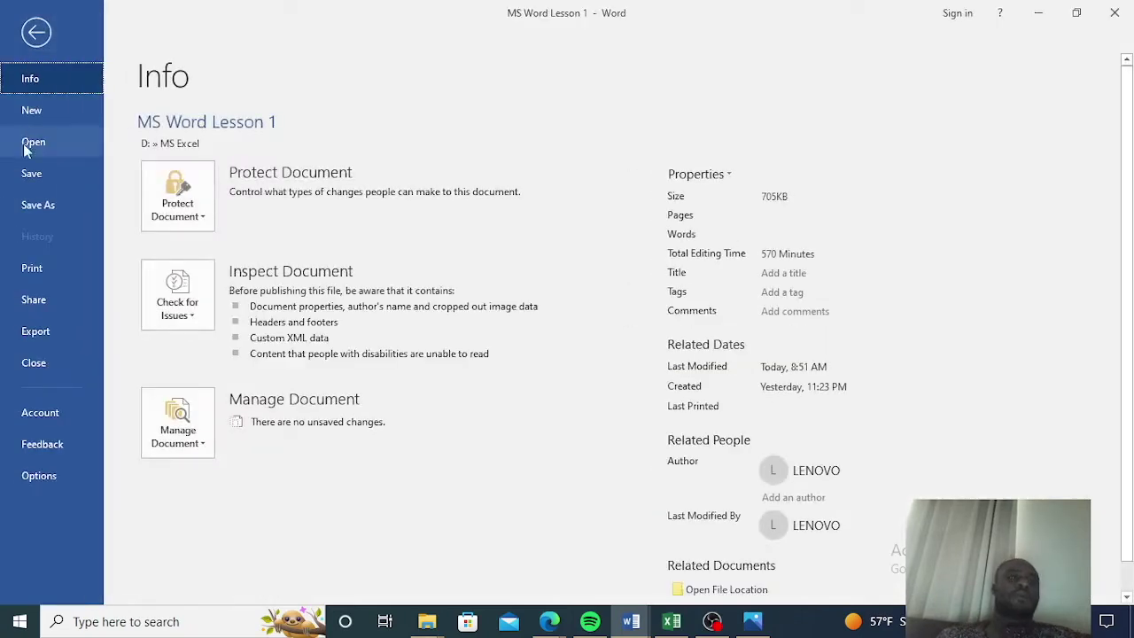
pyautogui.click(31, 209)
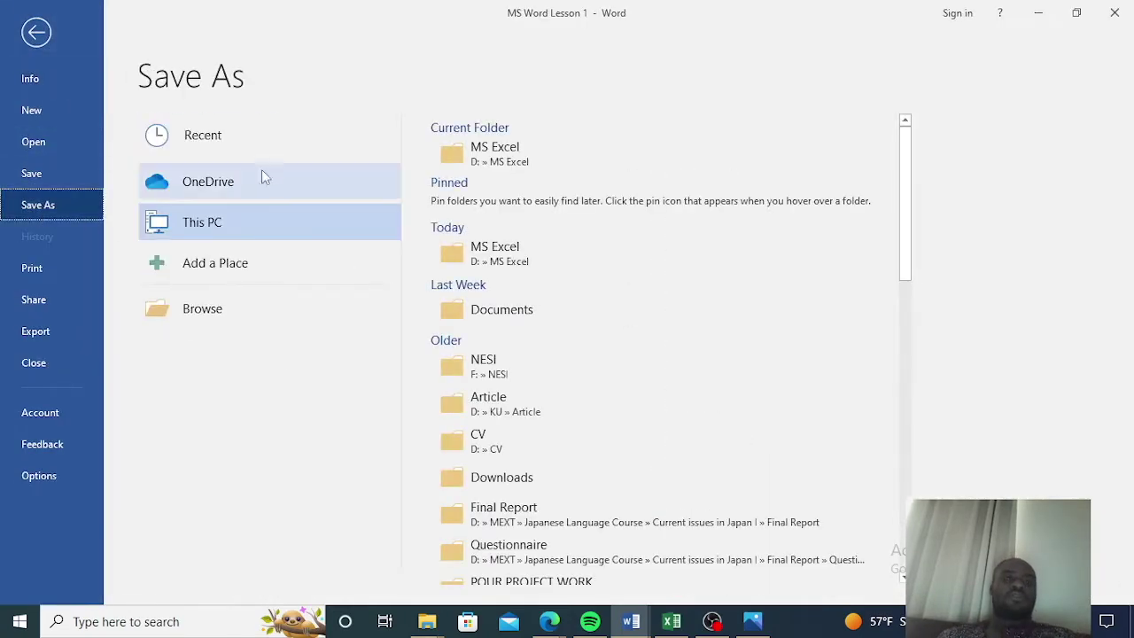
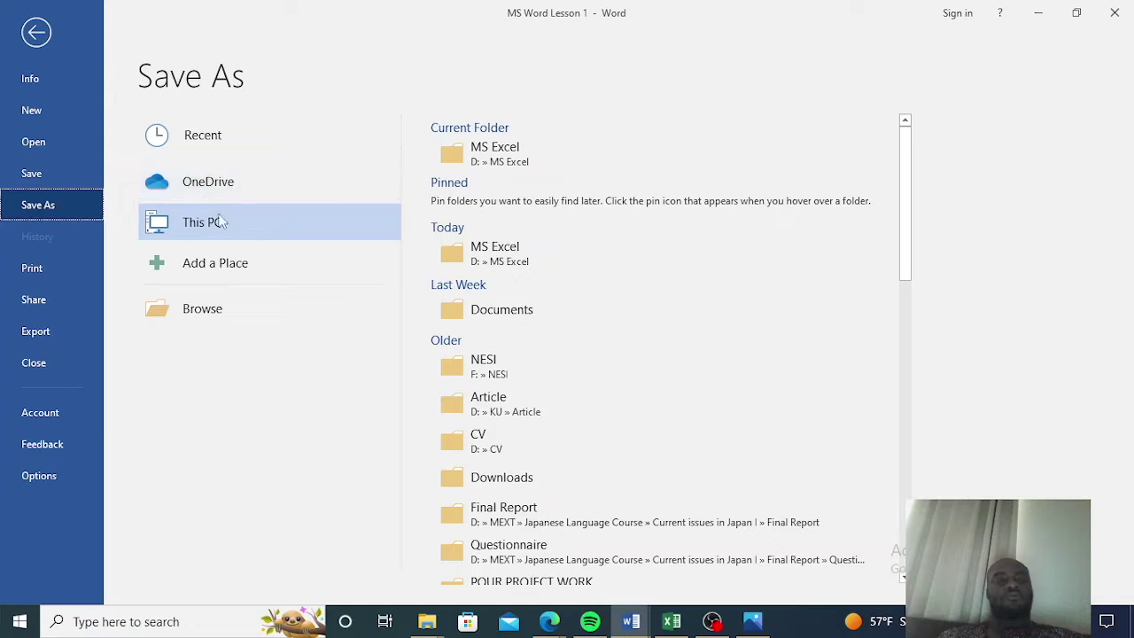
pyautogui.click(221, 189)
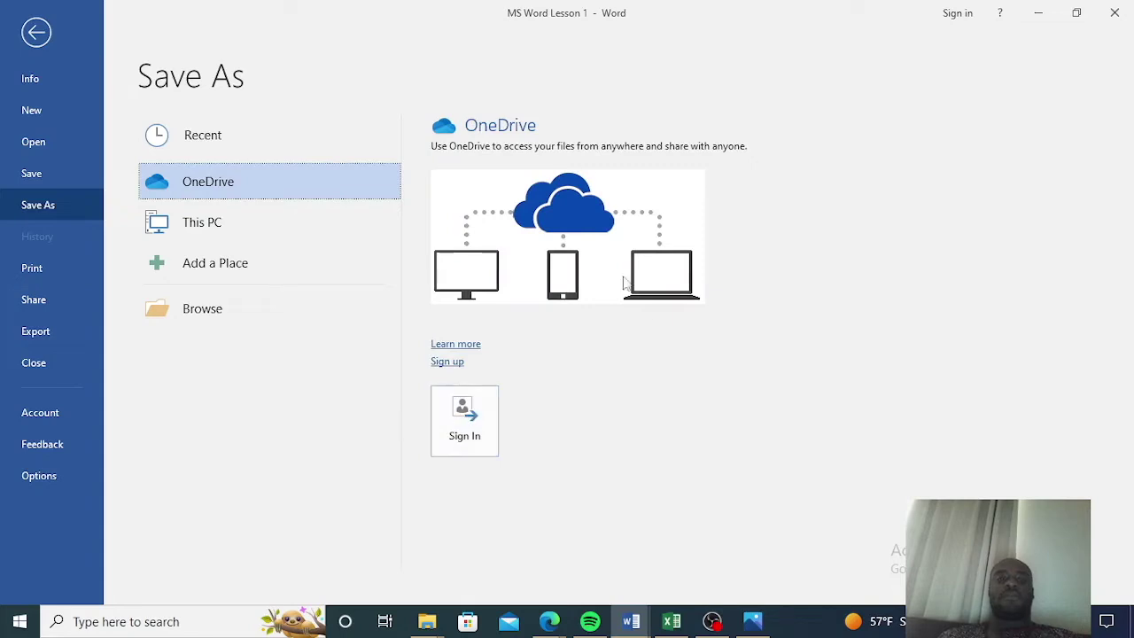
pyautogui.click(36, 34)
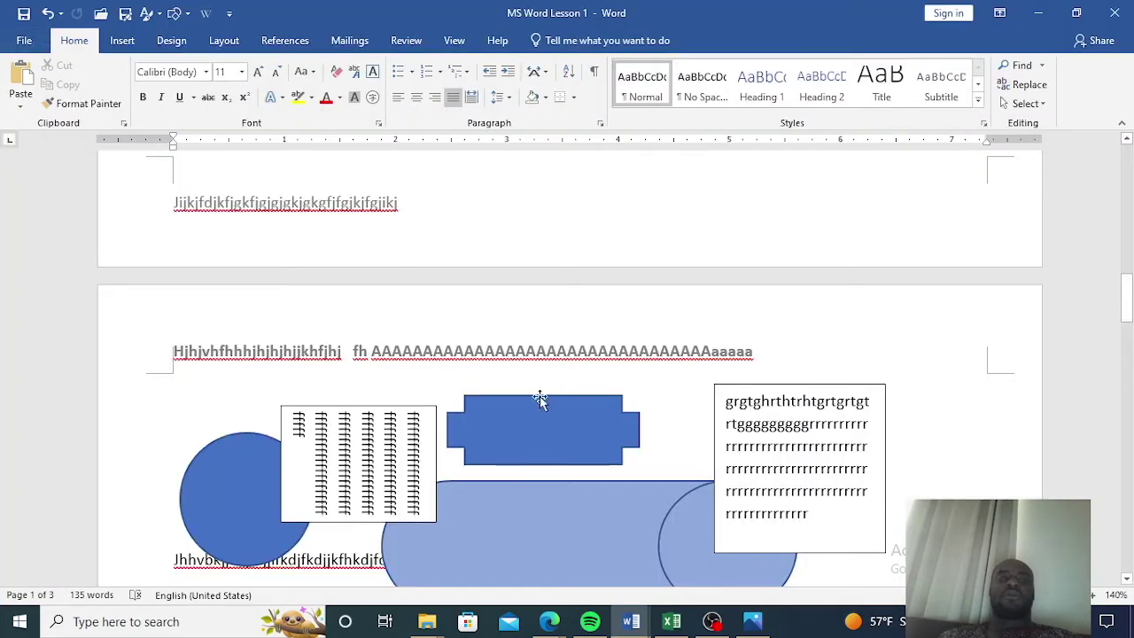
pyautogui.scroll(-7, 464, 366)
pyautogui.scroll(9, 462, 366)
pyautogui.scroll(10, 460, 362)
pyautogui.scroll(-7, 461, 361)
pyautogui.scroll(-10, 458, 360)
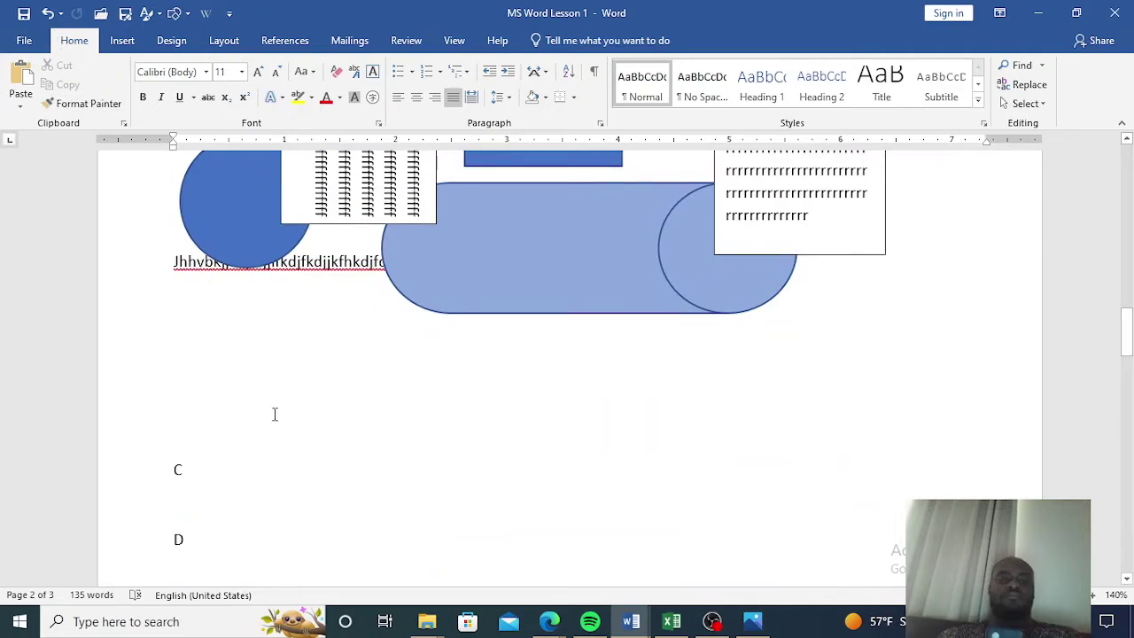
# - Export the document as a PDF named "MS Word Lesson 1" to the Desktop, with the file opened after publishing
pyautogui.click(24, 48)
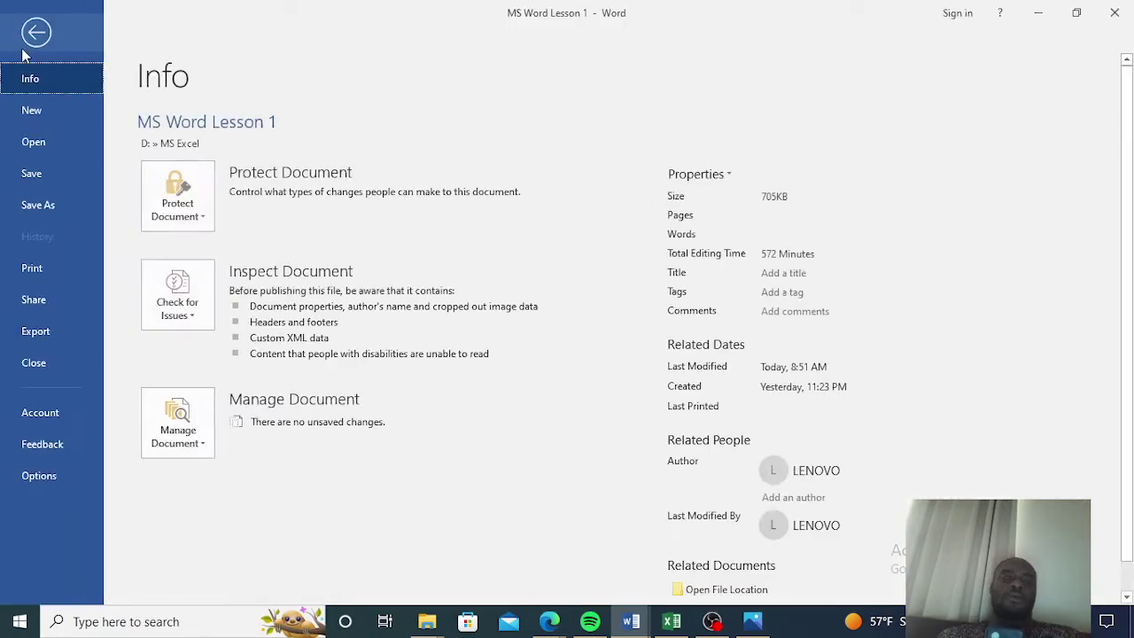
pyautogui.click(36, 333)
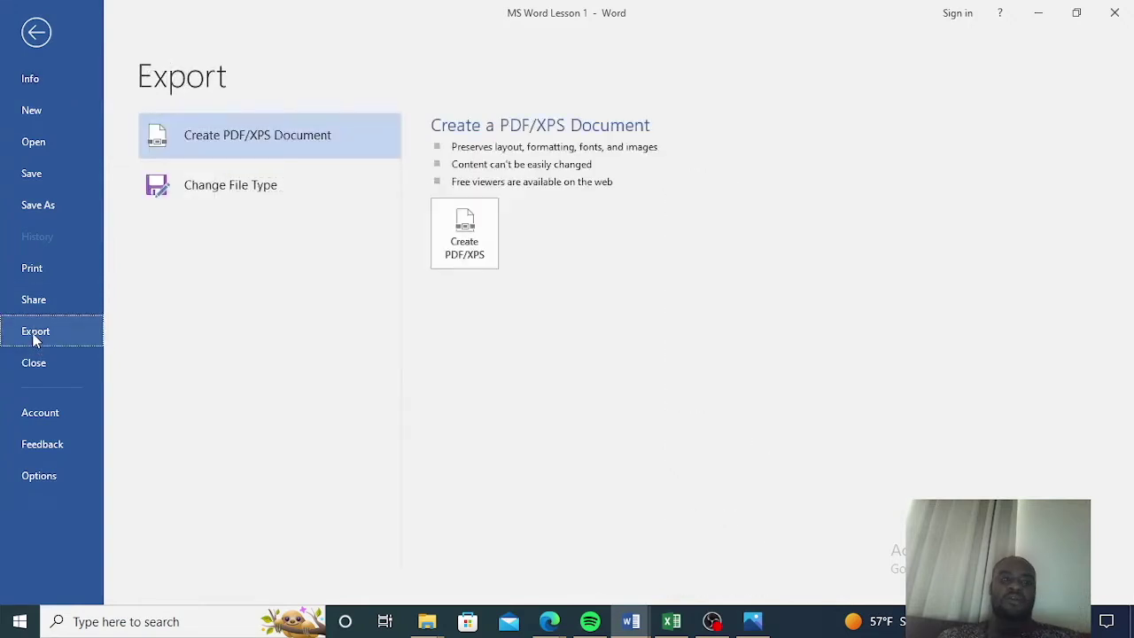
pyautogui.click(299, 148)
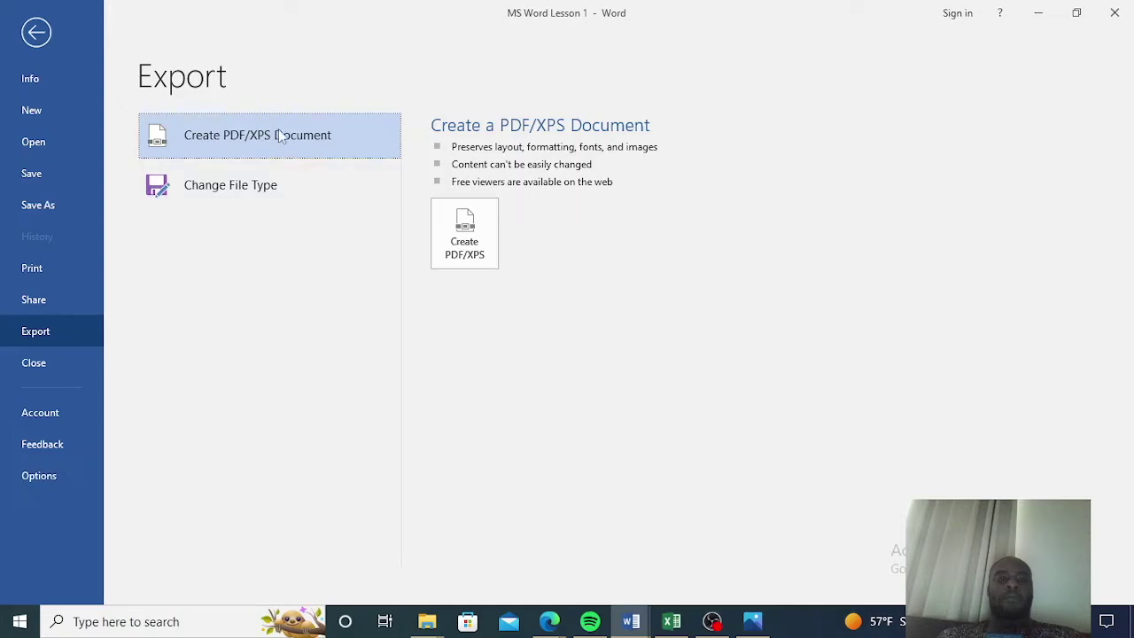
pyautogui.click(464, 237)
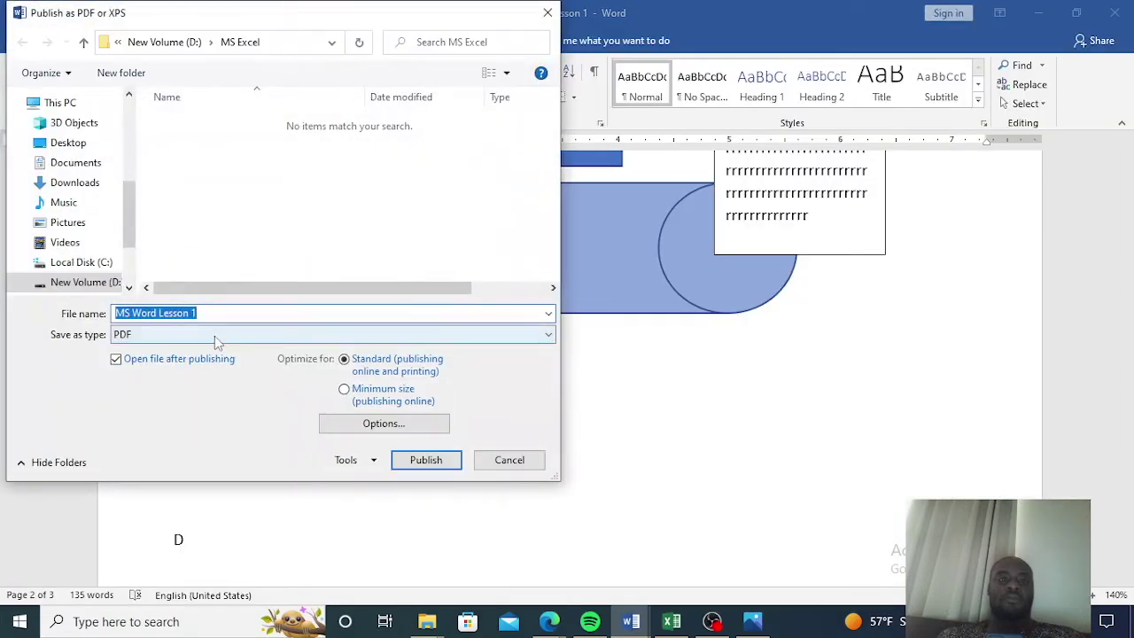
pyautogui.click(214, 336)
pyautogui.click(214, 336)
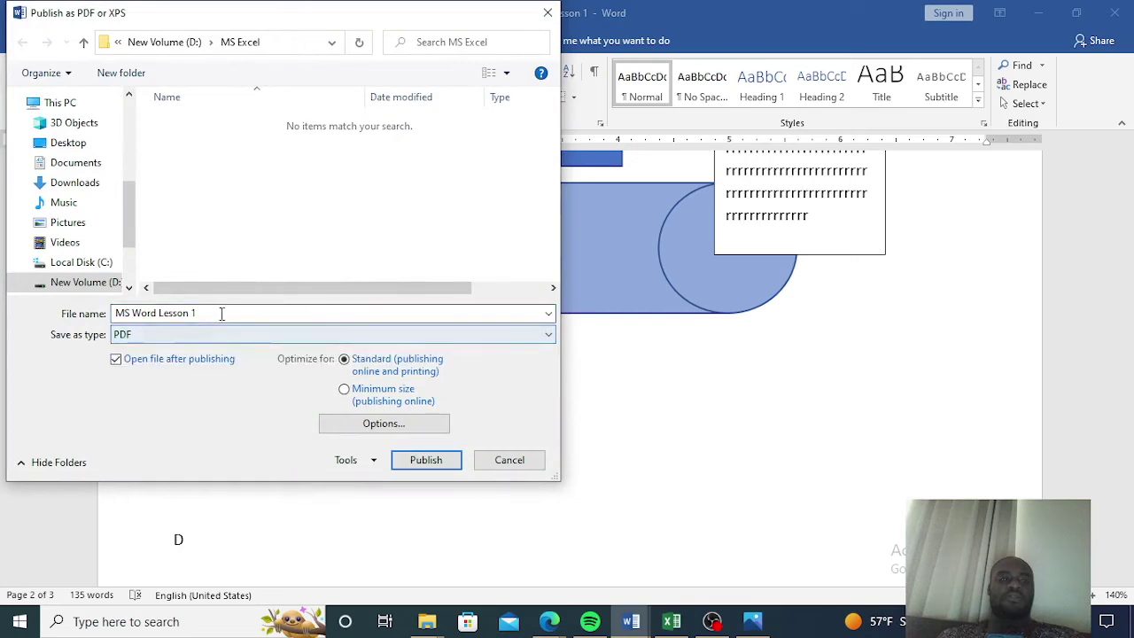
pyautogui.click(83, 147)
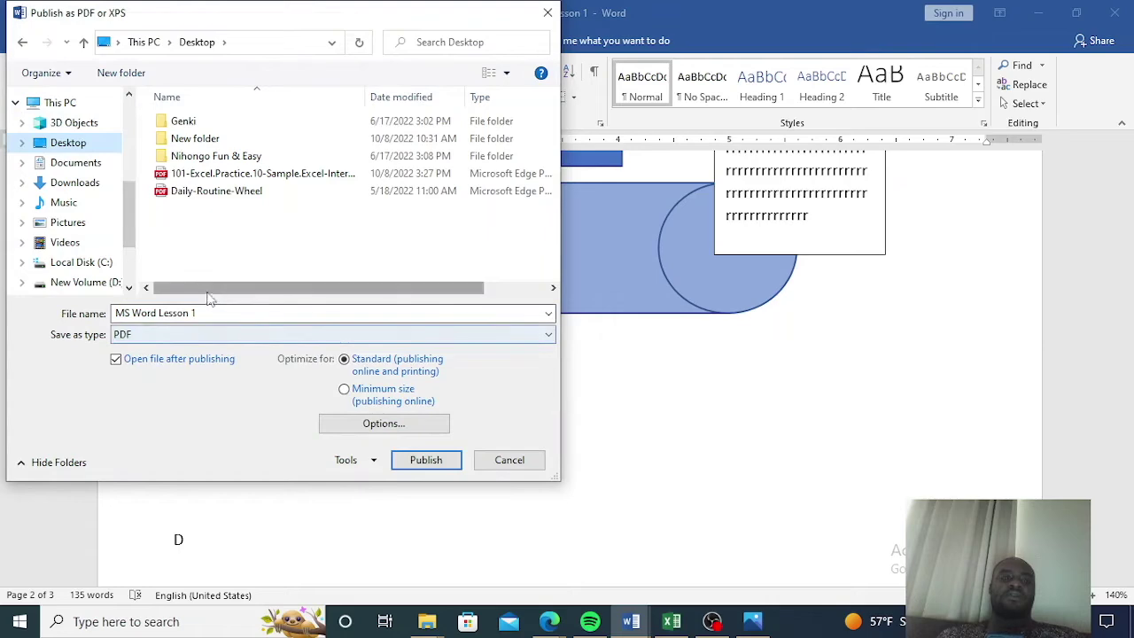
pyautogui.click(413, 467)
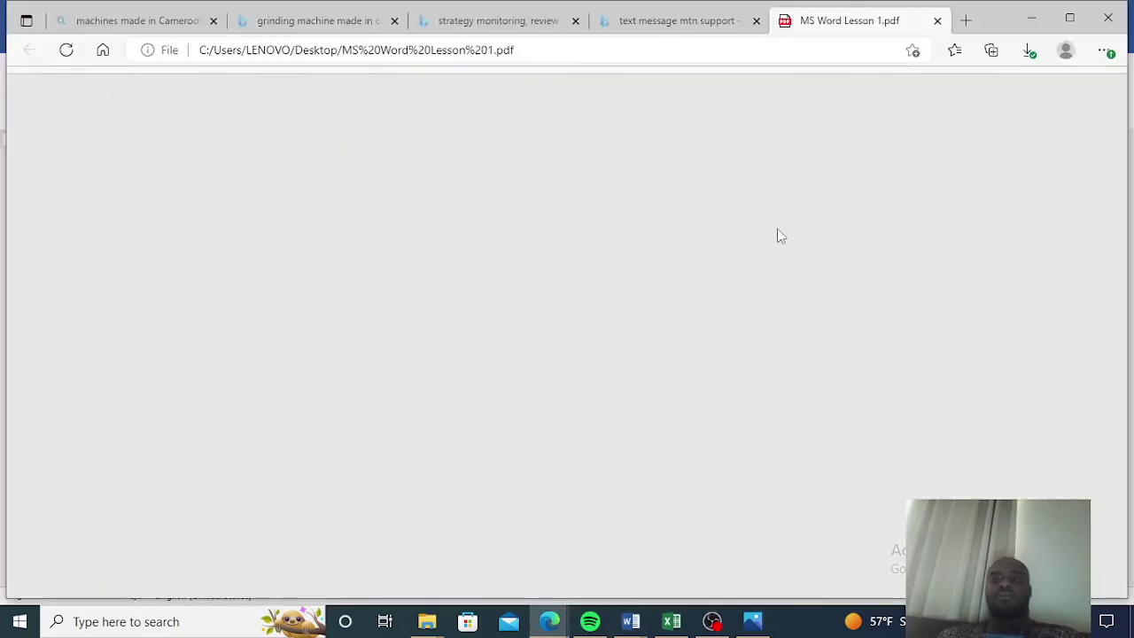
# - Look through the published PDF in Edge and switch back to the document in Word
pyautogui.scroll(-15, 780, 239)
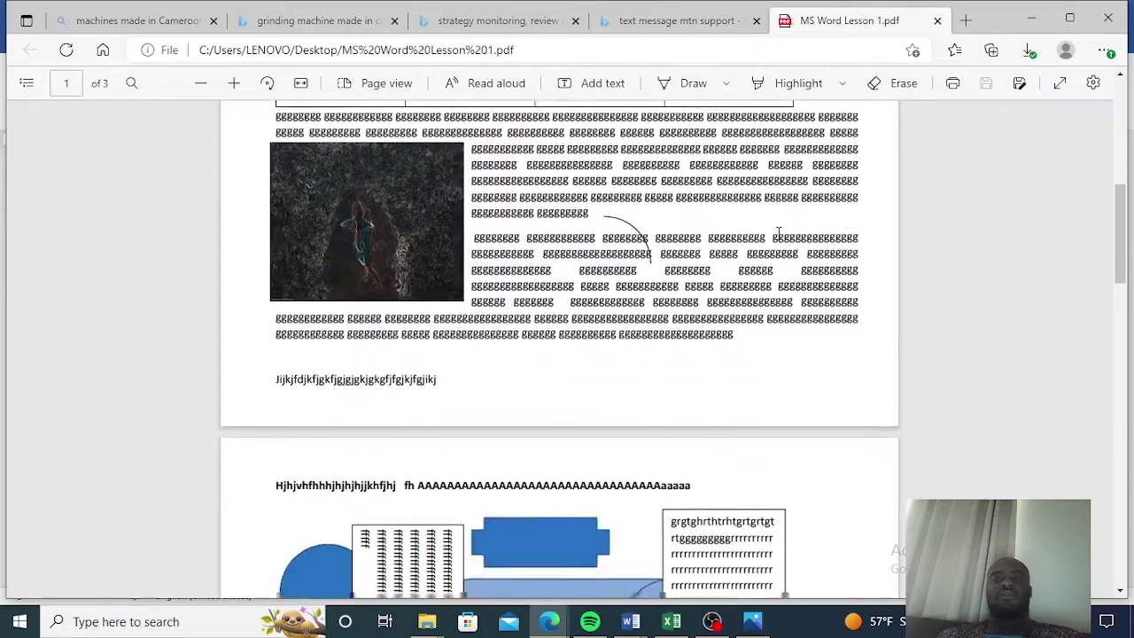
pyautogui.scroll(15, 777, 248)
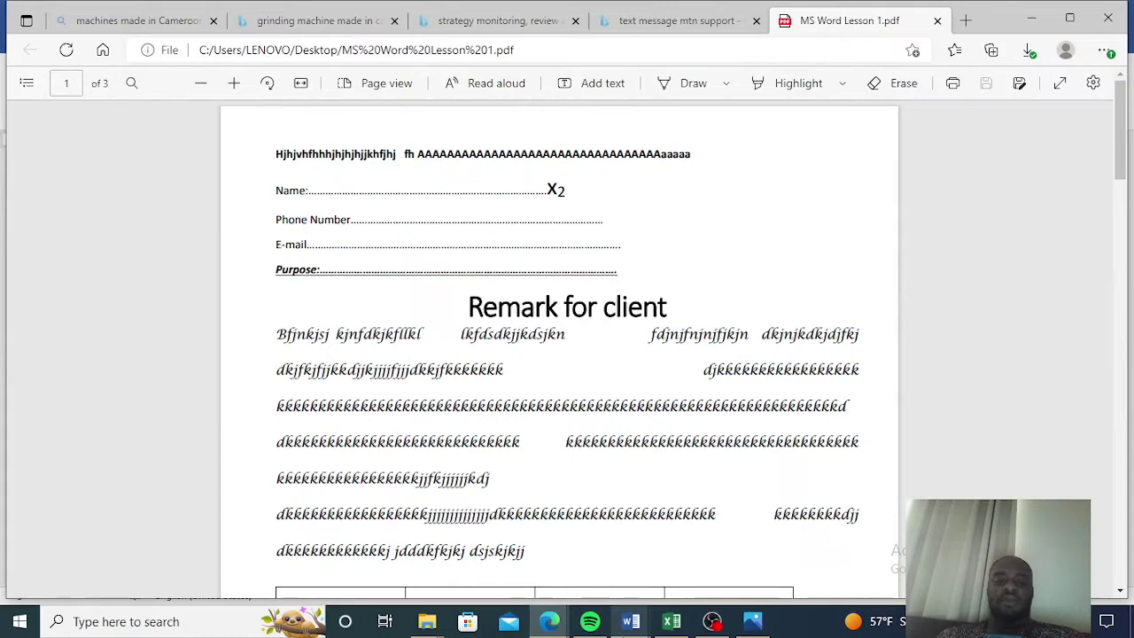
pyautogui.moveTo(631, 623)
pyautogui.click(983, 532)
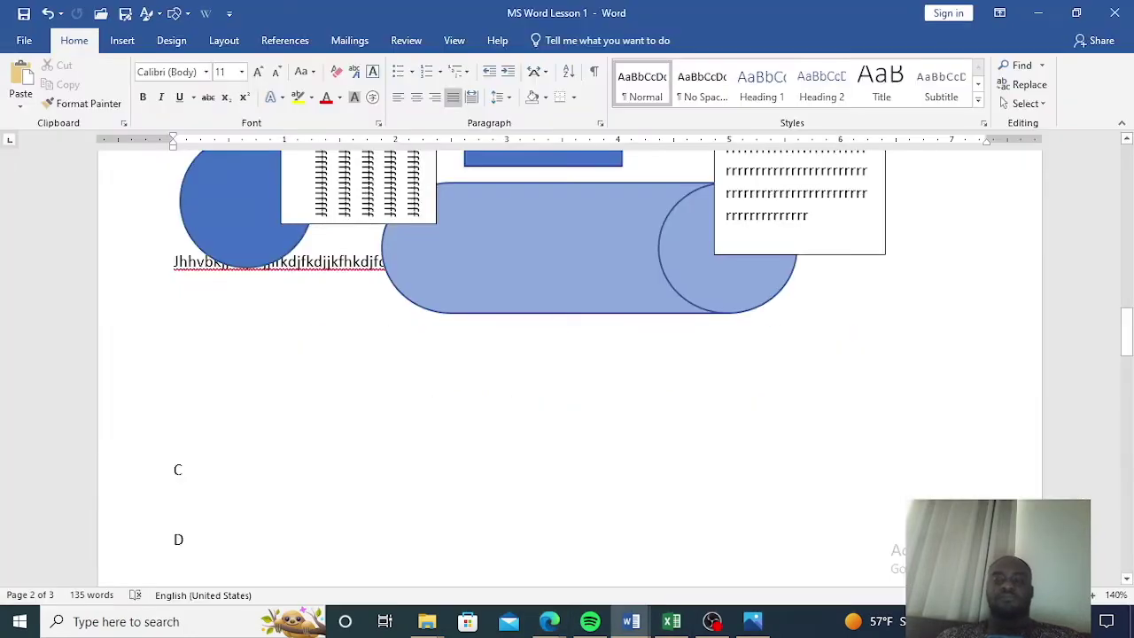
# - Close the MS Word Lesson 1 document window
pyautogui.click(493, 375)
pyautogui.scroll(3, 535, 411)
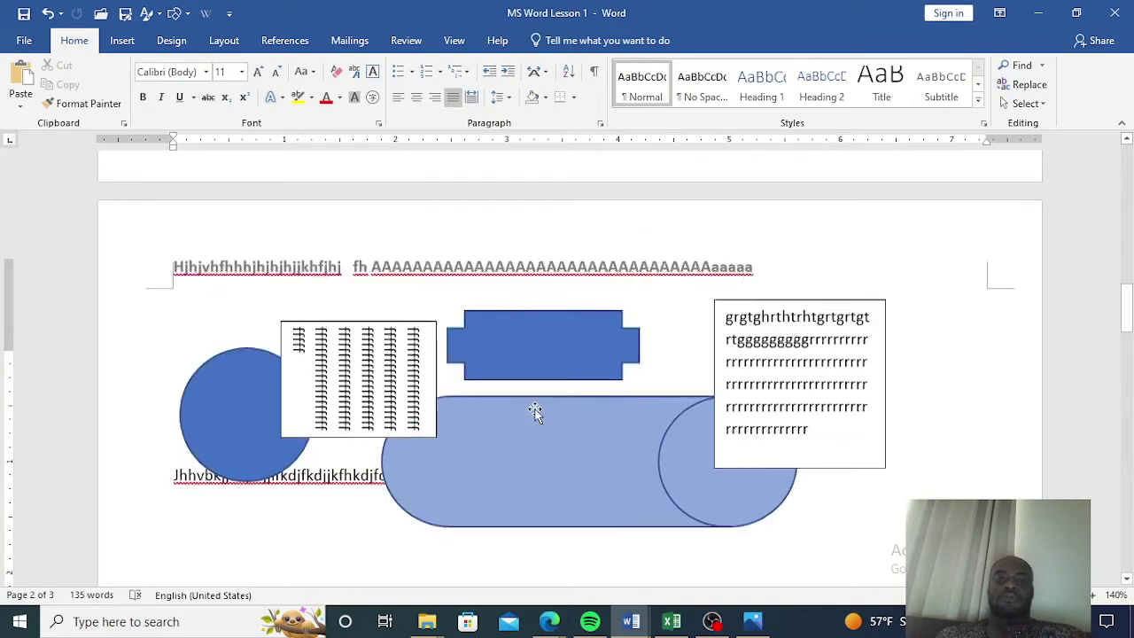
pyautogui.scroll(6, 535, 411)
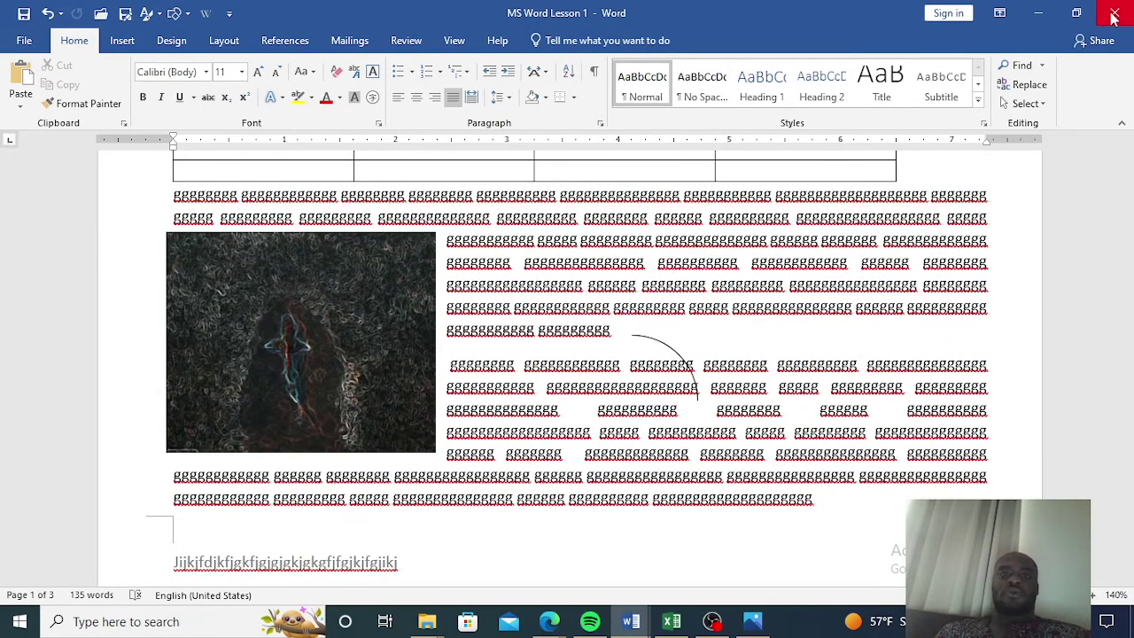
pyautogui.click(1114, 18)
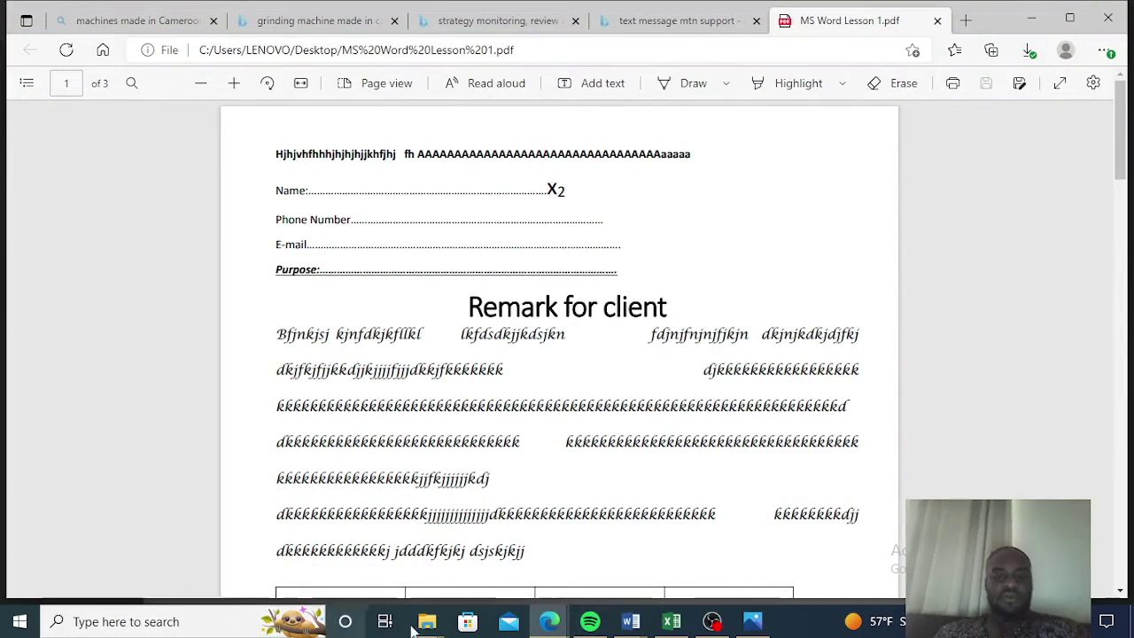
# - Switch to Word by launching a new instance of it, and maximize its start window
pyautogui.click(209, 621)
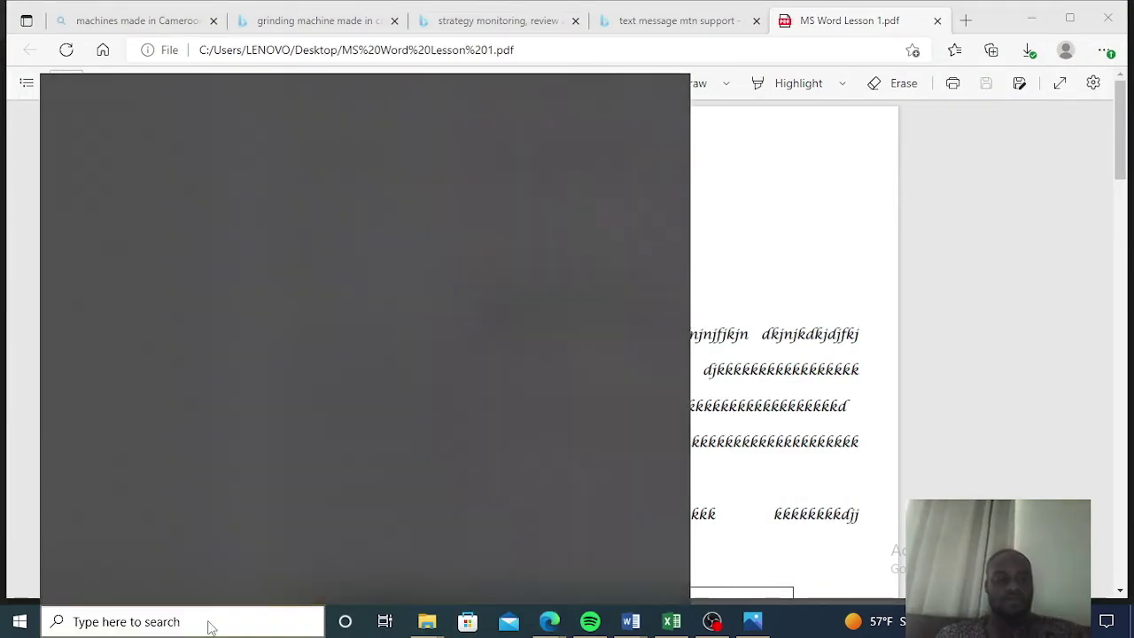
pyautogui.write('w')
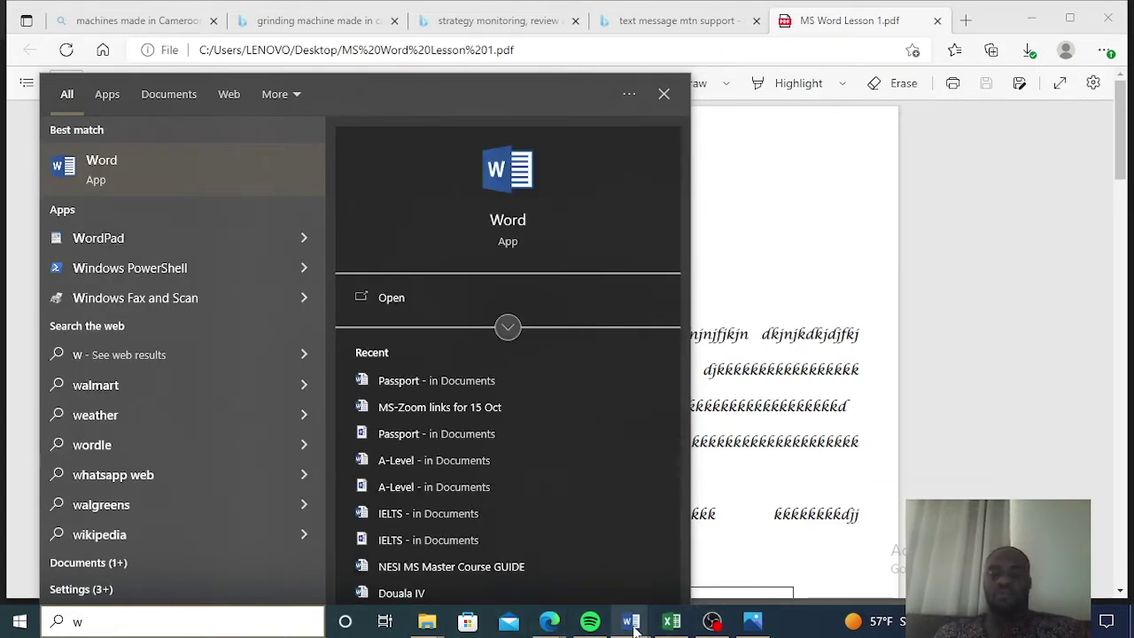
pyautogui.moveTo(633, 625)
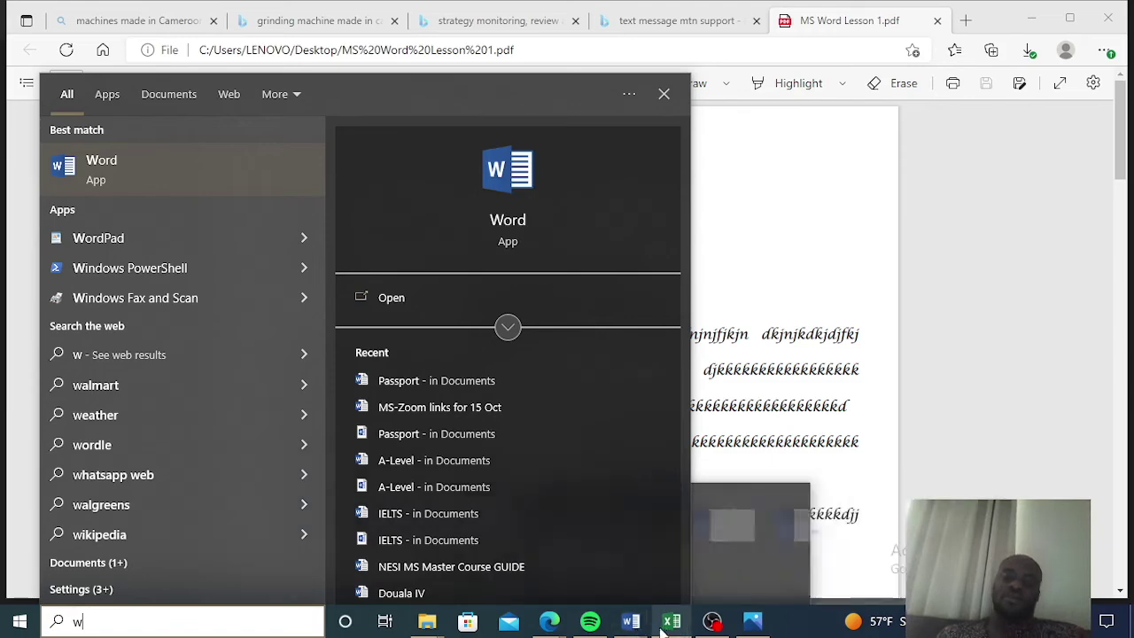
pyautogui.rightClick(629, 625)
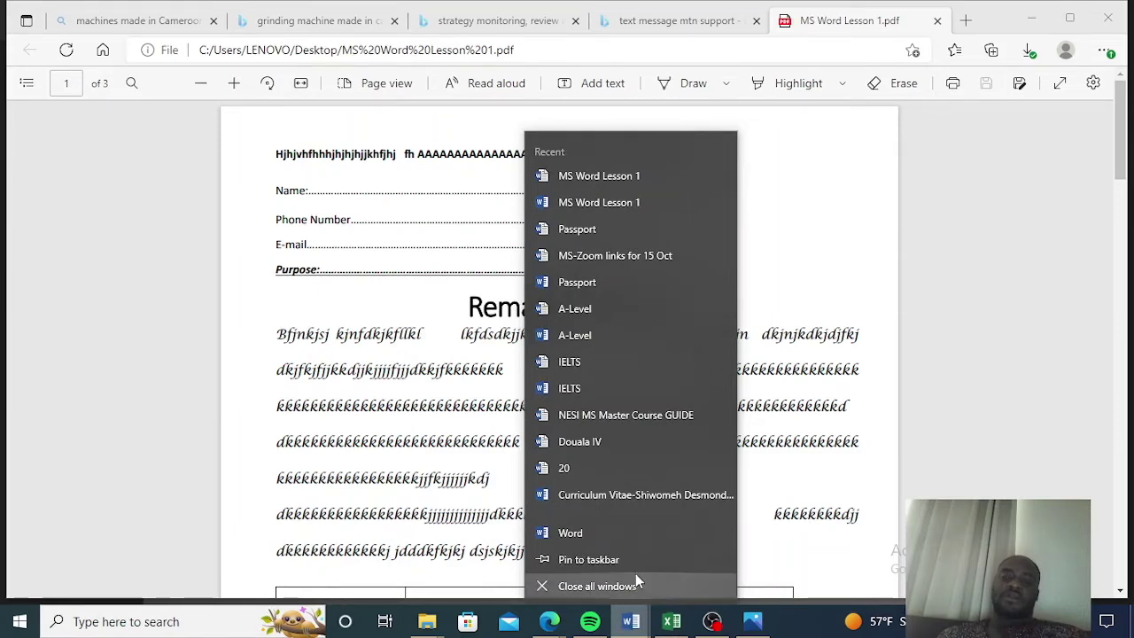
pyautogui.click(592, 538)
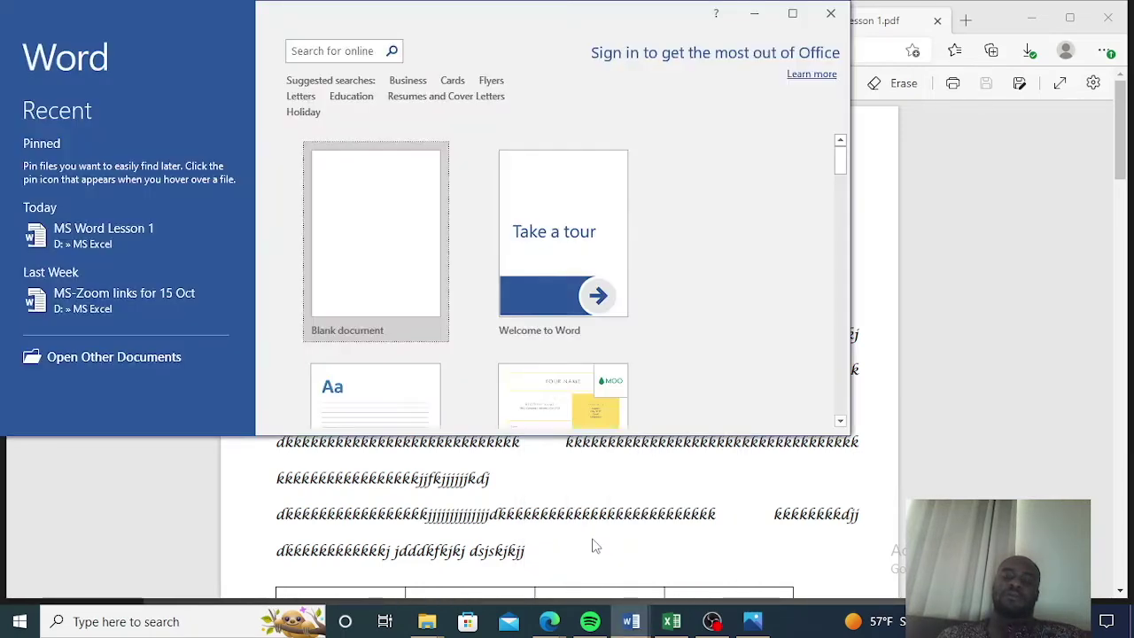
pyautogui.click(793, 16)
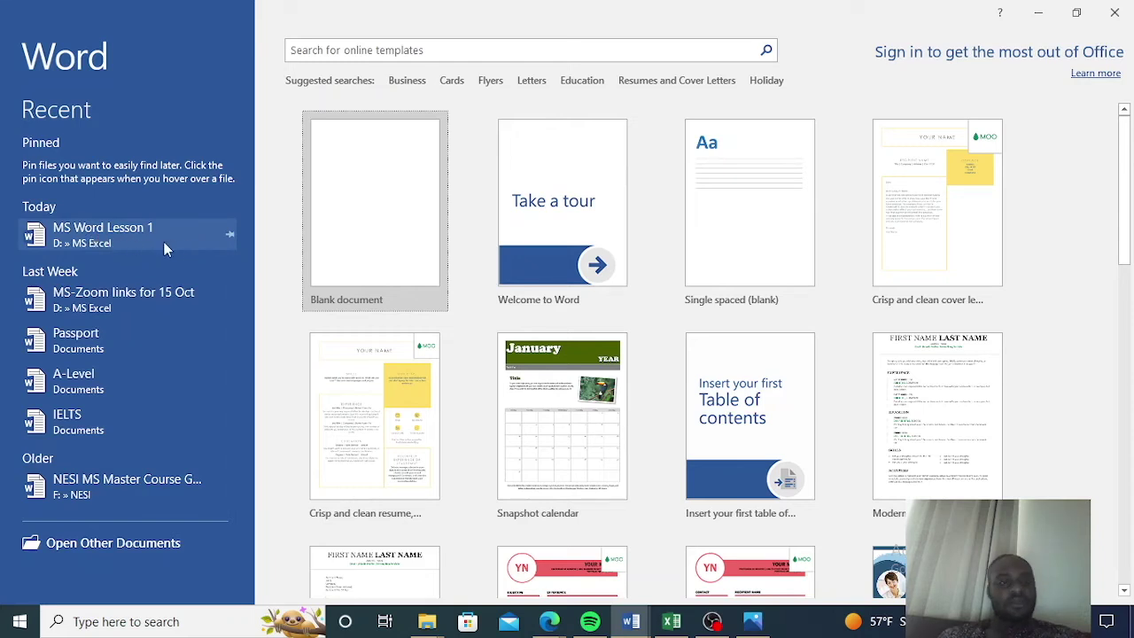
# - Pin MS Word Lesson 1 in the recent documents list and browse the available document templates
pyautogui.click(231, 239)
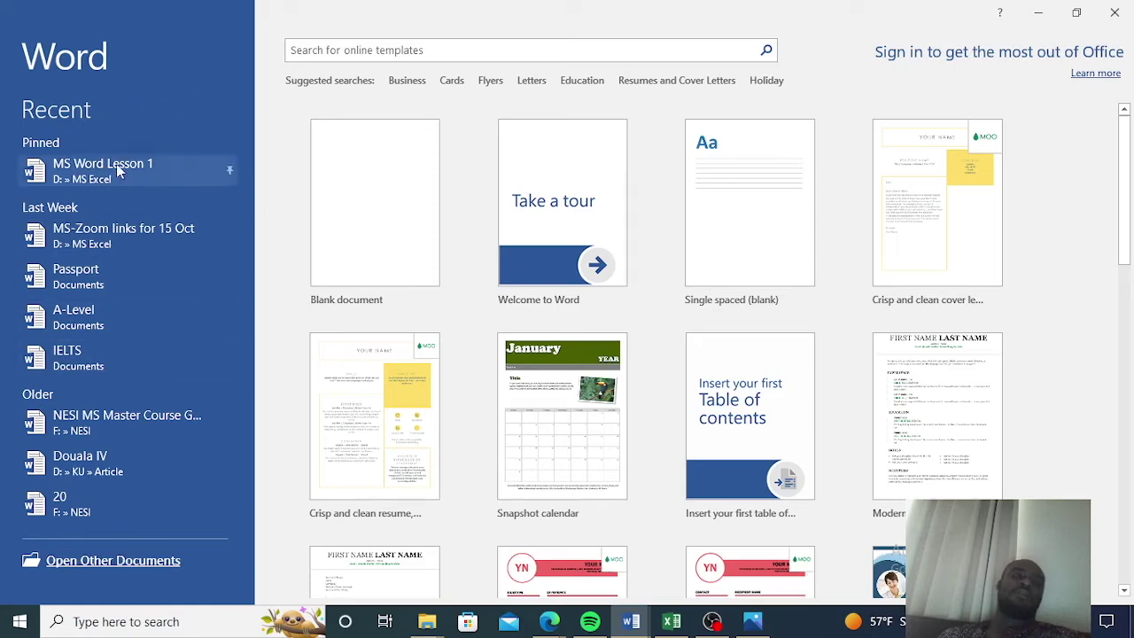
pyautogui.scroll(-5, 726, 236)
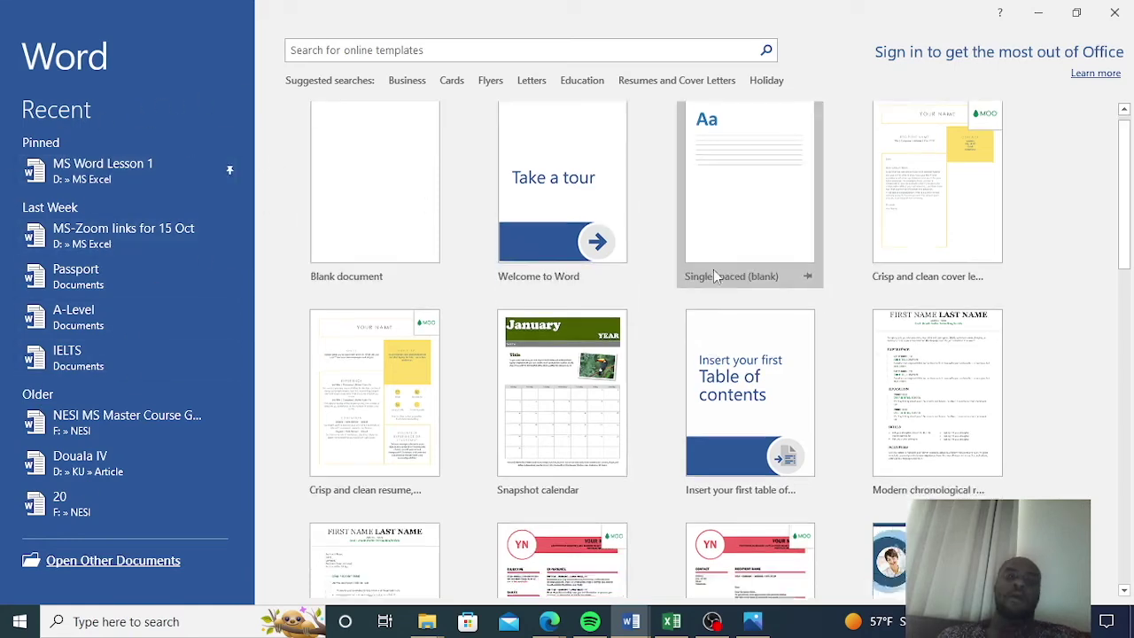
pyautogui.scroll(-5, 714, 288)
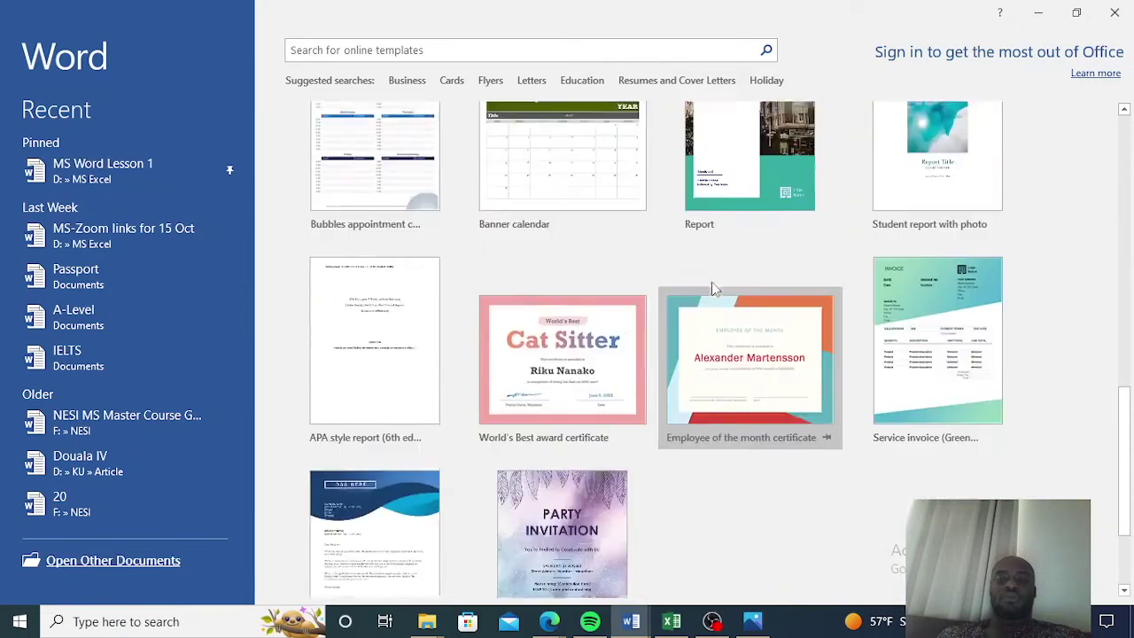
pyautogui.scroll(2, 713, 288)
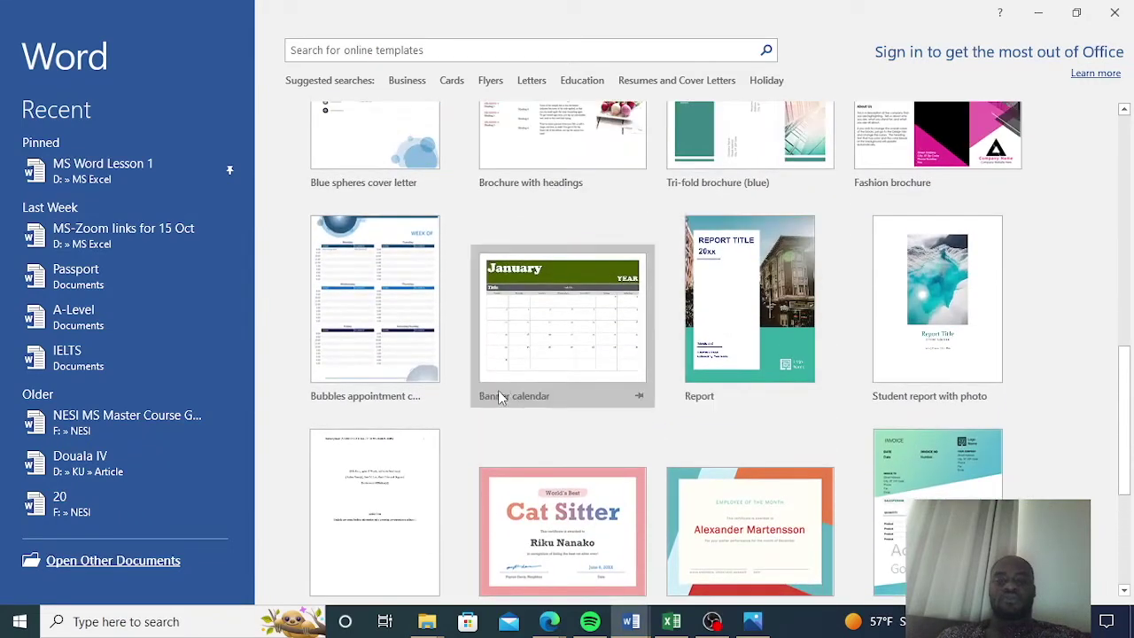